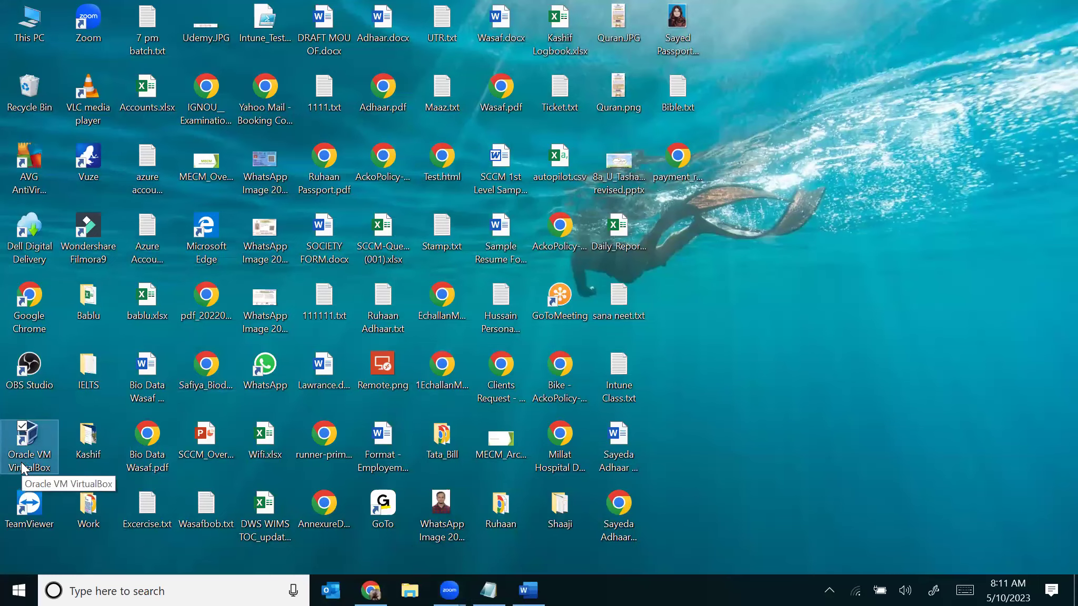
Launch VirtualBox, dismiss the update notice, start DC-MMIE, and bring up blank Word Document1
double_click(21, 463)
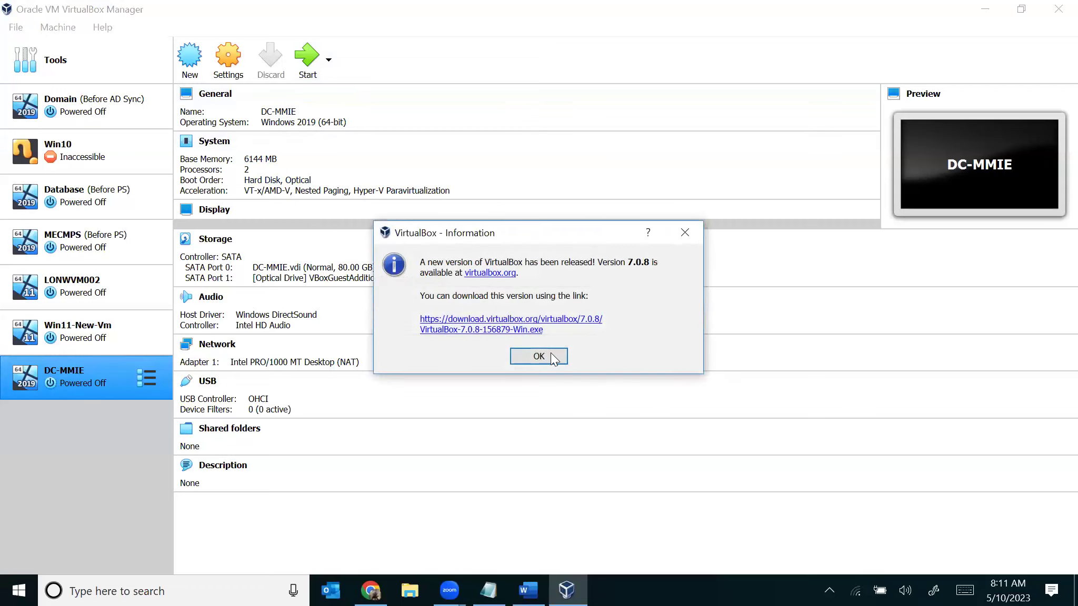
key(Return)
click(304, 63)
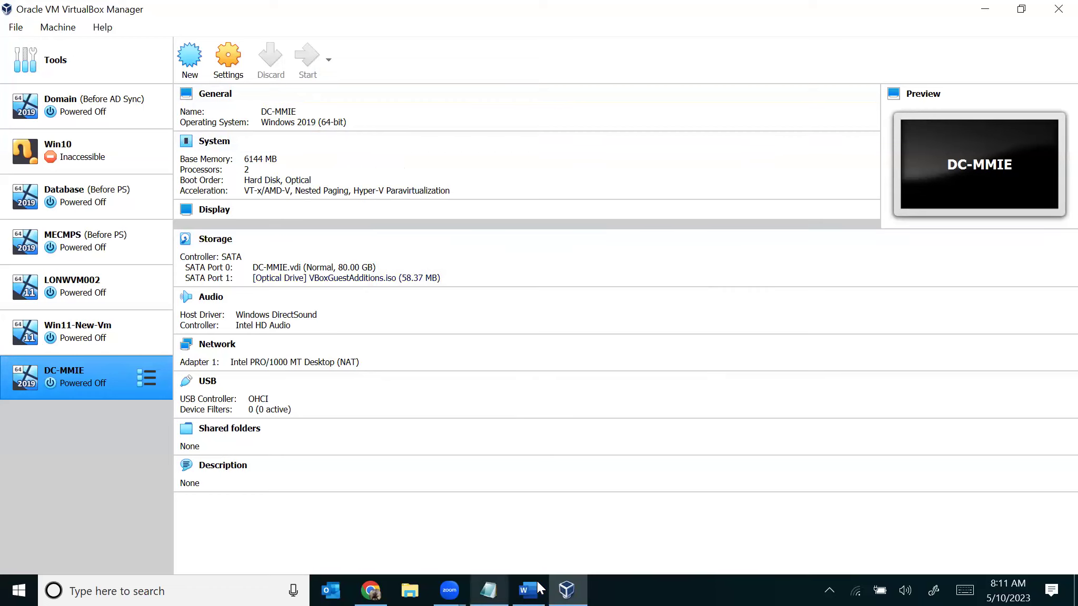
click(531, 495)
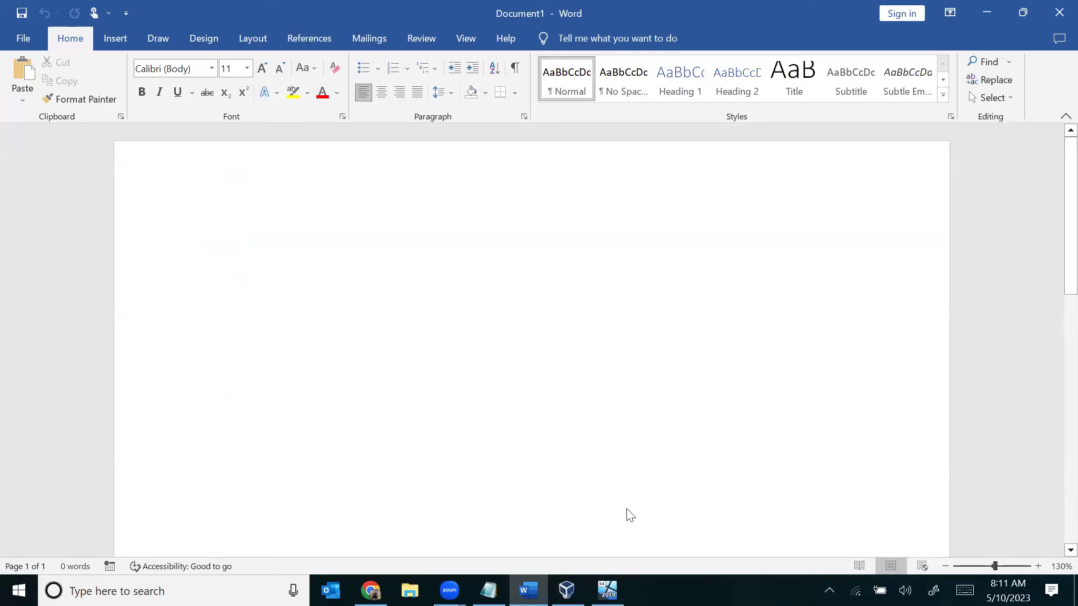
Bring the booting DC-MMIE VM forward and connect the host to the Redmi Note 10 Pro Wi-Fi
key(alt+Tab)
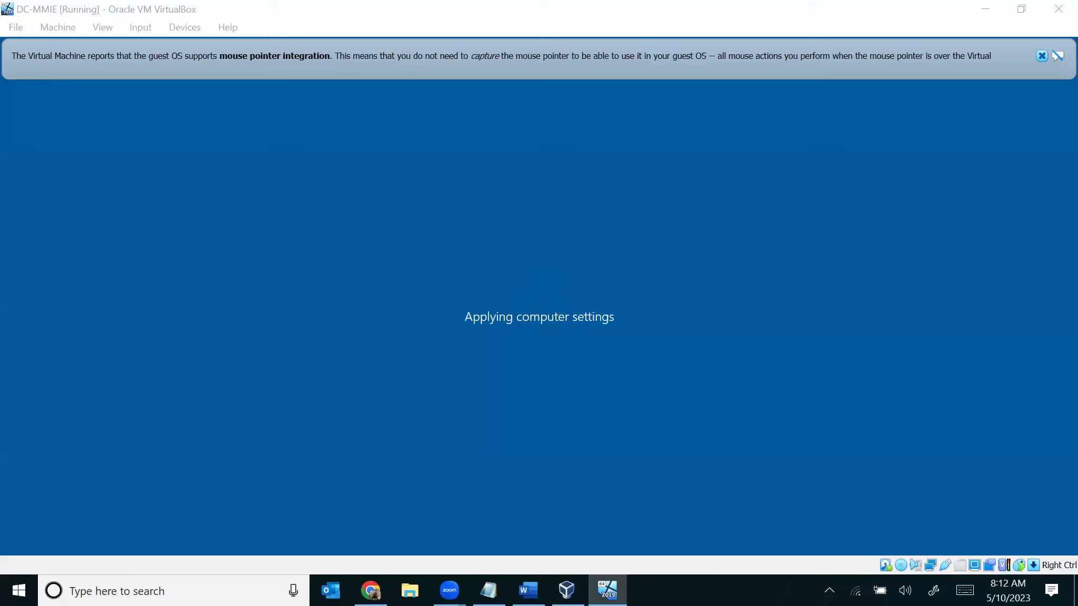
click(858, 588)
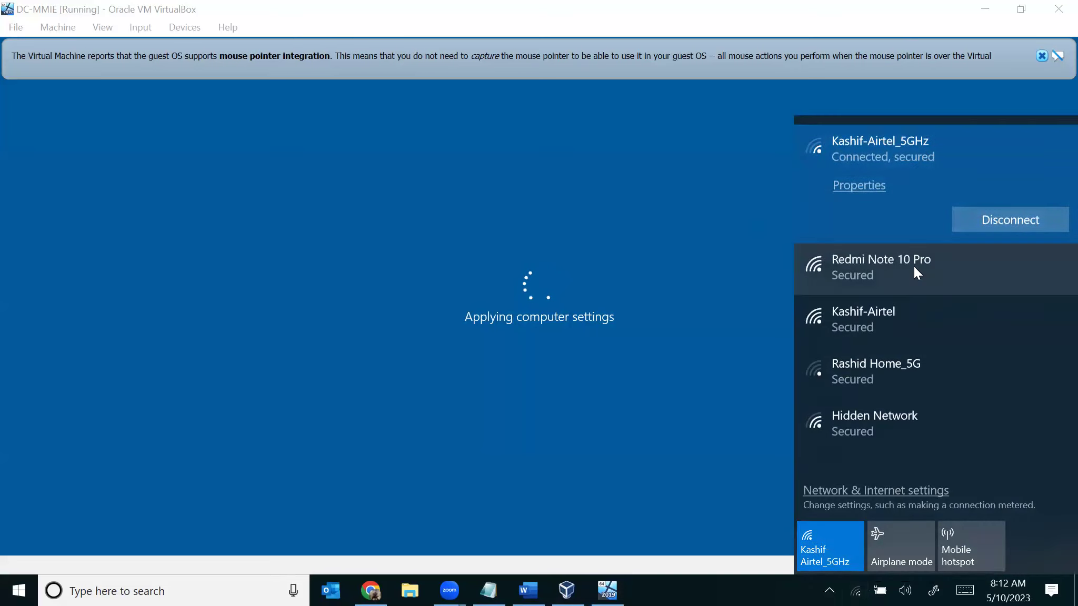
click(914, 266)
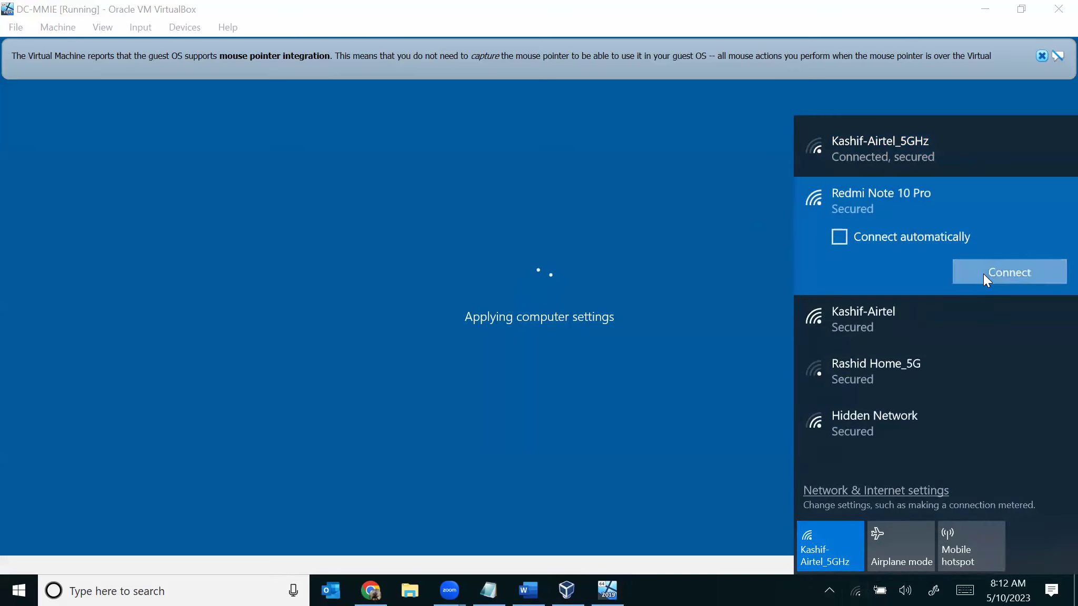
click(984, 273)
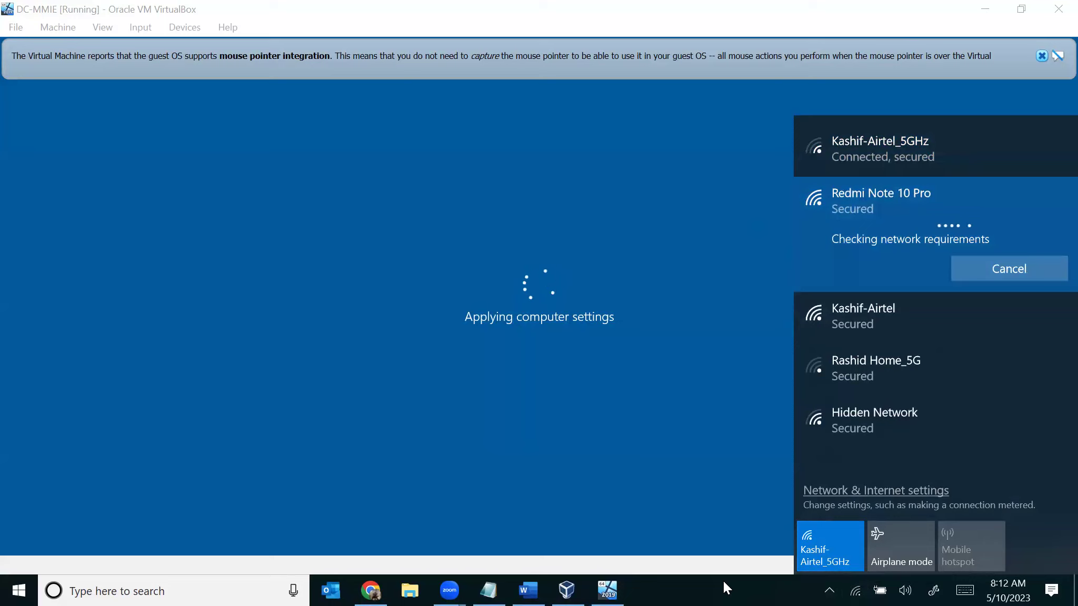
click(723, 581)
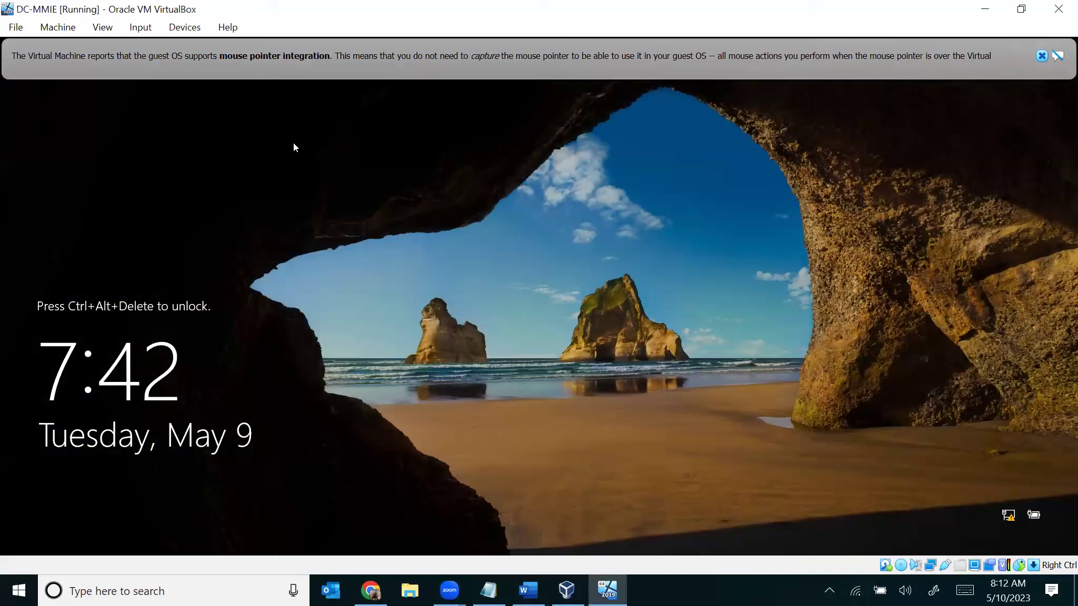
Send Ctrl-Alt-Del to the DC-MMIE VM and try the Administrator password, dismissing the rejection
click(175, 27)
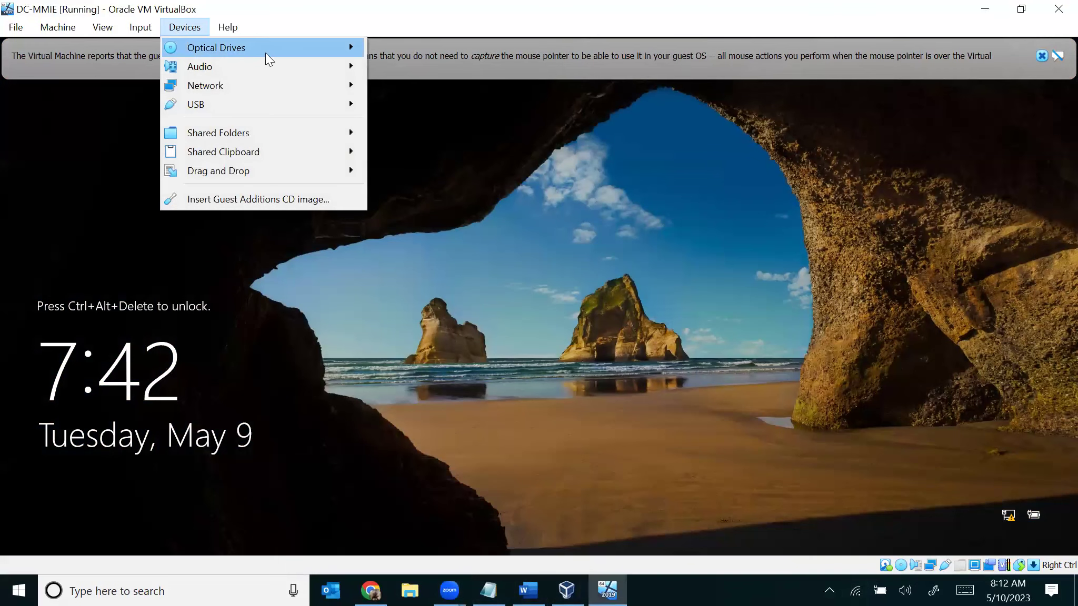
mouse_move(139, 27)
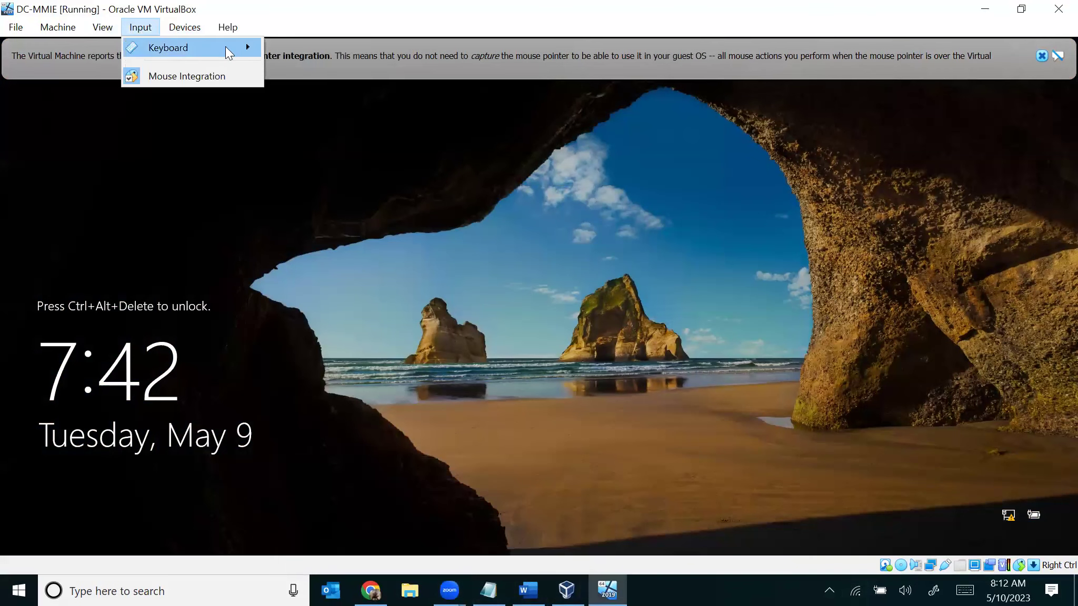
mouse_move(226, 48)
click(338, 100)
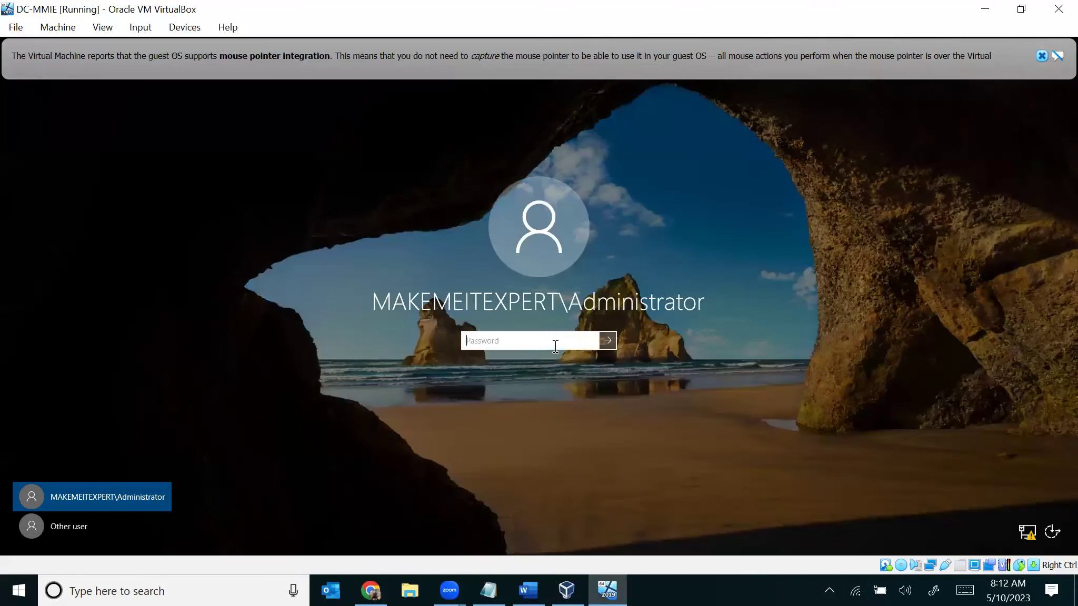
key(Return)
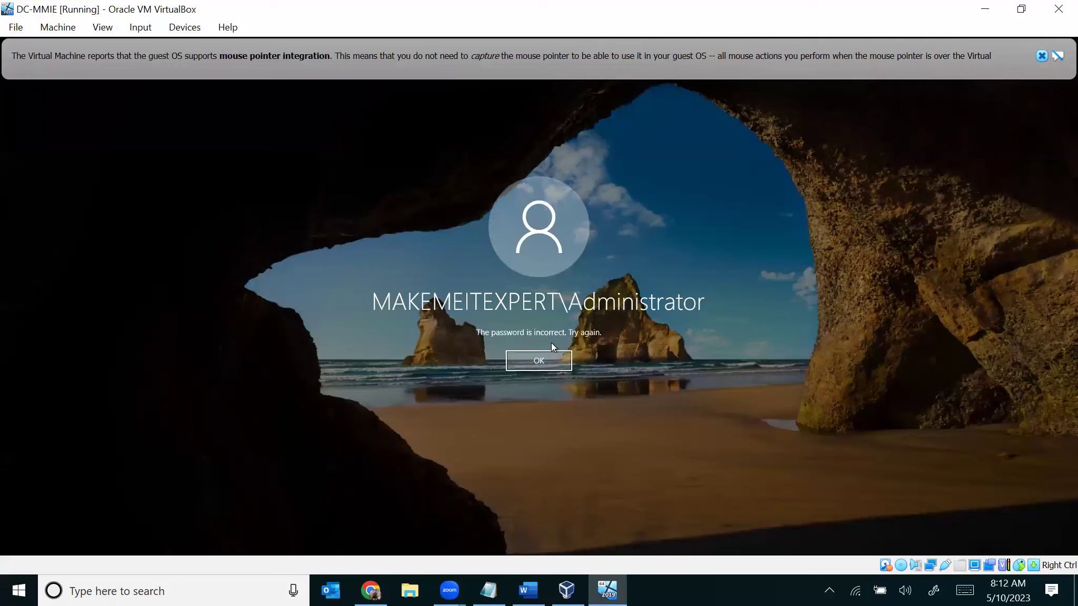
key(Return)
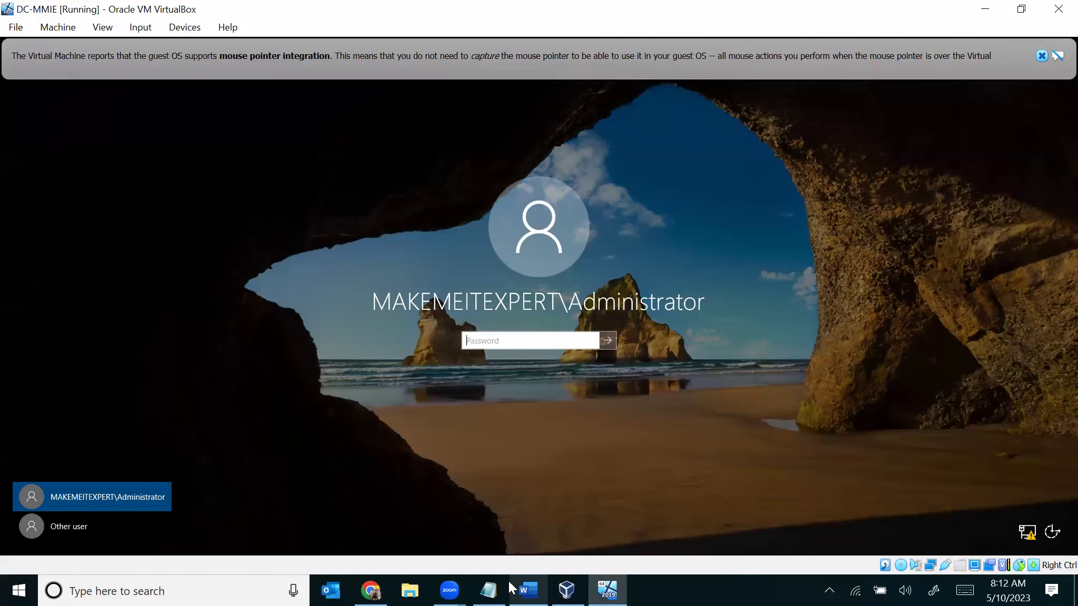
Check the notes for the correct password and sign in as Administrator
click(502, 581)
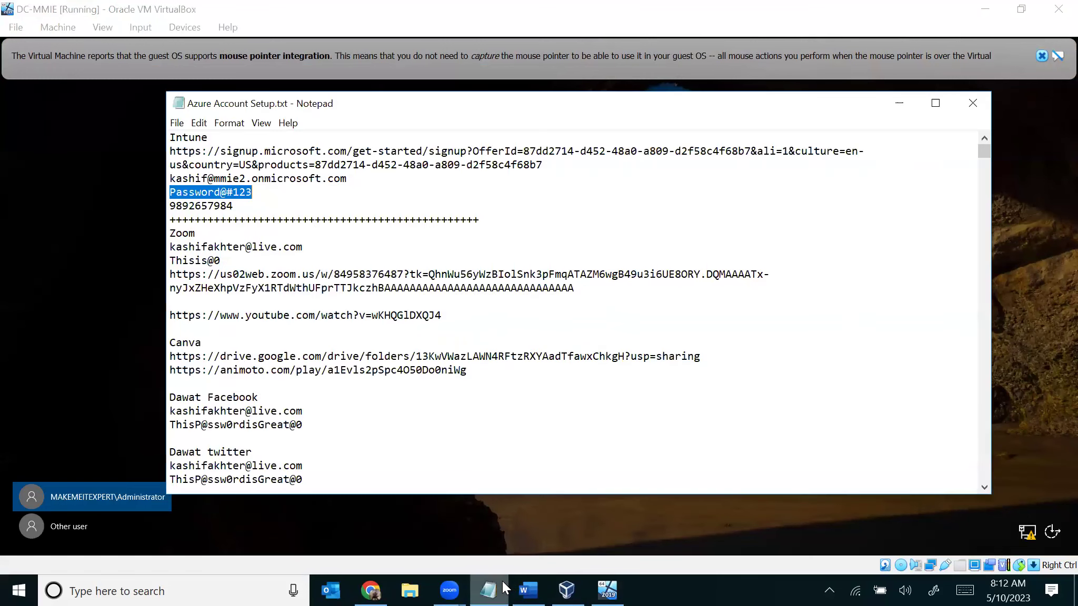
key(alt+Tab)
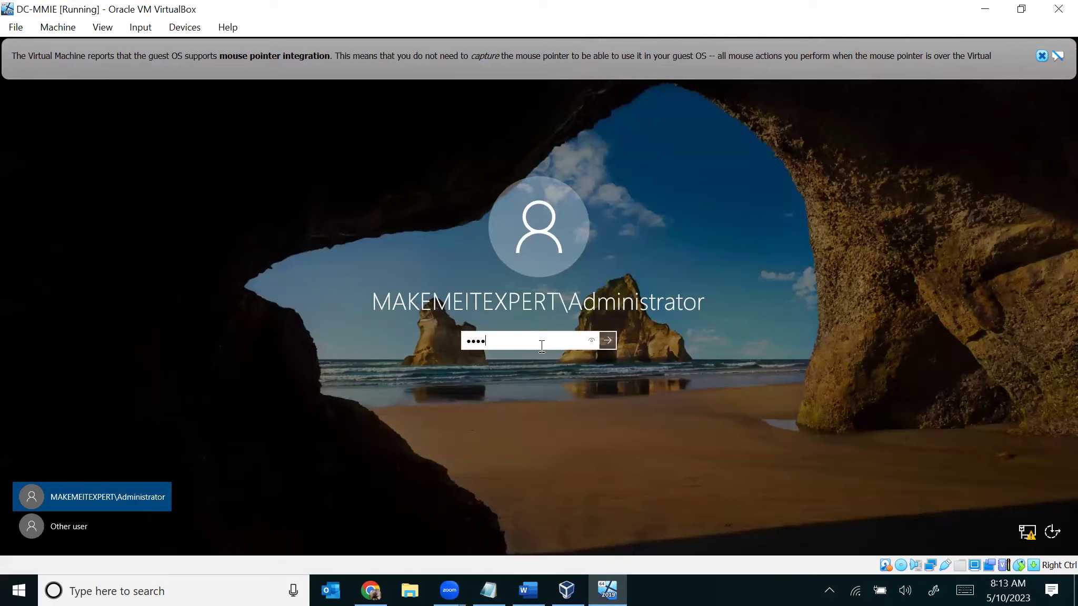
key(Return)
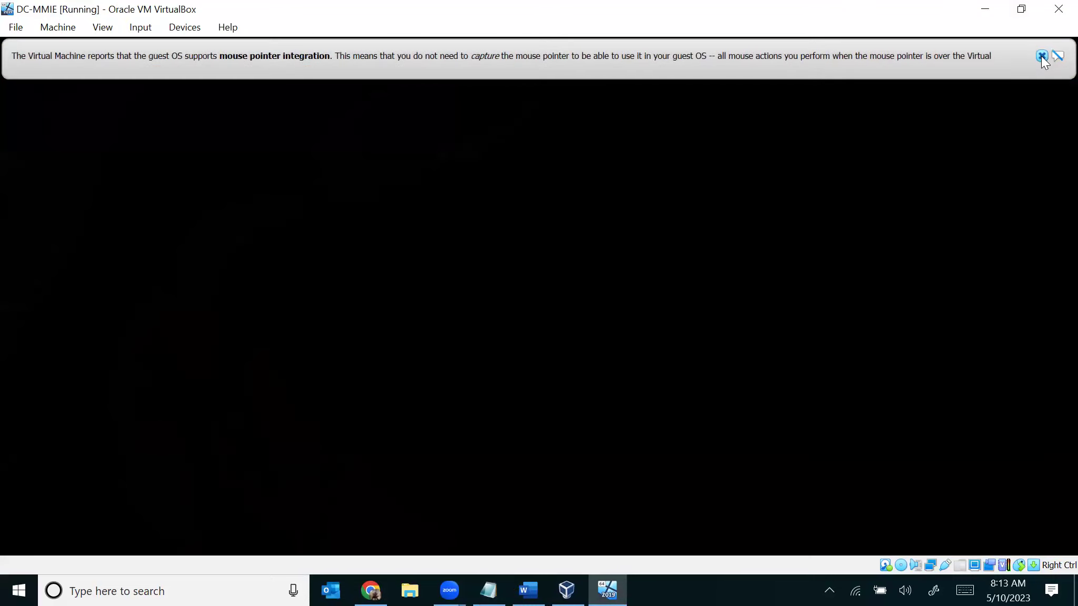
Dismiss the mouse-integration notice and return to the DC-MMIE VM showing Server Manager's Dashboard
click(1041, 56)
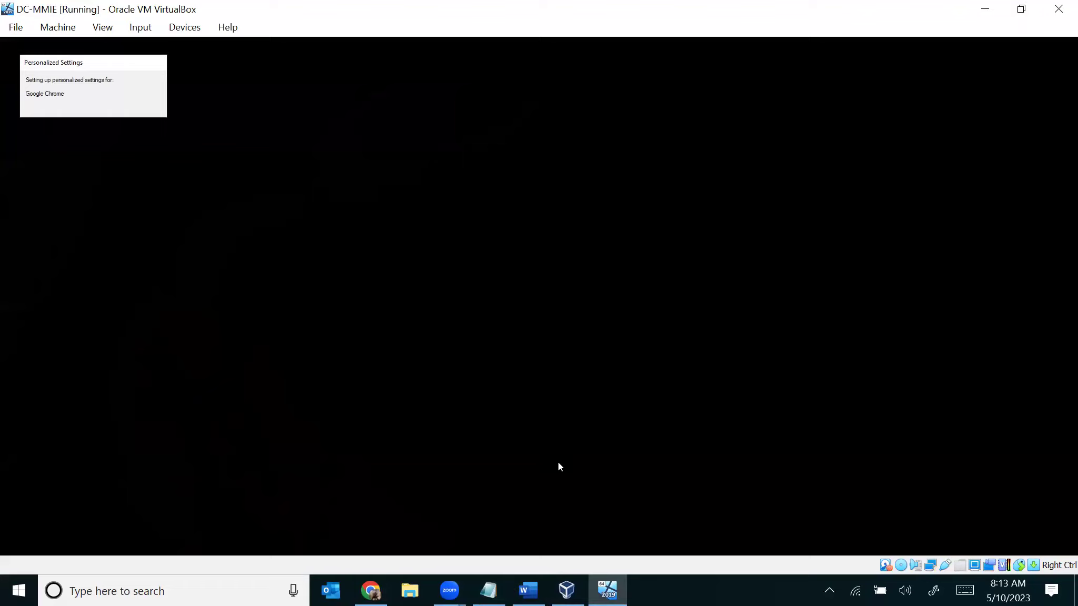
mouse_move(604, 587)
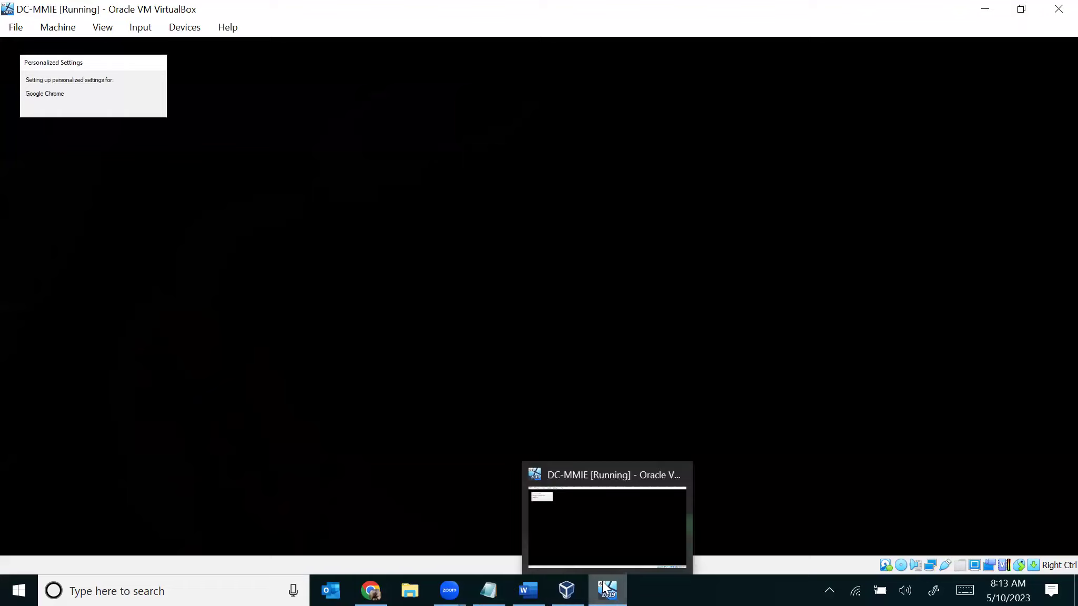
click(575, 587)
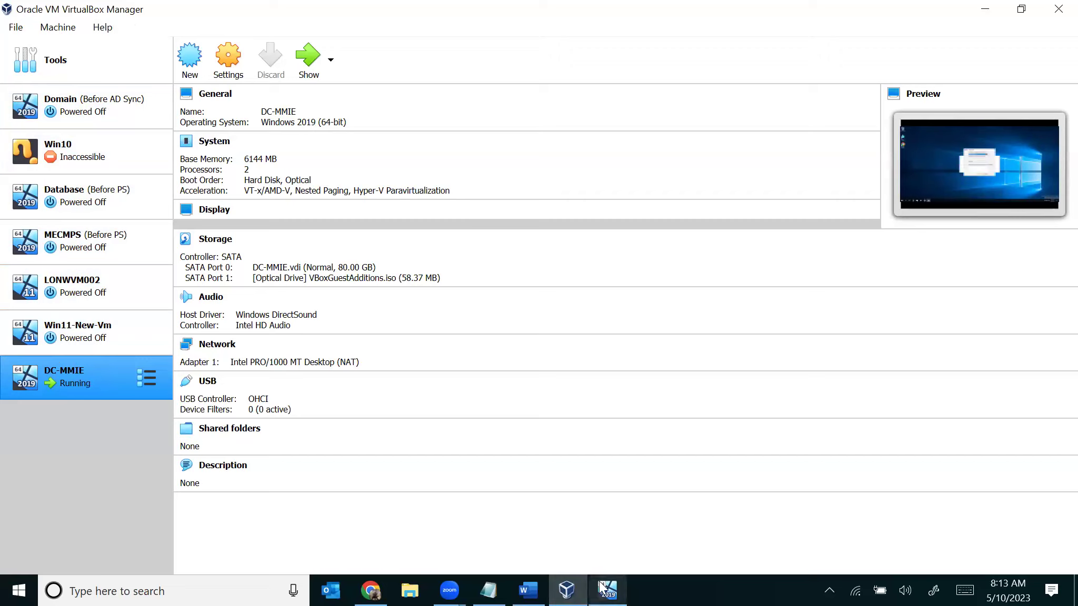
mouse_move(602, 589)
click(630, 531)
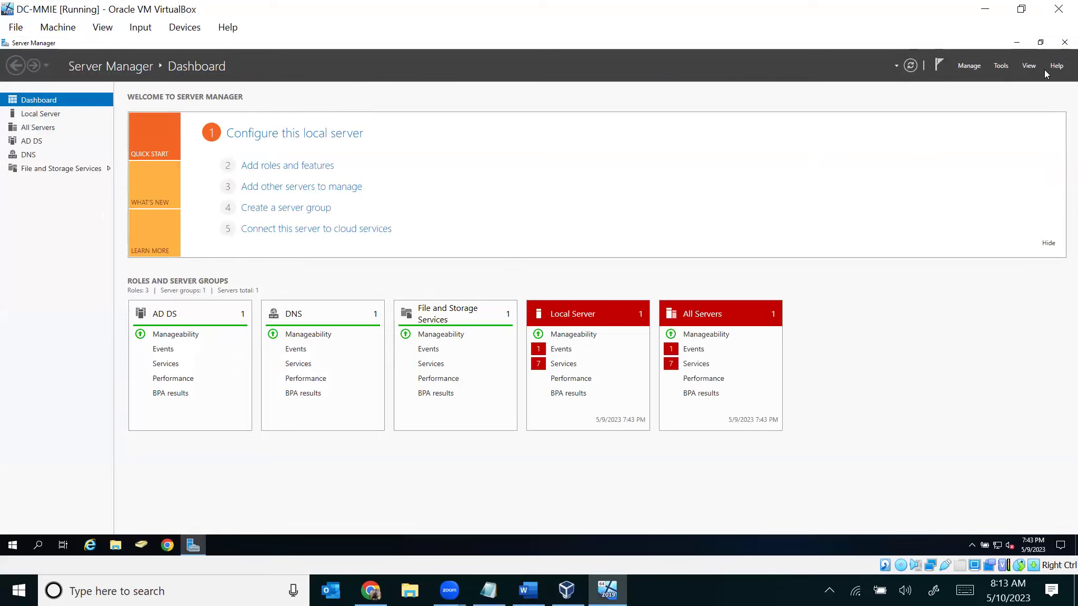
Close Server Manager and open Active Directory Users and Computers on the makemeitexpert.com node
click(1063, 44)
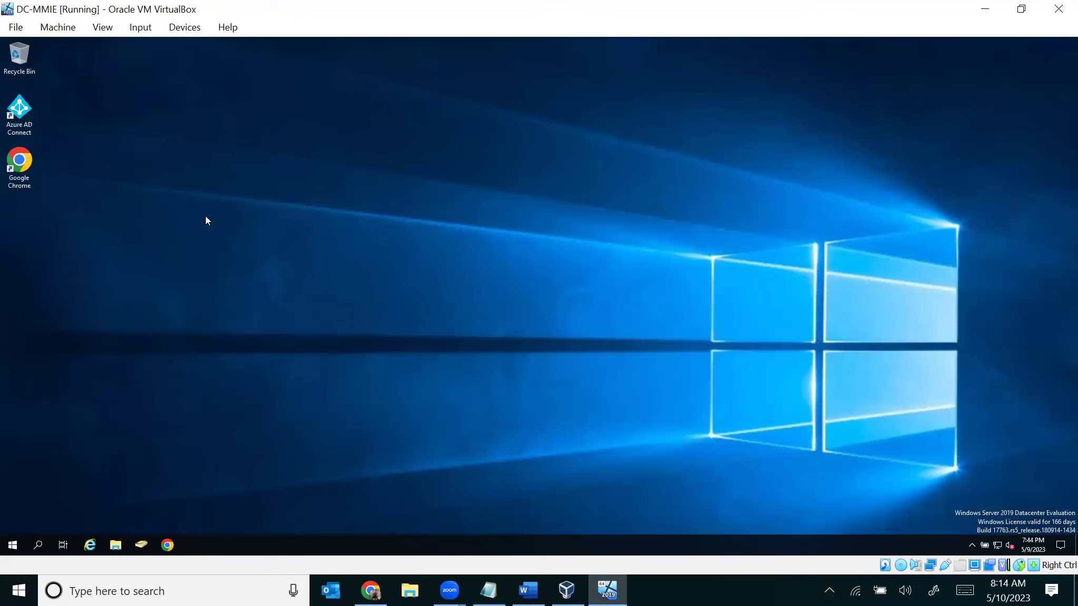
click(135, 546)
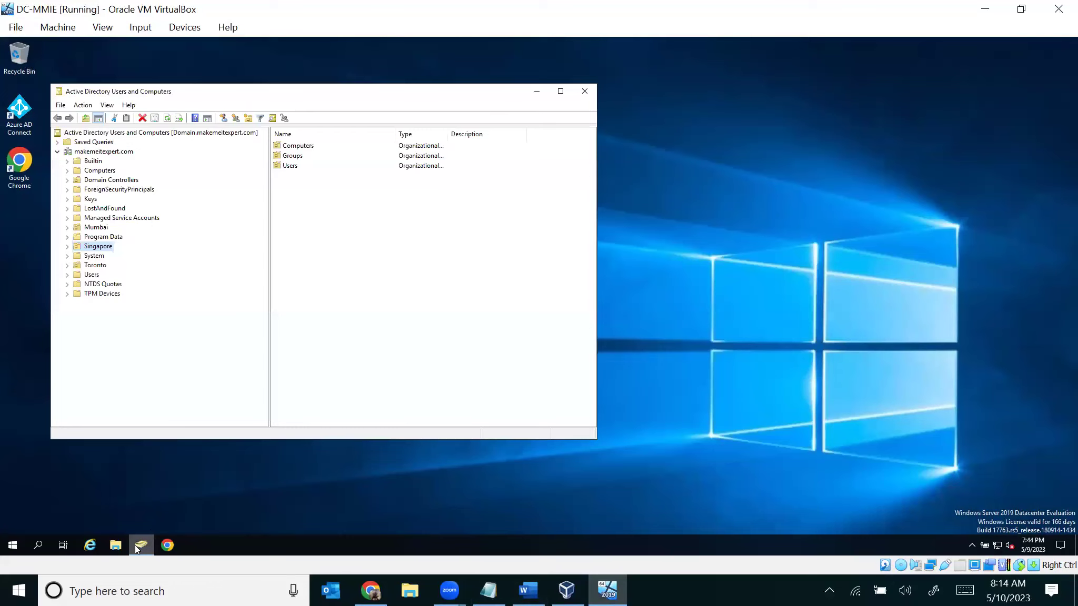
click(109, 153)
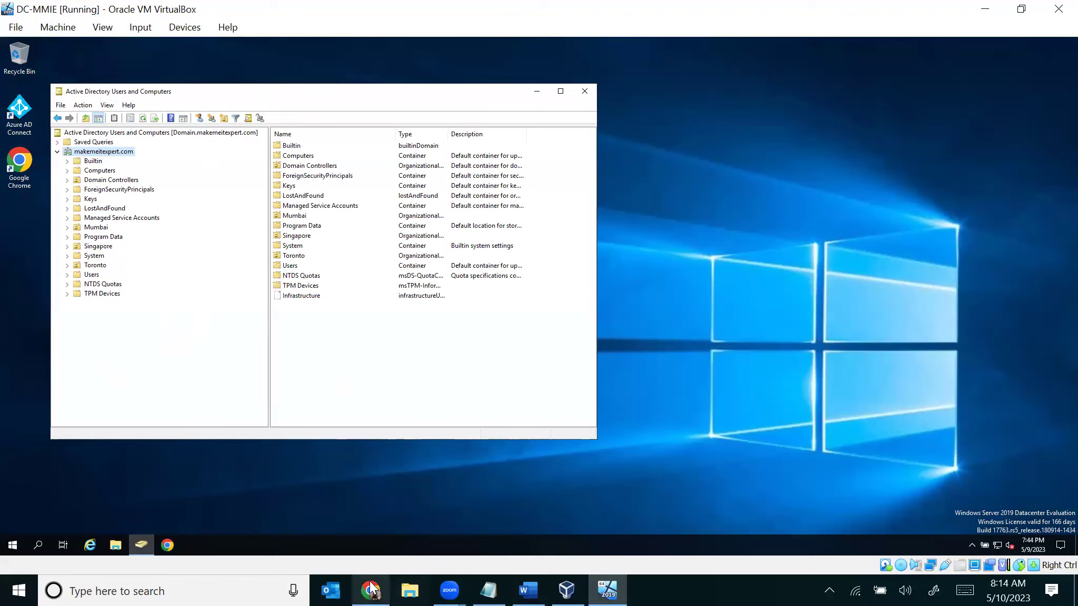
Review the Azure portal Users page listing 13 users, then return to the blank Word document
mouse_move(371, 588)
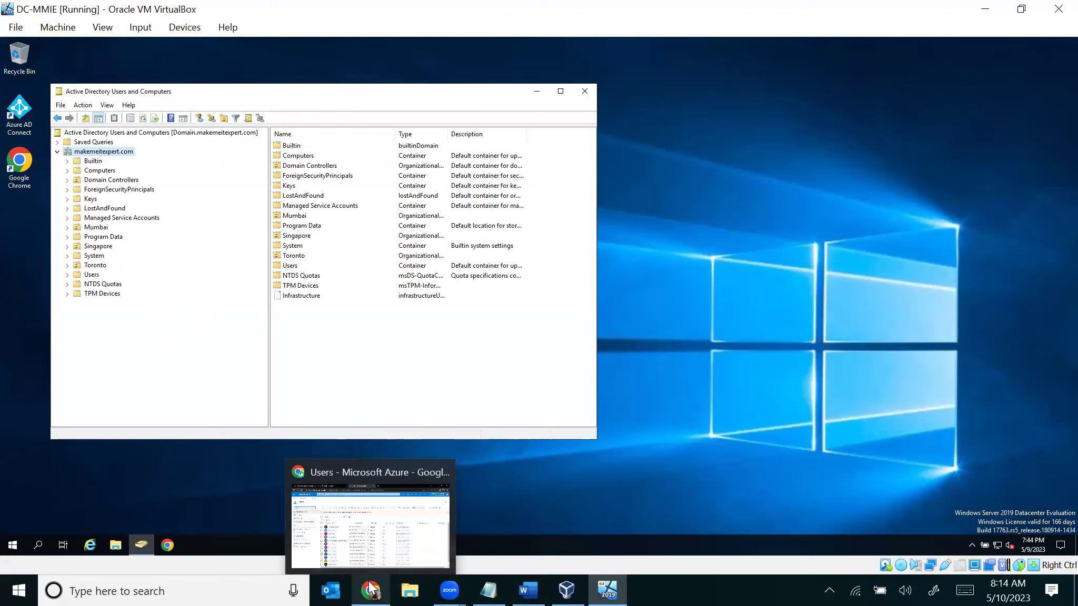
click(395, 526)
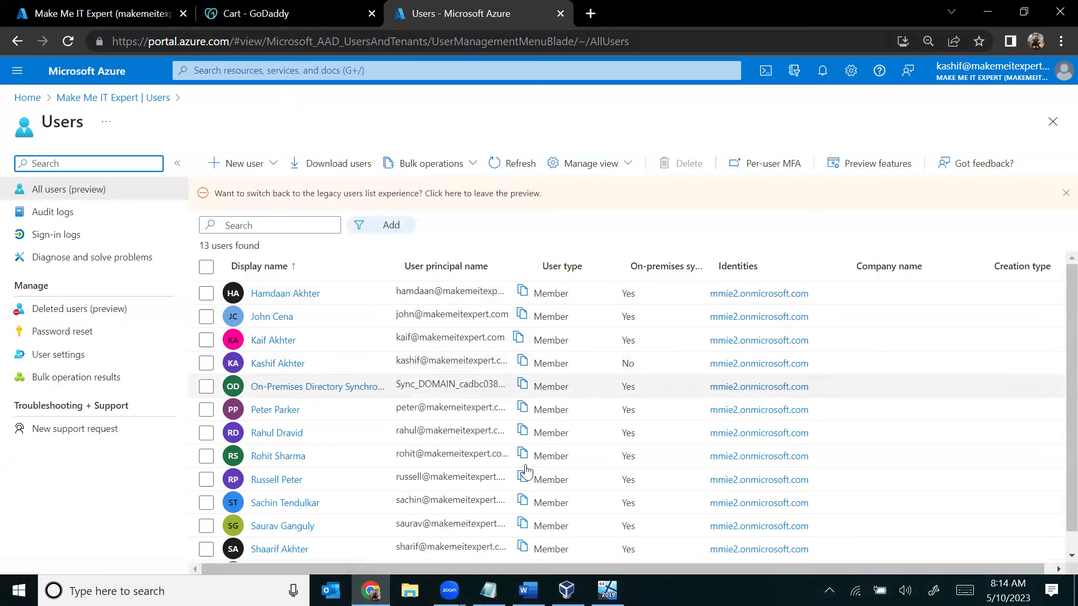
click(528, 591)
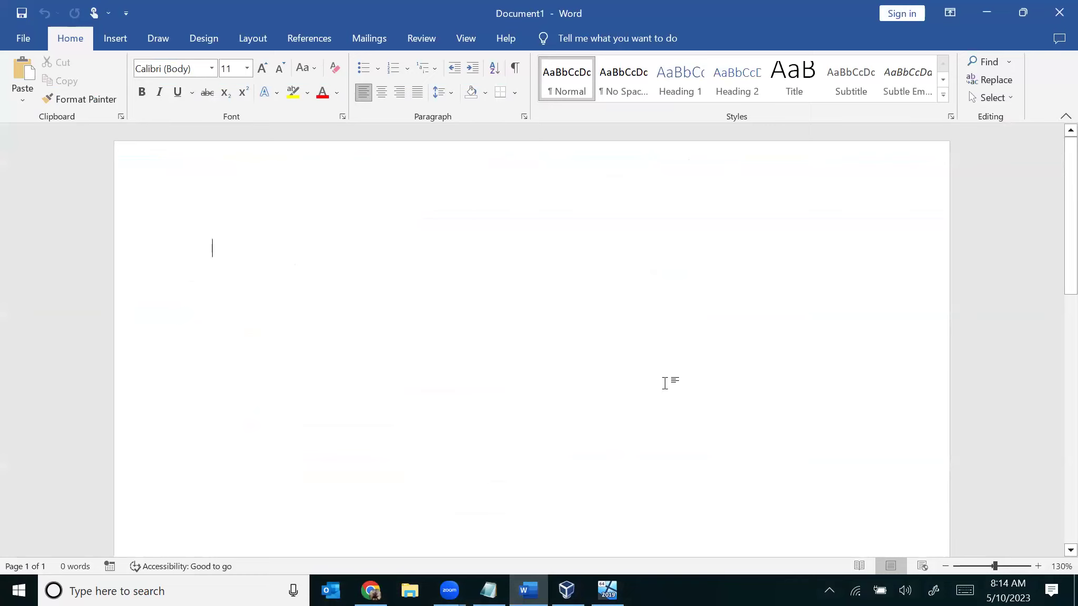
With the red pen, ink a laptop rectangle labelled Laptop
click(203, 38)
click(158, 38)
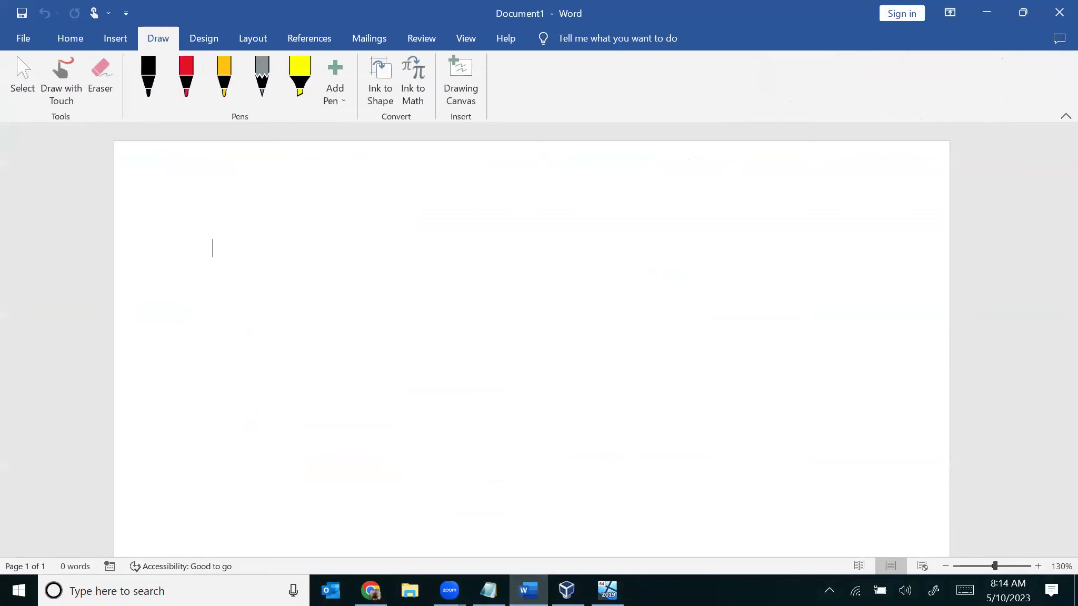
click(185, 76)
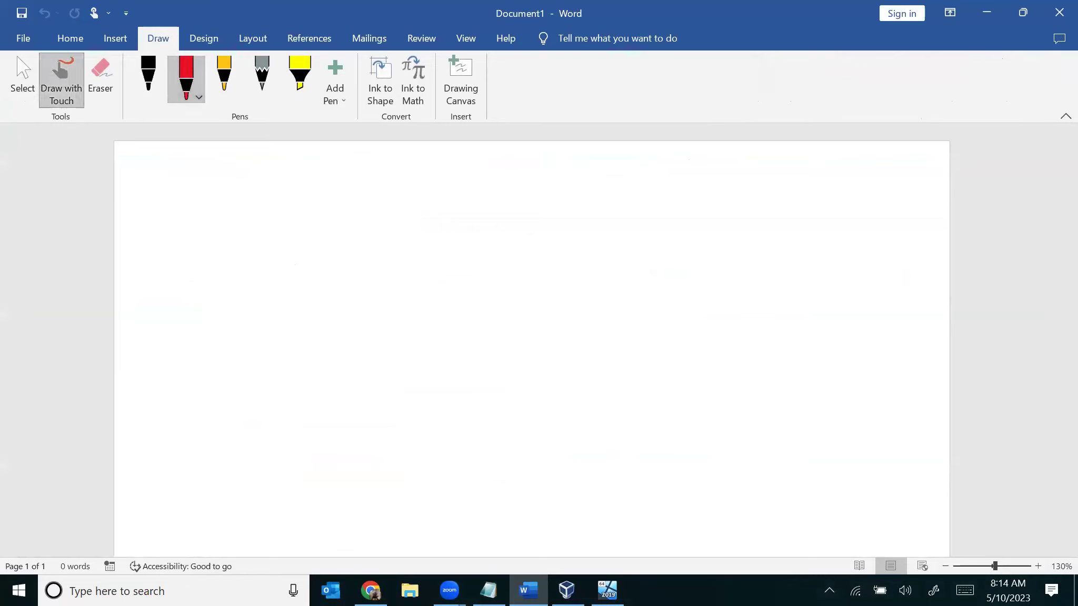
mouse_move(418, 259)
mouse_down()
mouse_move(422, 452)
mouse_move(689, 268)
mouse_move(686, 429)
mouse_up()
drag(423, 450, 701, 438)
mouse_move(722, 312)
mouse_down()
mouse_move(721, 350)
mouse_move(746, 352)
mouse_up()
mouse_move(762, 330)
mouse_down()
mouse_move(784, 370)
mouse_move(782, 346)
mouse_up()
mouse_move(811, 314)
mouse_down()
mouse_move(810, 348)
mouse_move(830, 332)
mouse_up()
mouse_move(837, 328)
mouse_down()
mouse_move(851, 363)
mouse_move(858, 345)
mouse_up()
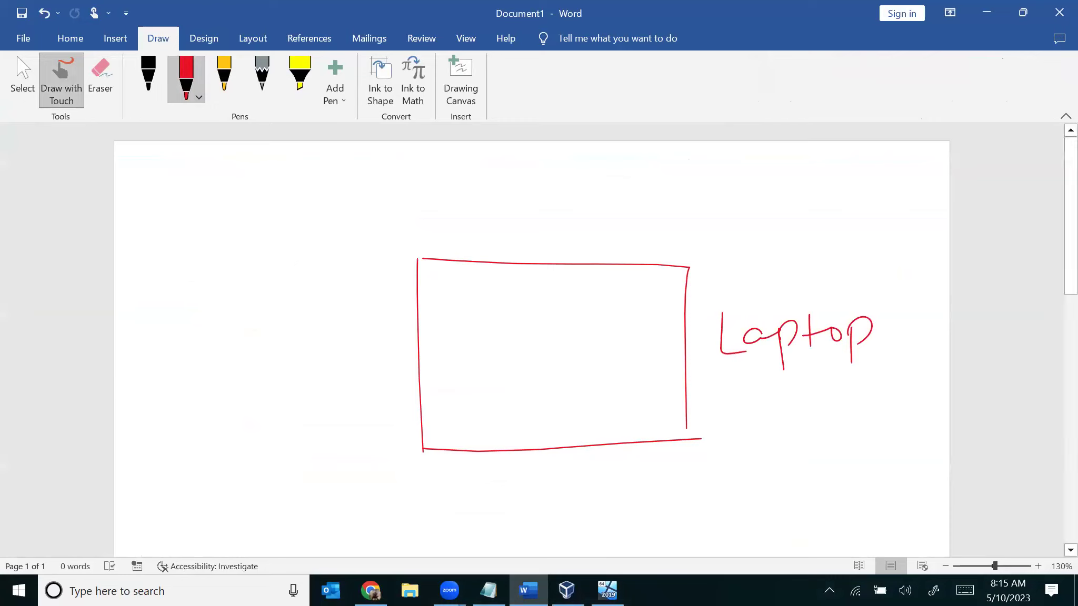
Draw two small boxes inside the laptop sketch
mouse_move(420, 379)
mouse_down()
mouse_move(540, 394)
mouse_move(684, 374)
mouse_up()
mouse_move(446, 316)
mouse_down()
mouse_move(443, 355)
mouse_move(512, 353)
mouse_up()
drag(571, 308, 571, 352)
mouse_move(566, 309)
mouse_down()
mouse_move(599, 306)
mouse_move(639, 347)
mouse_up()
drag(569, 352, 645, 348)
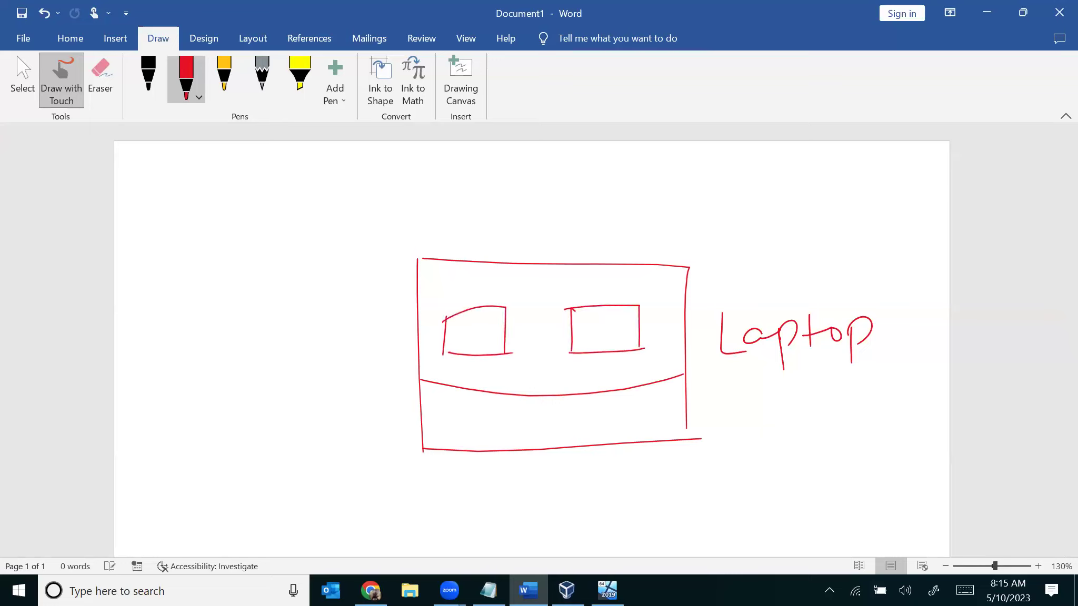
Add arrows labelled DC and Win10/11, and circle the left box marked AD
mouse_move(477, 315)
mouse_down()
mouse_move(498, 222)
mouse_move(501, 235)
mouse_up()
drag(452, 195, 476, 204)
mouse_move(516, 172)
mouse_down()
mouse_move(504, 192)
mouse_move(526, 187)
mouse_up()
drag(597, 312, 643, 242)
mouse_move(655, 205)
mouse_down()
mouse_move(680, 217)
mouse_move(703, 199)
mouse_move(703, 213)
mouse_move(758, 203)
mouse_up()
click(692, 188)
drag(775, 184, 791, 218)
mouse_move(810, 176)
mouse_down()
mouse_move(810, 199)
mouse_move(824, 201)
mouse_up()
drag(714, 248, 762, 226)
mouse_move(452, 320)
mouse_down()
mouse_move(484, 361)
mouse_move(505, 307)
mouse_move(446, 337)
mouse_move(498, 347)
mouse_move(489, 306)
mouse_up()
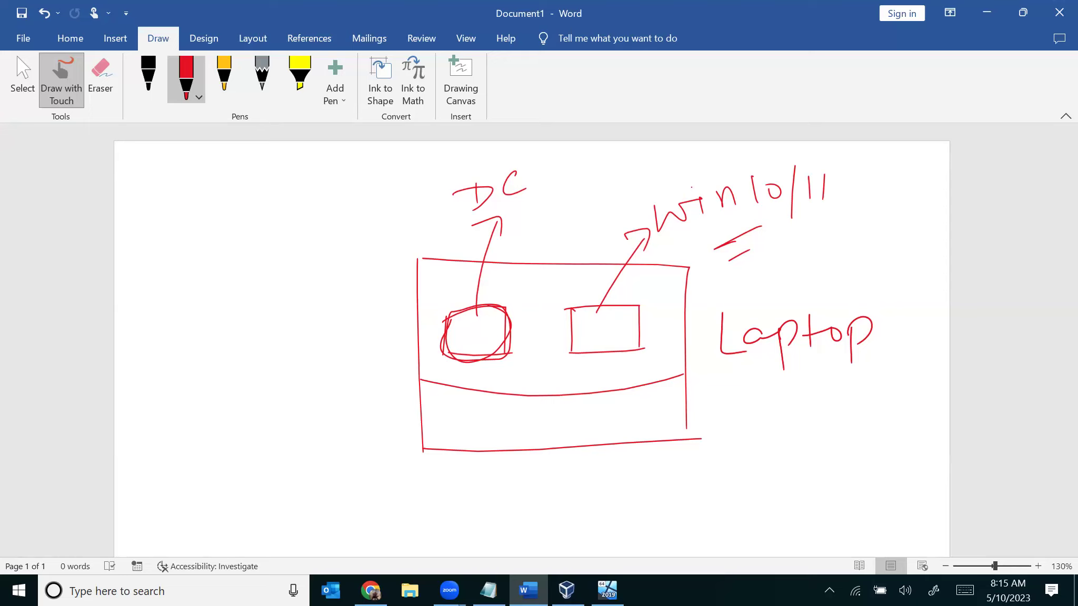
drag(461, 323, 480, 337)
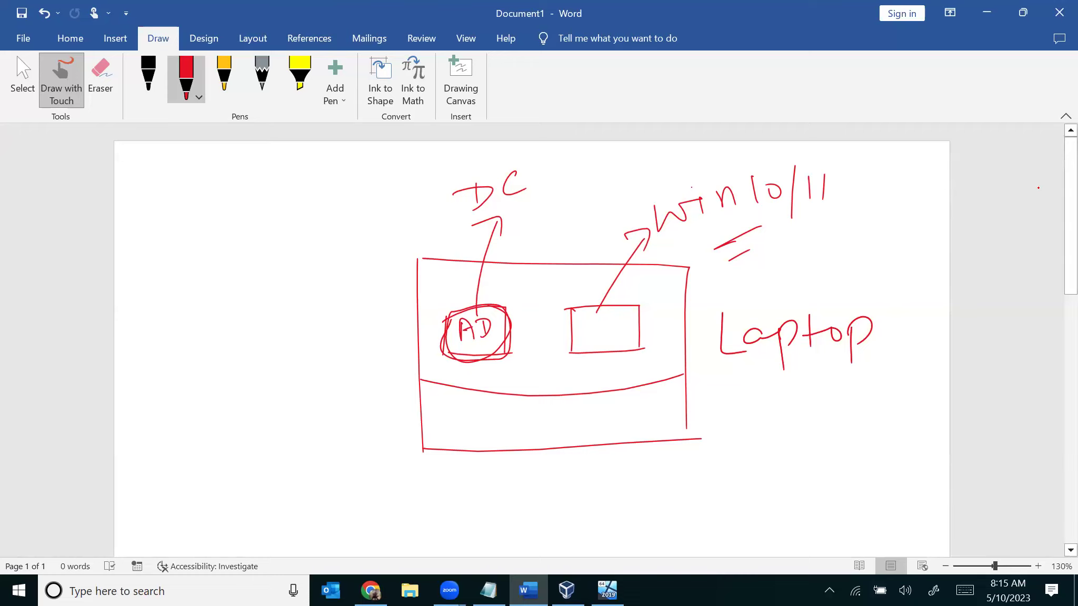
Below the sketch, ink a circled 1 with 'ON-Prem AD'
scroll(1055, 174, down, 5)
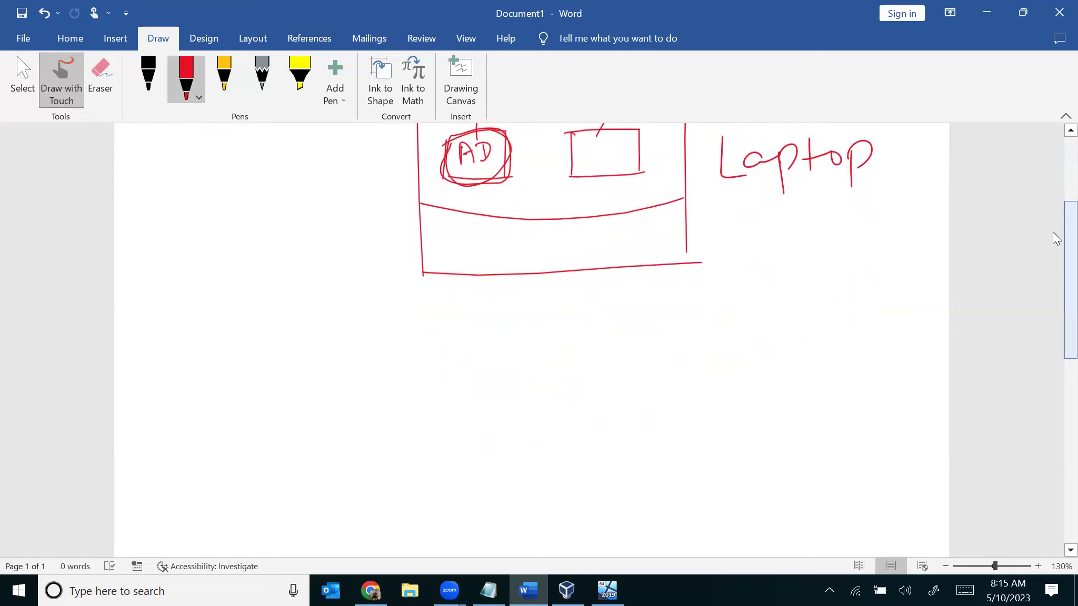
drag(369, 330, 350, 339)
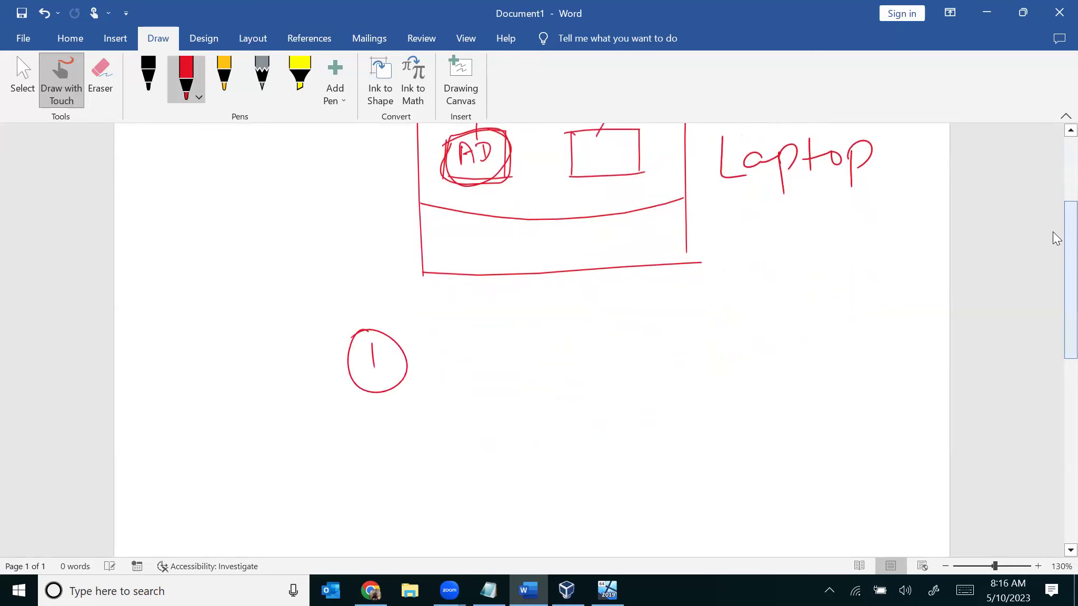
drag(449, 335, 448, 337)
mouse_move(473, 371)
mouse_down()
mouse_move(496, 326)
mouse_move(551, 369)
mouse_up()
click(506, 354)
mouse_move(544, 322)
mouse_down()
mouse_move(563, 320)
mouse_move(554, 344)
mouse_up()
mouse_move(579, 346)
mouse_down()
mouse_move(592, 321)
mouse_move(655, 343)
mouse_move(707, 342)
mouse_move(705, 326)
mouse_up()
mouse_move(712, 313)
mouse_down()
mouse_move(746, 311)
mouse_move(716, 337)
mouse_up()
drag(731, 301, 729, 333)
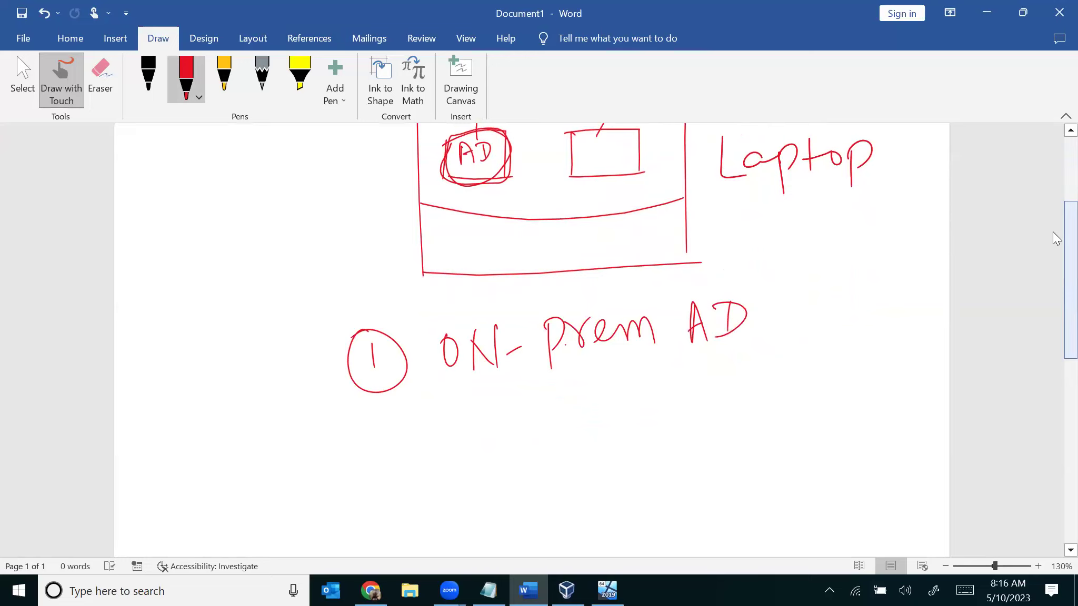
Ink a circled 2 with 'Azure AD' beneath it, then bring back the Azure users page
mouse_move(383, 426)
mouse_down()
mouse_move(388, 459)
mouse_move(411, 448)
mouse_move(380, 421)
mouse_up()
mouse_move(472, 405)
mouse_down()
mouse_move(469, 452)
mouse_move(494, 446)
mouse_up()
mouse_move(467, 435)
mouse_down()
mouse_move(484, 427)
mouse_move(513, 443)
mouse_move(520, 422)
mouse_up()
mouse_move(532, 421)
mouse_down()
mouse_move(537, 440)
mouse_move(576, 413)
mouse_up()
mouse_move(583, 424)
mouse_down()
mouse_move(662, 390)
mouse_move(680, 427)
mouse_up()
drag(655, 424, 687, 421)
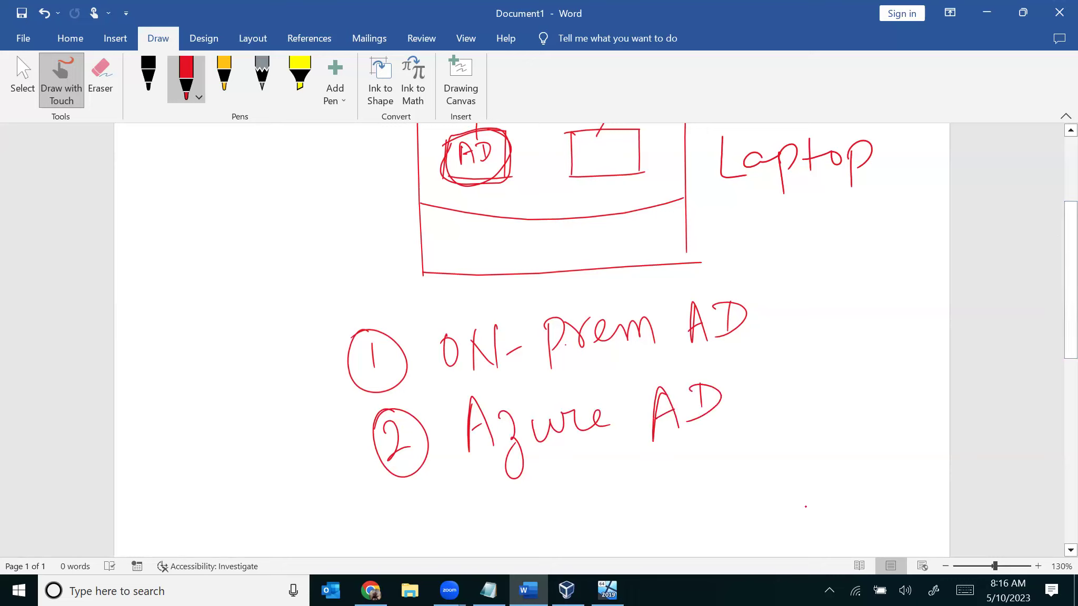
click(368, 589)
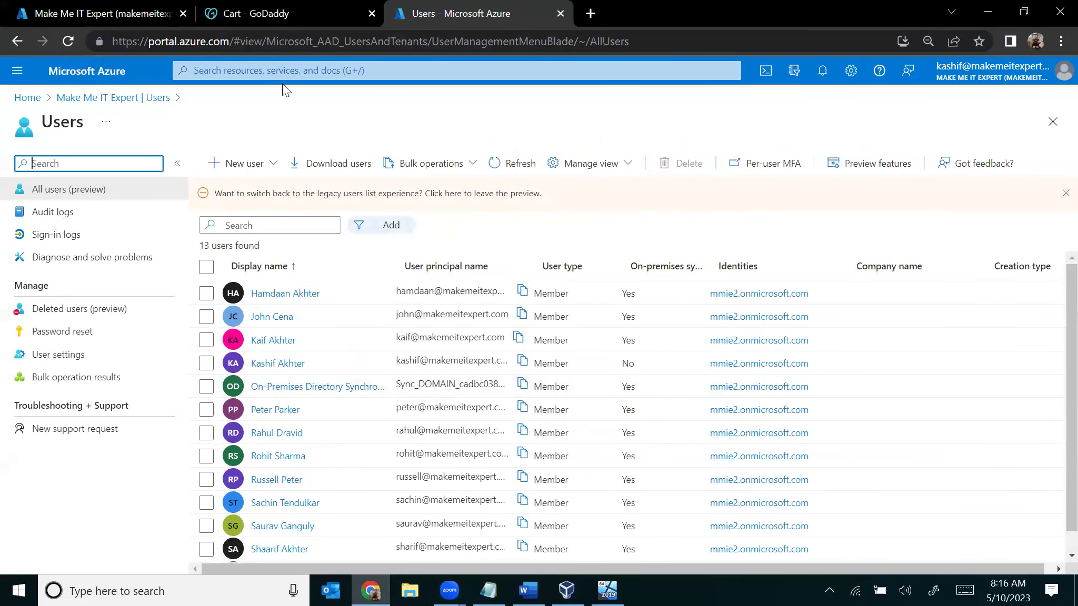
From admin.microsoft.com in a new tab, reach the Entra tenant overview, postponing MFA setup
click(318, 42)
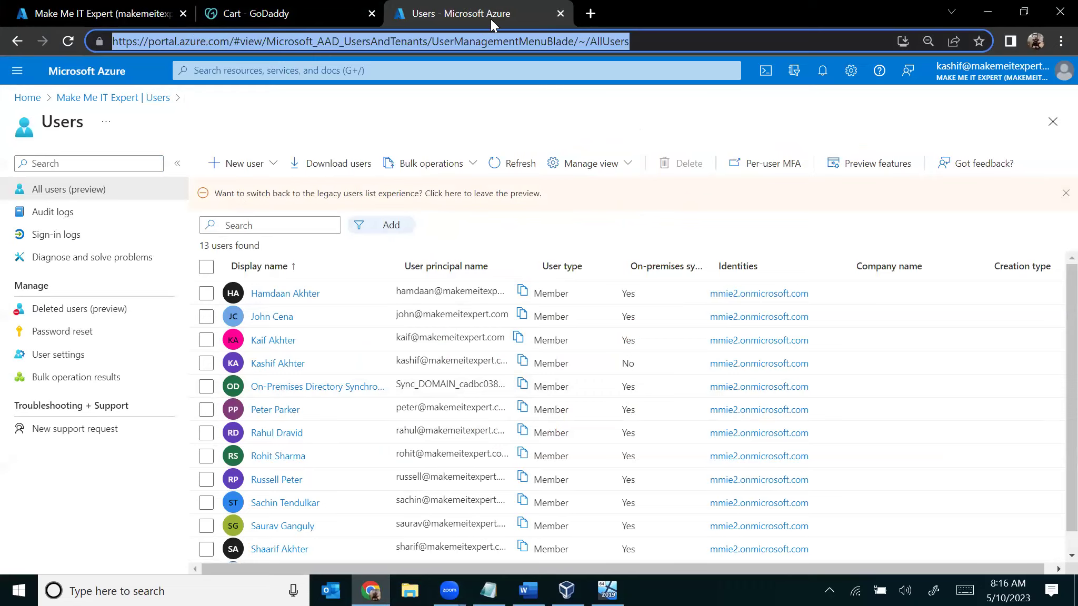
click(590, 15)
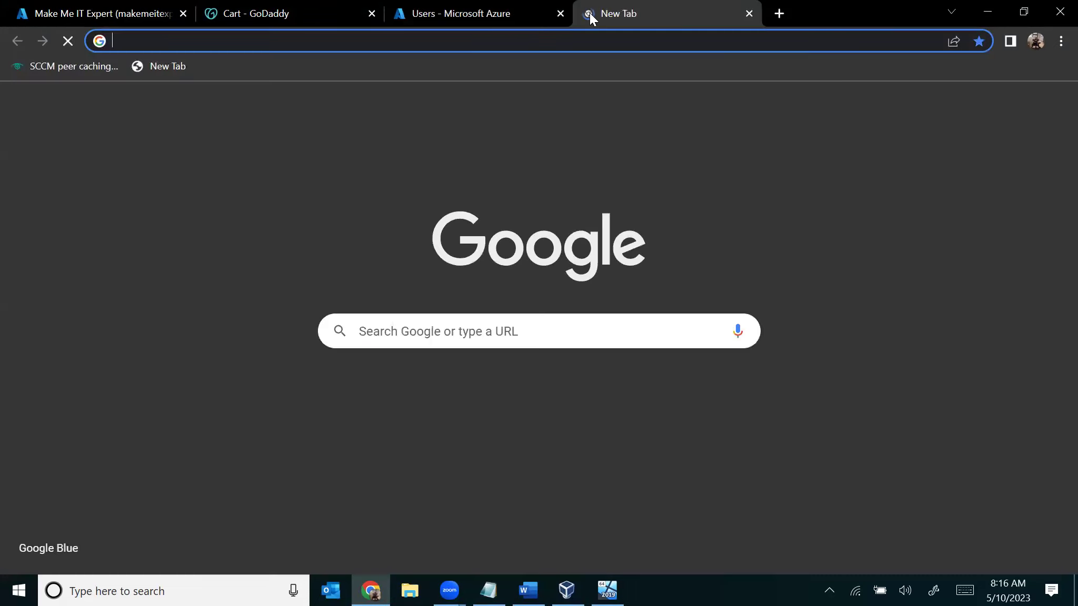
text(ad)
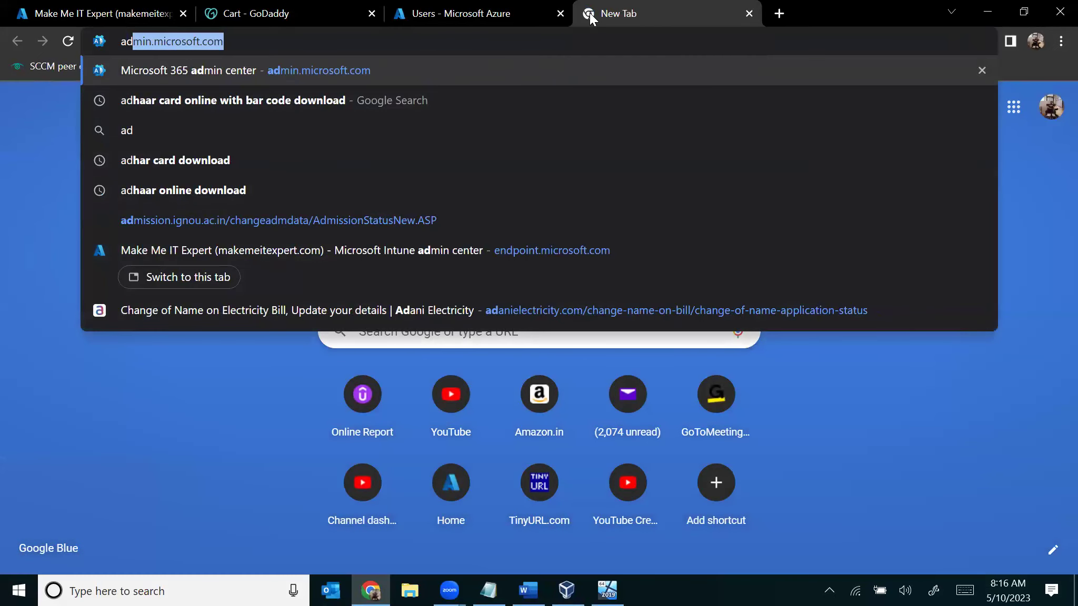
key(Return)
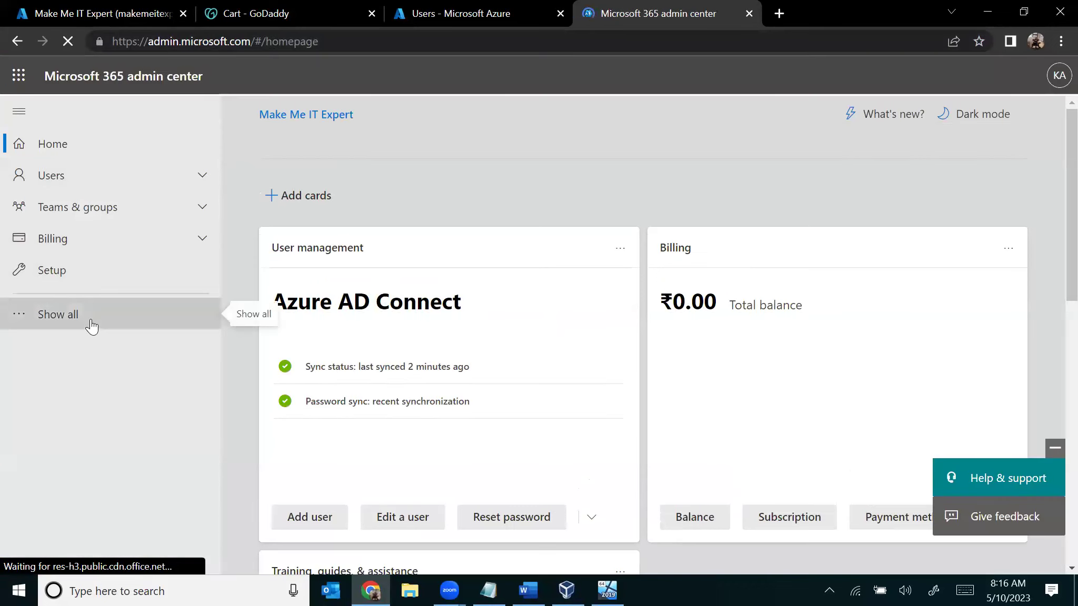
click(85, 325)
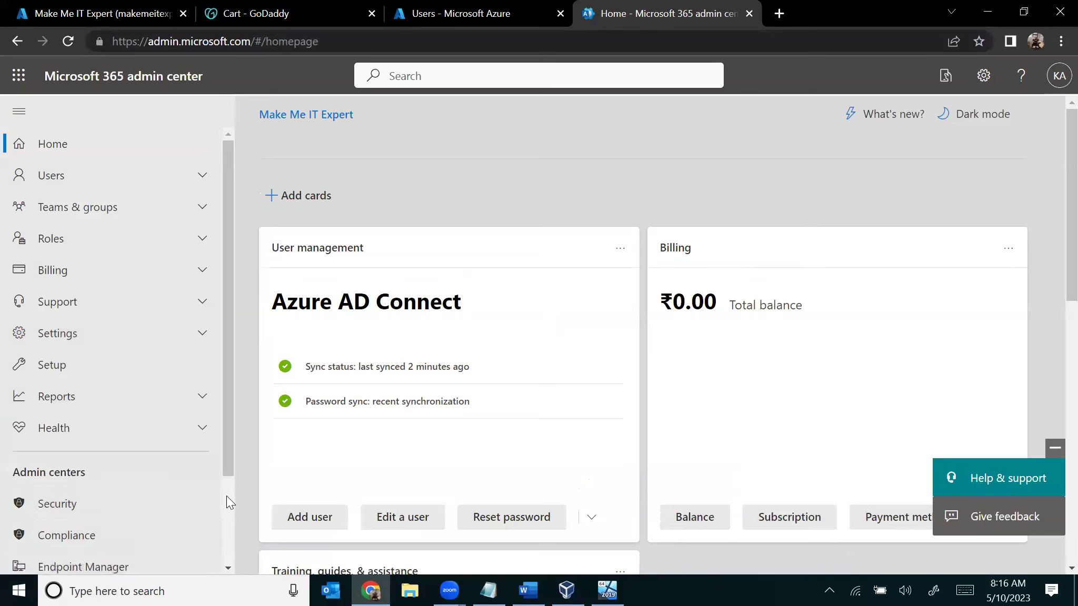
scroll(227, 496, down, 2)
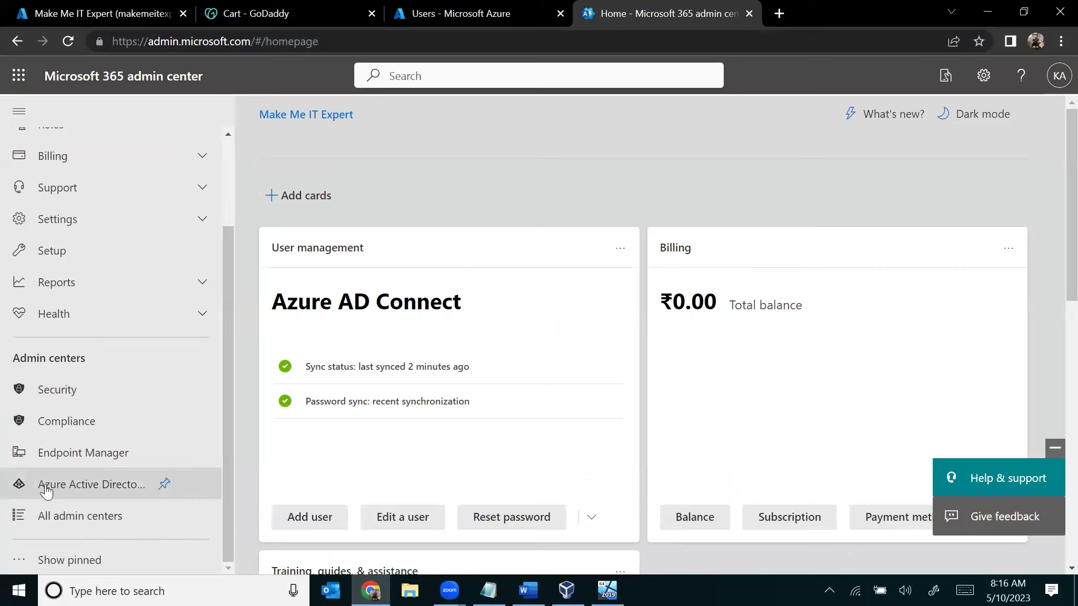
click(109, 495)
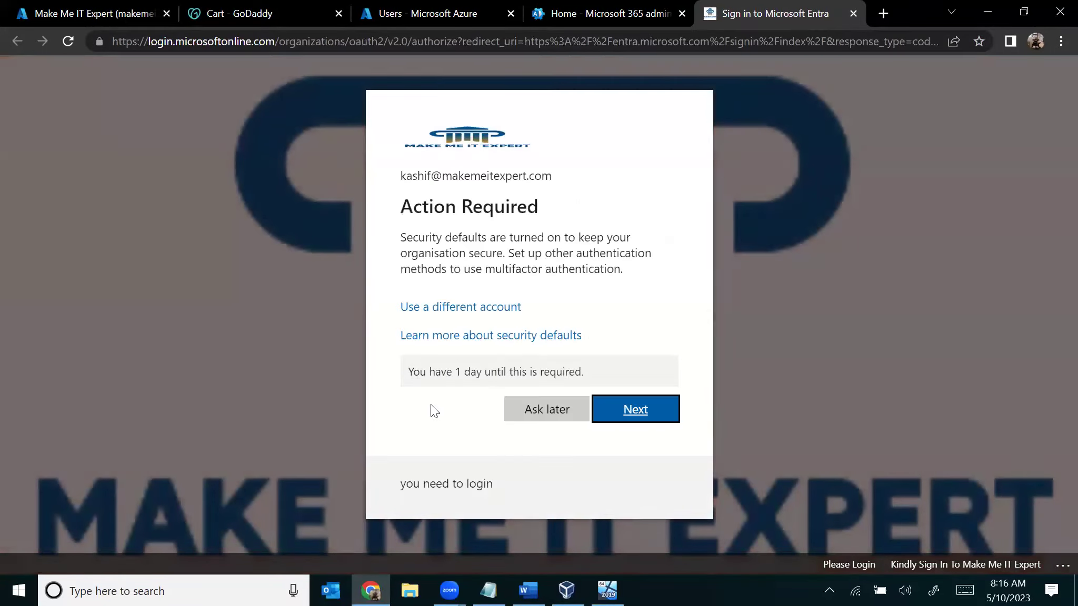
click(554, 410)
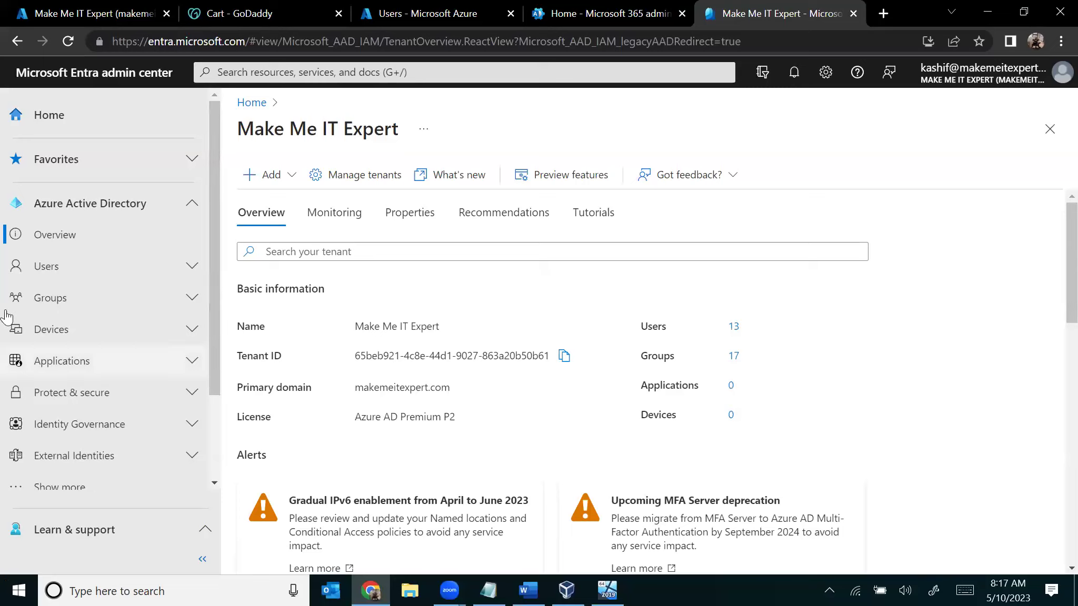
Review the synced users under All users and the list under All groups
click(98, 275)
click(88, 311)
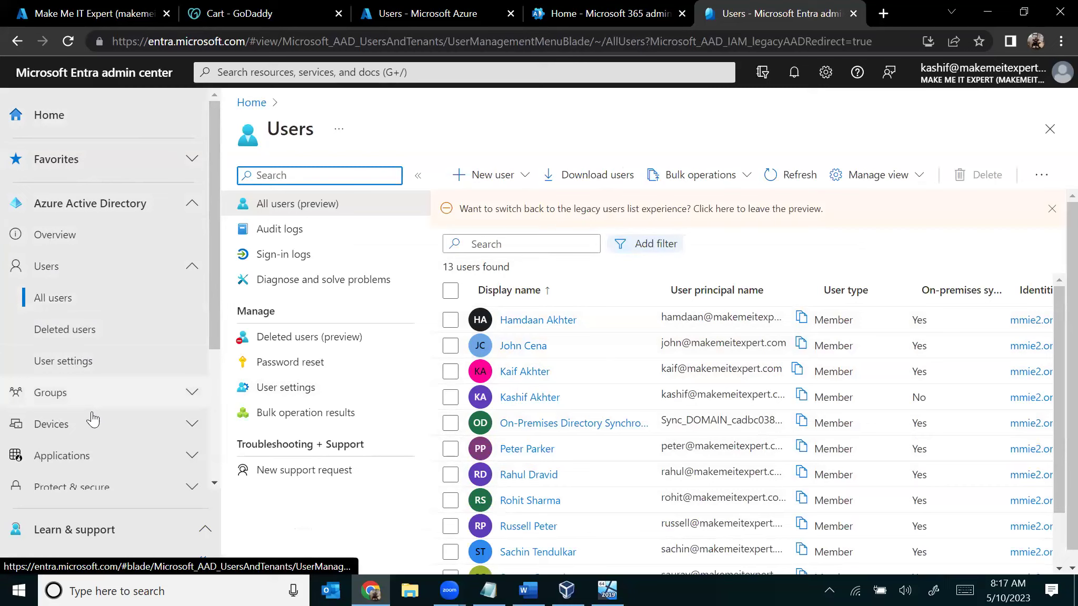
click(103, 392)
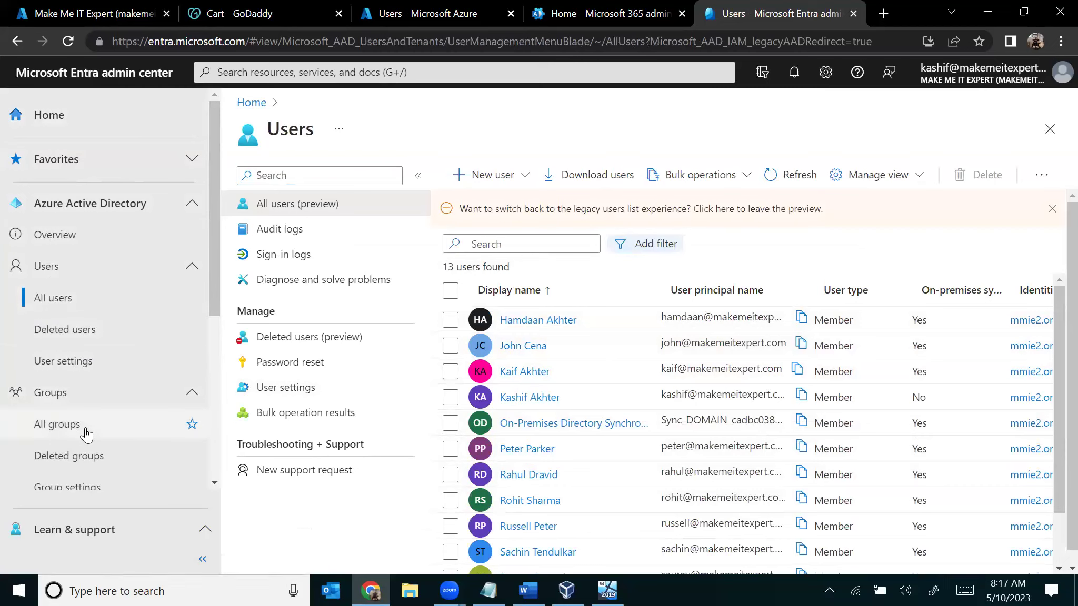
click(84, 429)
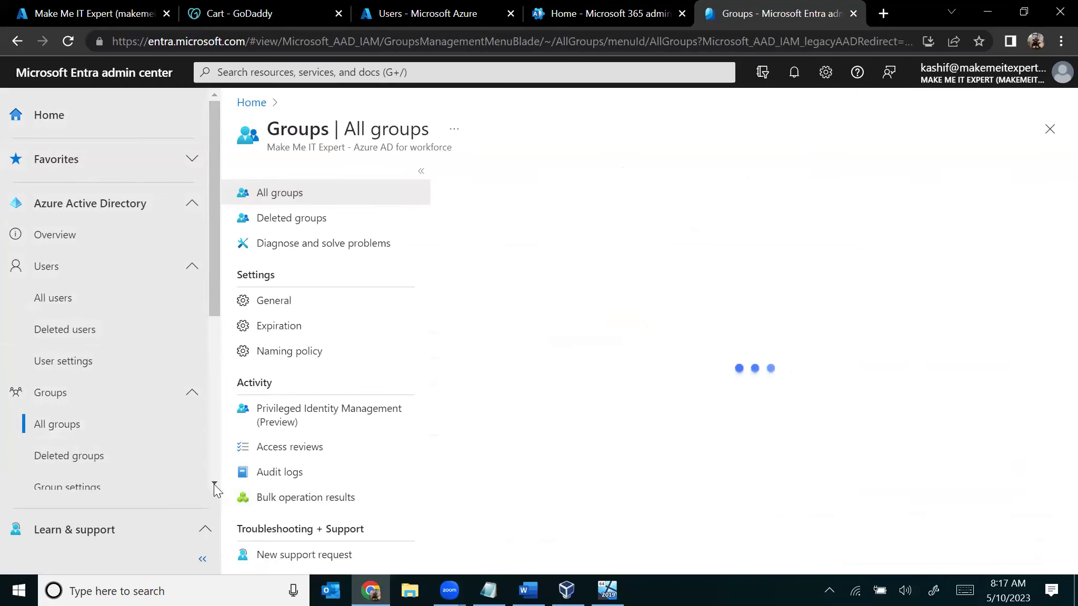
Confirm All devices shows 0 devices, then return to the Word notes
scroll(214, 485, down, 3)
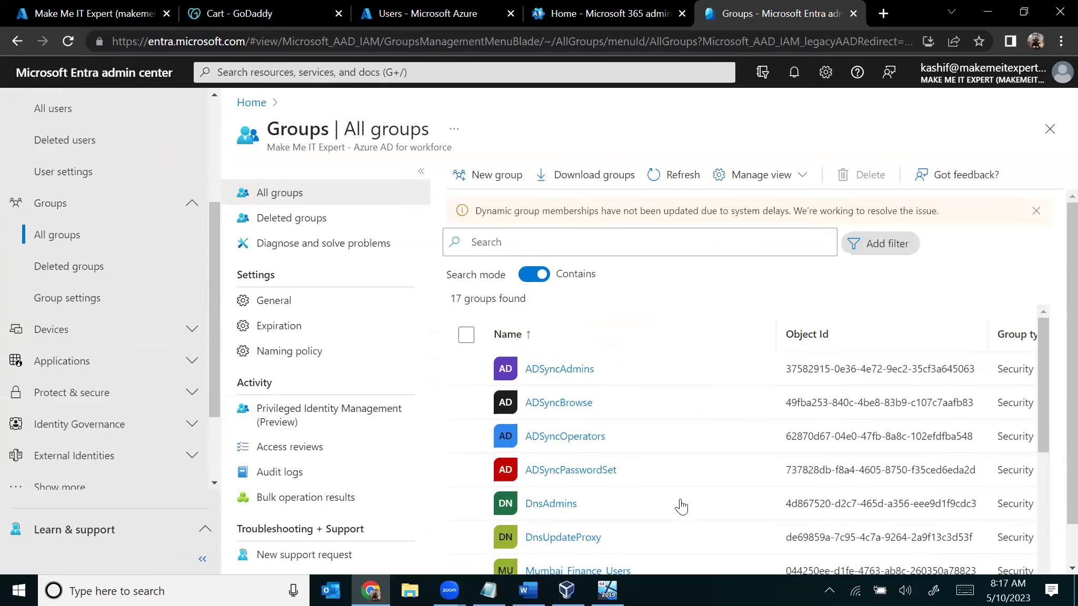
click(51, 331)
click(94, 399)
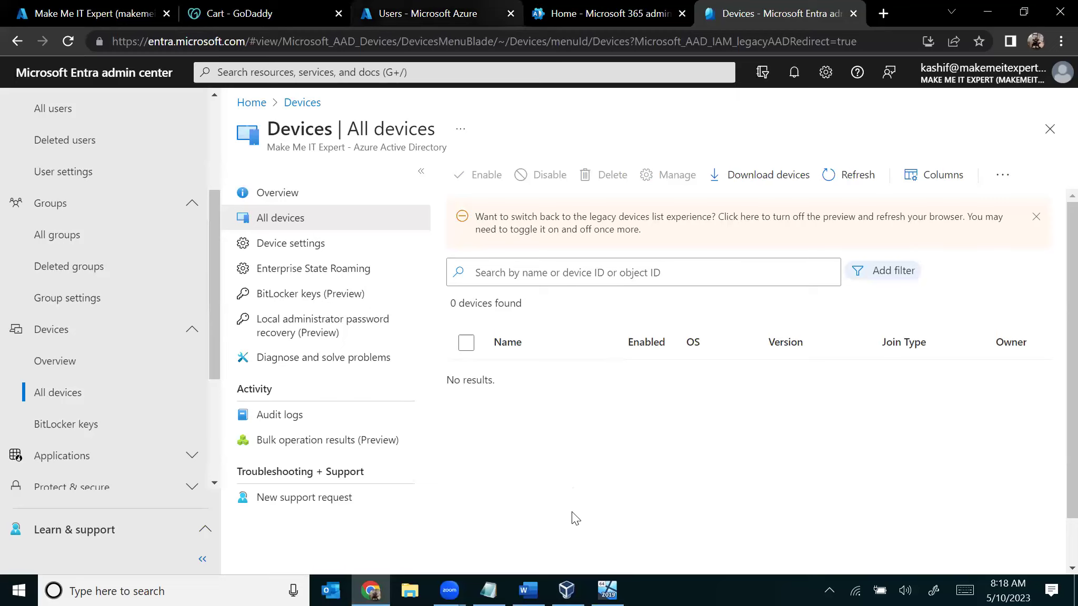
click(537, 589)
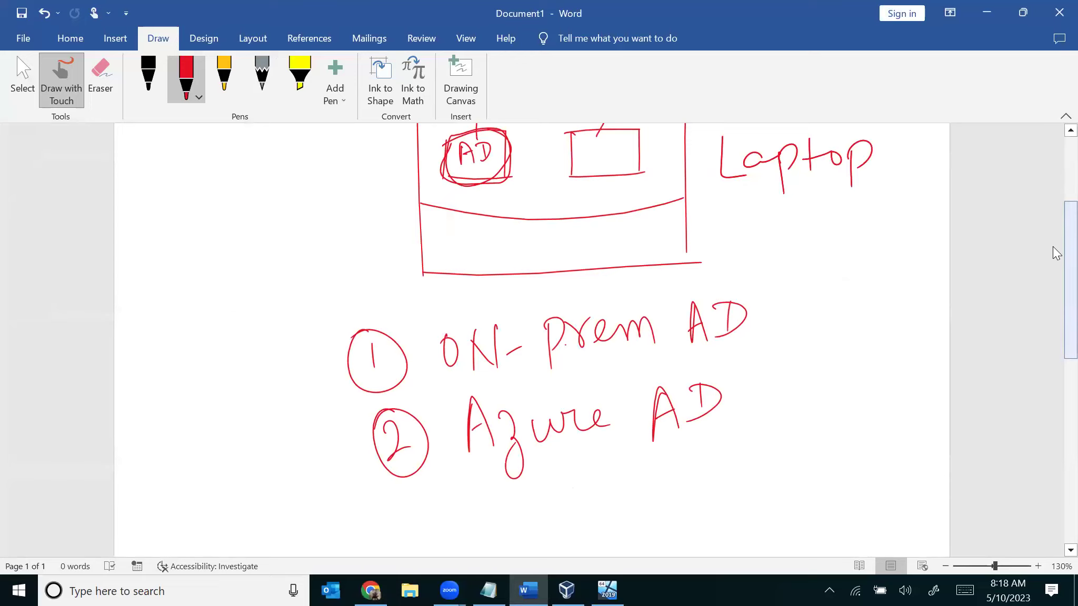
Draw a red rounded AAD box above an ON-AD box and label both
scroll(1053, 316, down, 5)
scroll(1053, 315, up, 1)
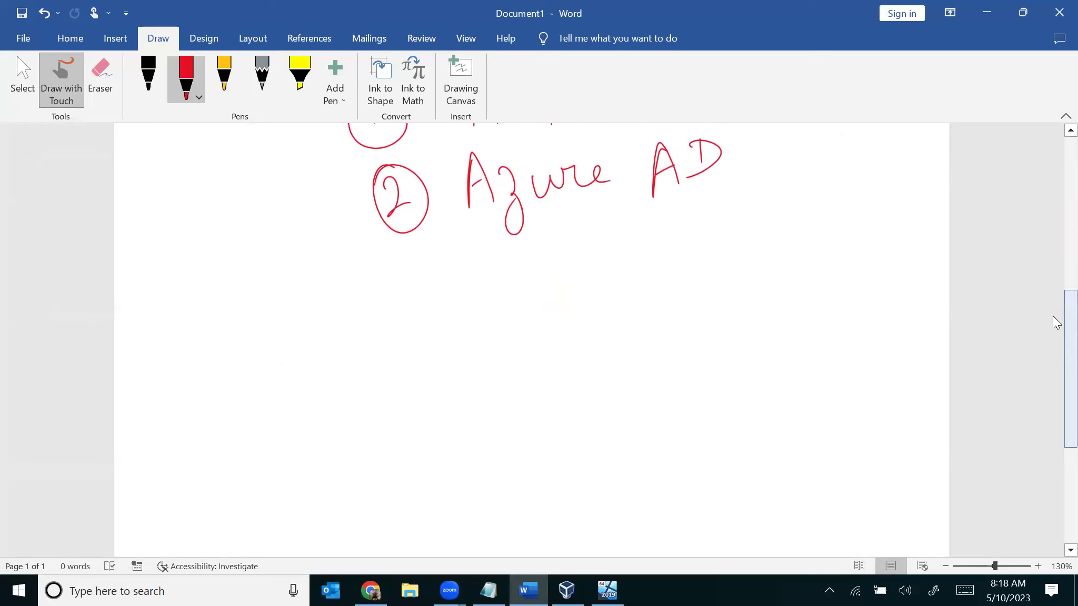
mouse_move(592, 390)
mouse_down()
mouse_move(598, 470)
mouse_move(715, 370)
mouse_move(725, 446)
mouse_move(598, 470)
mouse_up()
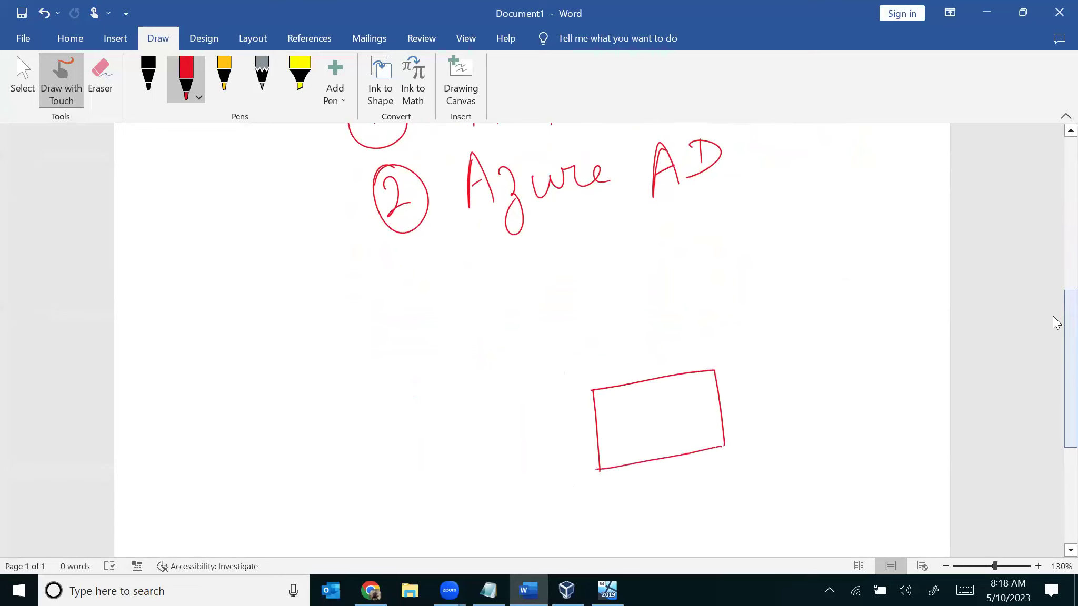
mouse_move(553, 253)
mouse_down()
mouse_move(724, 287)
mouse_move(552, 253)
mouse_up()
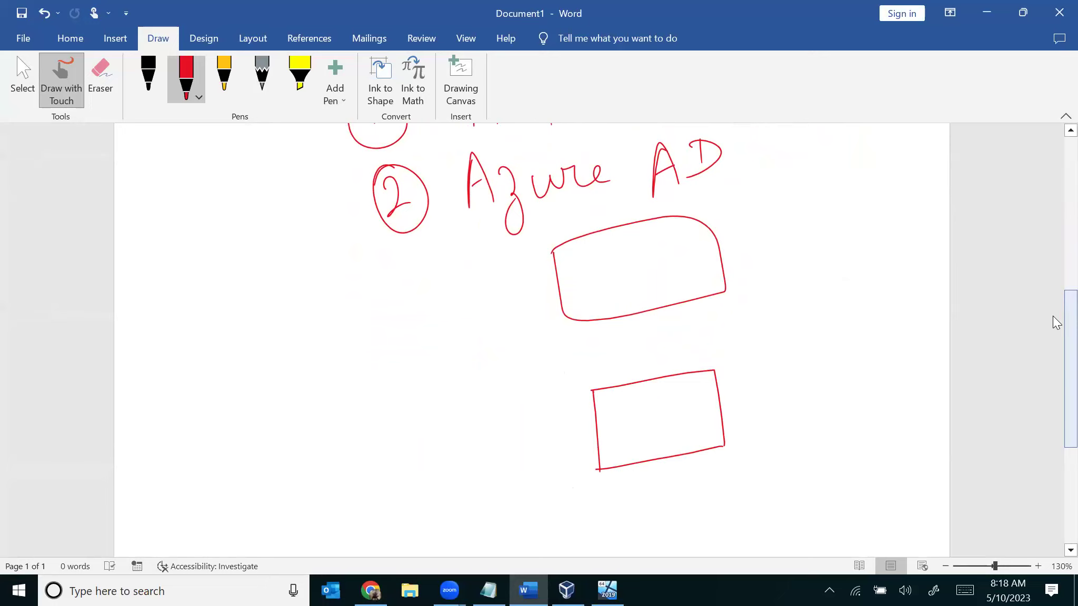
mouse_move(583, 295)
mouse_down()
mouse_move(604, 289)
mouse_move(599, 274)
mouse_up()
mouse_move(613, 288)
mouse_down()
mouse_move(617, 254)
mouse_move(631, 282)
mouse_up()
drag(613, 277, 651, 277)
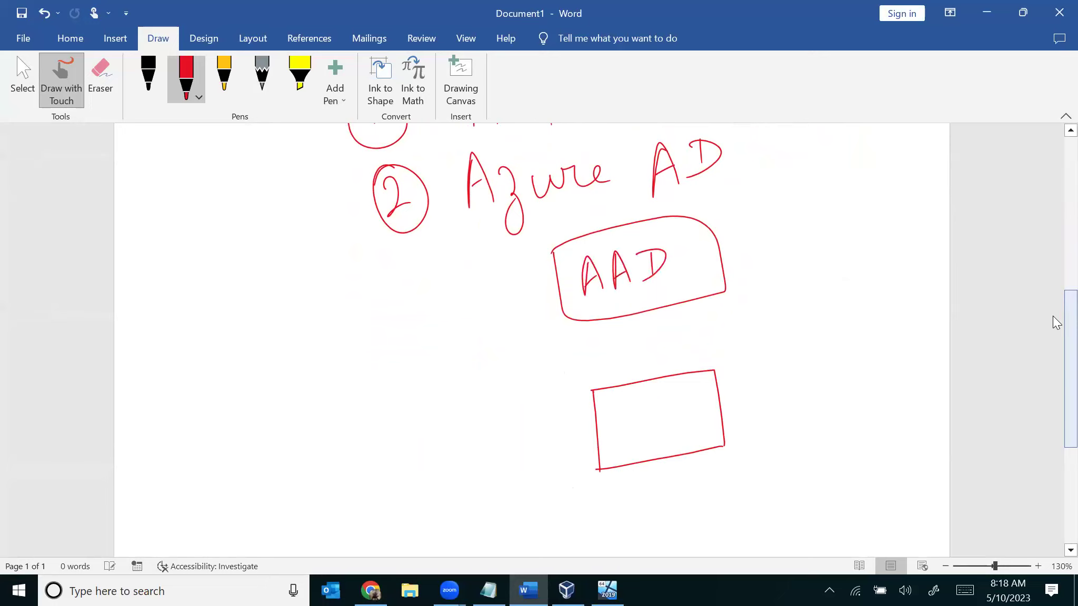
mouse_move(617, 416)
mouse_down()
mouse_move(610, 439)
mouse_move(618, 417)
mouse_move(636, 435)
mouse_move(639, 413)
mouse_up()
drag(641, 424, 666, 400)
mouse_move(666, 400)
mouse_down()
mouse_move(676, 427)
mouse_move(673, 416)
mouse_up()
mouse_move(675, 403)
mouse_down()
mouse_move(687, 398)
mouse_move(684, 425)
mouse_up()
Join the boxes with an arrowed connector and write an underlined 'Synchronization' beside it
drag(683, 401, 684, 415)
drag(645, 315, 654, 374)
mouse_move(633, 332)
mouse_down()
mouse_move(645, 311)
mouse_move(701, 331)
mouse_up()
mouse_move(683, 325)
mouse_down()
mouse_move(702, 331)
mouse_move(697, 344)
mouse_up()
mouse_move(734, 309)
mouse_down()
mouse_move(716, 318)
mouse_move(727, 335)
mouse_up()
mouse_move(739, 323)
mouse_down()
mouse_move(753, 349)
mouse_move(853, 290)
mouse_move(876, 315)
mouse_up()
drag(890, 271, 895, 287)
mouse_move(901, 260)
mouse_down()
mouse_move(904, 289)
mouse_move(916, 270)
mouse_up()
drag(921, 276, 926, 266)
mouse_move(805, 351)
mouse_down()
mouse_move(872, 318)
mouse_move(861, 337)
mouse_up()
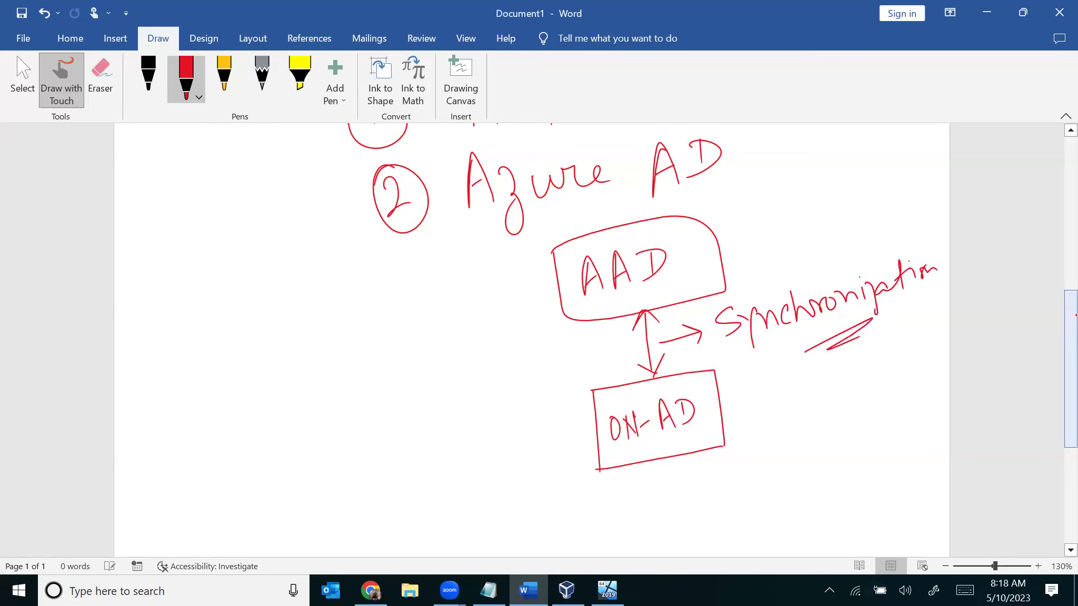
Circle ON-AD, add a curved arrow up to AAD, and add a circled '30 mins' note
mouse_move(684, 392)
mouse_down()
mouse_move(608, 405)
mouse_move(655, 384)
mouse_move(687, 402)
mouse_move(594, 437)
mouse_up()
mouse_move(615, 394)
mouse_down()
mouse_move(603, 321)
mouse_move(607, 342)
mouse_up()
mouse_move(770, 398)
mouse_down()
mouse_move(779, 424)
mouse_move(854, 382)
mouse_up()
mouse_move(836, 406)
mouse_down()
mouse_move(834, 419)
mouse_move(856, 416)
mouse_up()
mouse_move(756, 394)
mouse_down()
mouse_move(844, 441)
mouse_move(824, 358)
mouse_move(756, 407)
mouse_up()
Add several more sync arrows from ON-AD up toward AAD
mouse_move(677, 388)
mouse_down()
mouse_move(667, 310)
mouse_move(681, 317)
mouse_up()
drag(694, 432, 674, 452)
drag(631, 393, 626, 330)
mouse_move(613, 337)
mouse_down()
mouse_move(624, 319)
mouse_move(617, 362)
mouse_up()
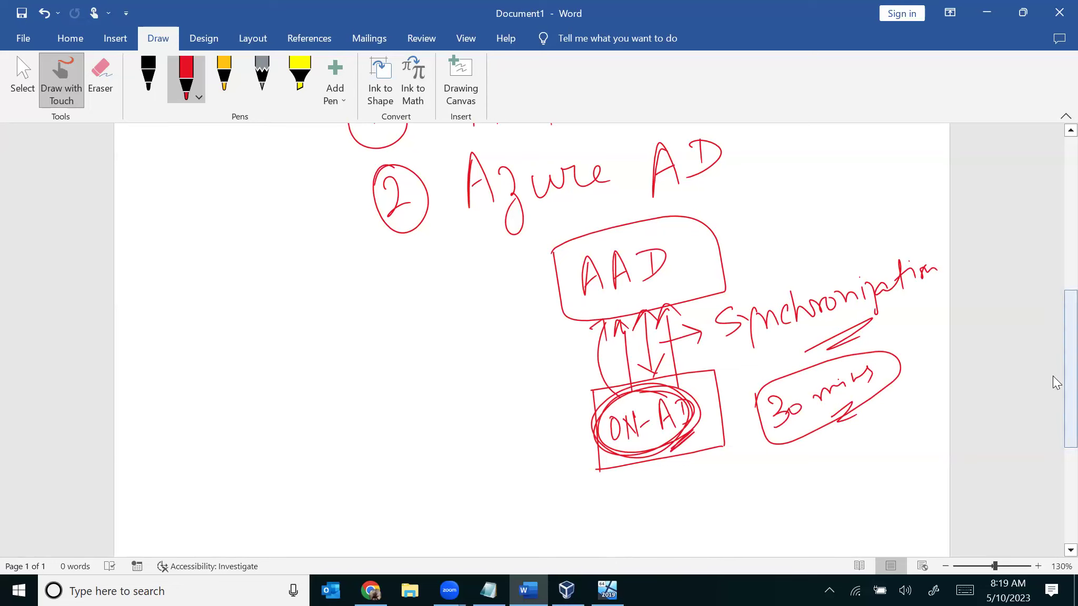
Select and delete all existing ink on the Word page
key(ctrl+a)
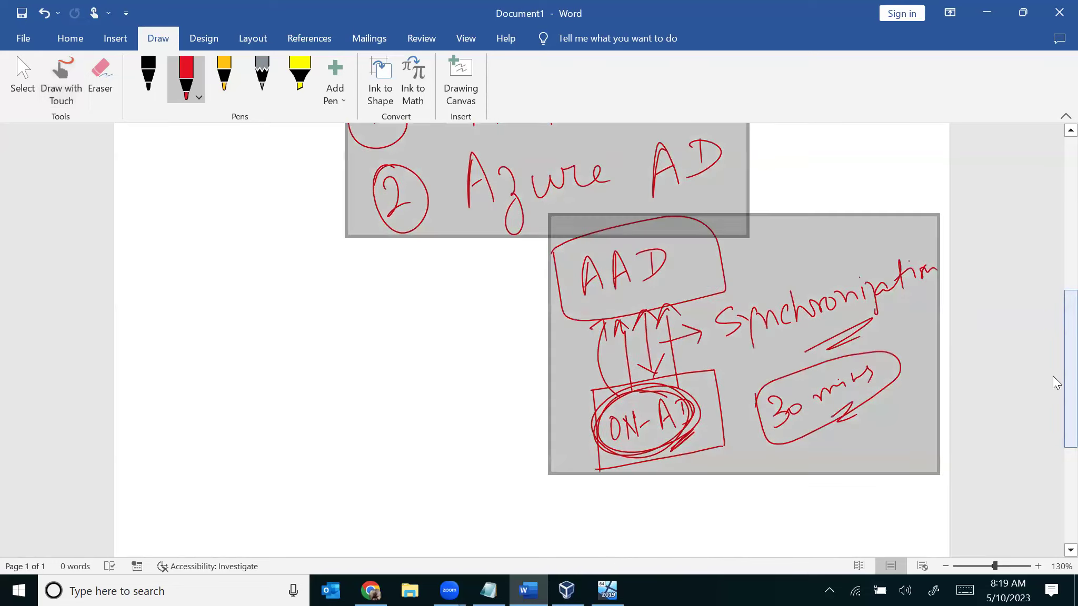
key(Delete)
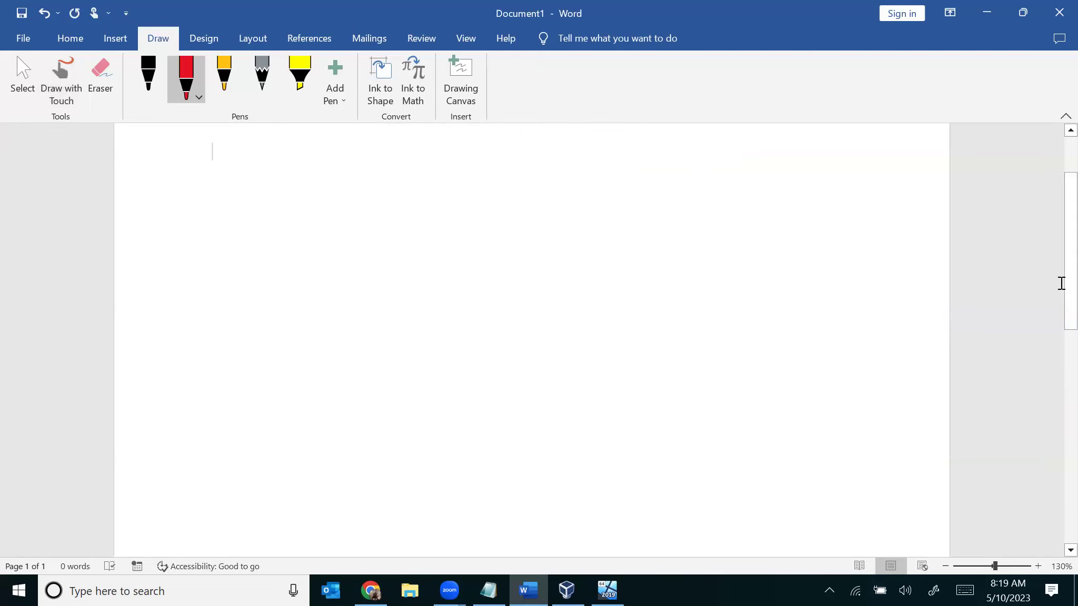
scroll(1053, 160, up, 1)
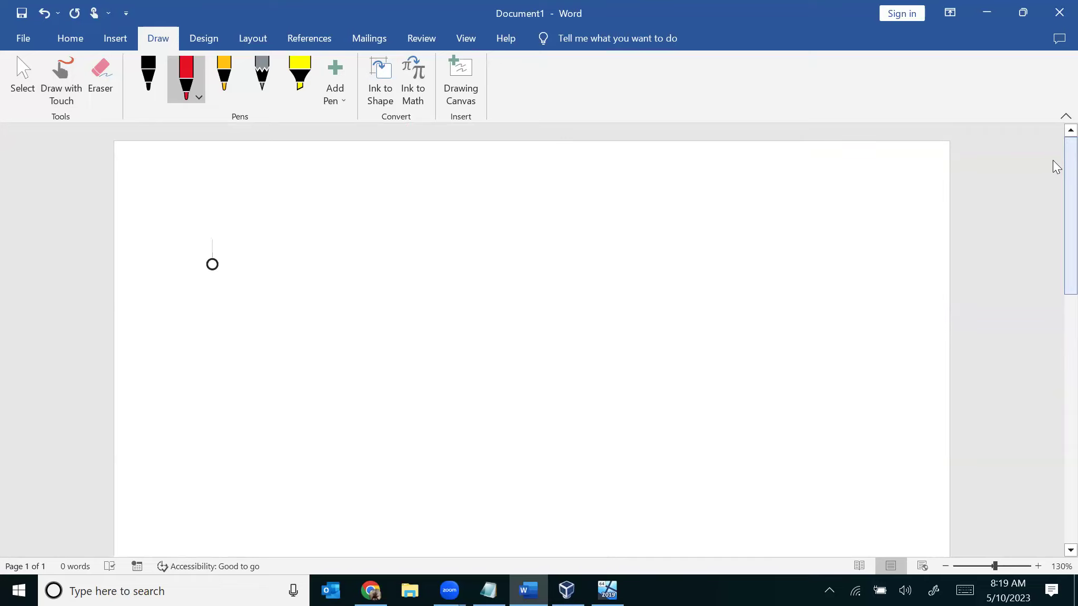
Handwrite 'Hybrid Azure AD' in freehand ink
click(61, 79)
drag(371, 318, 374, 381)
mouse_move(396, 319)
mouse_down()
mouse_move(402, 377)
mouse_move(403, 348)
mouse_up()
drag(414, 335, 425, 394)
drag(451, 329, 457, 370)
mouse_move(482, 363)
mouse_down()
mouse_move(494, 342)
mouse_move(505, 364)
mouse_move(585, 316)
mouse_move(597, 345)
mouse_up()
mouse_move(575, 338)
mouse_down()
mouse_move(611, 347)
mouse_move(694, 316)
mouse_up()
mouse_move(726, 320)
mouse_down()
mouse_move(731, 290)
mouse_move(746, 318)
mouse_move(788, 284)
mouse_move(763, 314)
mouse_up()
Write a circled 1 with 'on-prem AD' above the Hybrid heading
drag(326, 181, 325, 201)
mouse_move(321, 167)
mouse_down()
mouse_move(311, 177)
mouse_move(322, 163)
mouse_up()
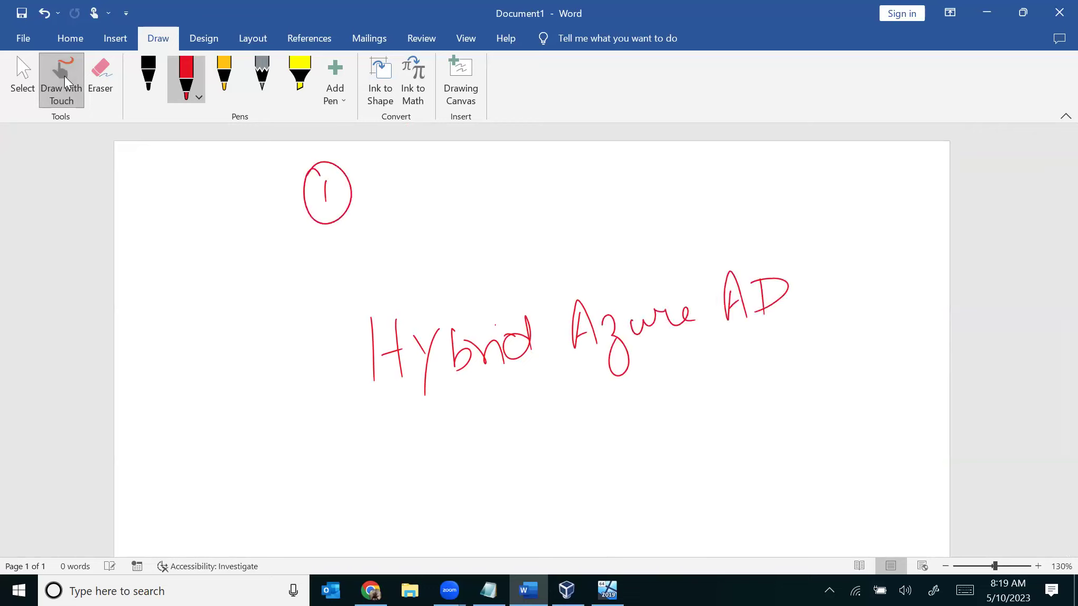
mouse_move(394, 179)
mouse_down()
mouse_move(386, 200)
mouse_move(395, 180)
mouse_up()
mouse_move(399, 196)
mouse_down()
mouse_move(424, 180)
mouse_move(464, 213)
mouse_up()
mouse_move(463, 185)
mouse_down()
mouse_move(465, 196)
mouse_move(495, 176)
mouse_move(516, 196)
mouse_up()
mouse_move(516, 196)
mouse_down()
mouse_move(537, 181)
mouse_move(551, 195)
mouse_up()
mouse_move(590, 171)
mouse_down()
mouse_move(586, 200)
mouse_move(609, 199)
mouse_up()
mouse_move(584, 191)
mouse_down()
mouse_move(606, 184)
mouse_move(619, 196)
mouse_up()
mouse_move(621, 170)
mouse_down()
mouse_move(648, 184)
mouse_move(622, 196)
mouse_up()
Switch to the domain controller VM and open the ForeignSecurityPrincipals container
click(658, 494)
click(608, 591)
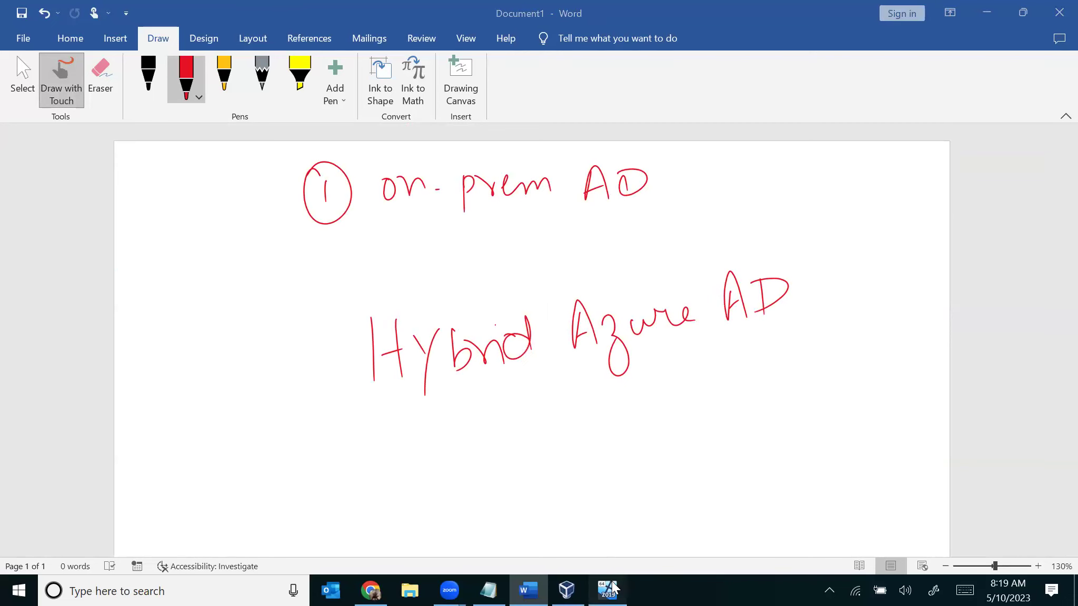
click(80, 191)
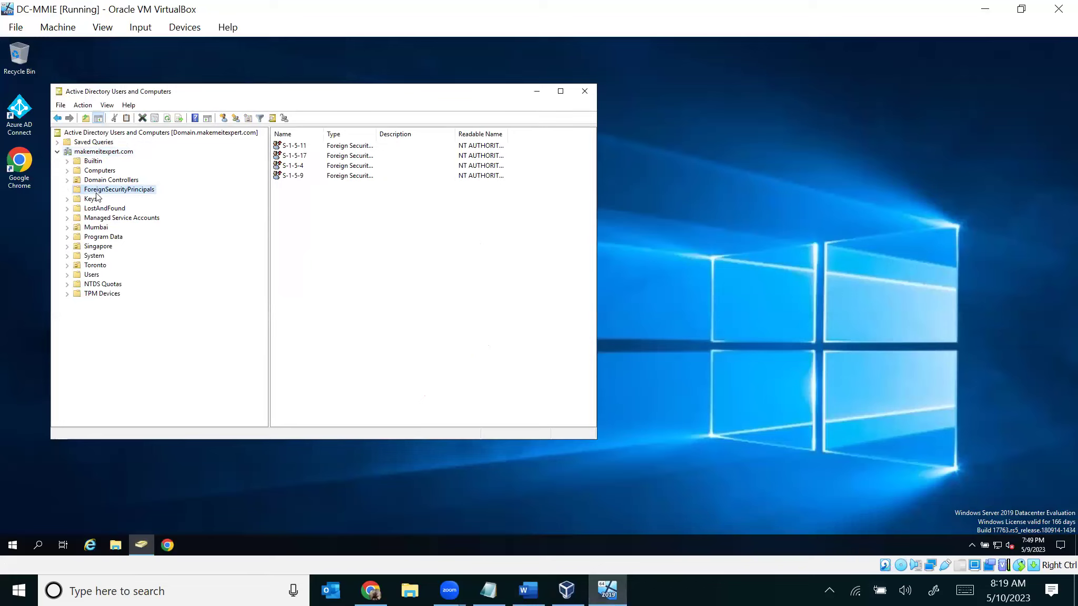
click(99, 172)
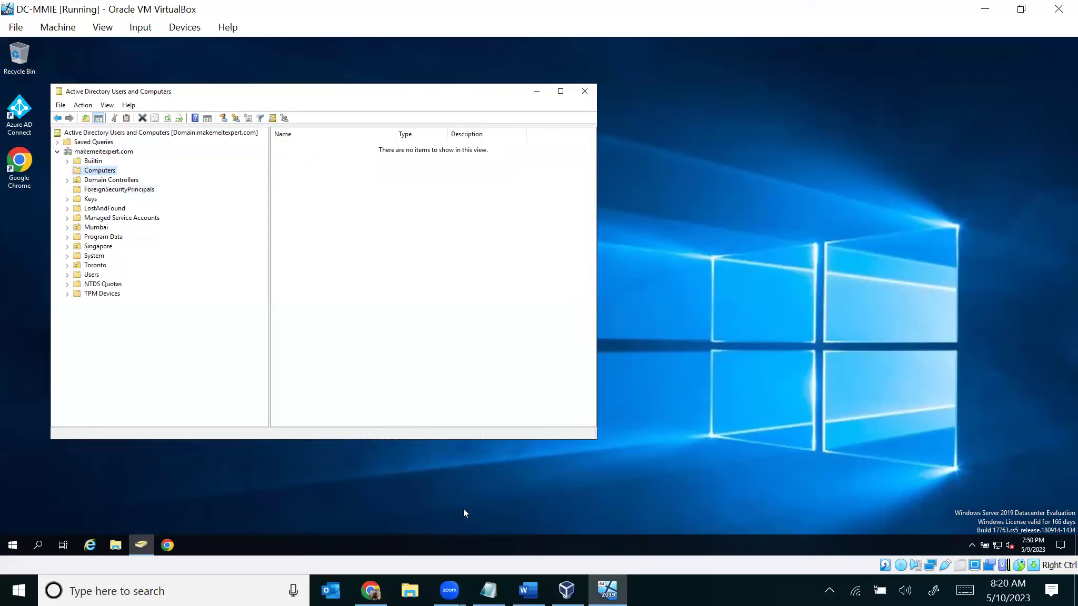
click(375, 588)
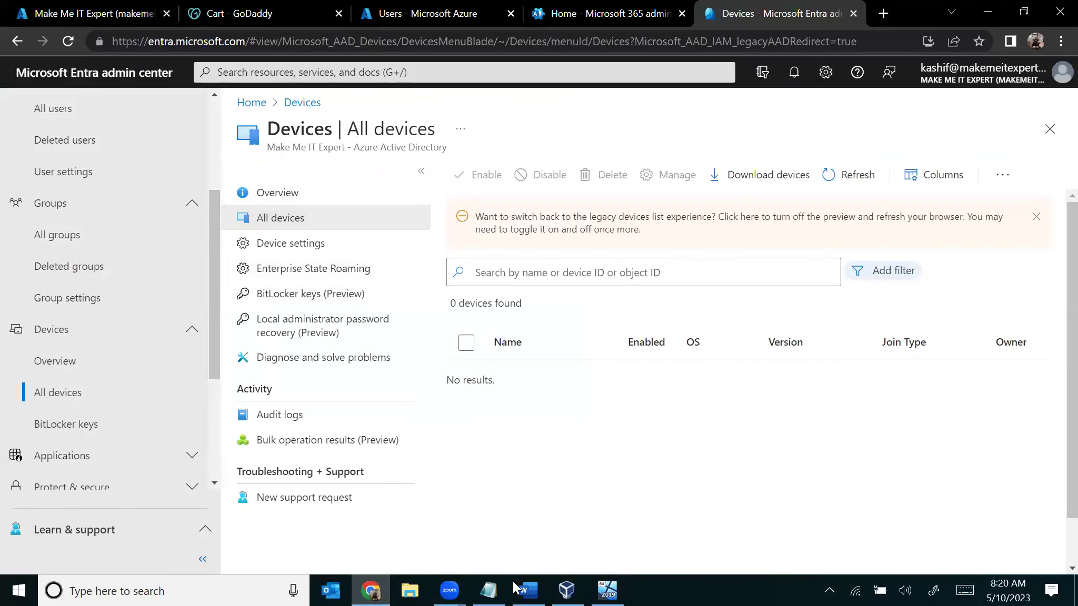
Back in Word, write a circled 2 followed by 'Azure AD'
click(528, 590)
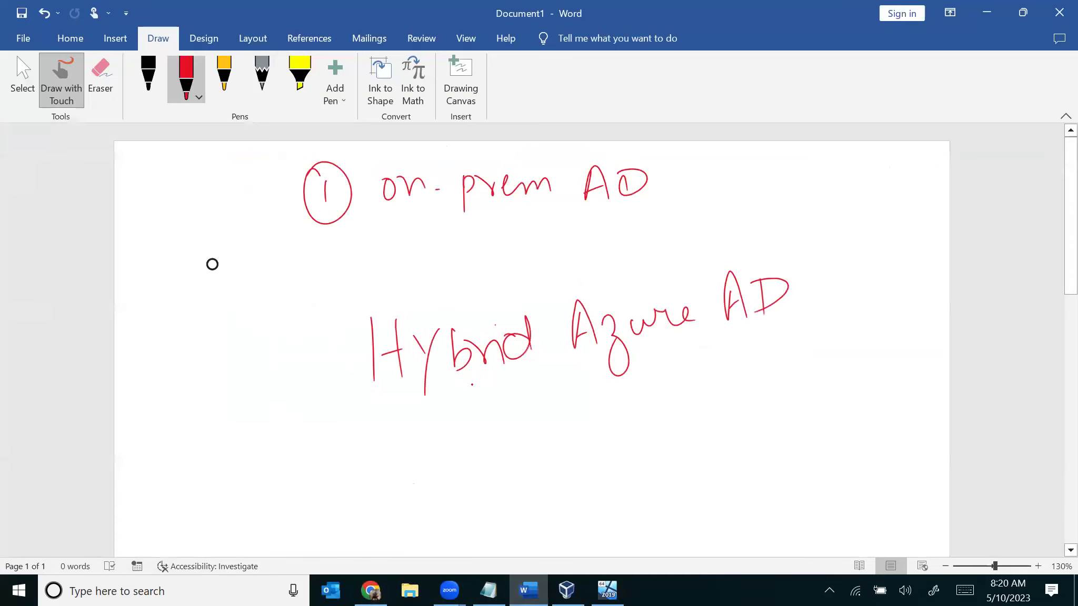
drag(309, 258, 328, 287)
mouse_move(310, 245)
mouse_down()
mouse_move(292, 295)
mouse_move(301, 248)
mouse_up()
mouse_move(392, 268)
mouse_down()
mouse_move(416, 245)
mouse_move(435, 285)
mouse_move(466, 243)
mouse_move(585, 245)
mouse_up()
Add a circled 3 left of Hybrid, underline part of Hybrid, and circle the Azure AD note
mouse_move(296, 356)
mouse_down()
mouse_move(307, 368)
mouse_move(301, 383)
mouse_up()
drag(270, 363, 305, 339)
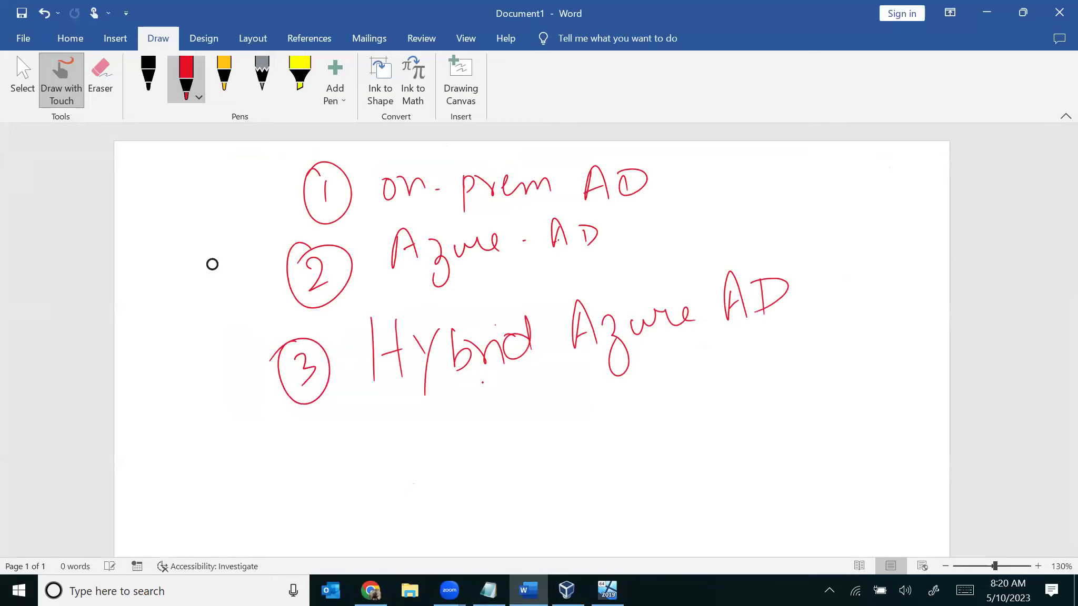
drag(463, 400, 495, 388)
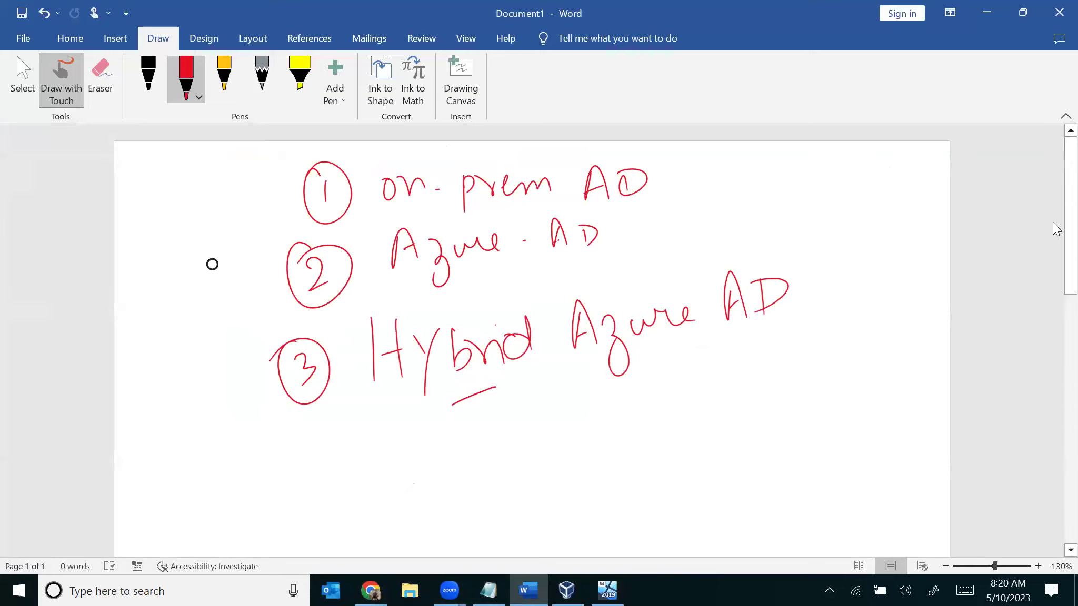
scroll(1054, 218, down, 3)
scroll(1053, 209, up, 3)
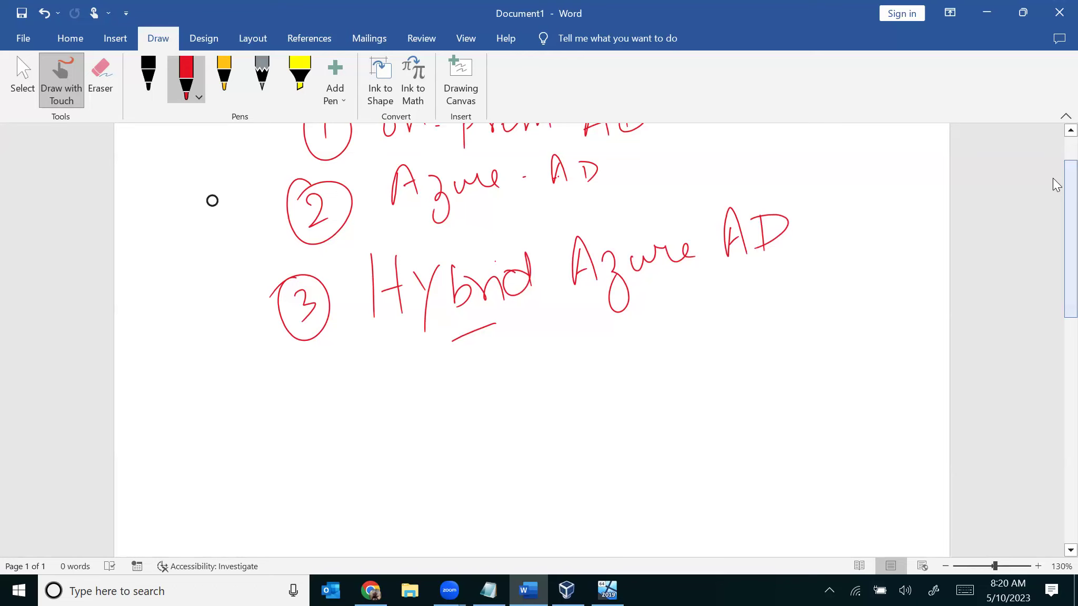
scroll(1053, 153, up, 2)
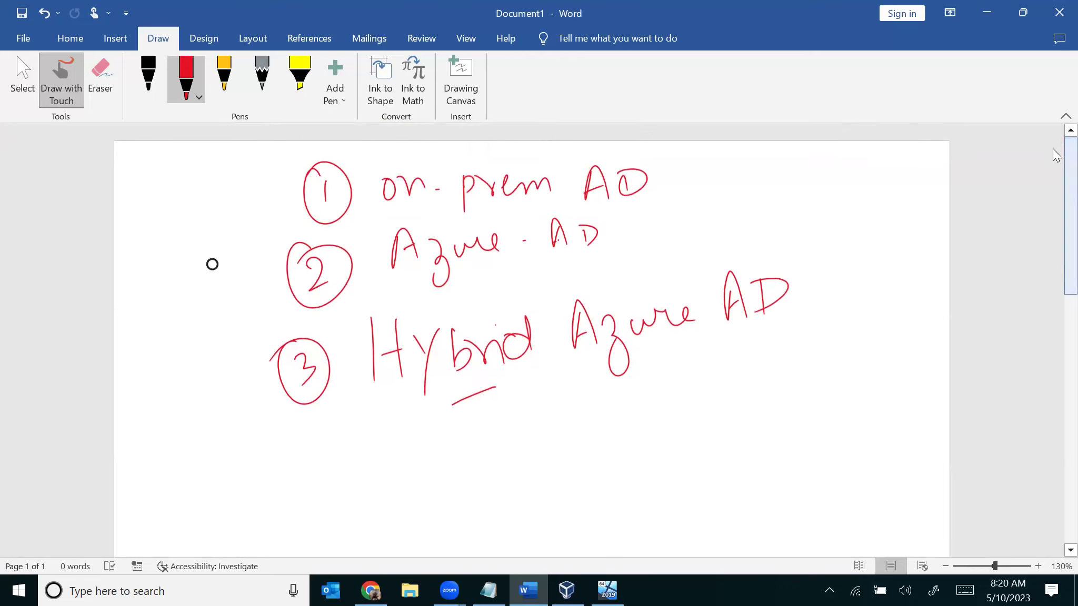
mouse_move(381, 231)
mouse_down()
mouse_move(603, 268)
mouse_move(476, 202)
mouse_move(367, 241)
mouse_up()
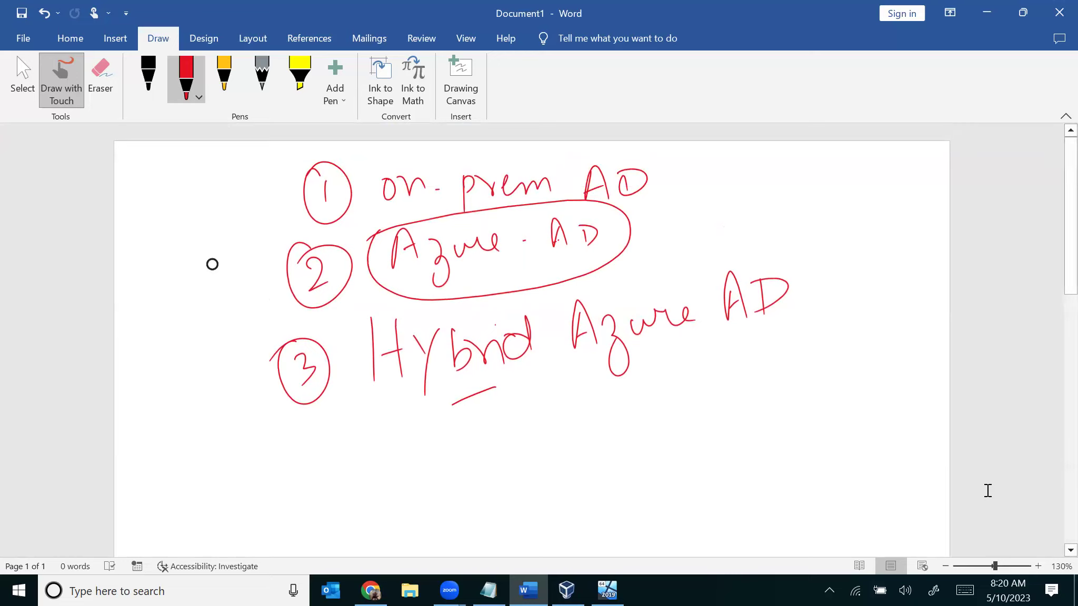
Draw an upper rounded box lettered AD inside
drag(1053, 251, 1053, 355)
mouse_move(618, 245)
mouse_down()
mouse_move(745, 218)
mouse_move(619, 223)
mouse_up()
mouse_move(647, 267)
mouse_down()
mouse_move(650, 231)
mouse_move(670, 261)
mouse_up()
mouse_move(652, 257)
mouse_down()
mouse_move(679, 263)
mouse_move(622, 241)
mouse_move(633, 264)
mouse_up()
drag(659, 363, 662, 410)
Draw an LAD box below and join the two boxes with an X-marked line
drag(667, 339, 766, 402)
drag(679, 419, 766, 406)
drag(683, 360, 694, 387)
mouse_move(705, 388)
mouse_down()
mouse_move(709, 361)
mouse_move(719, 382)
mouse_up()
drag(707, 375, 737, 380)
drag(739, 351, 740, 365)
drag(691, 284, 700, 330)
mouse_move(724, 294)
mouse_down()
mouse_move(711, 313)
mouse_move(731, 311)
mouse_up()
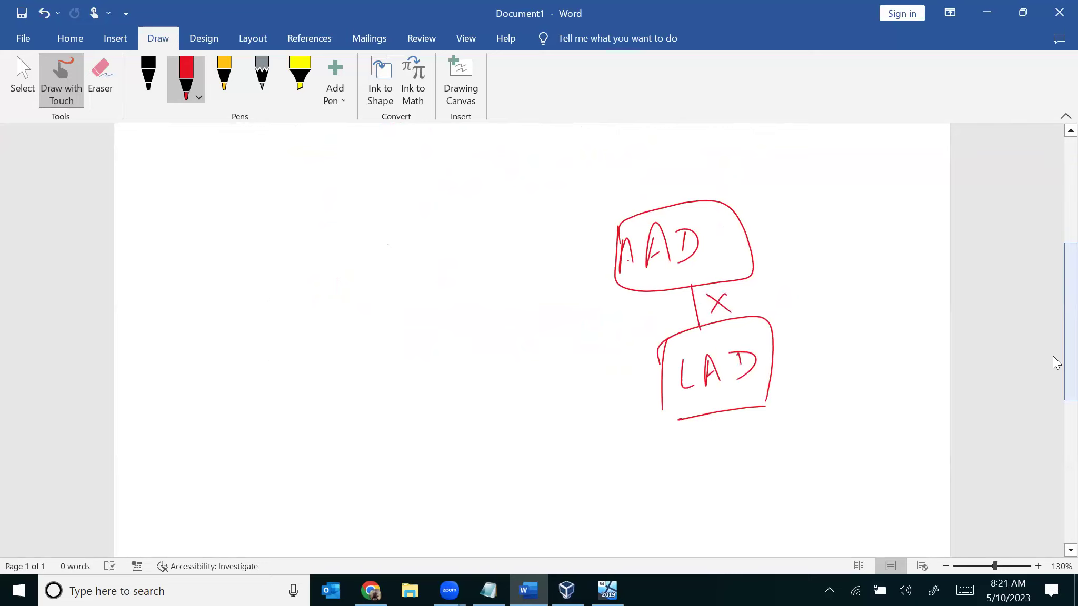
Erase the stray stroke, relabel the top box AAD, link it to LAD with a bold line, and circle it
click(94, 80)
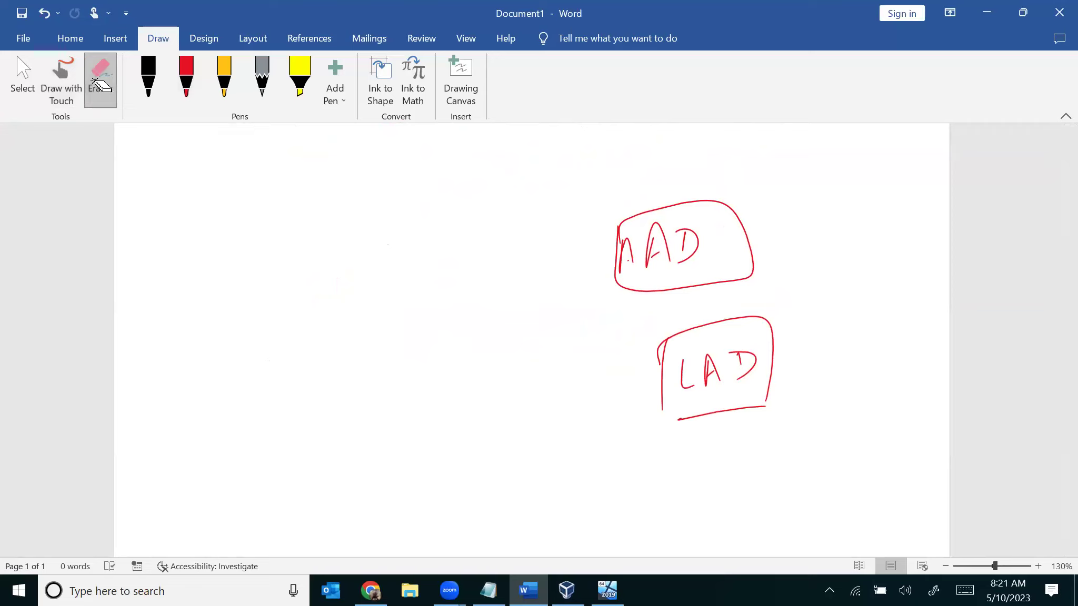
click(627, 253)
click(59, 73)
mouse_move(625, 267)
mouse_down()
mouse_move(632, 238)
mouse_move(642, 266)
mouse_move(639, 254)
mouse_up()
drag(715, 251, 728, 237)
drag(783, 379, 807, 361)
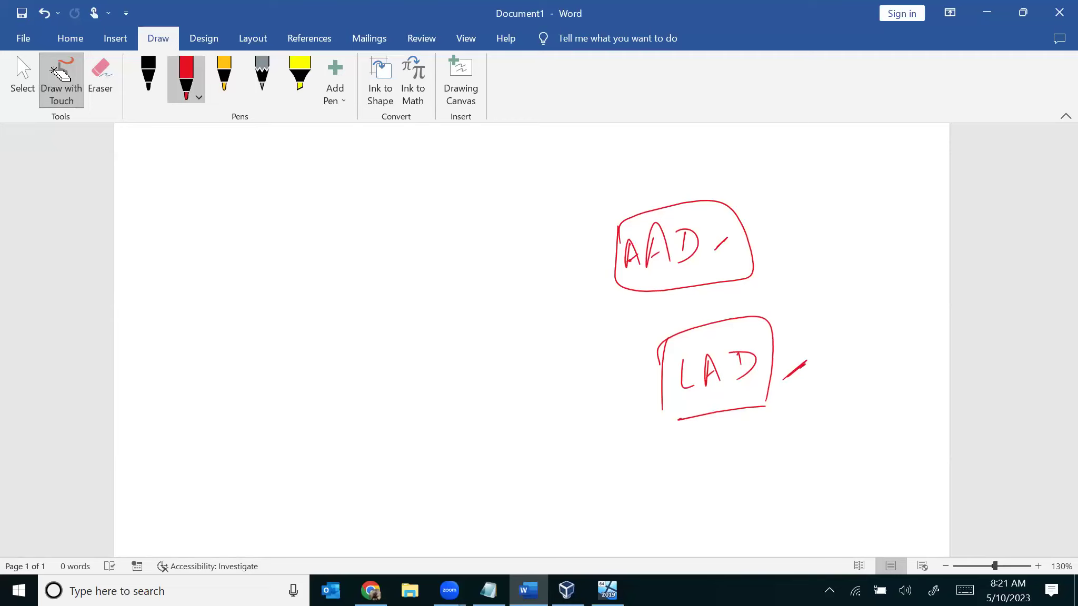
drag(695, 291, 701, 324)
mouse_move(696, 208)
mouse_down()
mouse_move(600, 288)
mouse_move(663, 188)
mouse_move(758, 210)
mouse_move(747, 274)
mouse_up()
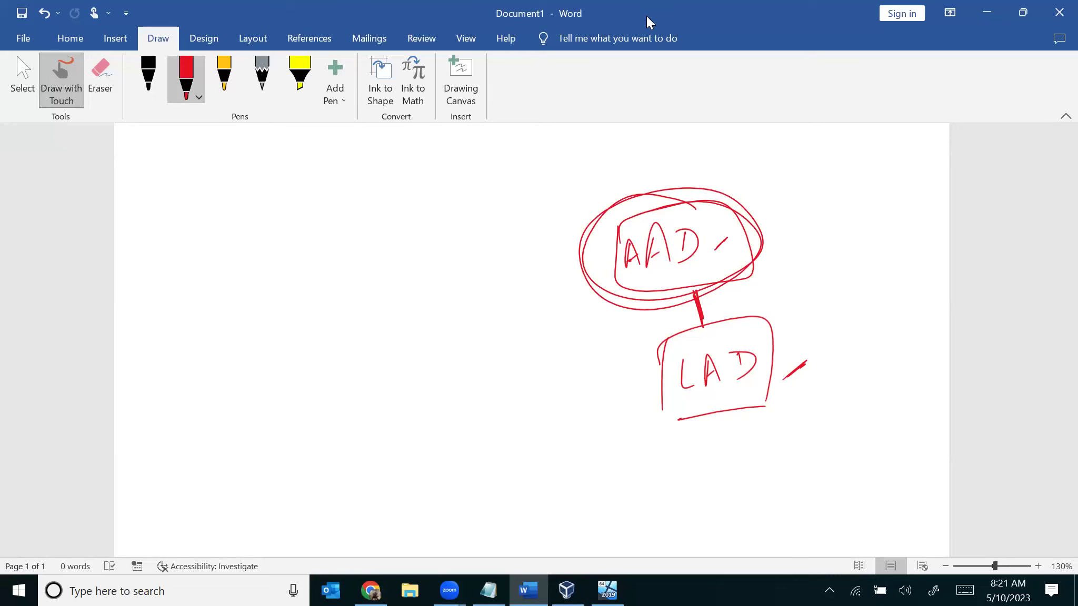
Circle 'Hybrid Azure AD' and draw arrows from on-prem AD up toward Azure AD
scroll(1053, 193, up, 5)
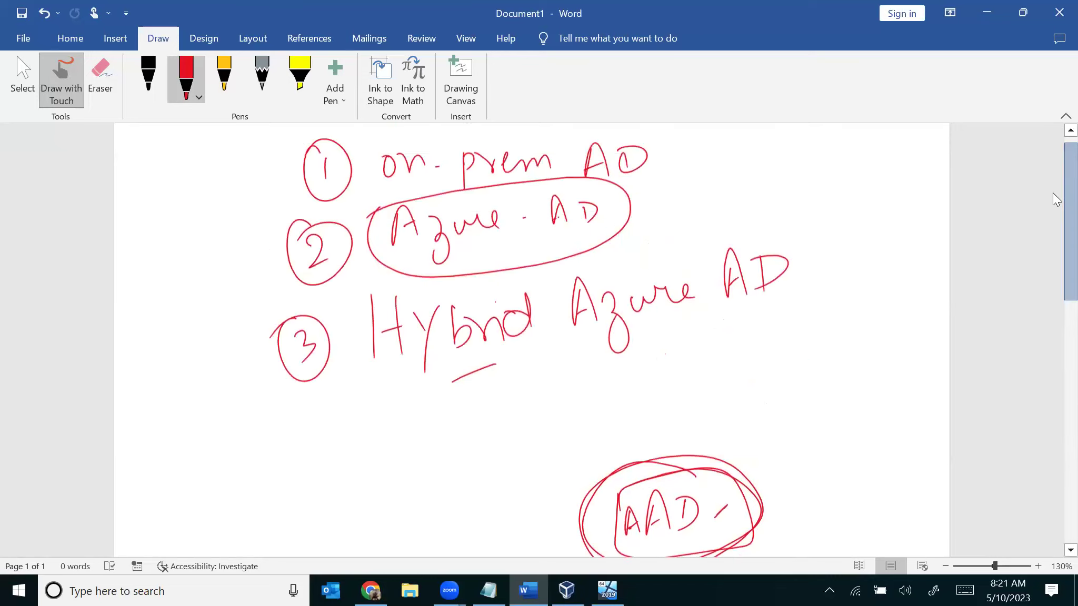
mouse_move(369, 299)
mouse_down()
mouse_move(393, 426)
mouse_move(814, 311)
mouse_move(358, 298)
mouse_up()
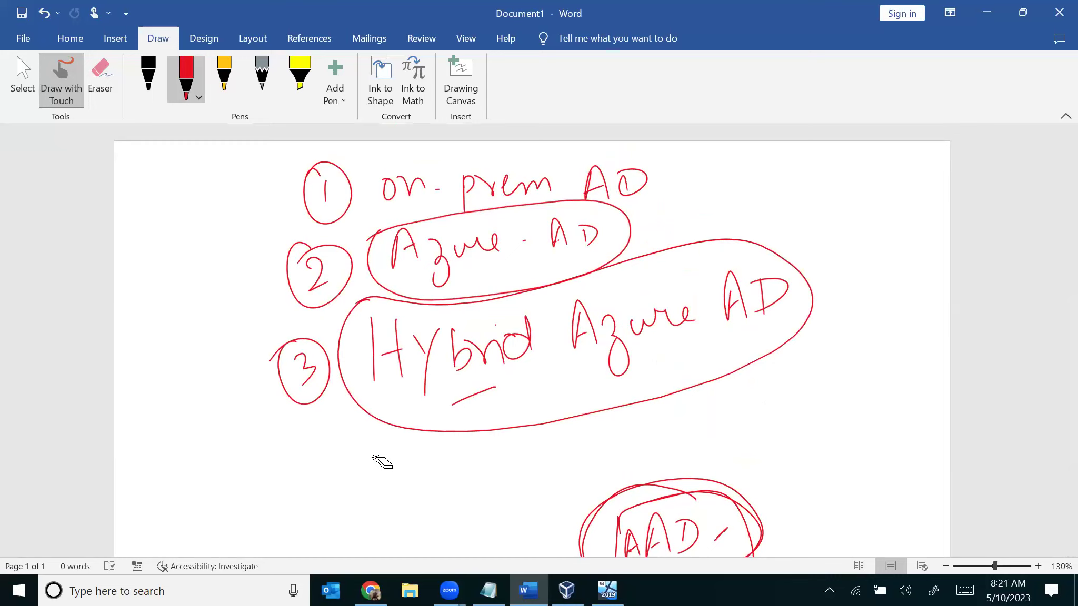
mouse_move(661, 185)
mouse_down()
mouse_move(689, 166)
mouse_move(651, 222)
mouse_move(686, 223)
mouse_up()
mouse_move(670, 390)
mouse_down()
mouse_move(687, 342)
mouse_move(697, 347)
mouse_up()
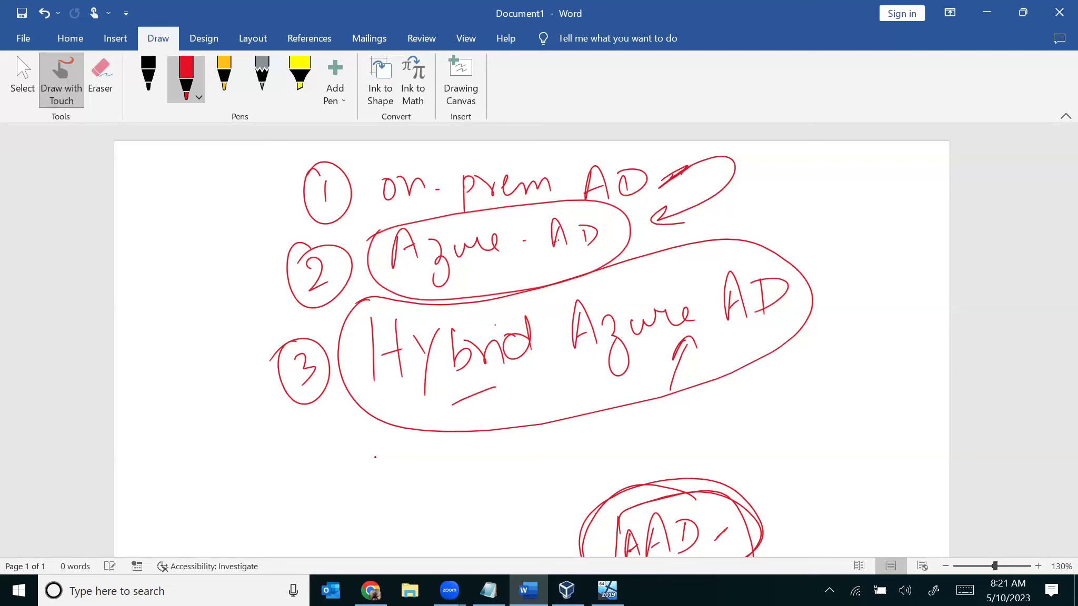
Clear all ink from the Word page and switch back to the DC-MMIE VM
key(ctrl+a)
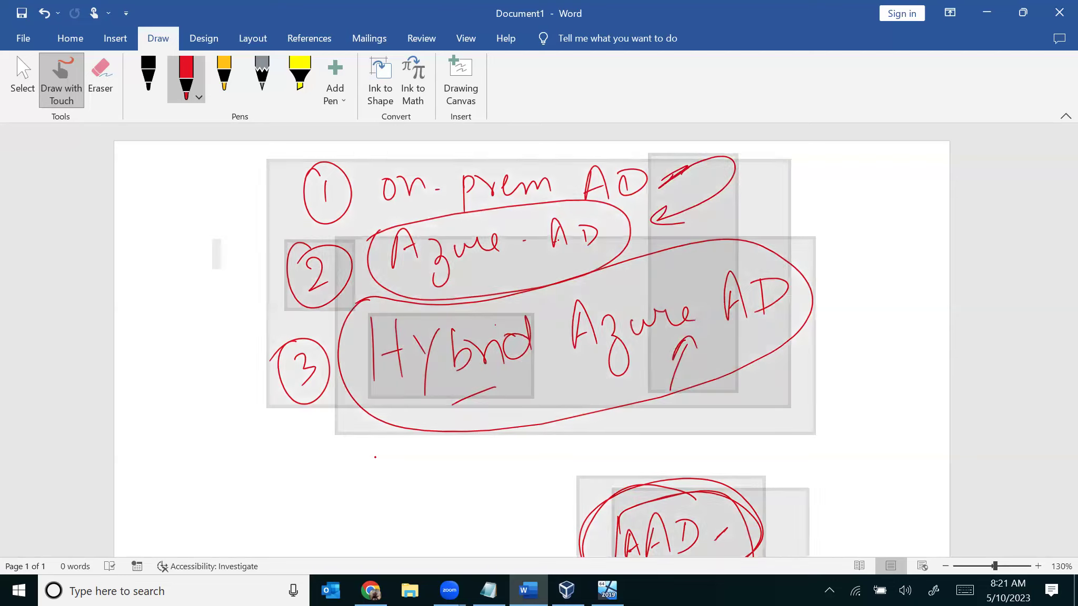
key(Delete)
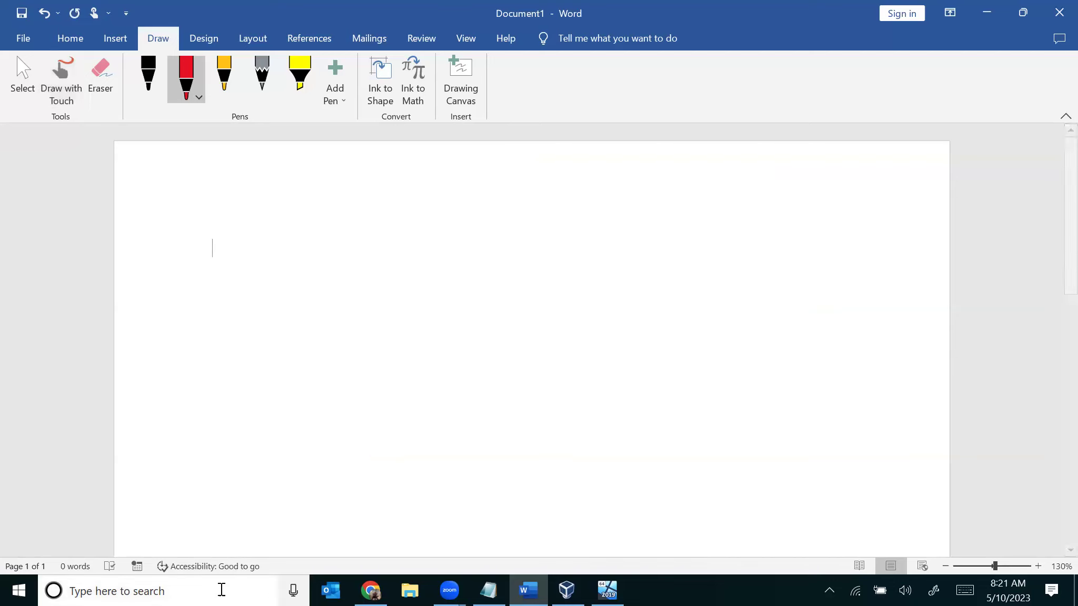
click(598, 589)
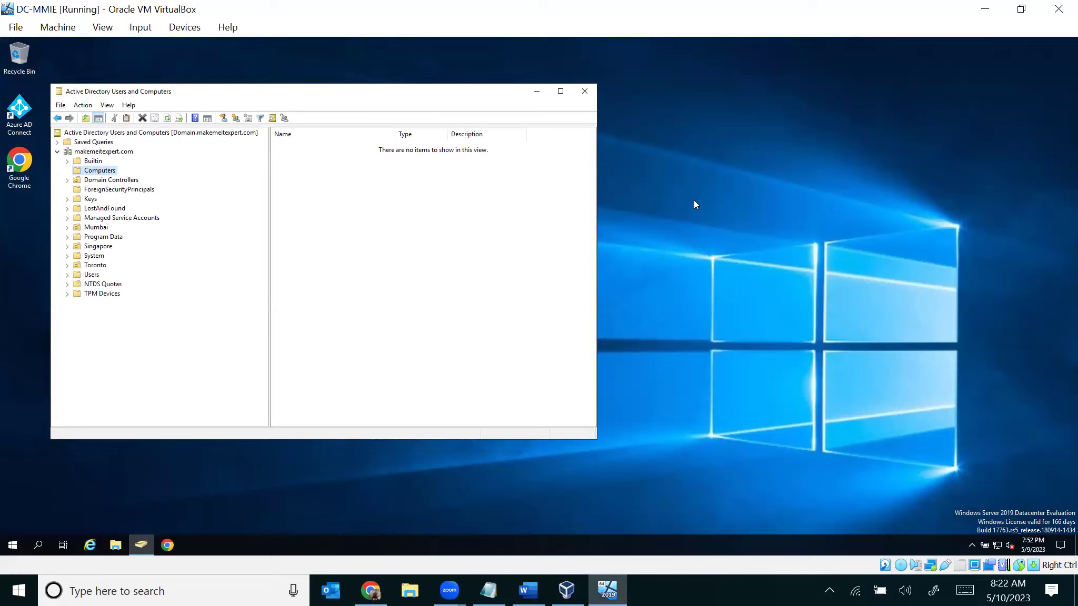
Return to Word and handwrite '6GB RAM' in freehand ink
click(523, 587)
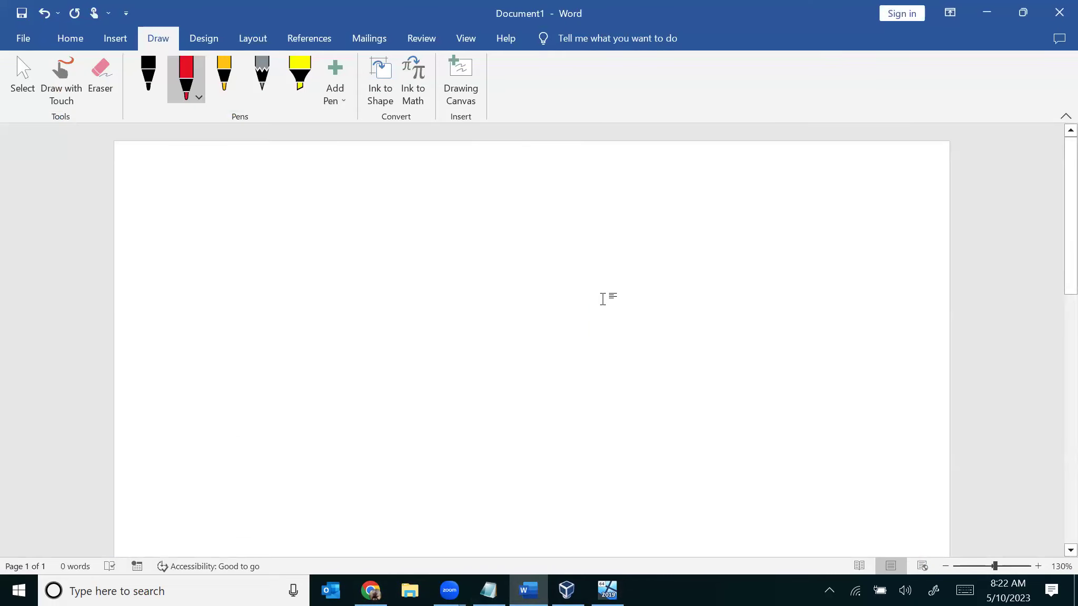
click(61, 79)
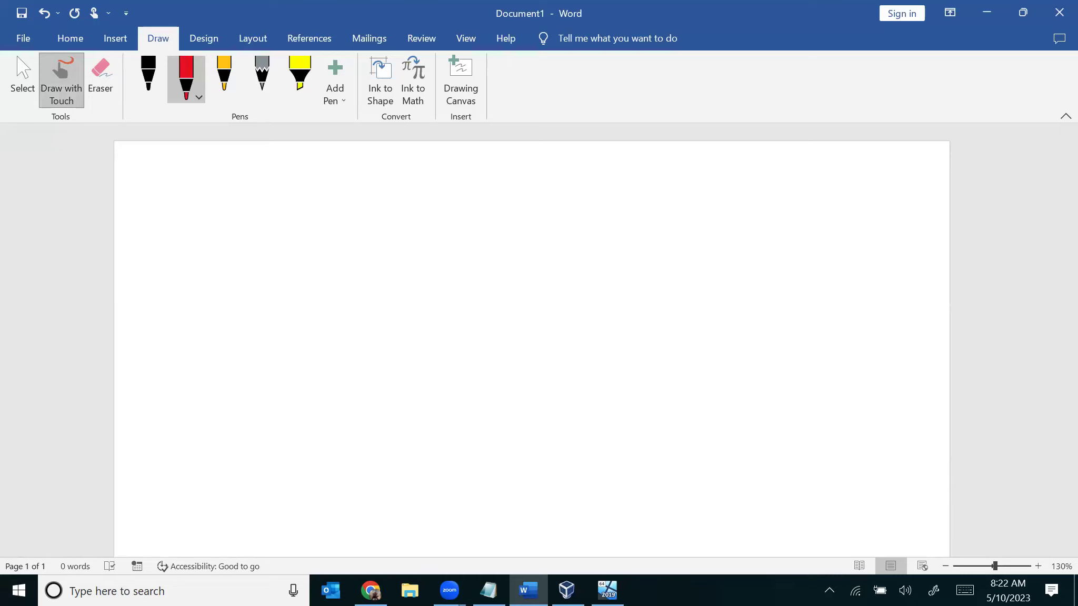
drag(432, 261, 421, 293)
mouse_move(491, 251)
mouse_down()
mouse_move(480, 263)
mouse_move(509, 299)
mouse_move(526, 258)
mouse_up()
drag(526, 255, 531, 299)
mouse_move(588, 251)
mouse_down()
mouse_move(589, 284)
mouse_move(618, 279)
mouse_move(658, 243)
mouse_up()
mouse_move(657, 269)
mouse_down()
mouse_move(667, 252)
mouse_move(686, 273)
mouse_up()
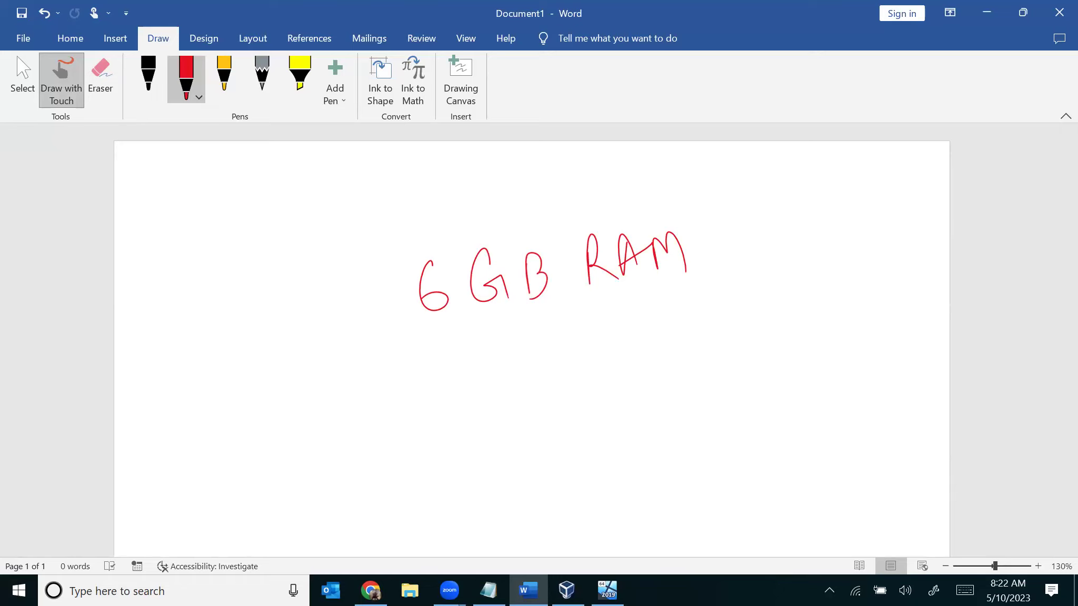
Write '4 core Processor' below the RAM line
mouse_move(437, 357)
mouse_down()
mouse_move(465, 375)
mouse_move(469, 400)
mouse_up()
mouse_move(521, 358)
mouse_down()
mouse_move(504, 372)
mouse_move(529, 381)
mouse_up()
mouse_move(541, 360)
mouse_down()
mouse_move(553, 368)
mouse_move(579, 349)
mouse_move(611, 356)
mouse_up()
mouse_move(657, 320)
mouse_down()
mouse_move(668, 362)
mouse_move(662, 330)
mouse_up()
mouse_move(670, 341)
mouse_down()
mouse_move(690, 316)
mouse_move(820, 264)
mouse_up()
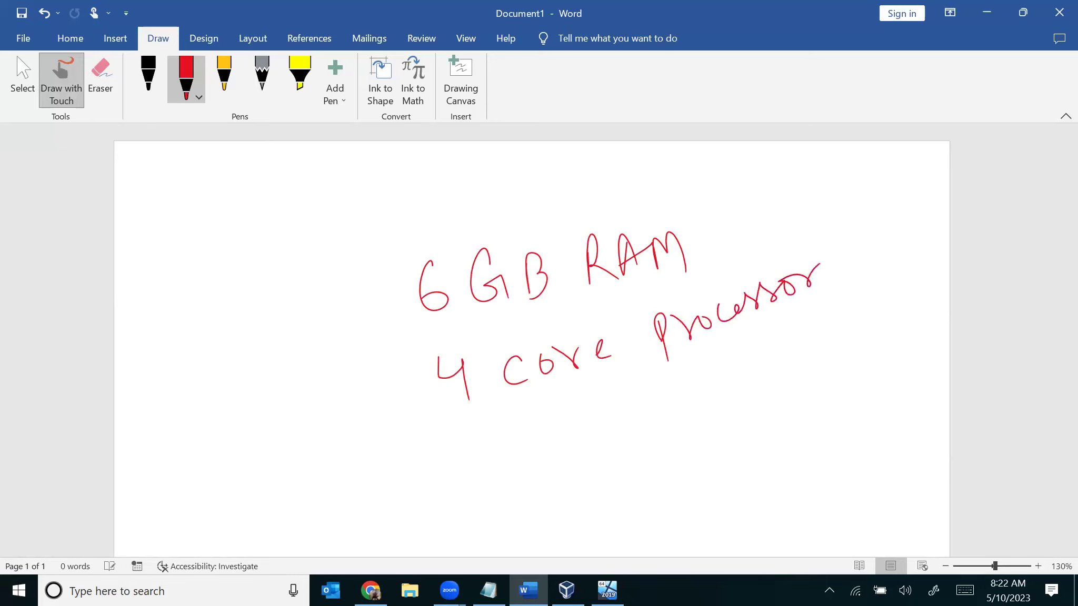
Write '100 GB HDD' with HDD double-underlined, then bring up VirtualBox Manager
drag(430, 437, 440, 472)
mouse_move(464, 456)
mouse_down()
mouse_move(454, 467)
mouse_move(472, 448)
mouse_up()
drag(474, 445, 487, 459)
mouse_move(538, 416)
mouse_down()
mouse_move(526, 452)
mouse_move(550, 437)
mouse_up()
drag(563, 424, 557, 450)
mouse_move(625, 399)
mouse_down()
mouse_move(633, 427)
mouse_move(656, 416)
mouse_up()
mouse_move(630, 416)
mouse_down()
mouse_move(649, 406)
mouse_move(671, 415)
mouse_up()
mouse_move(696, 378)
mouse_down()
mouse_move(727, 370)
mouse_move(706, 400)
mouse_move(722, 391)
mouse_up()
drag(629, 464, 708, 419)
drag(644, 468, 713, 436)
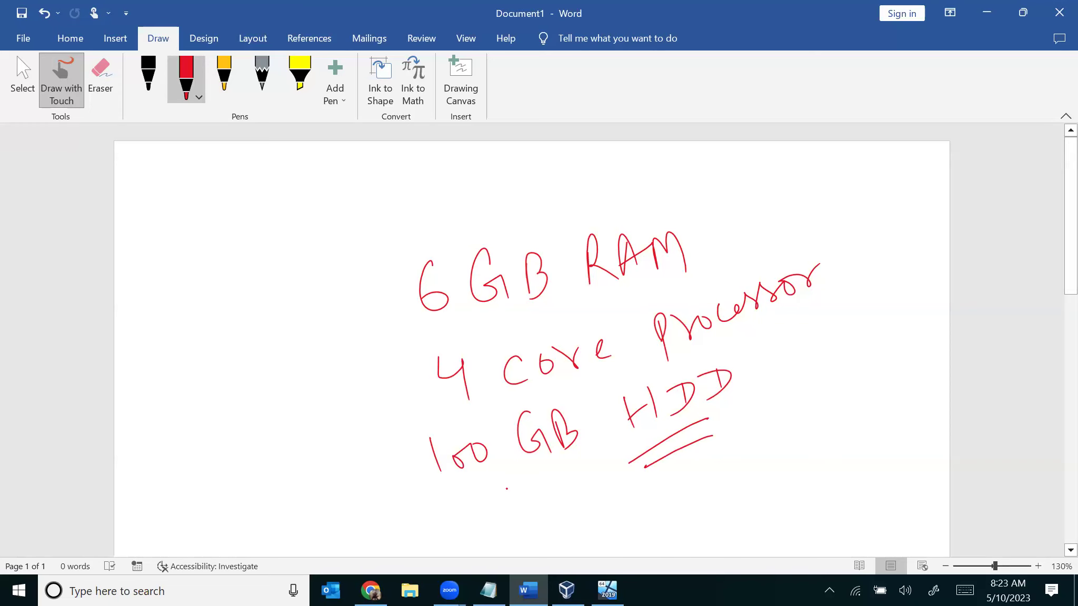
click(567, 589)
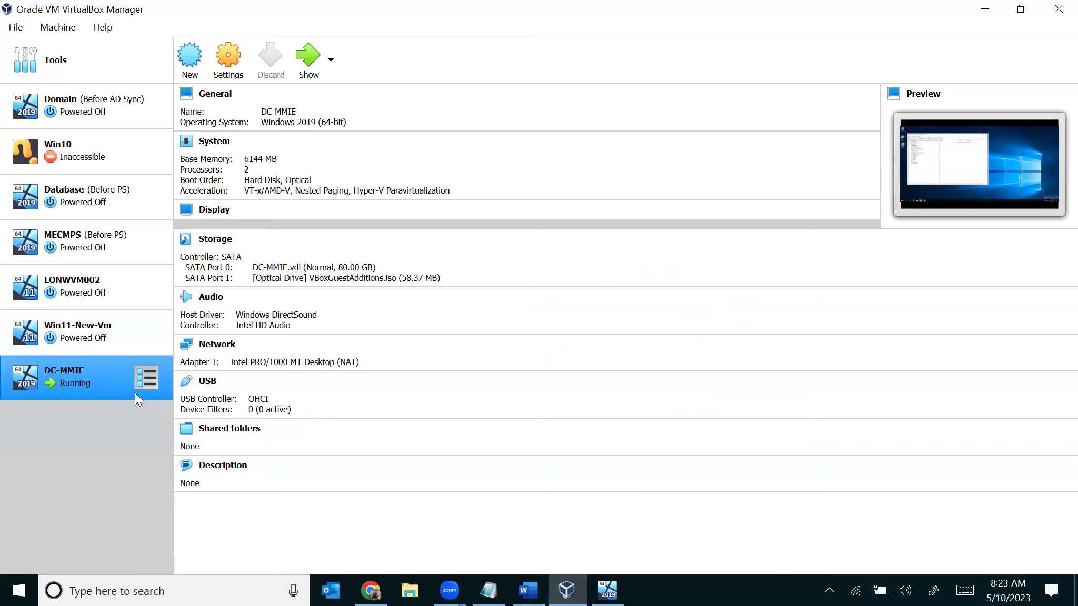
Compare Win11-New-Vm's 2048 MB specs with DC-MMIE, then return to the Word notes
click(103, 340)
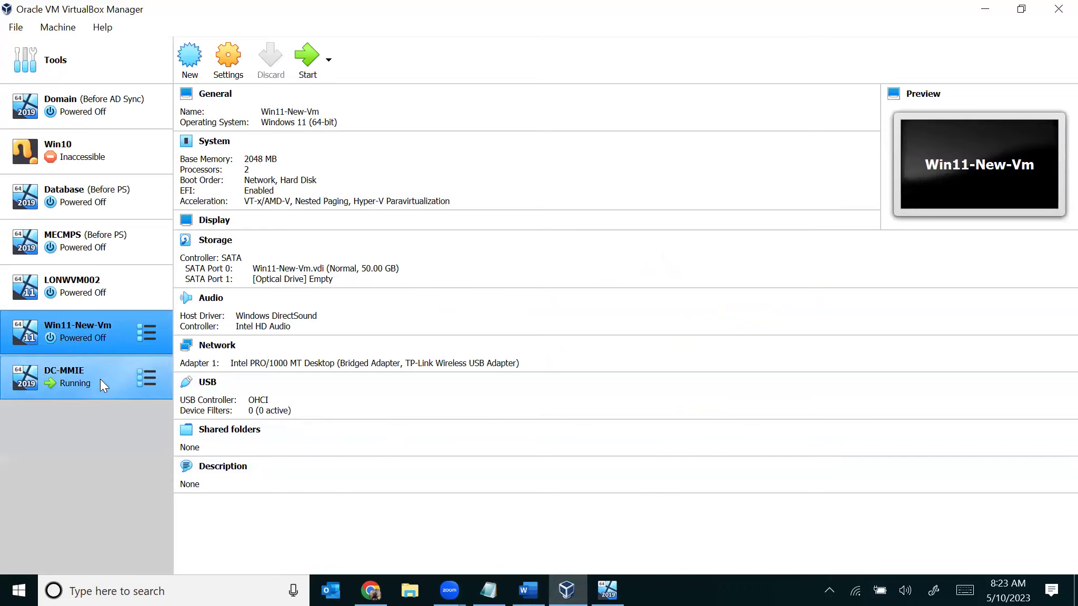
click(100, 379)
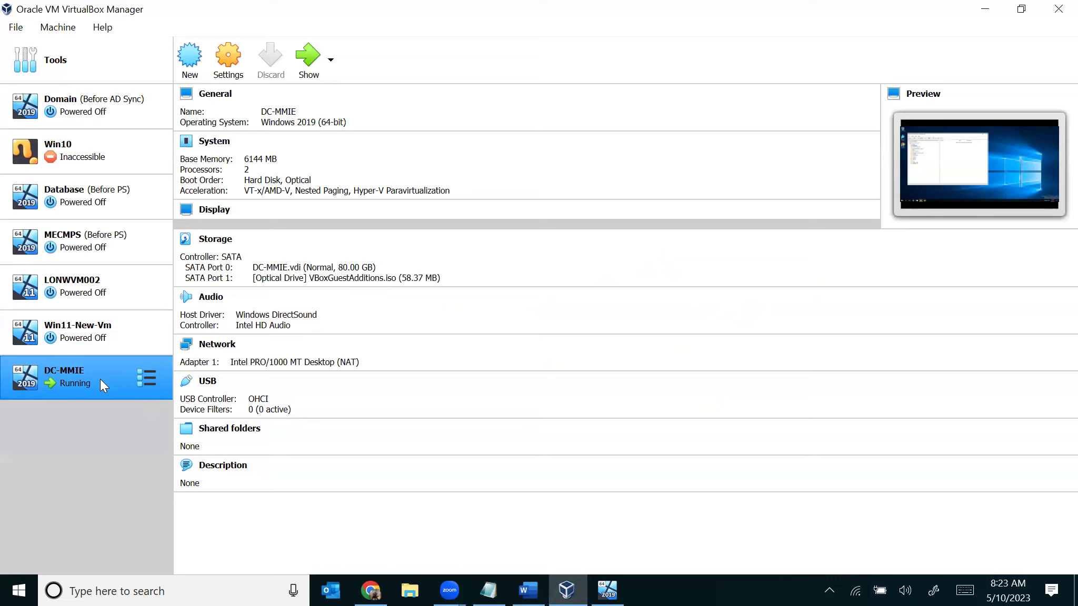
click(117, 340)
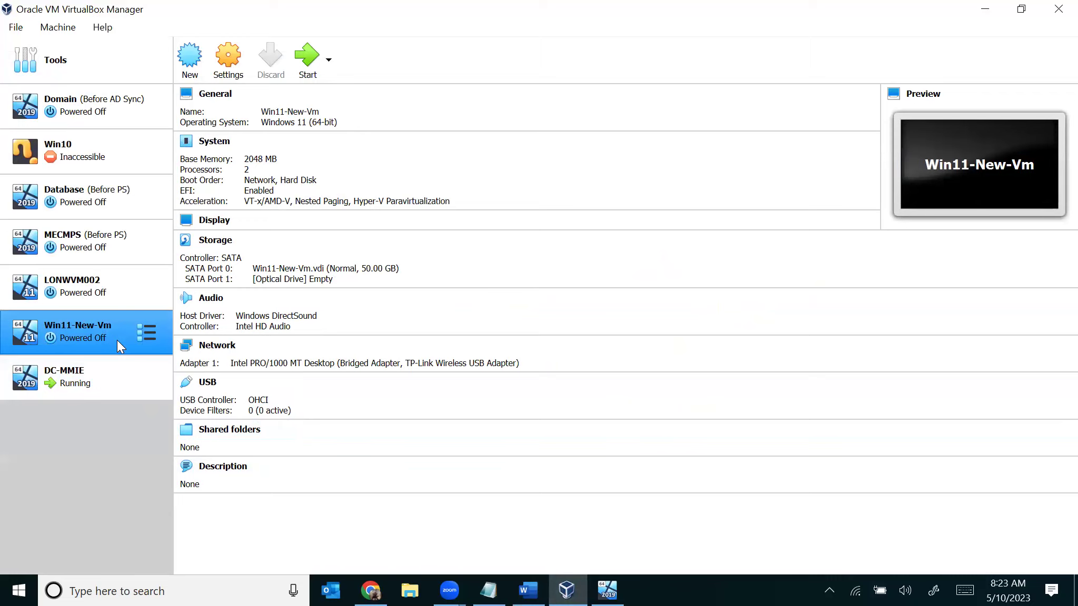
click(529, 590)
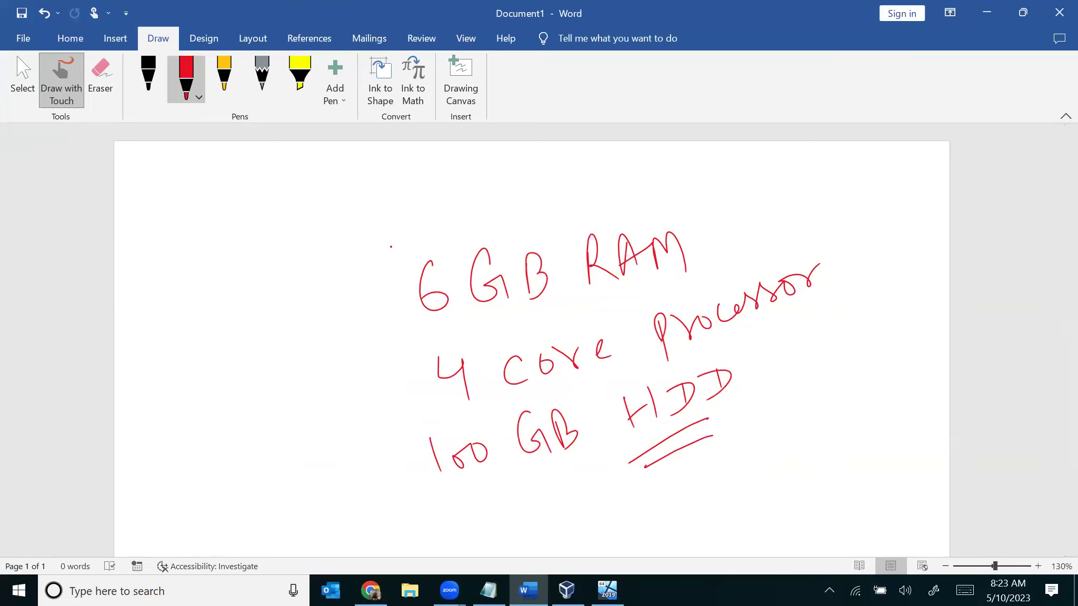
Write a circled 1 in red ink beside the 6 GB RAM hardware item
drag(239, 227, 250, 252)
mouse_move(233, 225)
mouse_down()
mouse_move(219, 231)
mouse_move(234, 216)
mouse_up()
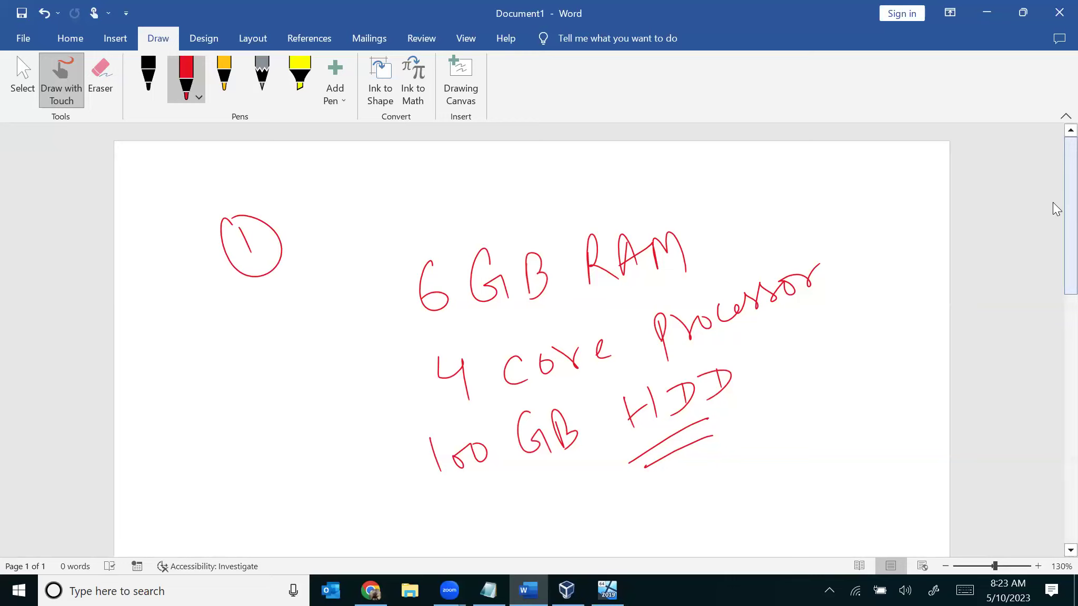
scroll(1053, 202, down, 5)
scroll(1053, 290, up, 1)
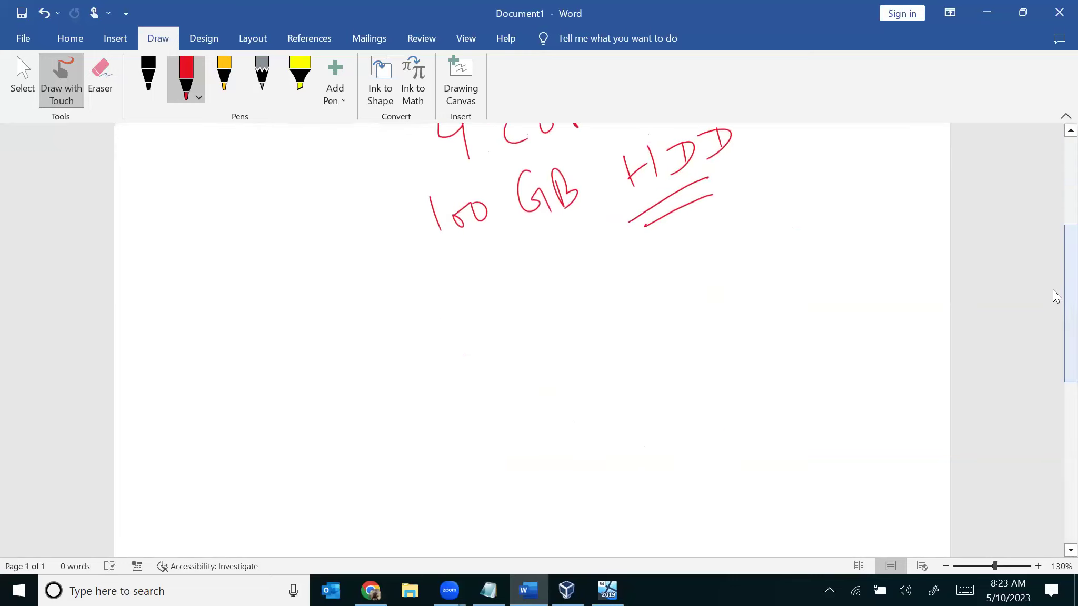
Handwrite a circled 2 followed by 'Azure Free Trail' below the list
drag(303, 384, 333, 410)
drag(295, 362, 310, 360)
mouse_move(393, 405)
mouse_down()
mouse_move(418, 392)
mouse_move(406, 388)
mouse_move(440, 381)
mouse_move(462, 416)
mouse_up()
mouse_move(456, 371)
mouse_down()
mouse_move(480, 342)
mouse_move(508, 333)
mouse_move(526, 341)
mouse_up()
mouse_move(551, 306)
mouse_down()
mouse_move(565, 350)
mouse_move(566, 285)
mouse_up()
mouse_move(580, 326)
mouse_down()
mouse_move(597, 301)
mouse_move(649, 296)
mouse_up()
drag(689, 246, 701, 277)
mouse_move(667, 266)
mouse_down()
mouse_move(700, 235)
mouse_move(731, 250)
mouse_up()
mouse_move(753, 238)
mouse_down()
mouse_move(726, 266)
mouse_move(782, 232)
mouse_move(809, 232)
mouse_up()
drag(717, 329, 783, 284)
drag(737, 342, 779, 315)
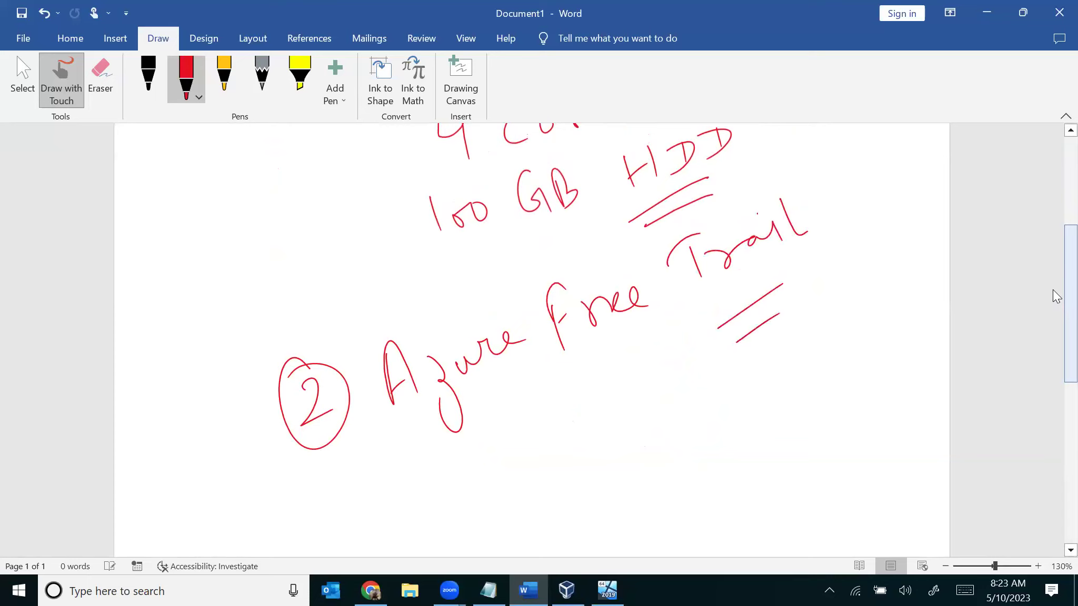
Write '30 days Free' beside it, with a zigzag underline under '30 days'
drag(579, 429, 597, 464)
mouse_move(629, 422)
mouse_down()
mouse_move(658, 424)
mouse_move(705, 383)
mouse_up()
mouse_move(708, 394)
mouse_down()
mouse_move(728, 381)
mouse_move(758, 402)
mouse_up()
drag(777, 361, 752, 378)
drag(701, 449, 740, 420)
drag(721, 449, 748, 429)
mouse_move(808, 303)
mouse_down()
mouse_move(824, 336)
mouse_move(819, 292)
mouse_up()
drag(840, 303, 852, 293)
drag(867, 290, 891, 271)
drag(863, 325, 889, 308)
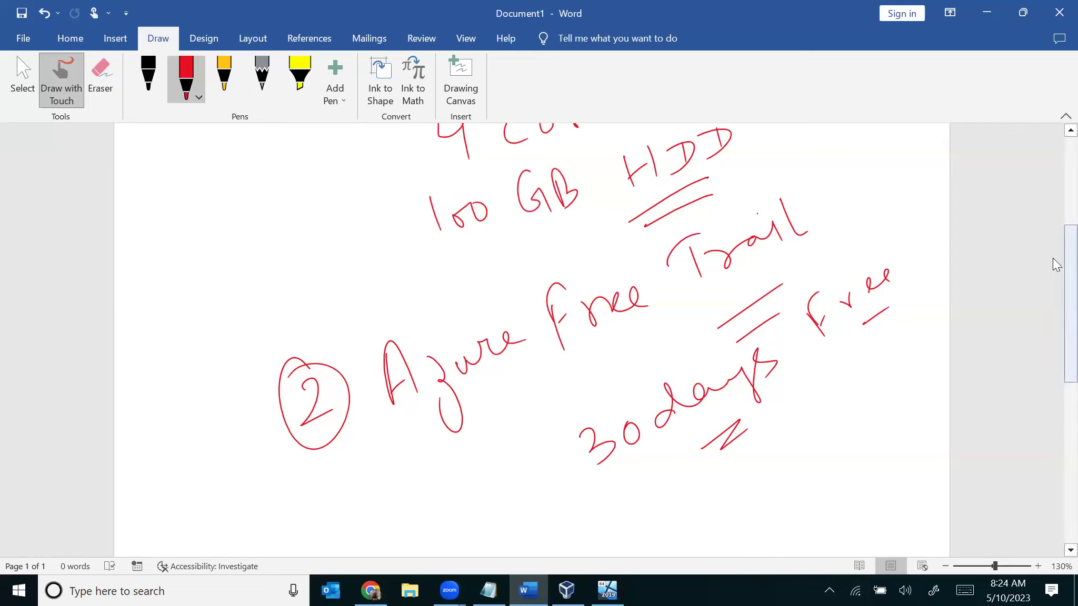
Further down the notes, handwrite a circled 3 and 'Buy a domain' in red ink
scroll(1053, 261, down, 3)
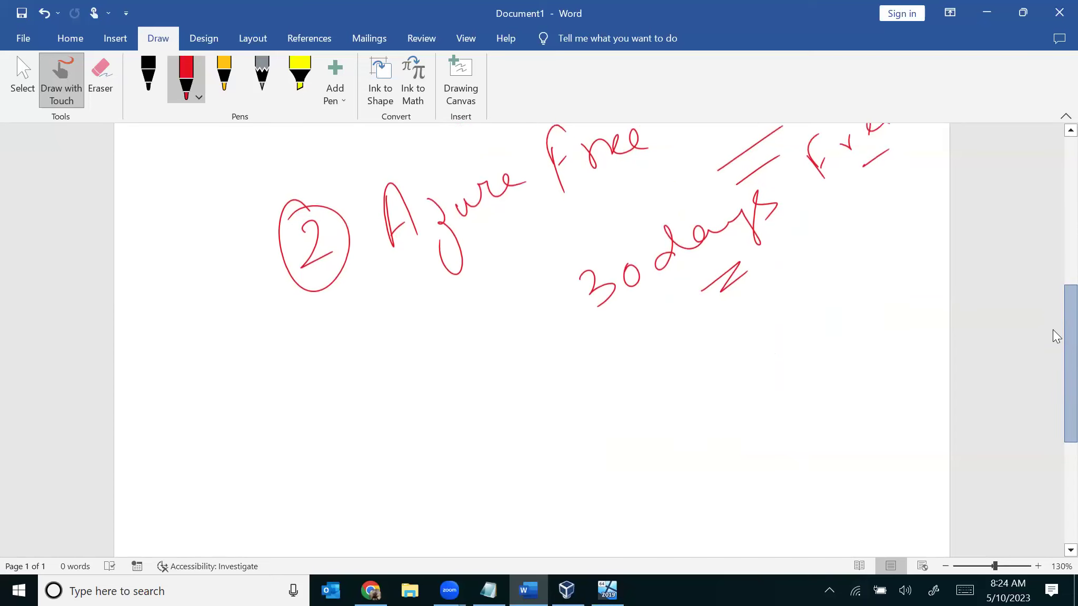
scroll(1053, 331, down, 1)
mouse_move(394, 416)
mouse_down()
mouse_move(407, 426)
mouse_move(405, 451)
mouse_move(392, 402)
mouse_up()
drag(476, 379, 495, 424)
mouse_move(517, 390)
mouse_down()
mouse_move(562, 363)
mouse_move(566, 384)
mouse_up()
mouse_move(634, 344)
mouse_down()
mouse_move(695, 295)
mouse_move(737, 300)
mouse_move(800, 244)
mouse_move(837, 232)
mouse_up()
Underline 'domain', then return to the Entra All devices page in Chrome
mouse_move(755, 321)
mouse_down()
mouse_move(794, 293)
mouse_move(792, 315)
mouse_up()
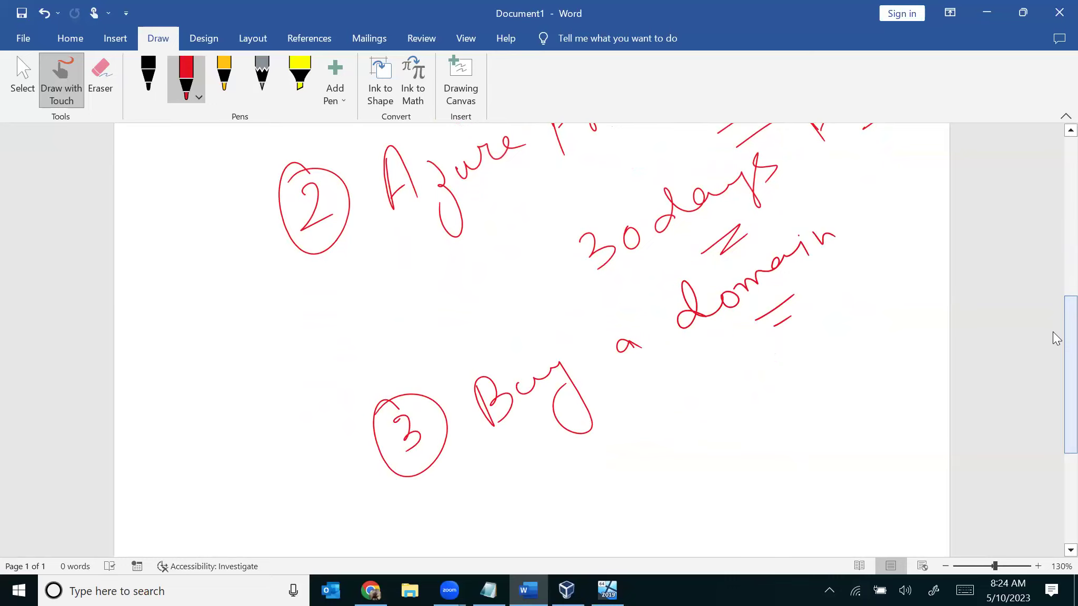
click(857, 406)
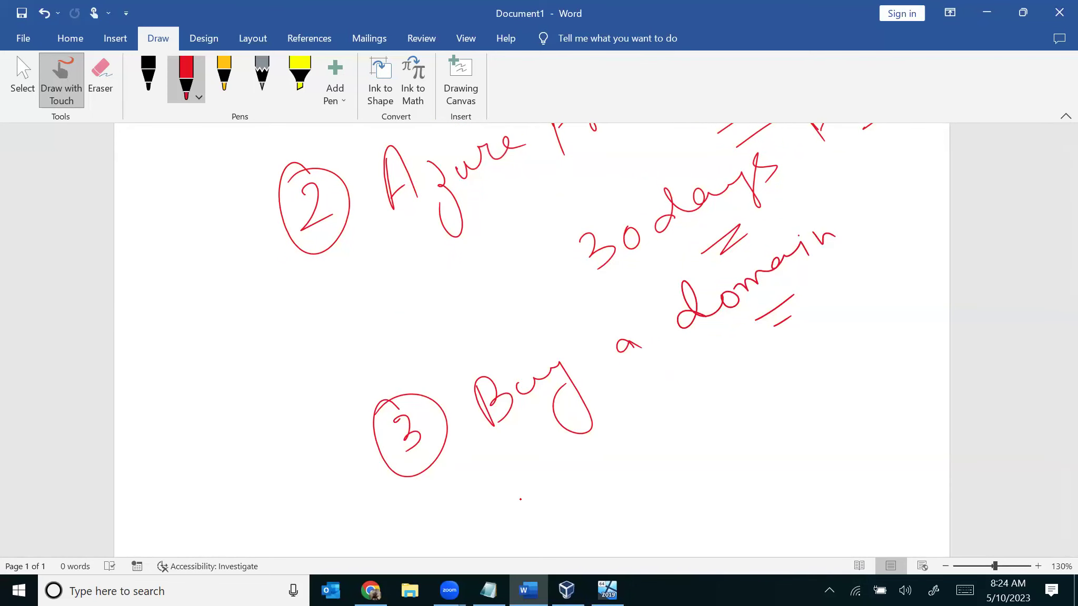
click(371, 590)
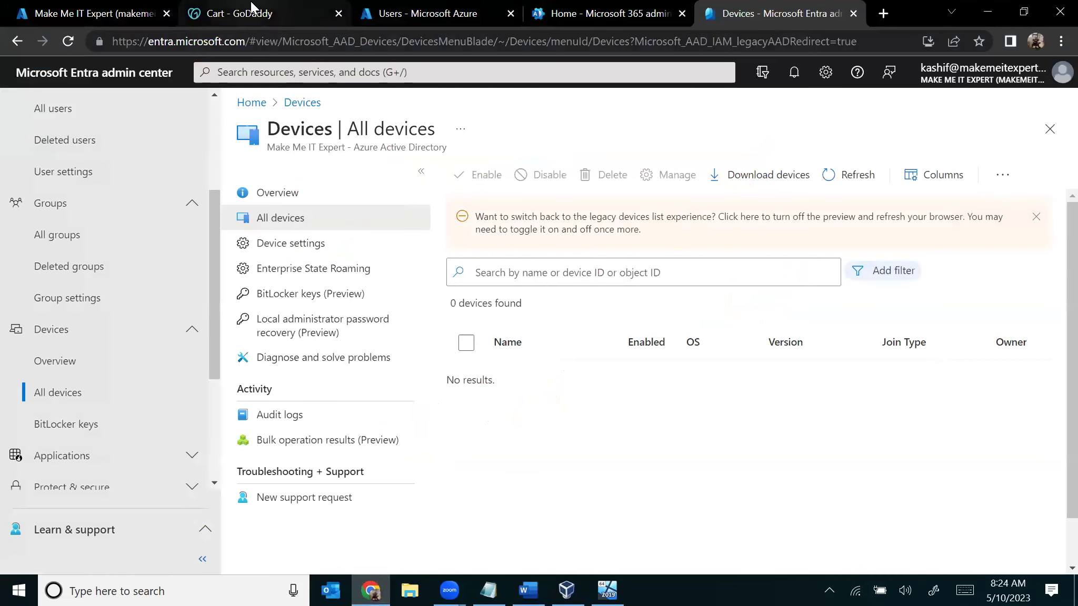
In the GoDaddy cart tab, search the web for go daddy and open godaddy.com
click(251, 1)
click(284, 45)
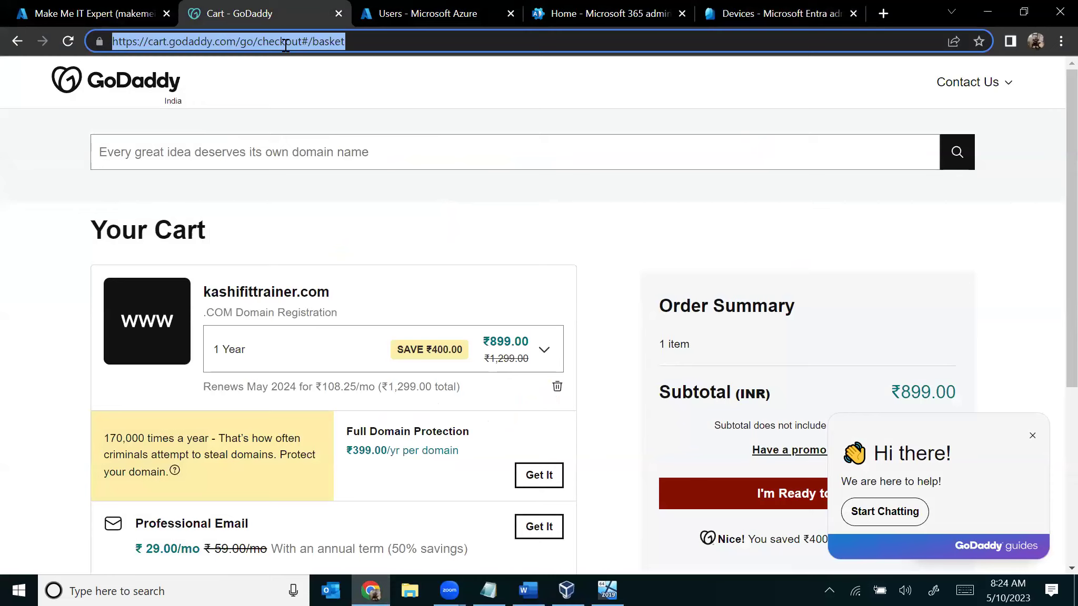
text(go d)
key(Return)
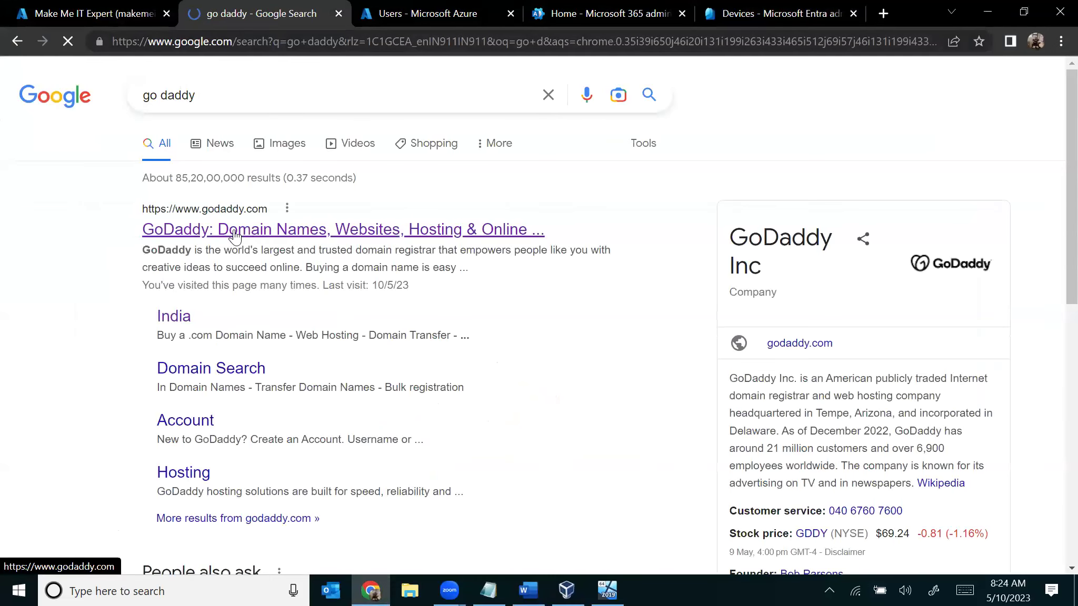
click(234, 233)
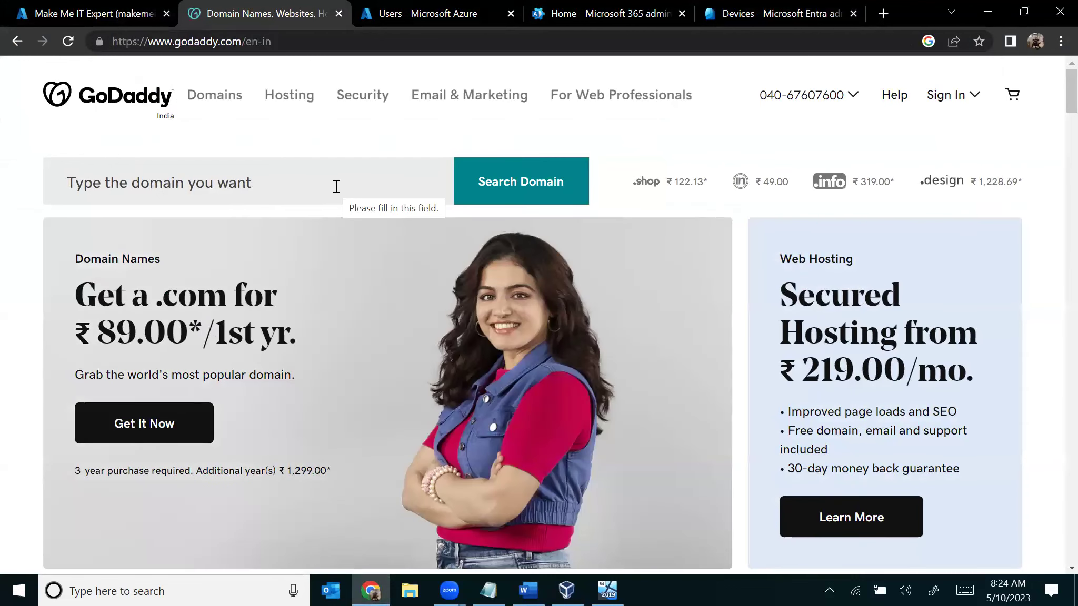
Search domain availability for kashifittrainer
click(336, 187)
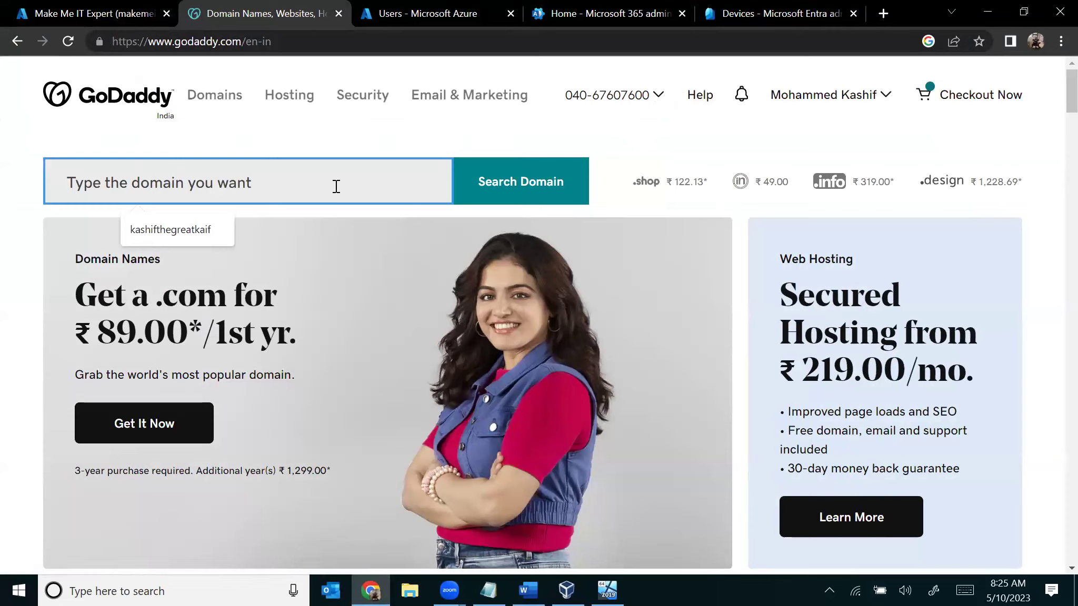
text(kashif)
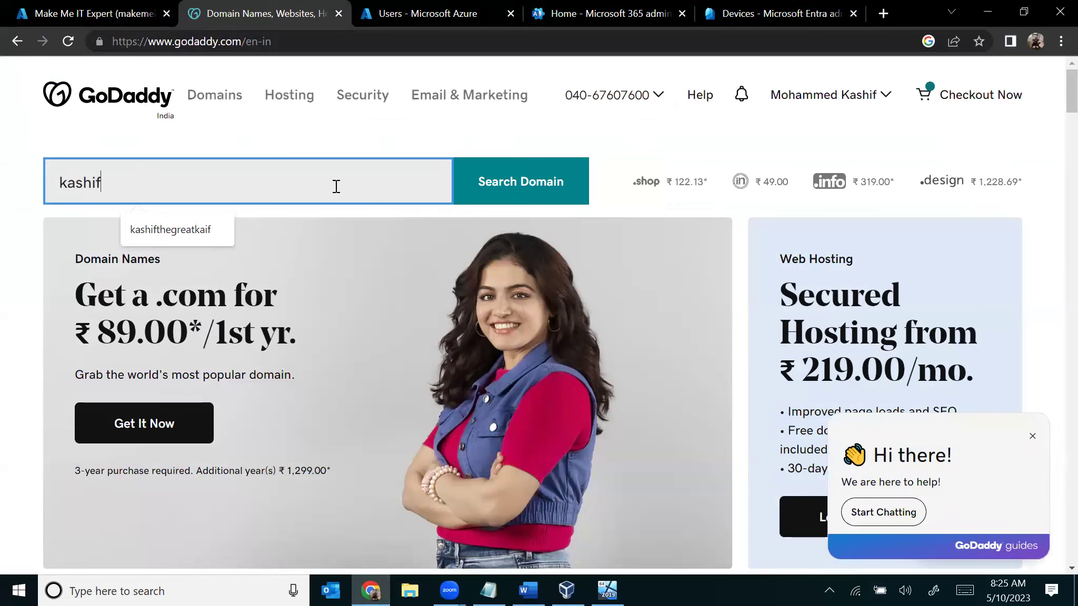
text(ittrainer)
key(Return)
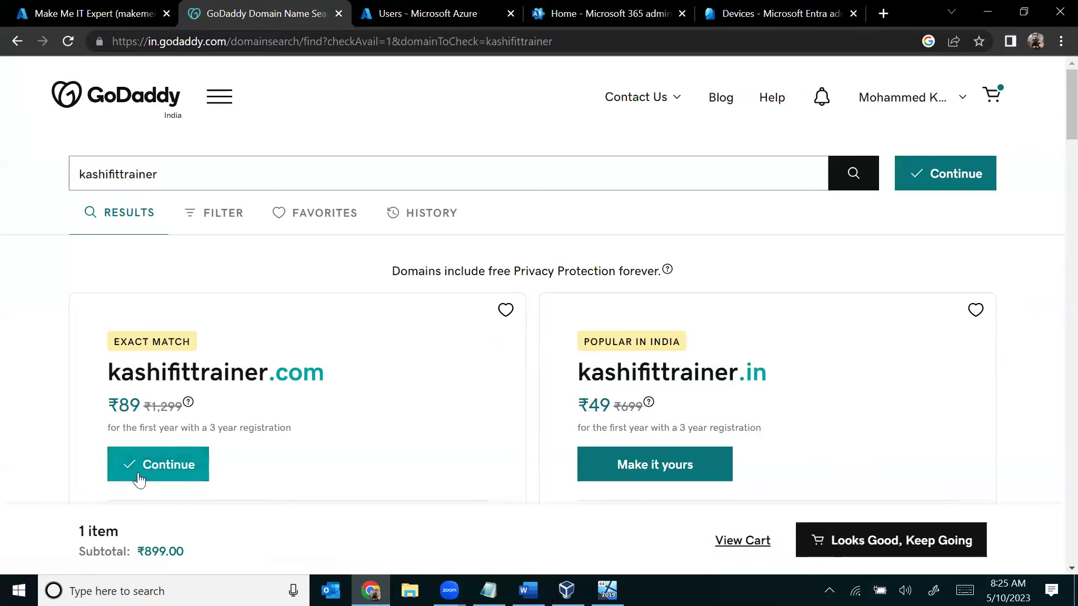
Highlight the ₹89 .com price, the ₹49 .in price, and the .in domain name
double_click(134, 409)
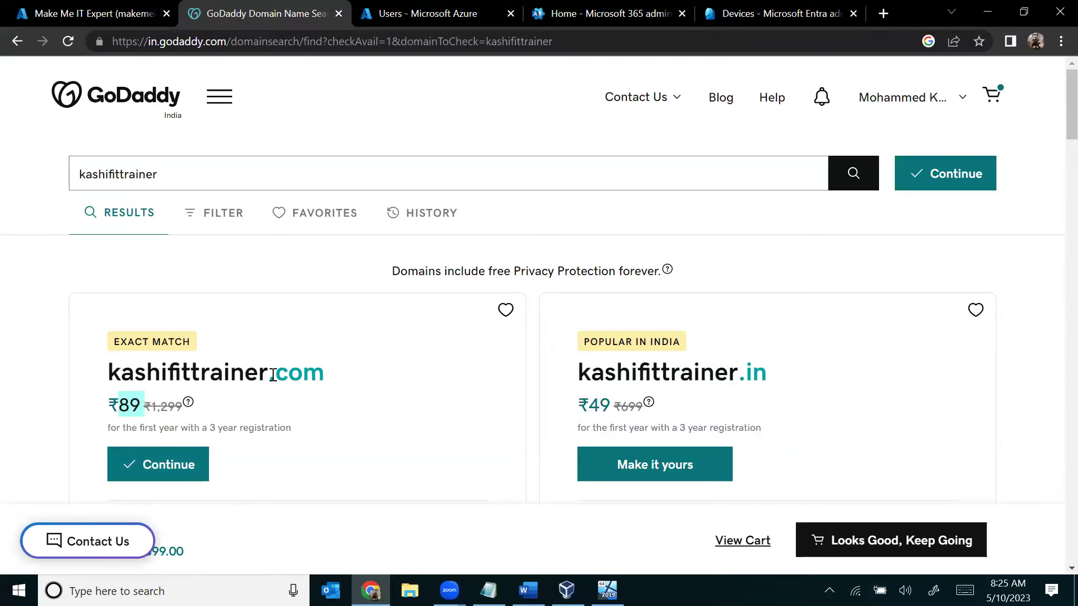
click(163, 405)
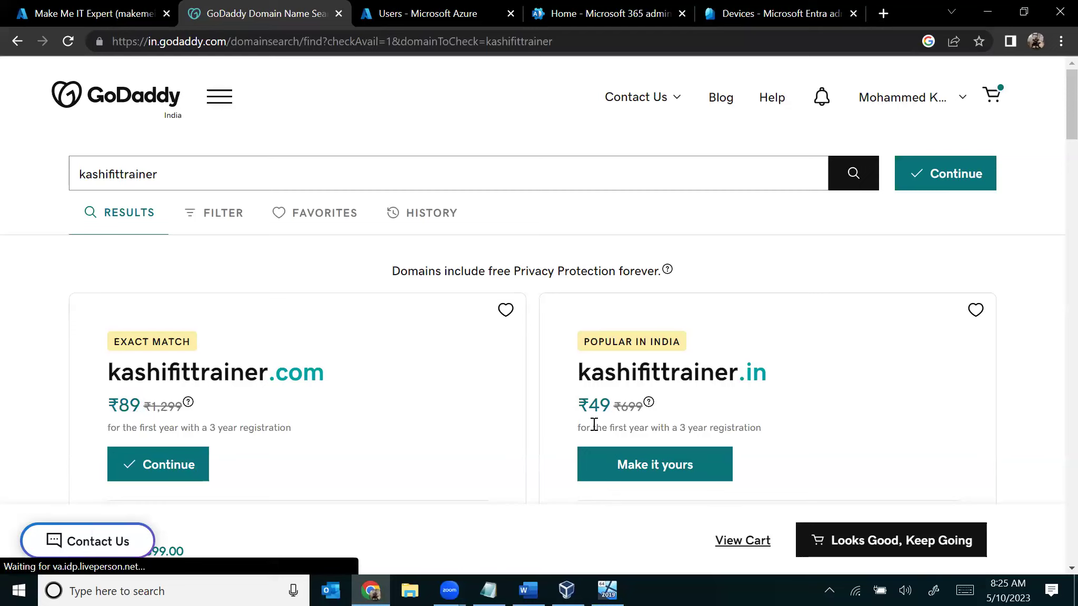
drag(589, 405, 609, 406)
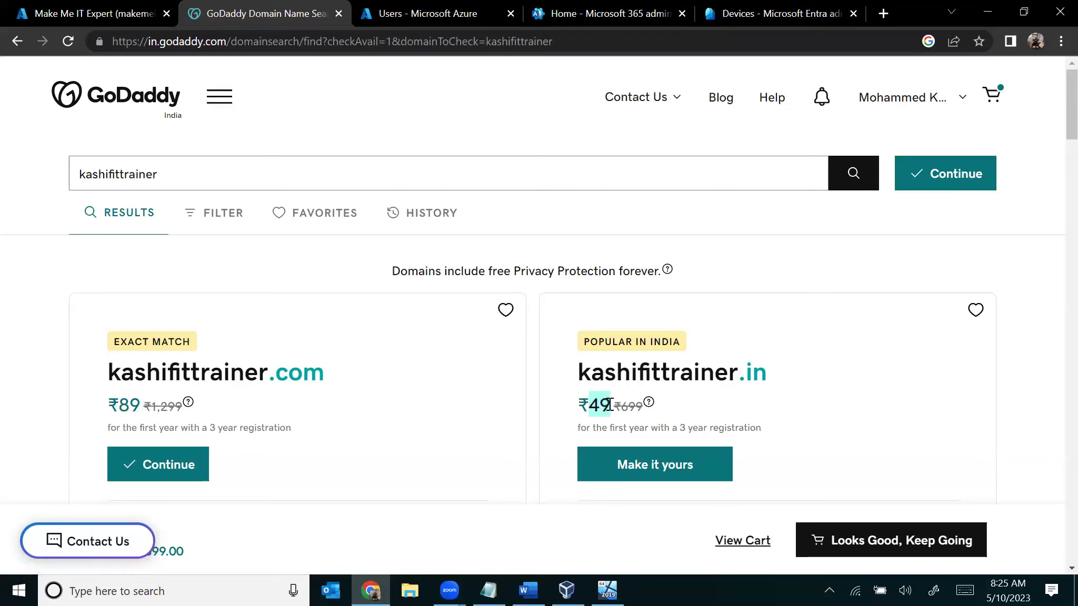
click(740, 371)
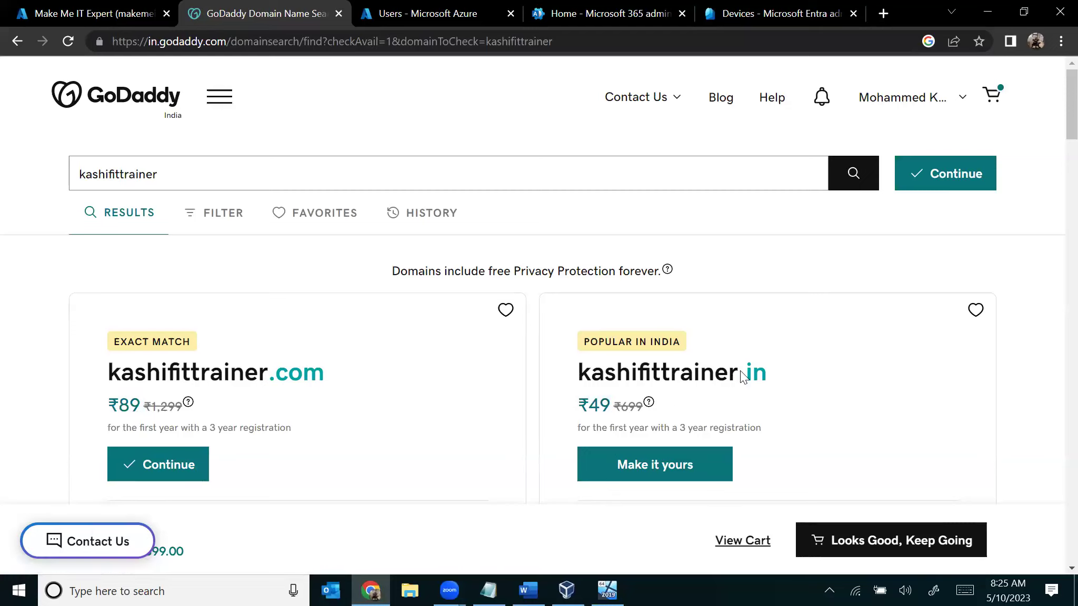
drag(741, 372, 776, 372)
click(716, 370)
triple_click(715, 370)
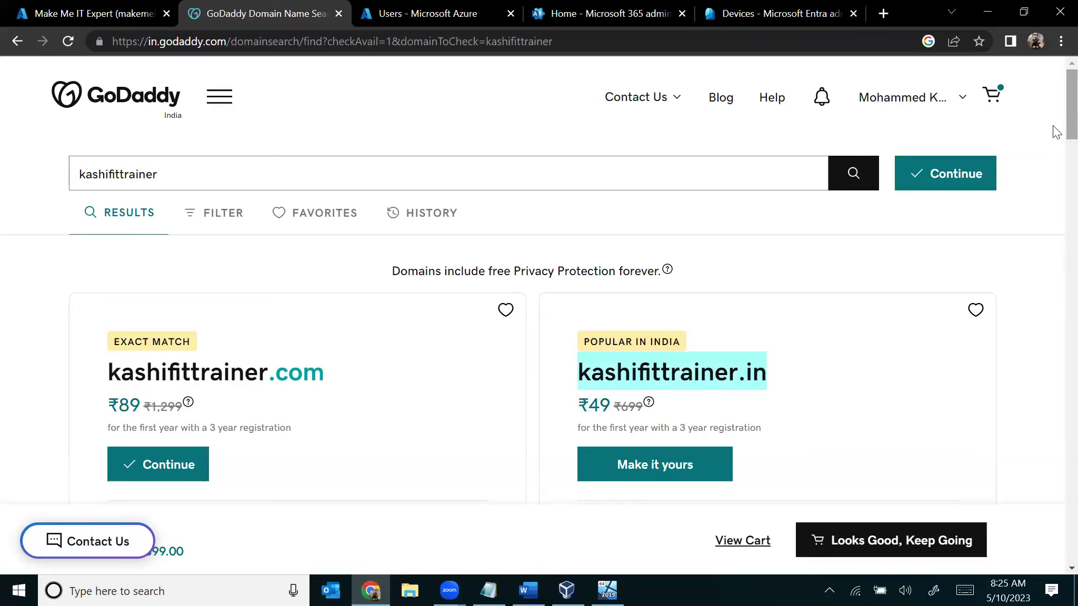
Add kashifittrainer.in to the cart and continue to the registration add-ons
scroll(1056, 134, down, 1)
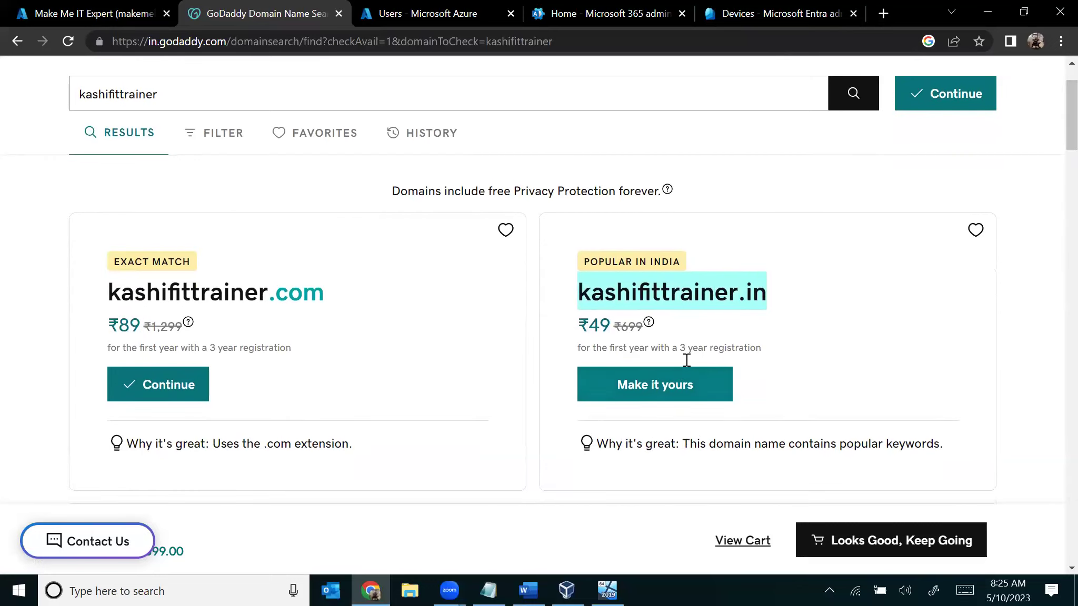
double_click(717, 302)
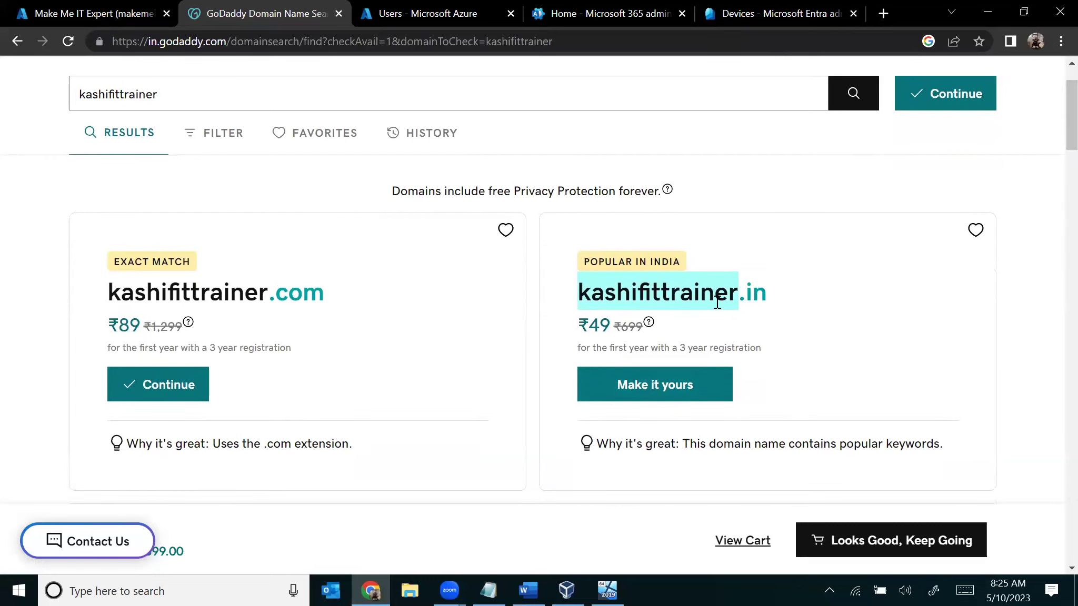
triple_click(761, 292)
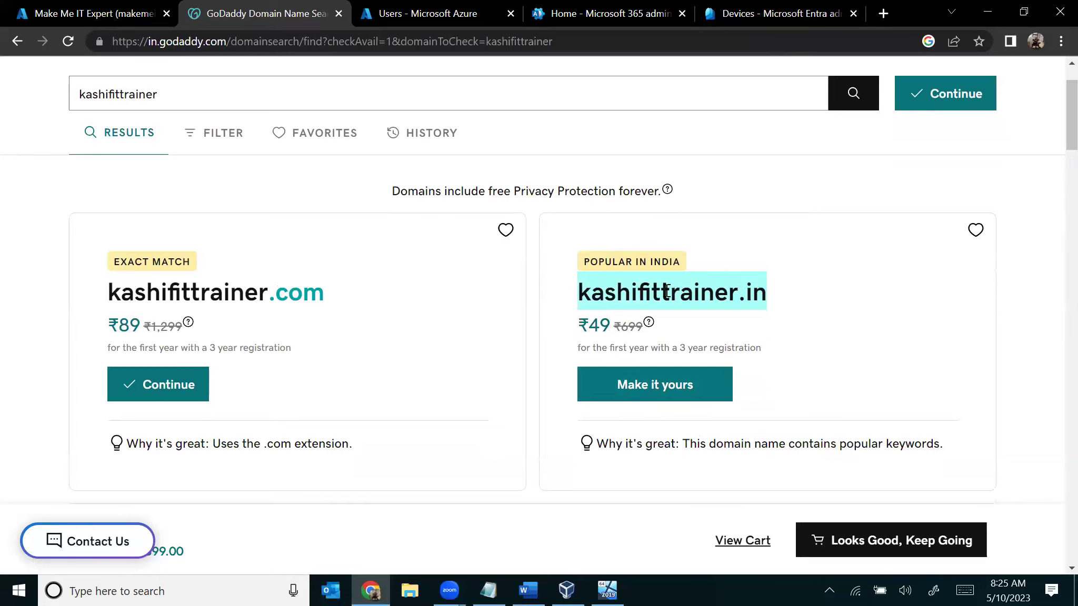
click(653, 392)
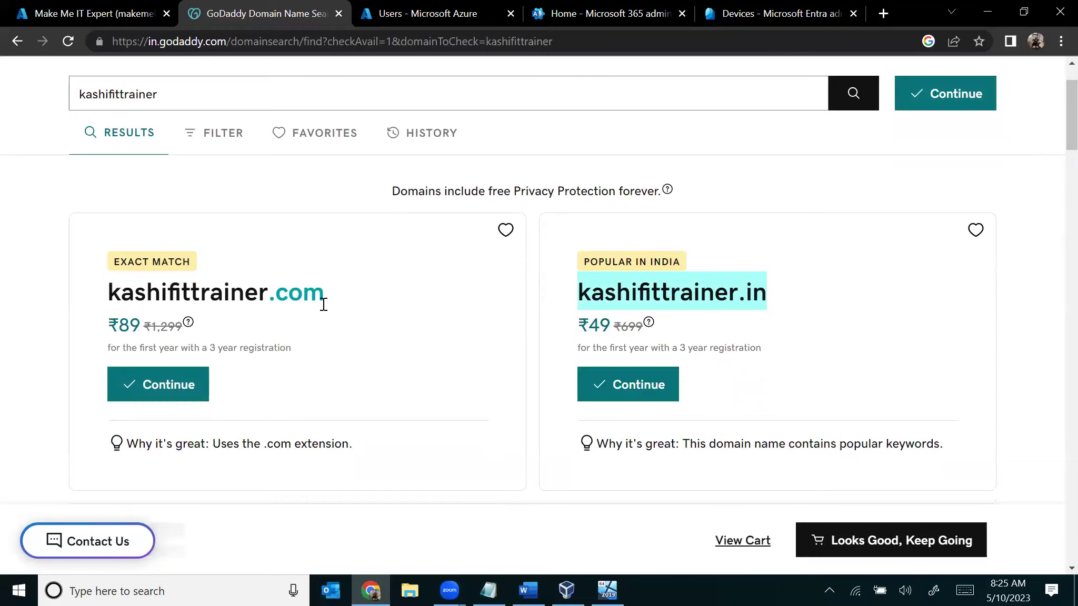
click(619, 385)
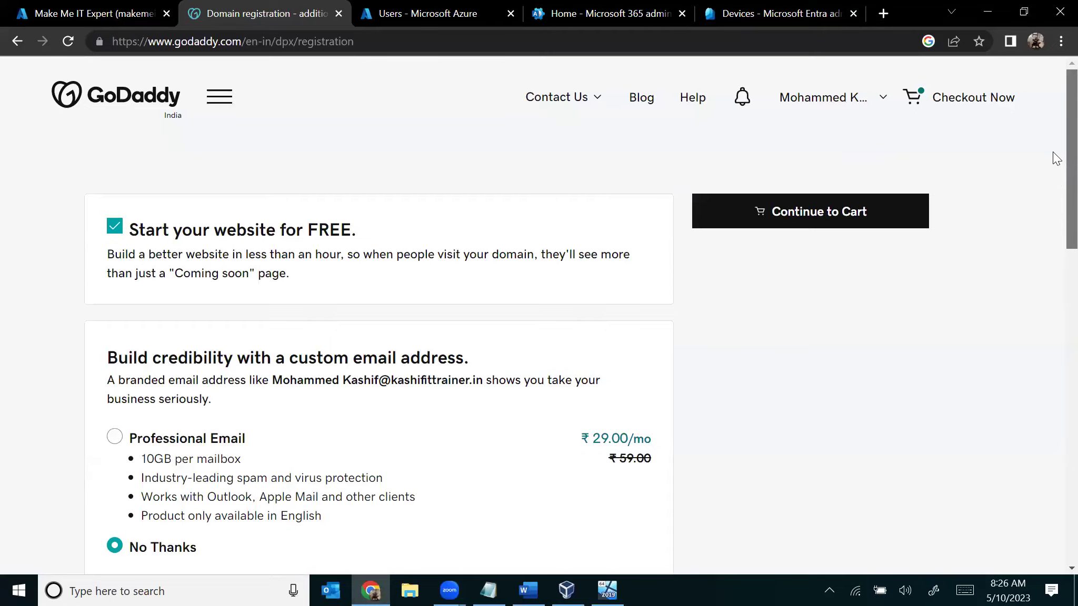
Skip the add-on offers, go to Your Cart, and dismiss the chat greeting popup
scroll(1053, 158, down, 7)
scroll(1052, 160, up, 7)
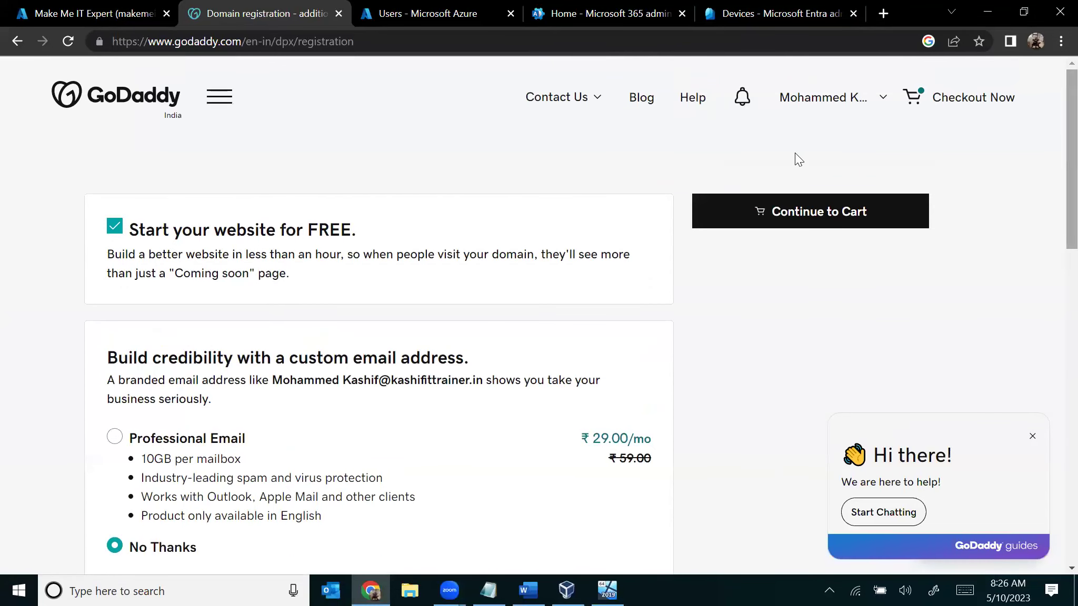
click(816, 211)
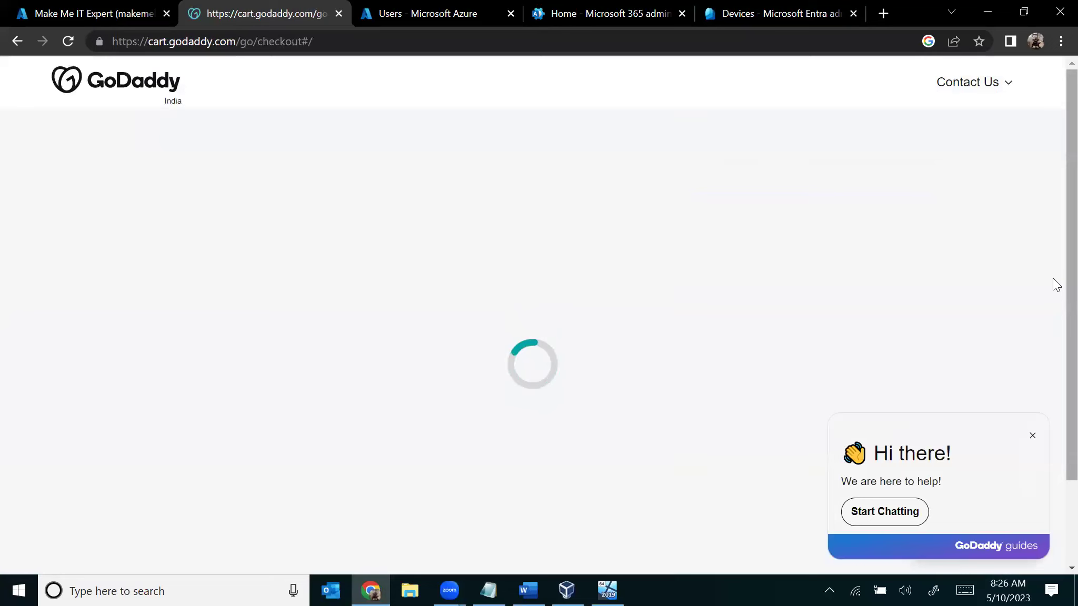
click(1033, 437)
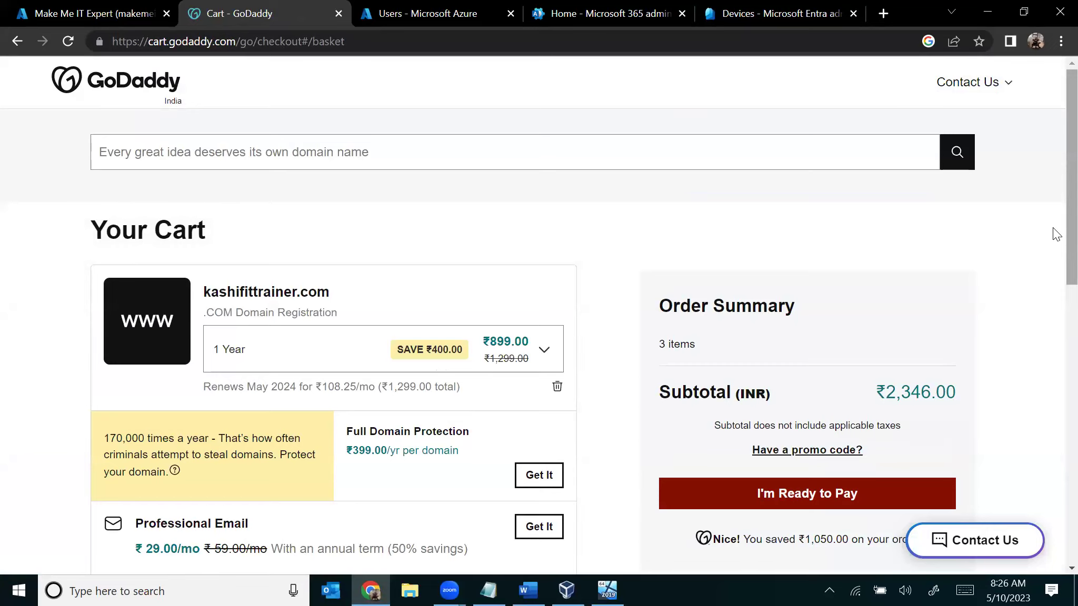
Remove kashifittrainer.com from the cart
scroll(1056, 241, down, 2)
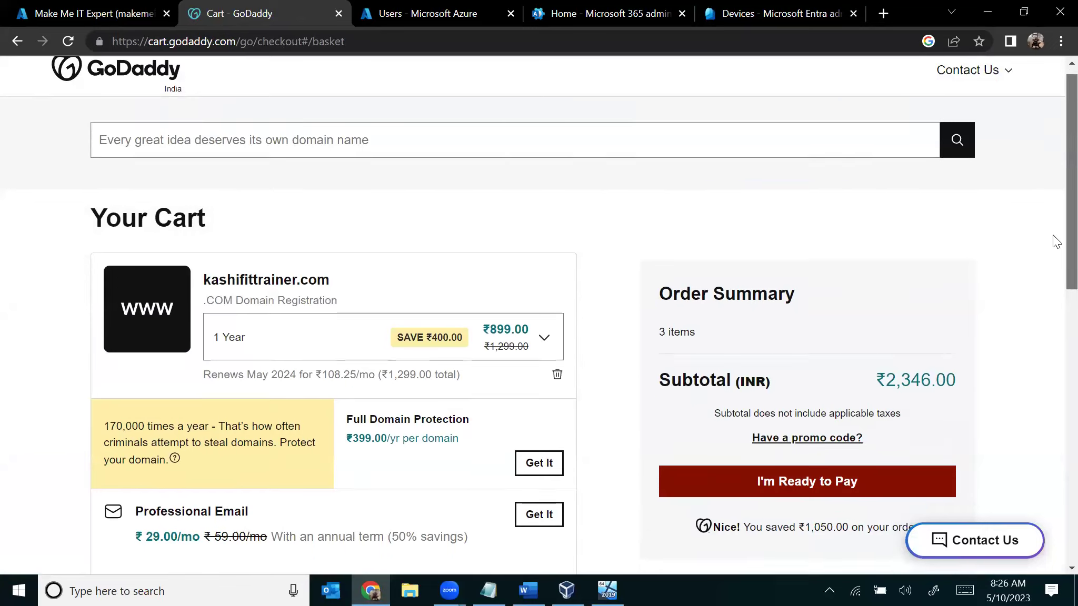
scroll(1057, 284, down, 3)
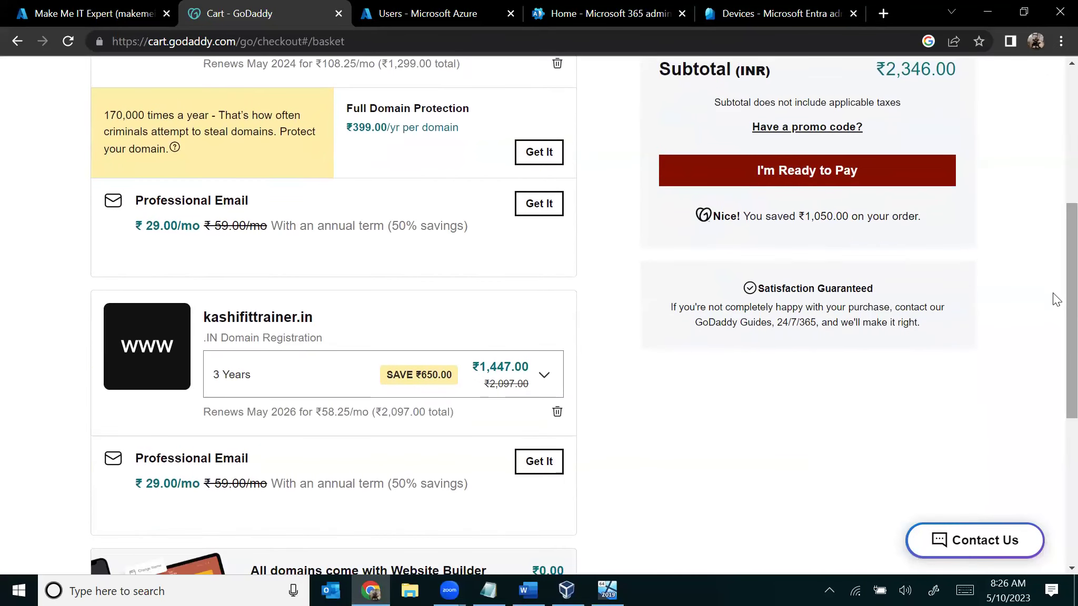
scroll(1055, 263, up, 3)
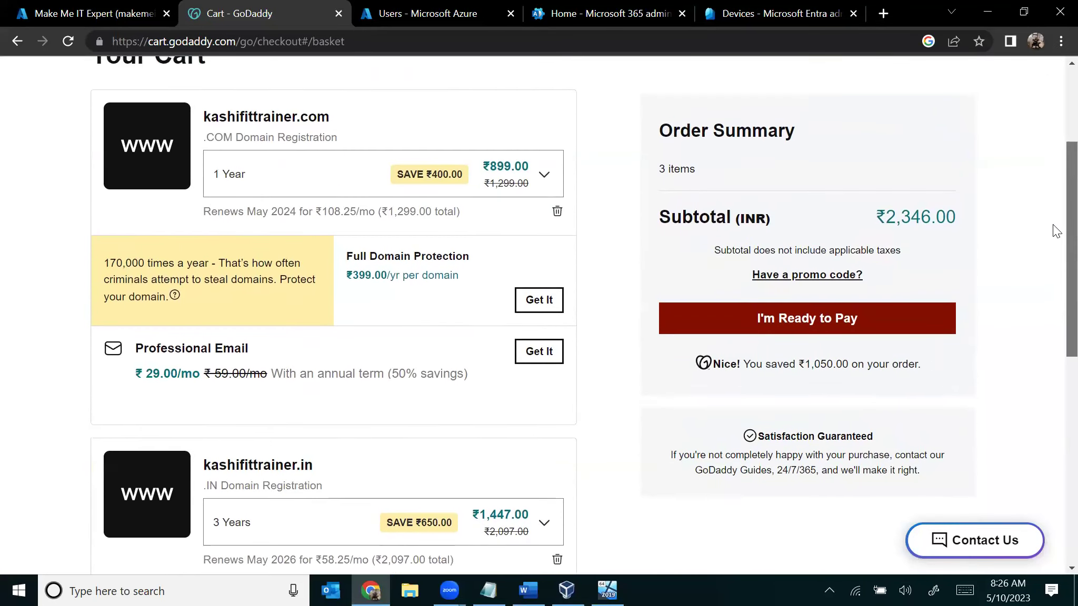
scroll(1057, 322, down, 2)
scroll(1055, 290, down, 2)
scroll(1051, 232, up, 6)
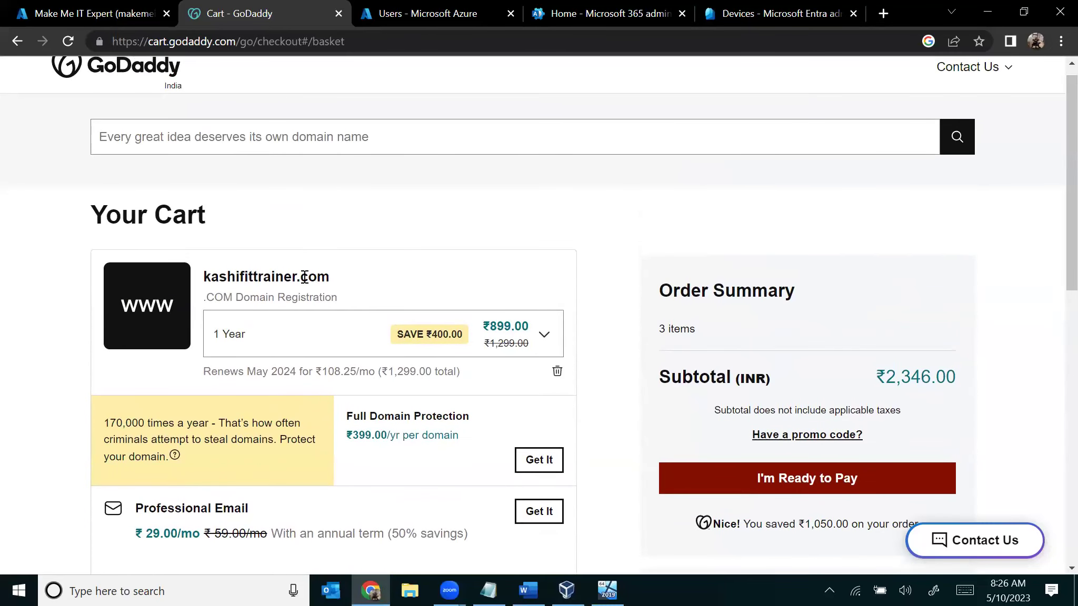
triple_click(304, 277)
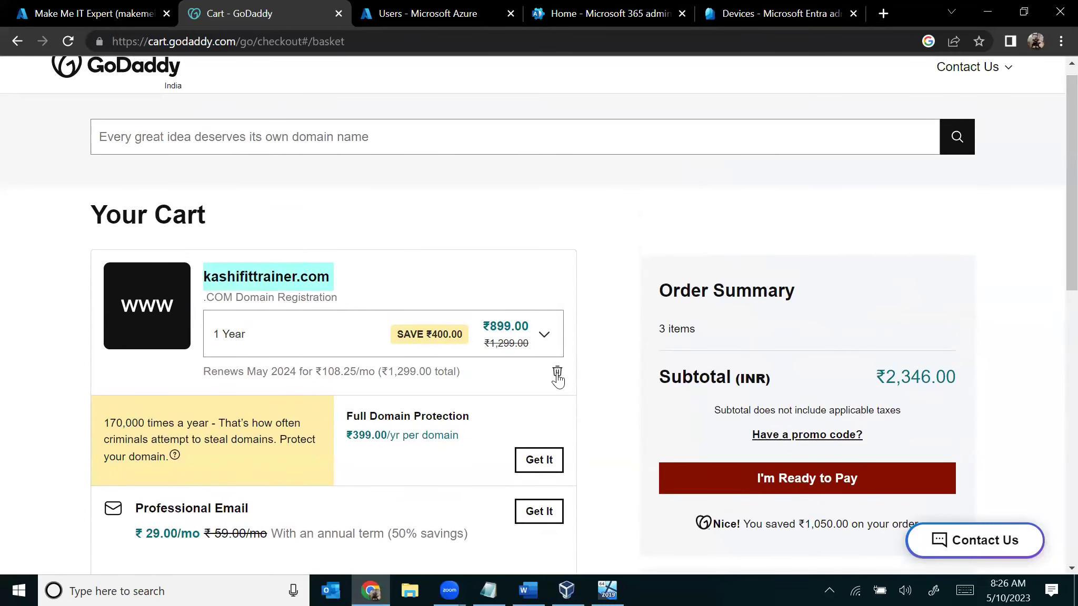
click(578, 375)
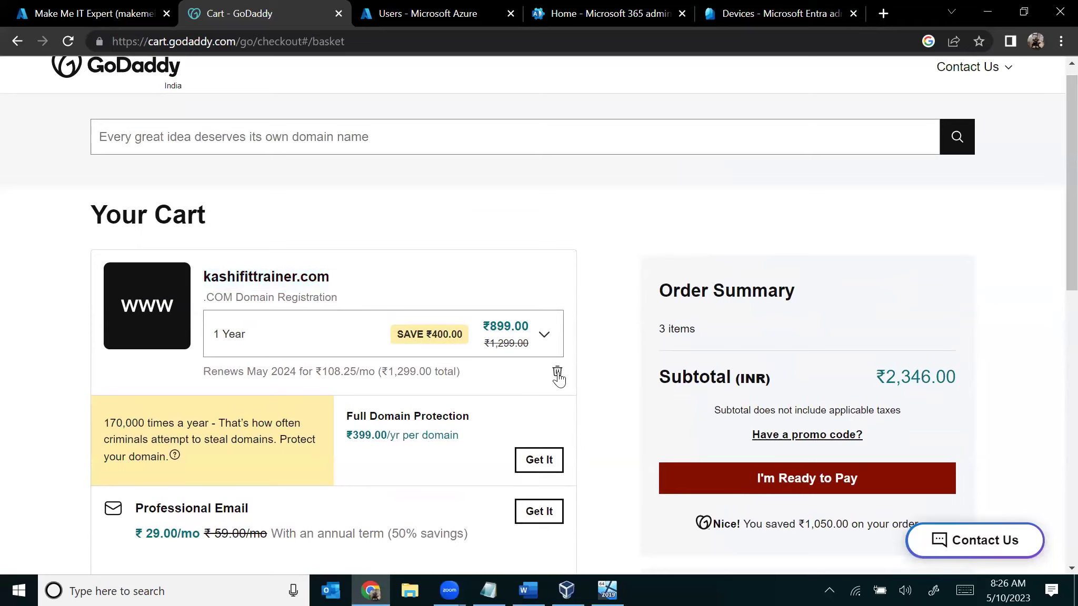
click(557, 374)
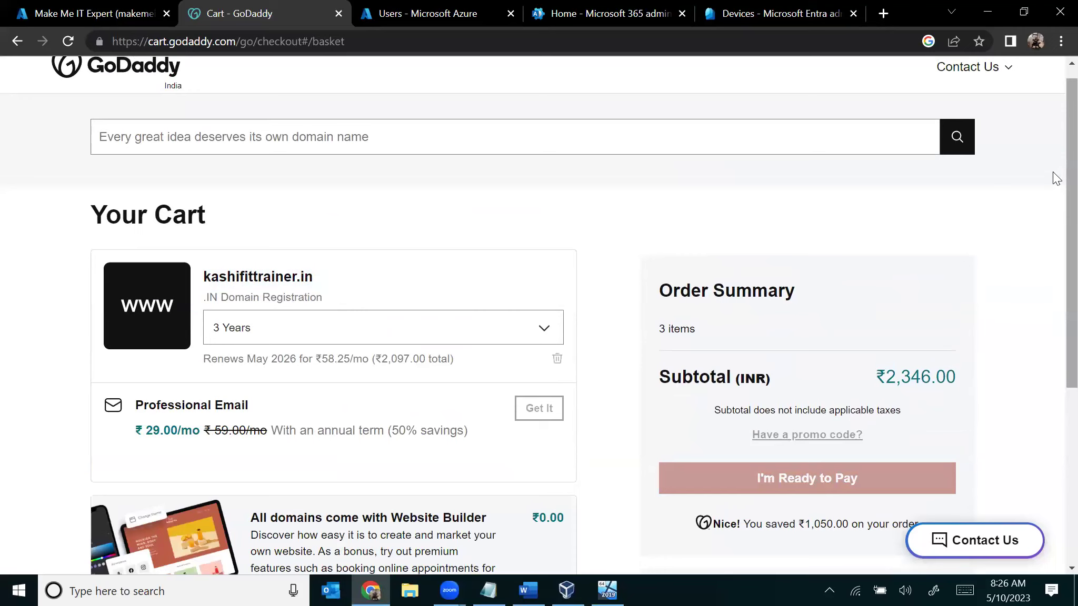
Change kashifittrainer.in to a 1 Year term, bringing the subtotal to ₹579.00
scroll(1054, 184, down, 1)
scroll(1053, 188, up, 1)
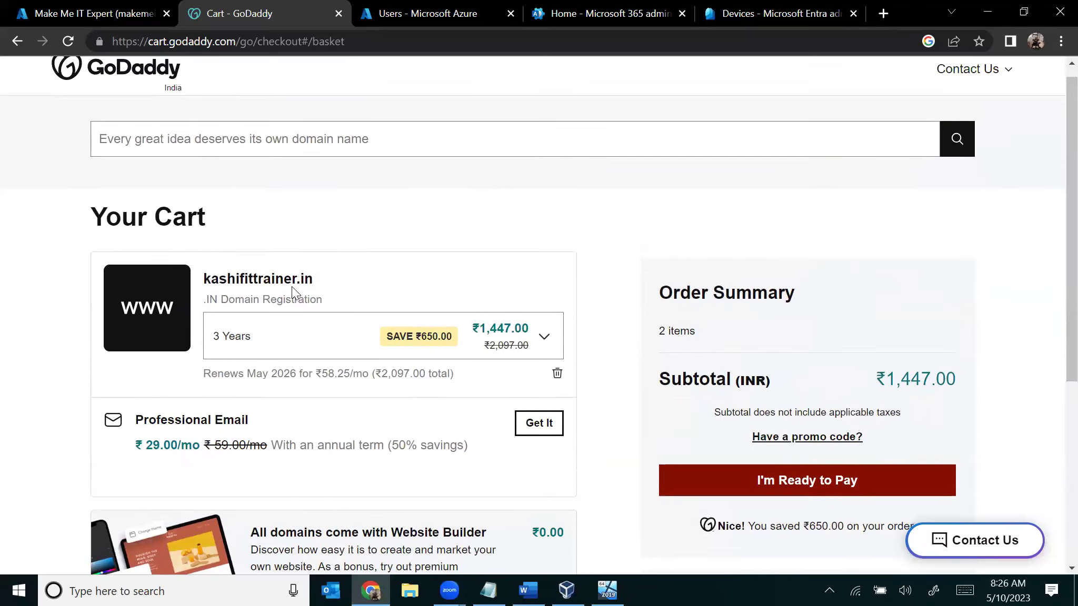
triple_click(241, 277)
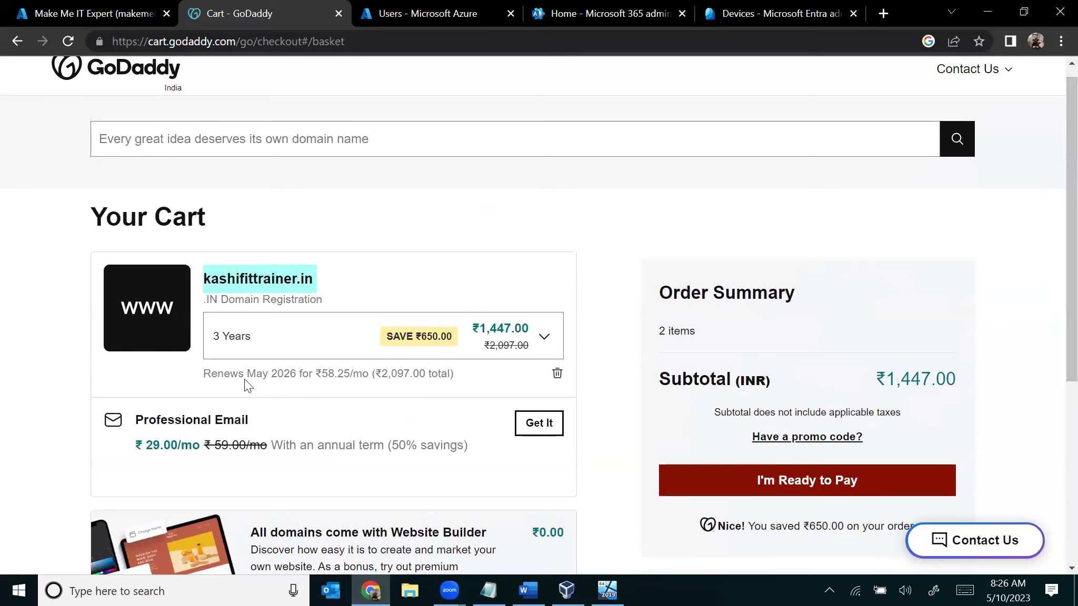
click(316, 347)
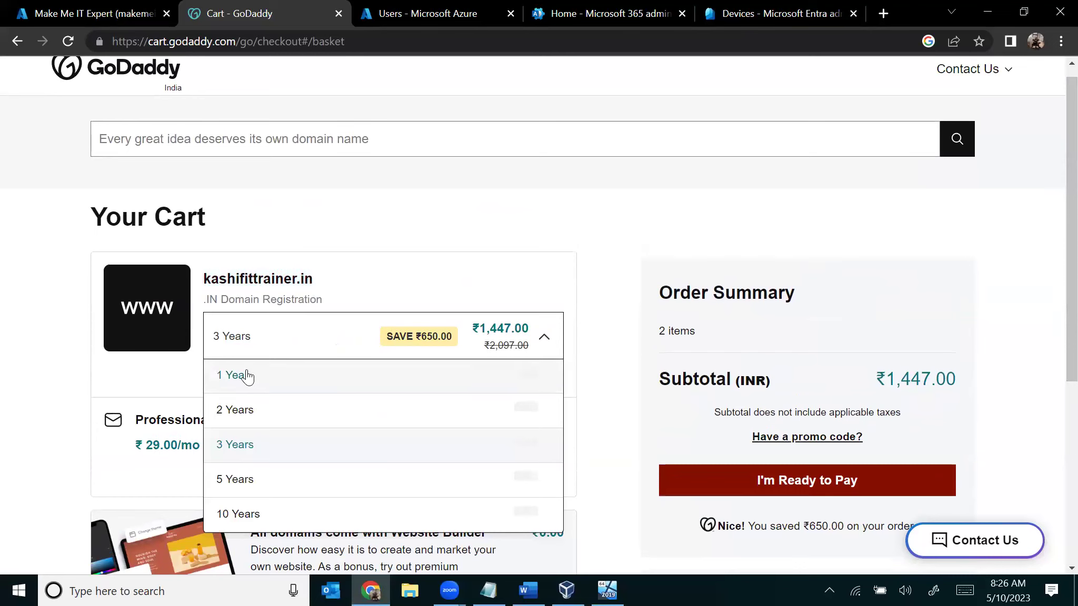
click(270, 381)
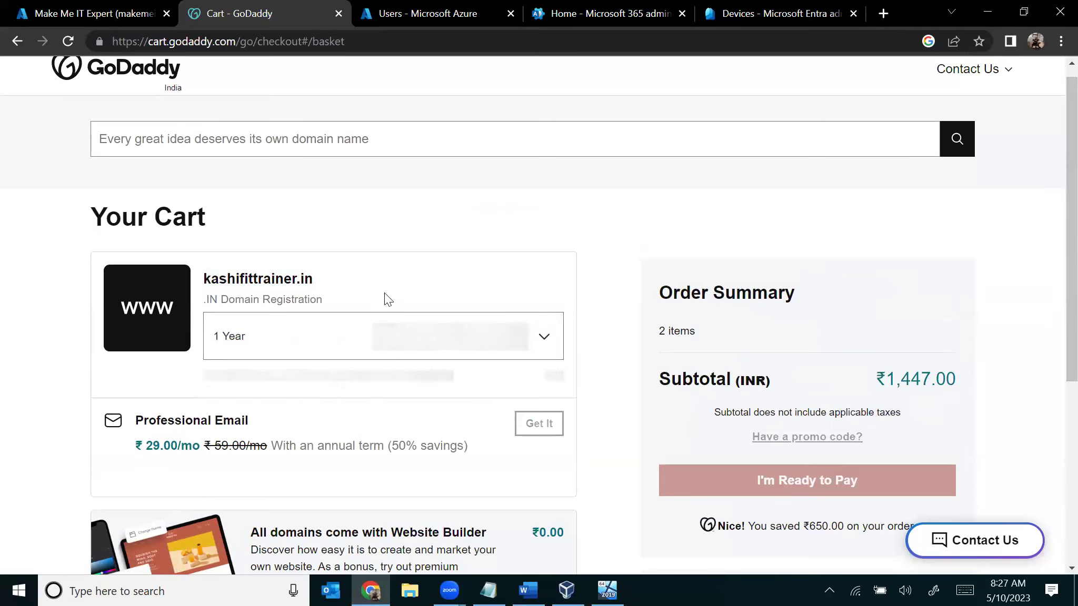
double_click(919, 377)
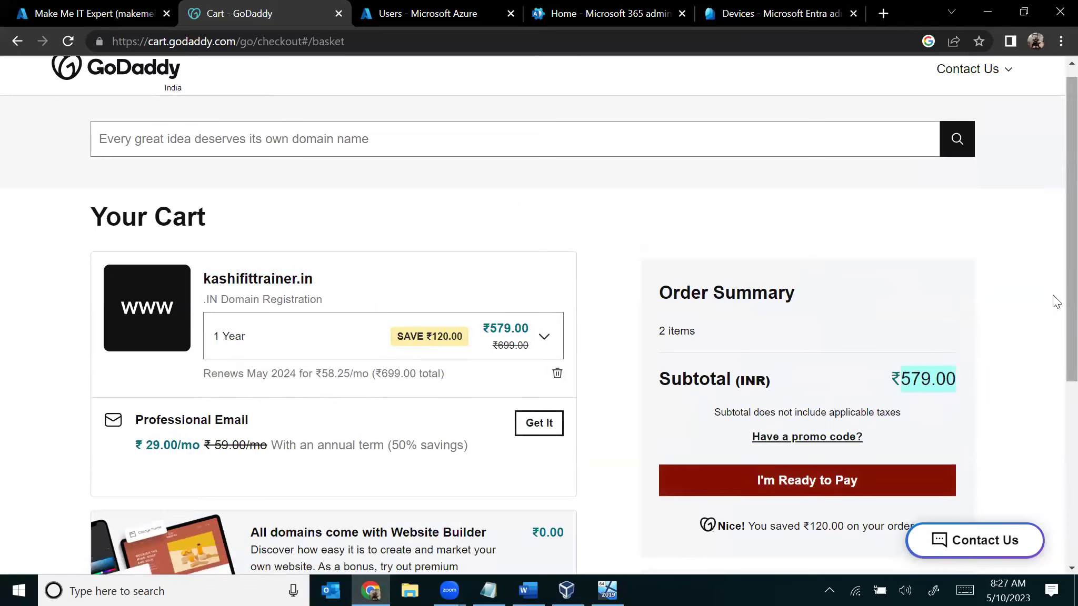
Highlight the free ₹0.00 Website Builder item further down the cart
scroll(1052, 326, down, 2)
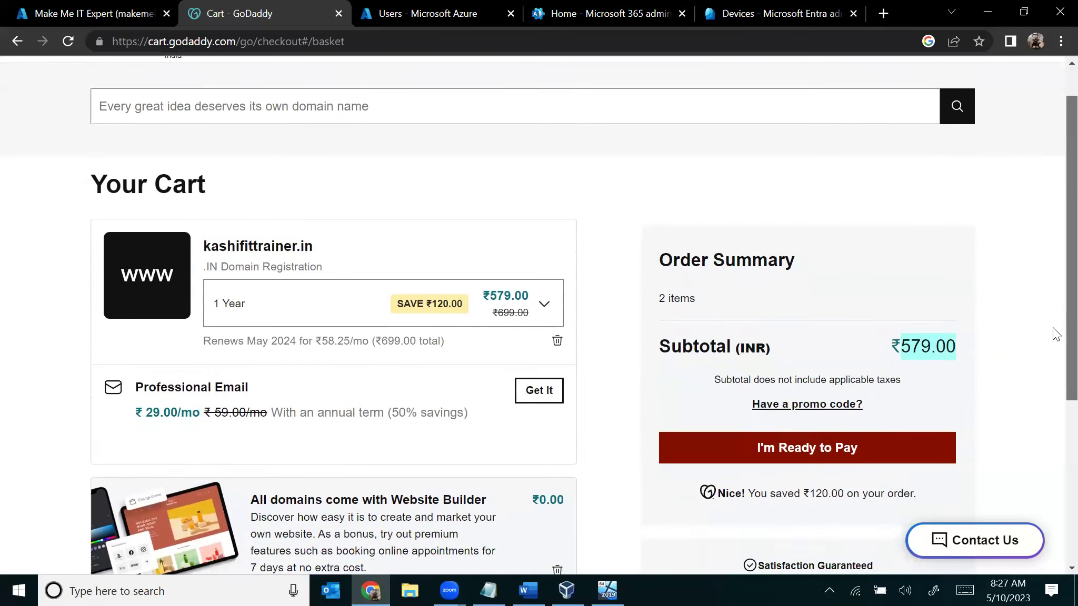
scroll(1052, 391, down, 1)
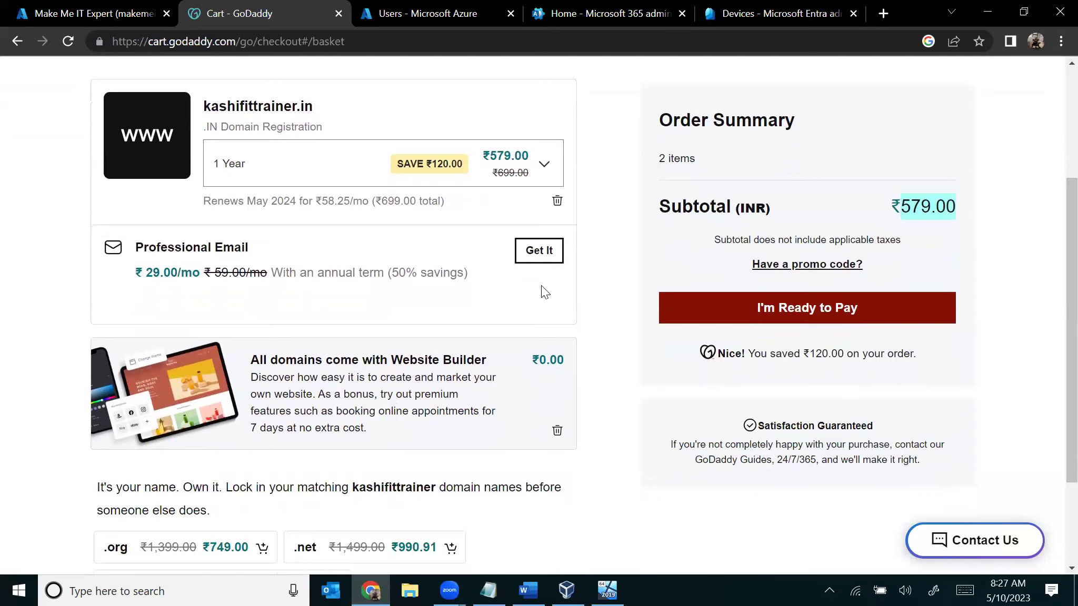
double_click(549, 360)
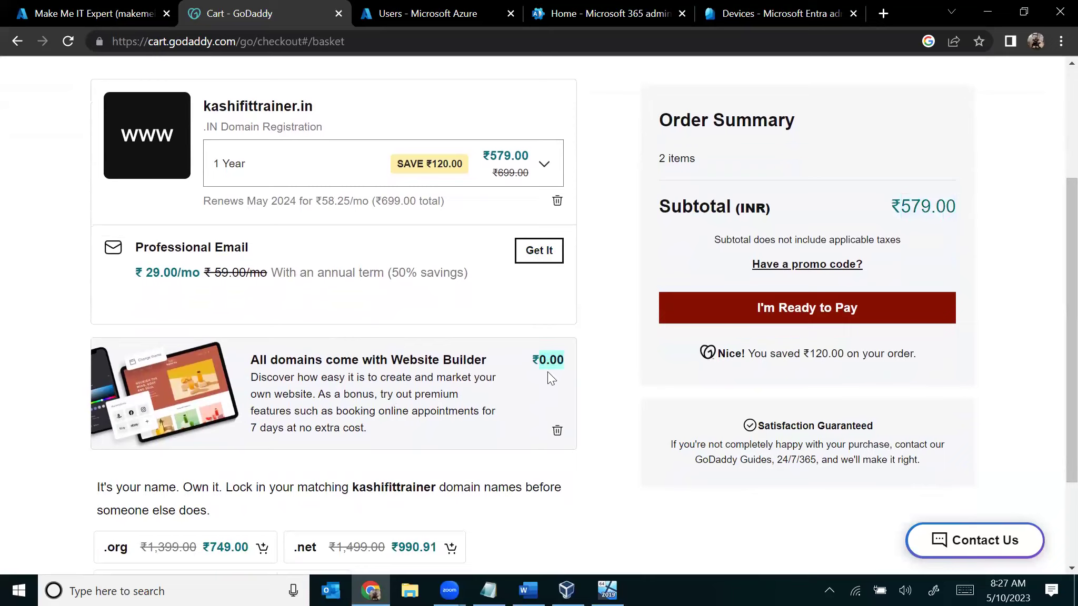
triple_click(553, 360)
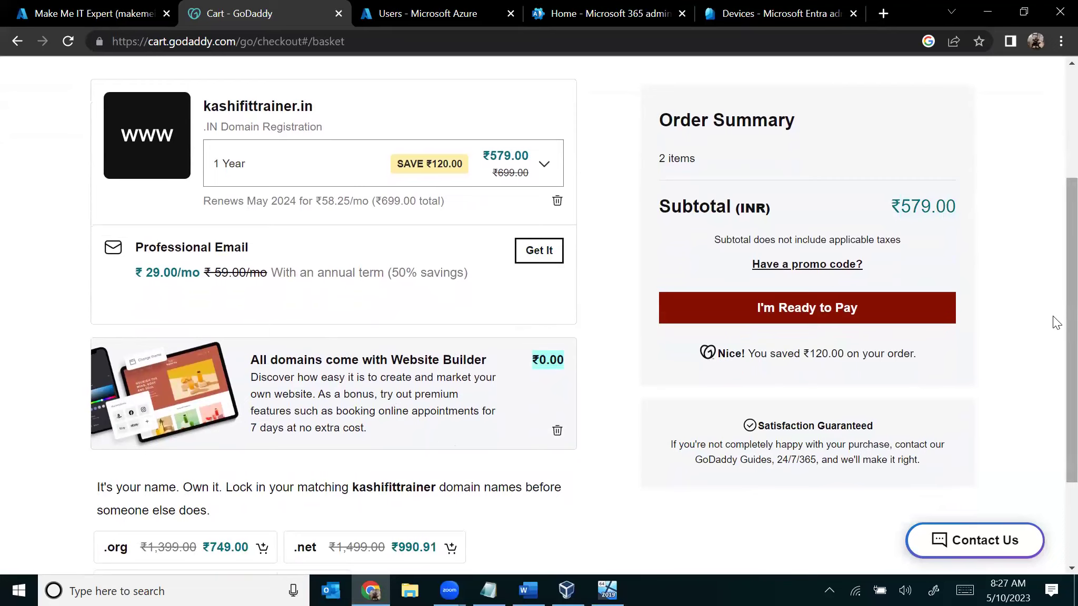
scroll(1053, 237, up, 3)
scroll(1053, 301, down, 4)
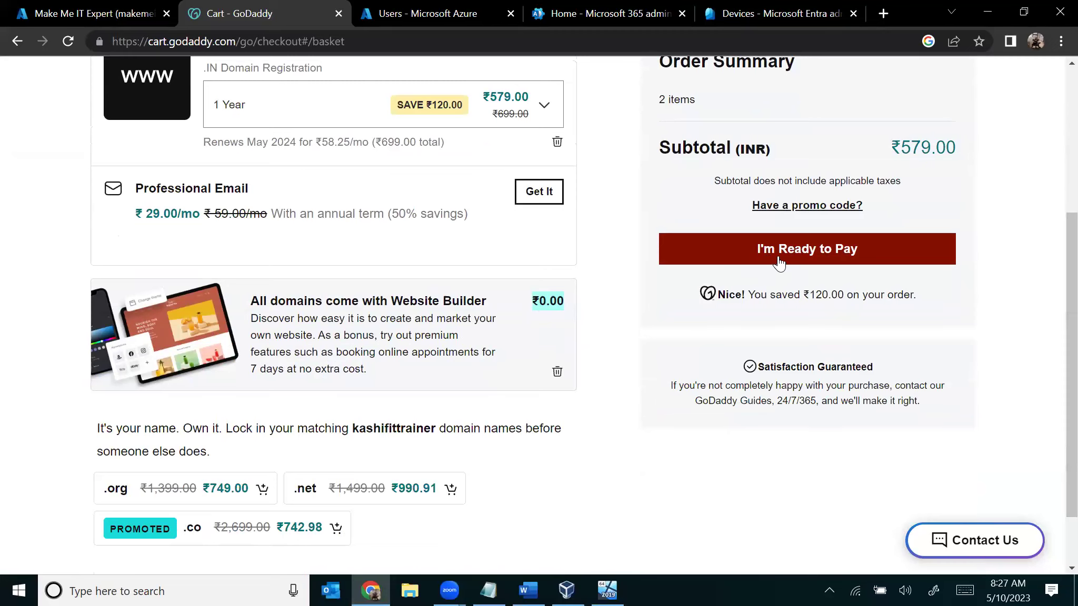
click(818, 261)
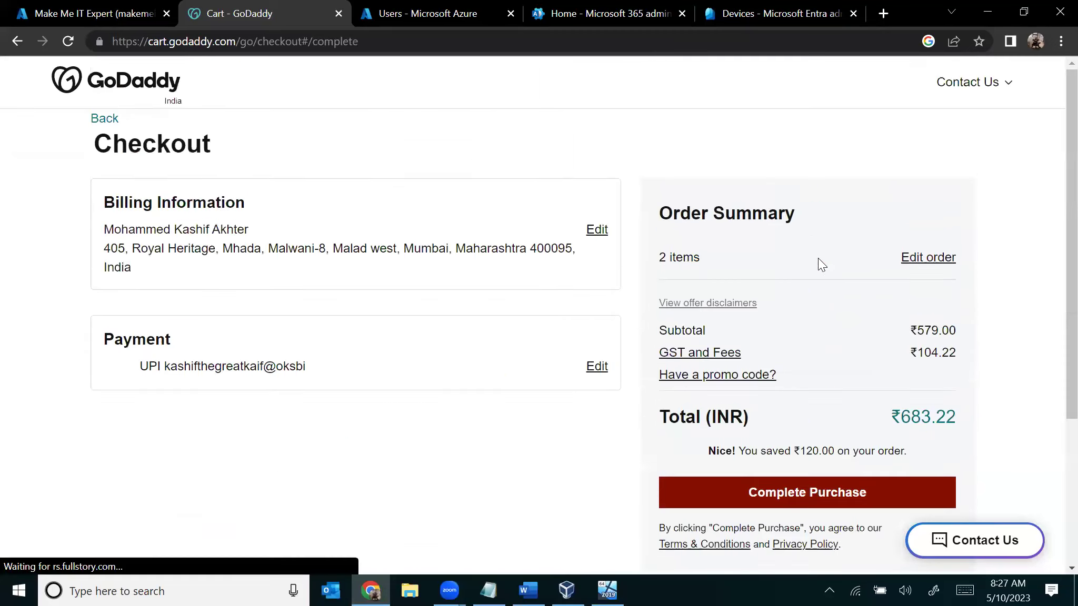
double_click(907, 416)
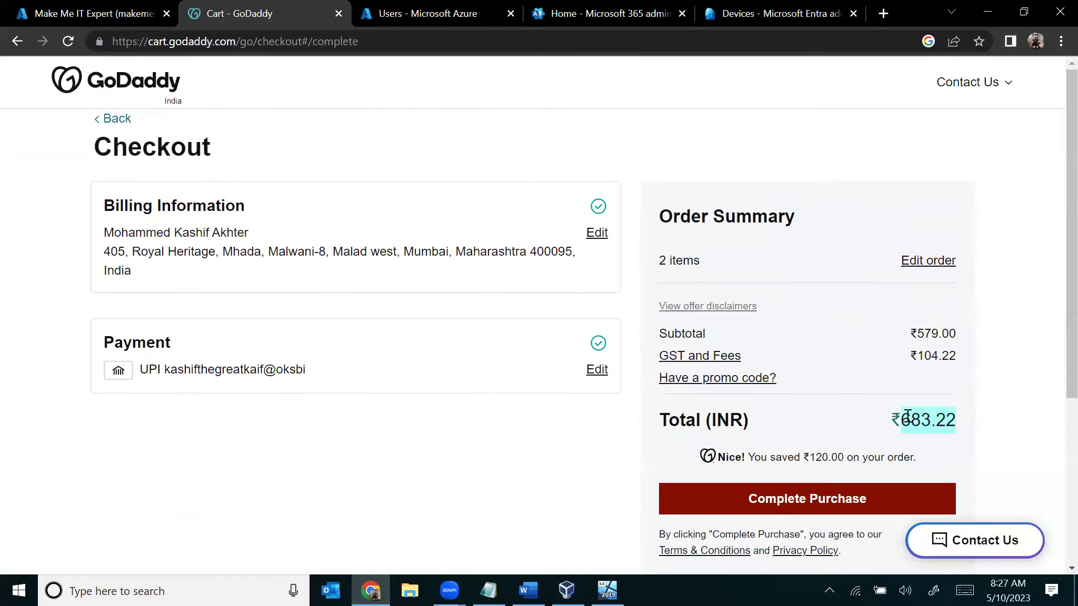
double_click(927, 356)
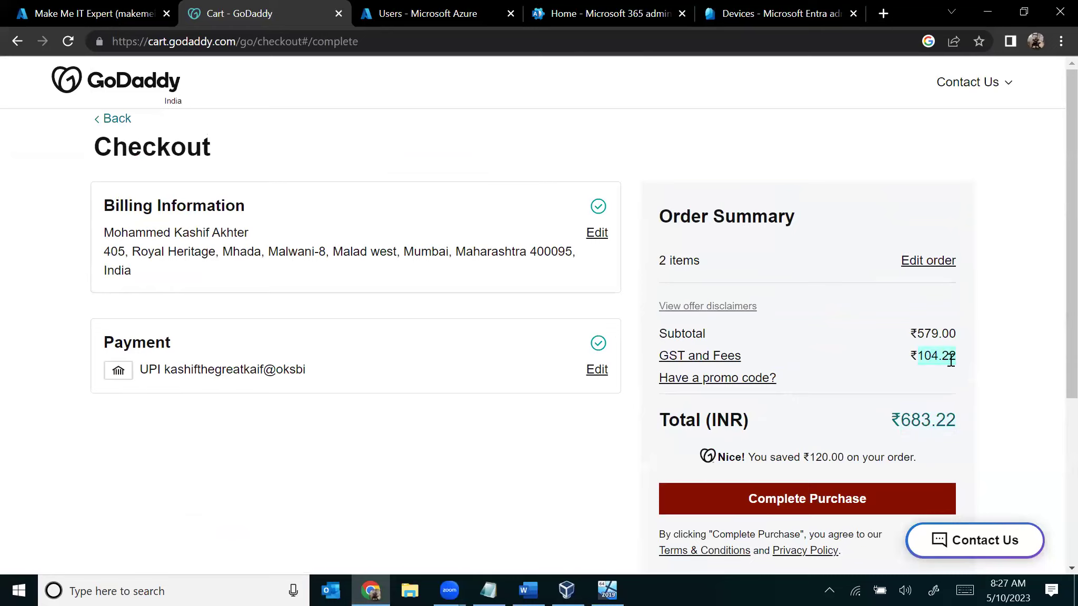
double_click(909, 421)
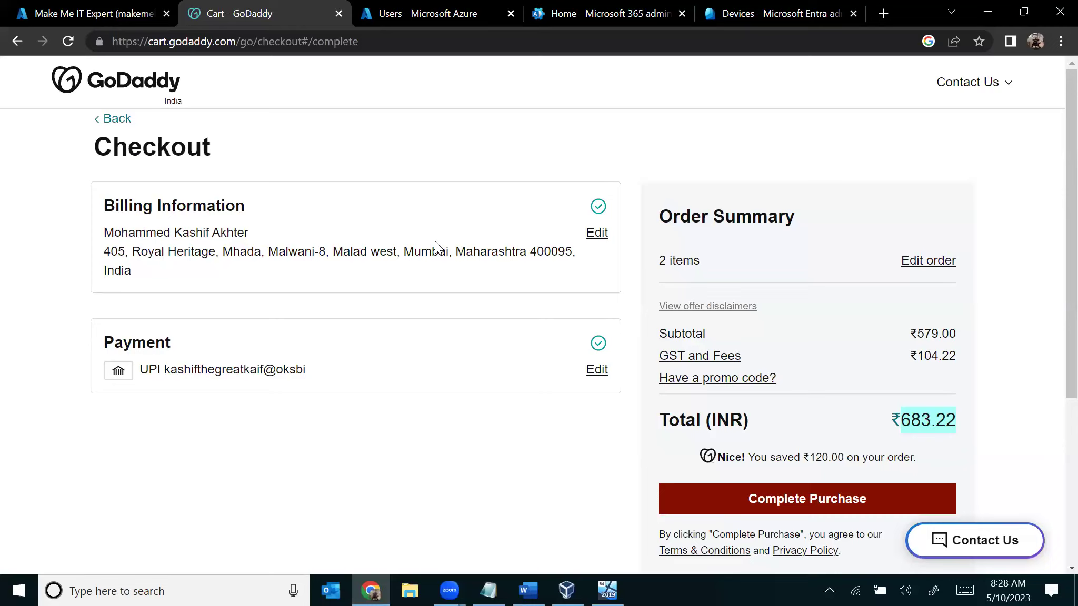
drag(941, 434, 895, 426)
double_click(937, 420)
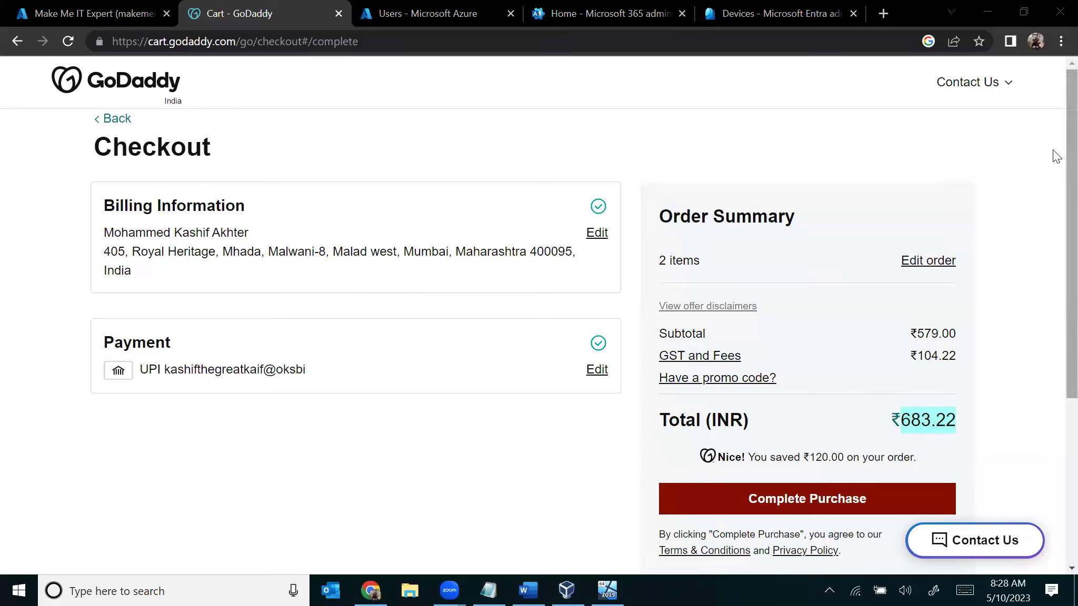
scroll(1055, 158, down, 3)
scroll(1054, 148, up, 3)
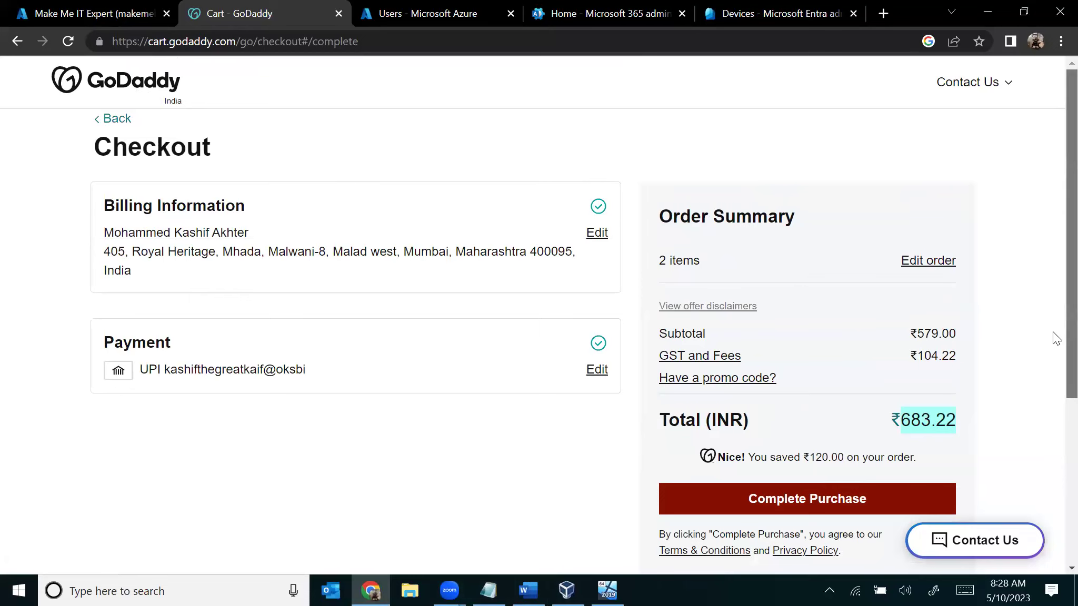
scroll(1054, 379, down, 3)
scroll(1054, 326, up, 4)
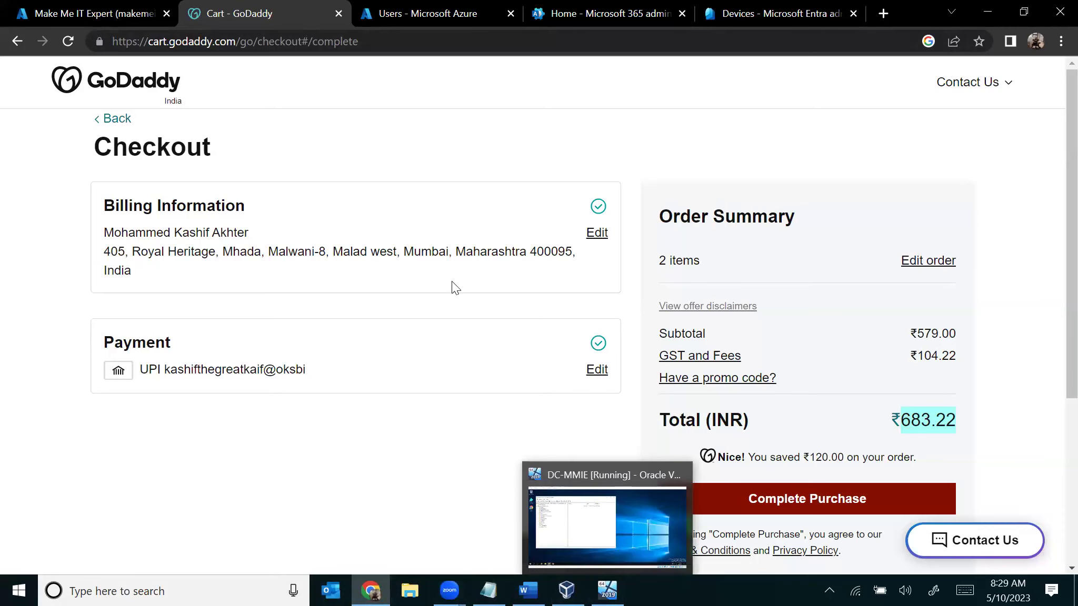
List makemeitexpert.com's containers in the DC VM's ADUC, then return to GoDaddy checkout
click(613, 588)
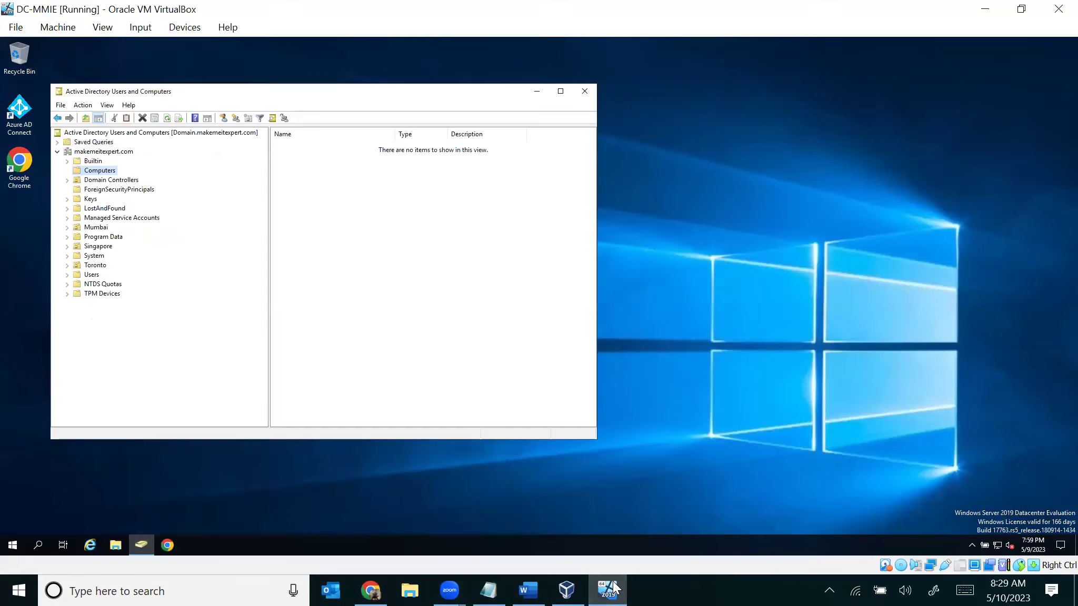
click(105, 151)
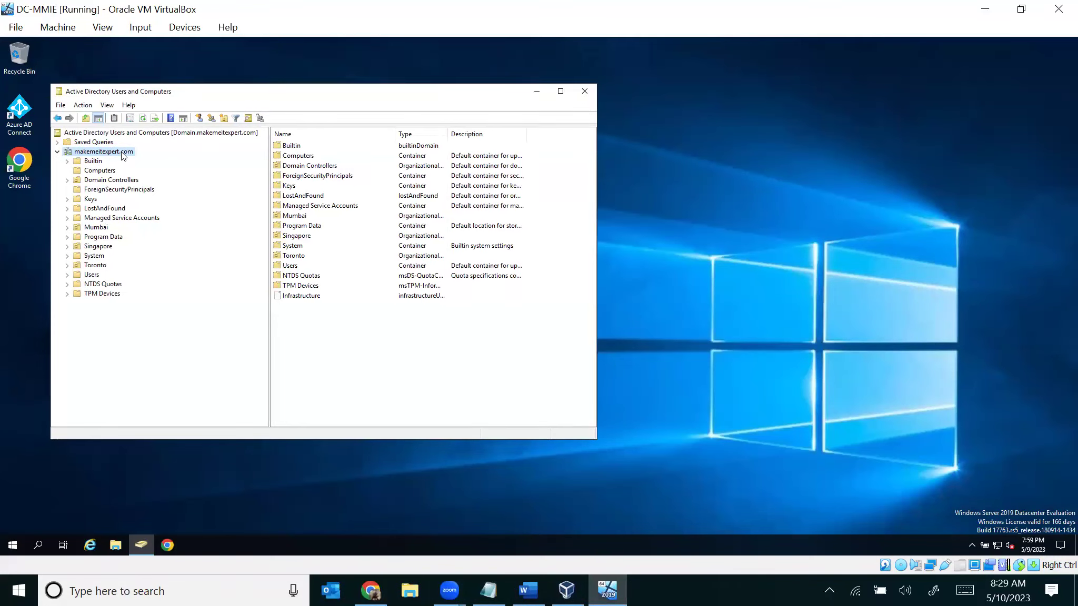
click(375, 581)
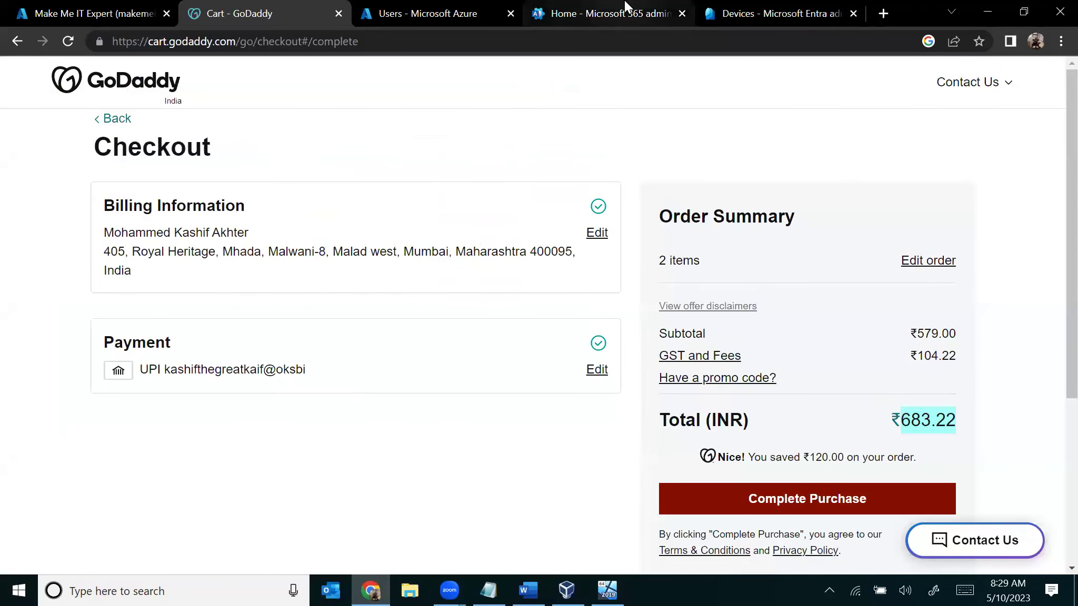
In the Microsoft 365 admin center, open Settings > Domains
click(626, 7)
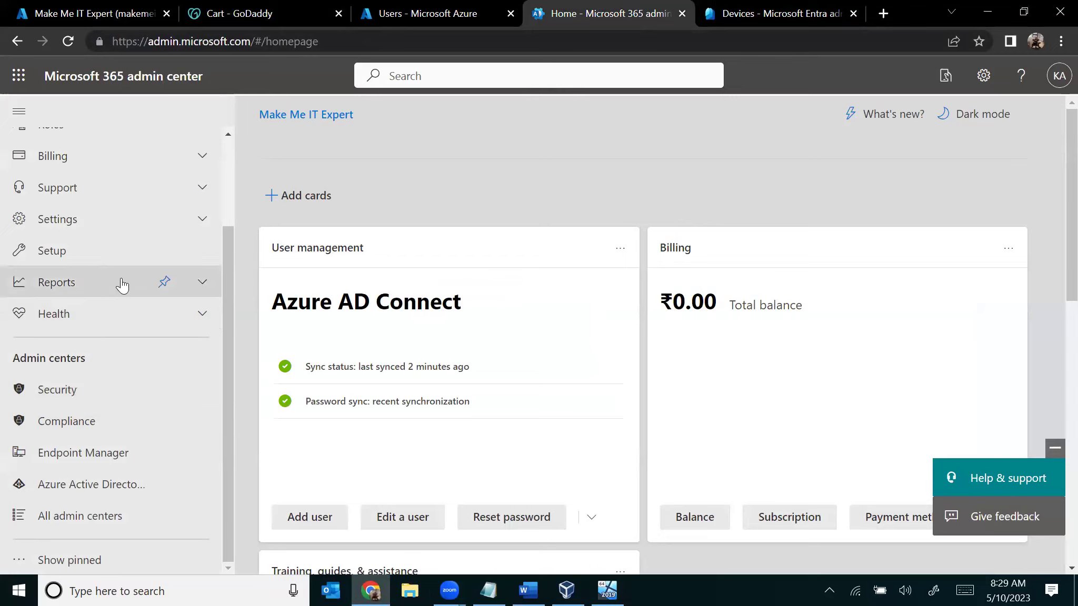
click(200, 223)
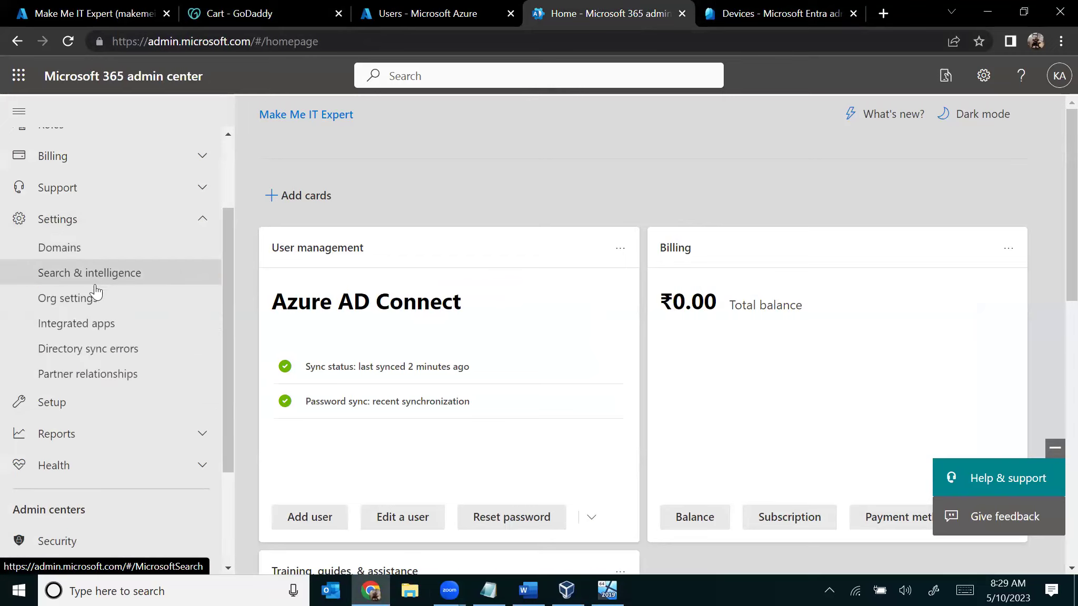
click(111, 246)
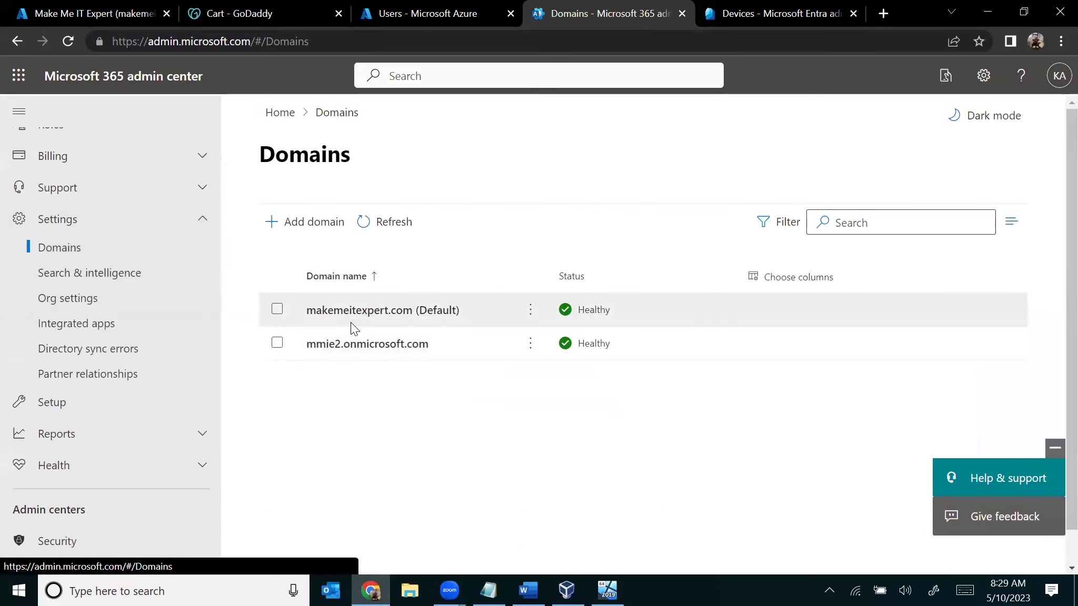
Tick and untick makemeitexpert.com and mmie2.onmicrosoft.com to review their Healthy status
click(277, 310)
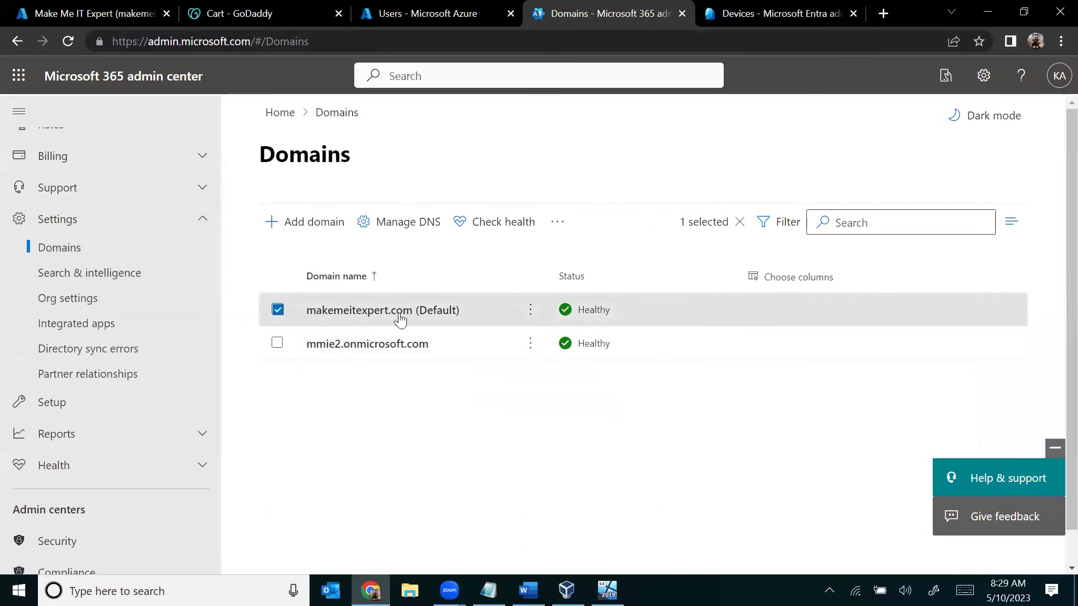
click(280, 313)
click(279, 312)
click(277, 314)
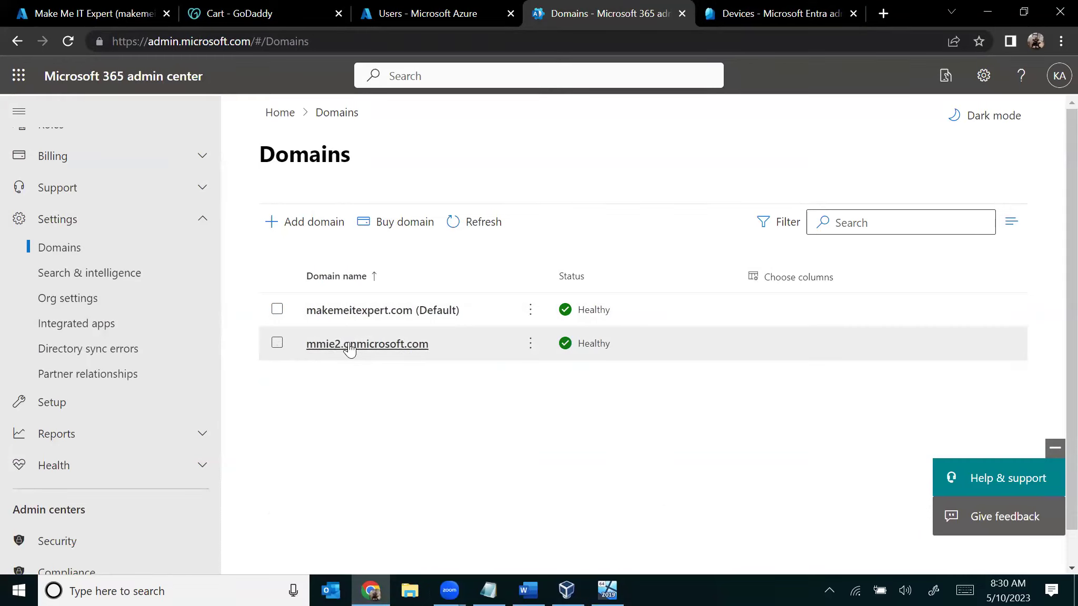
click(278, 346)
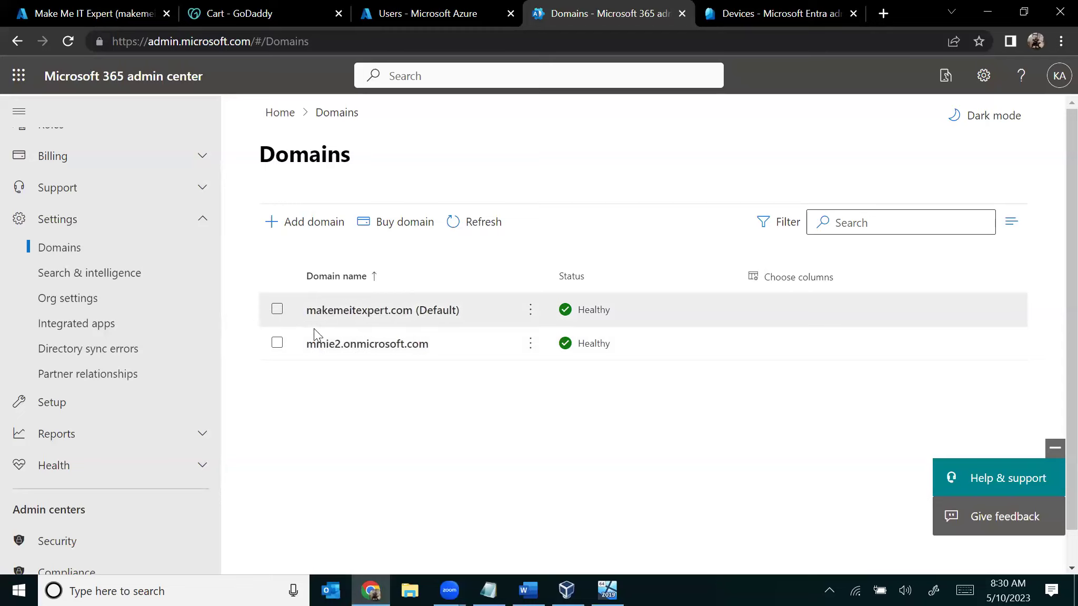
click(277, 342)
scroll(229, 161, up, 2)
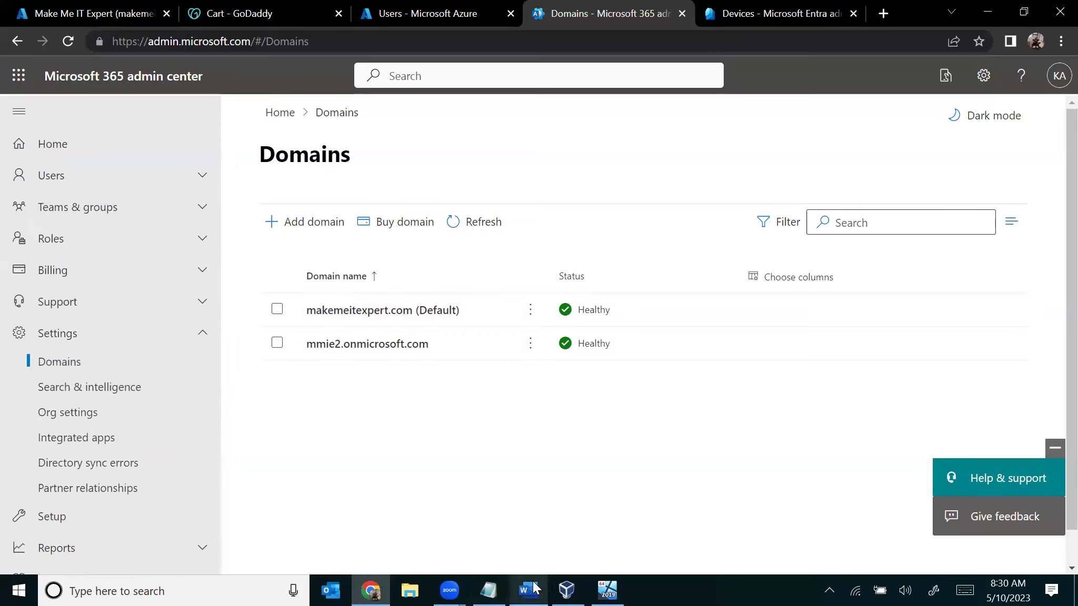
mouse_move(582, 582)
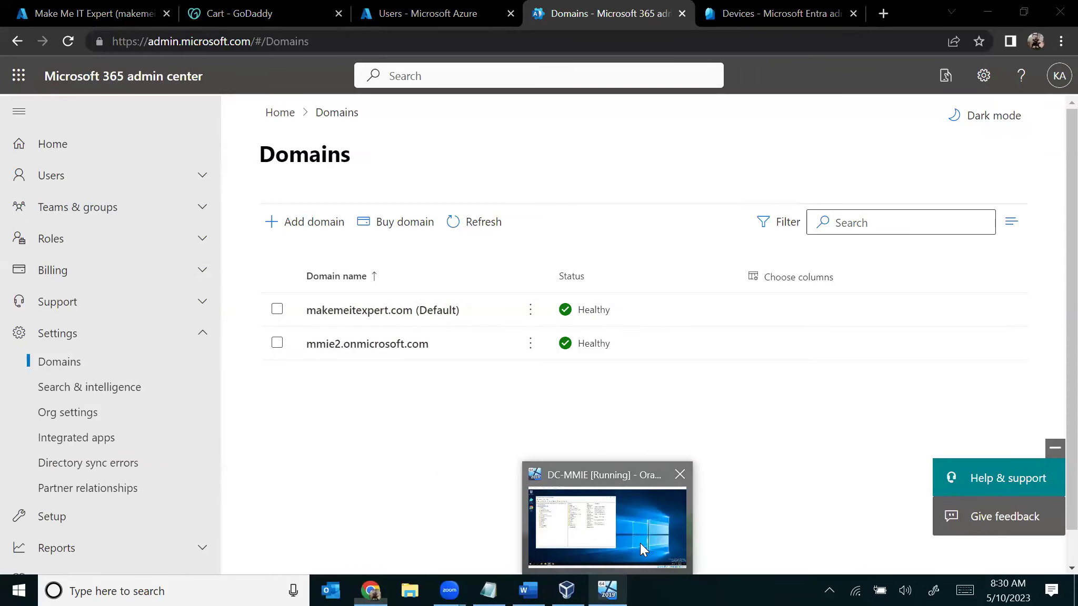
click(641, 543)
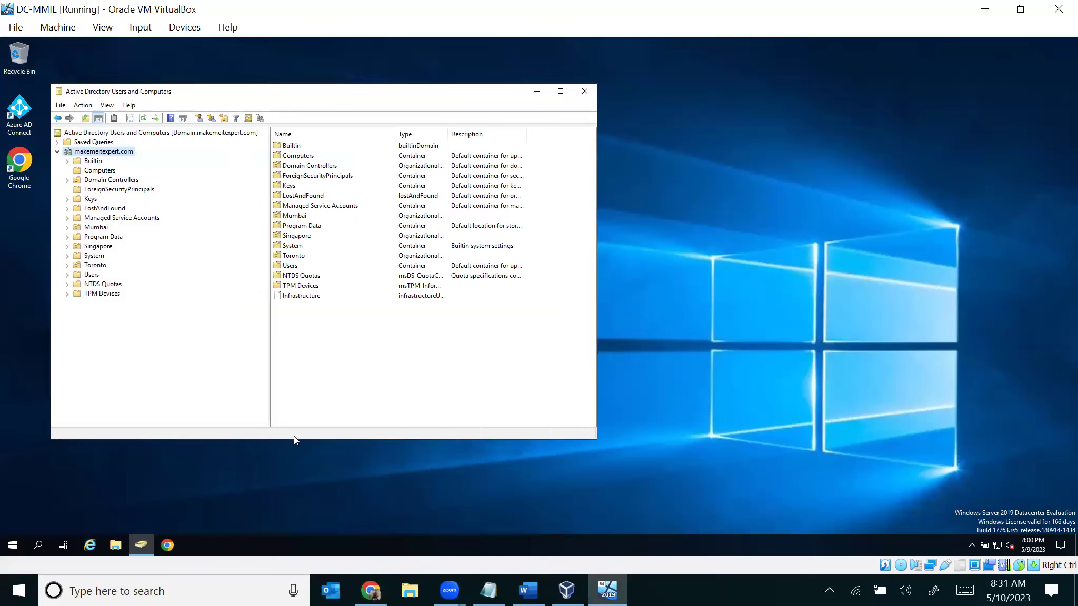
click(370, 589)
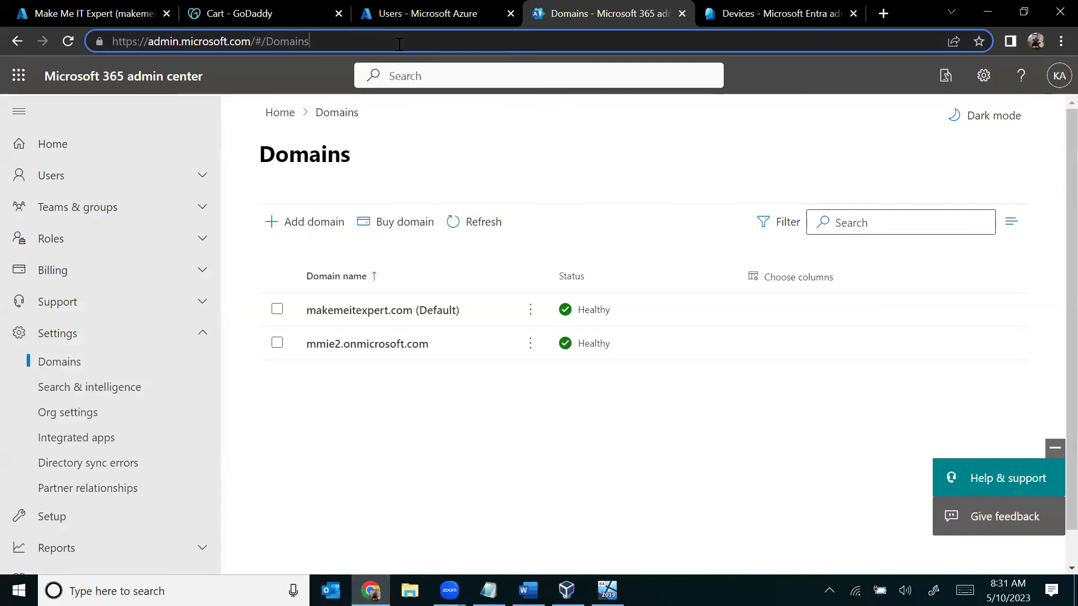
In the GoDaddy checkout tab, go to godaddy.com
click(399, 42)
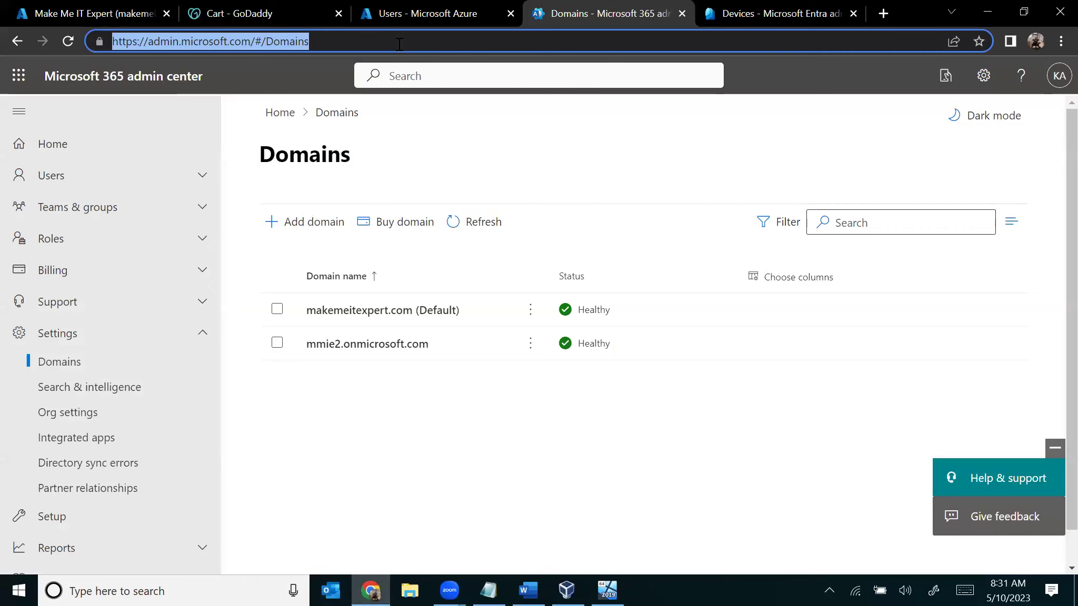
text(google.co.in)
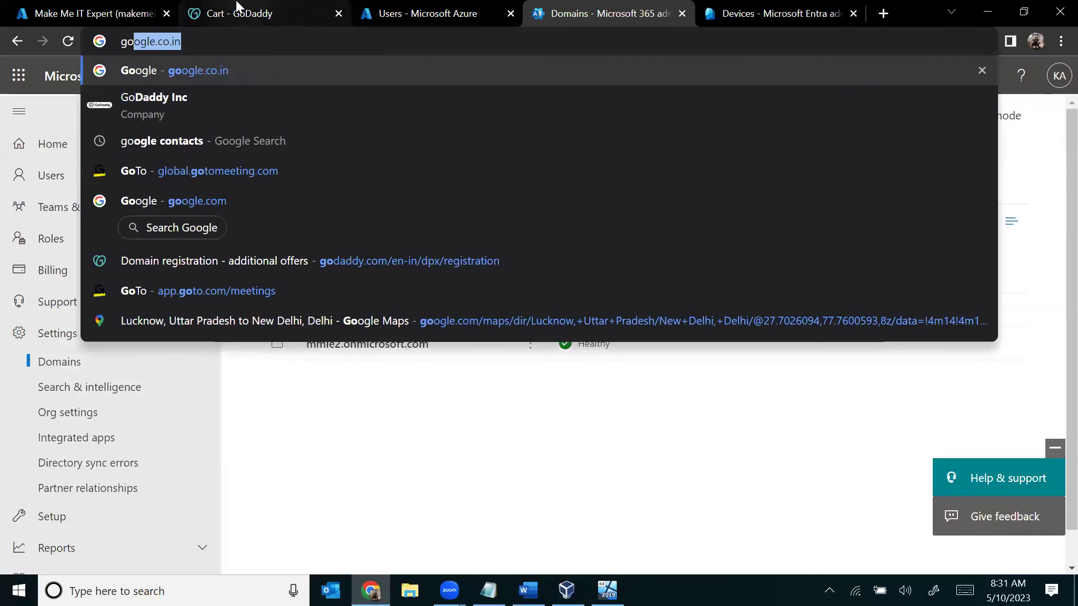
click(237, 6)
click(331, 37)
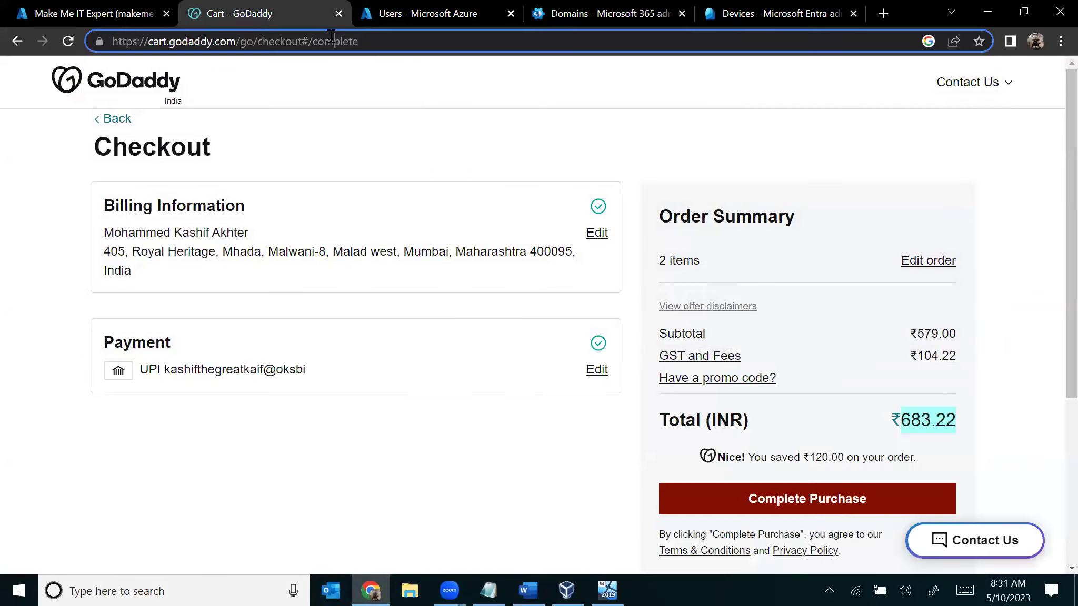
text(goda)
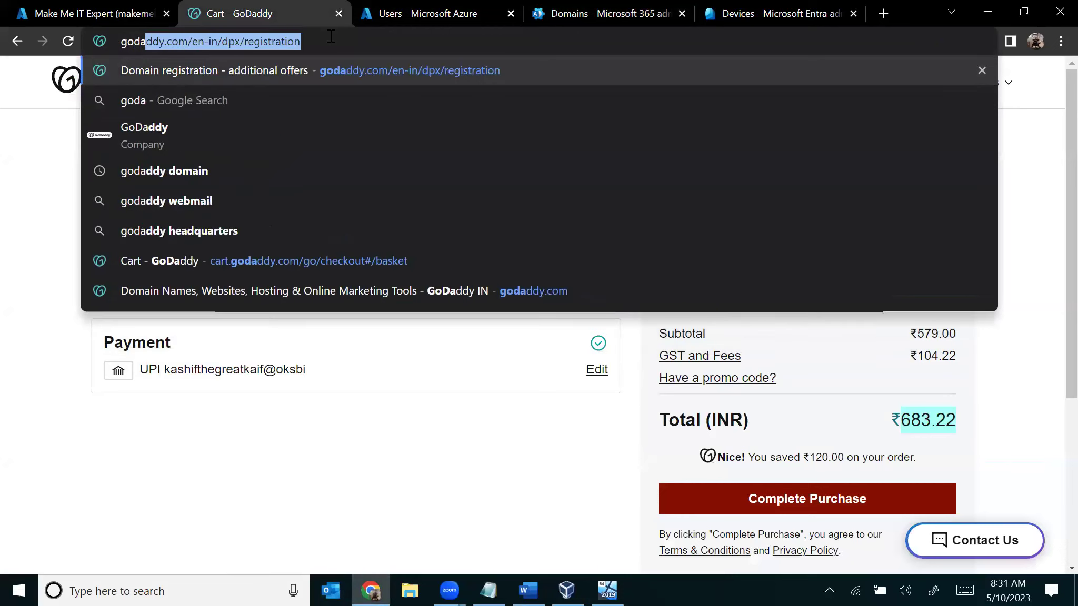
key(Return)
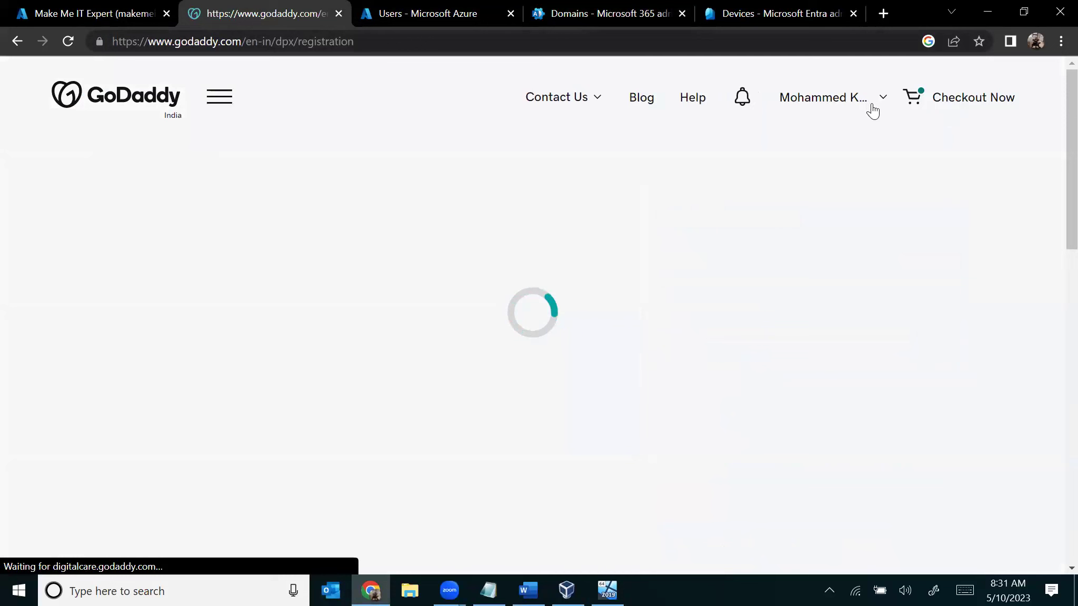
From the account menu's My Products, open the makemeitexpert.com domain dashboard
click(865, 104)
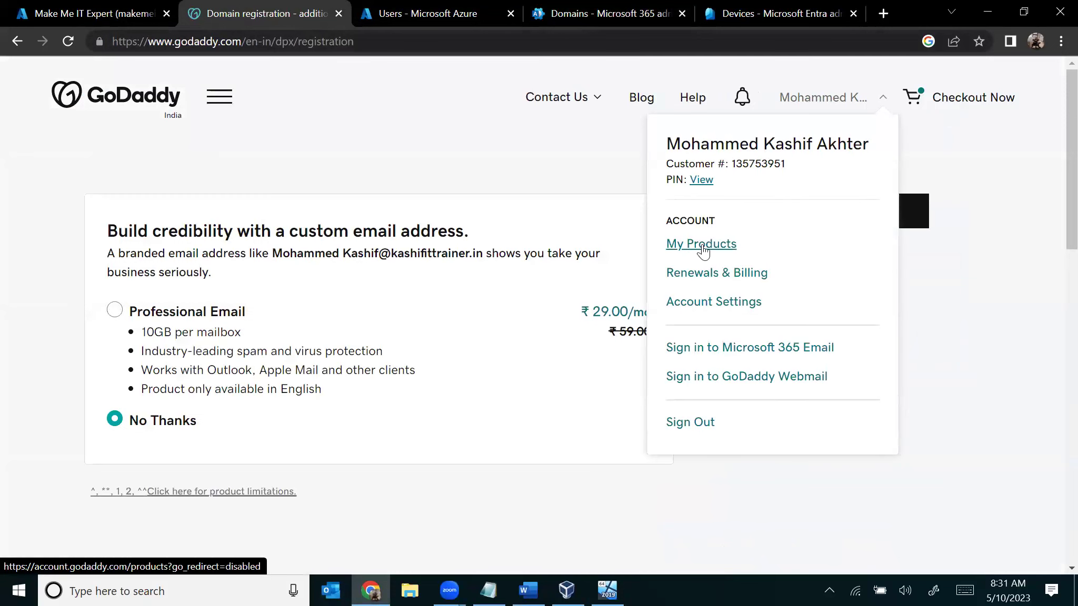
click(703, 246)
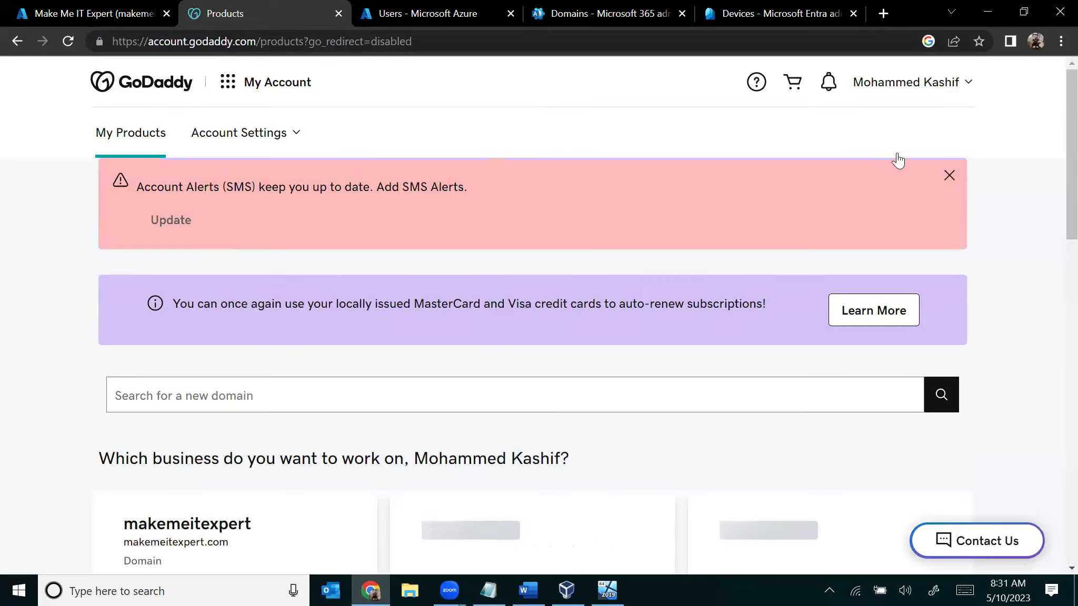
scroll(1054, 200, down, 5)
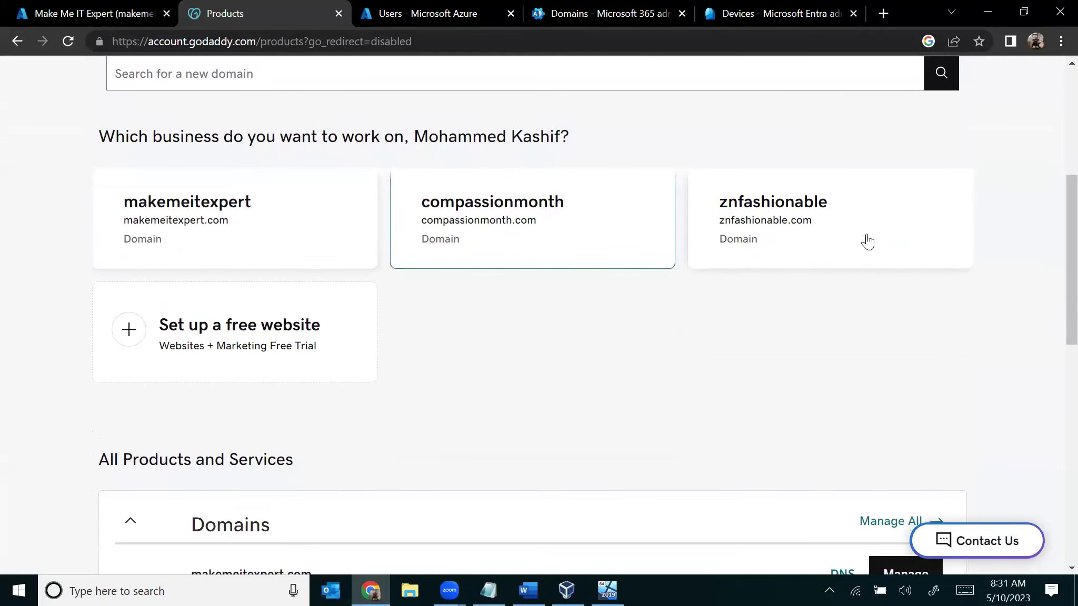
click(198, 205)
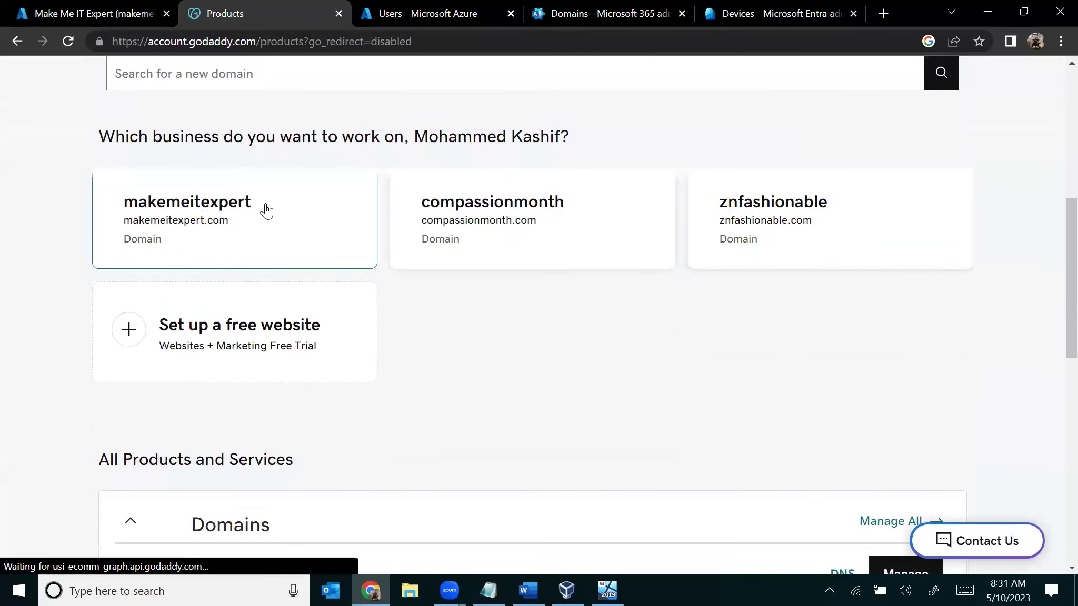
click(214, 205)
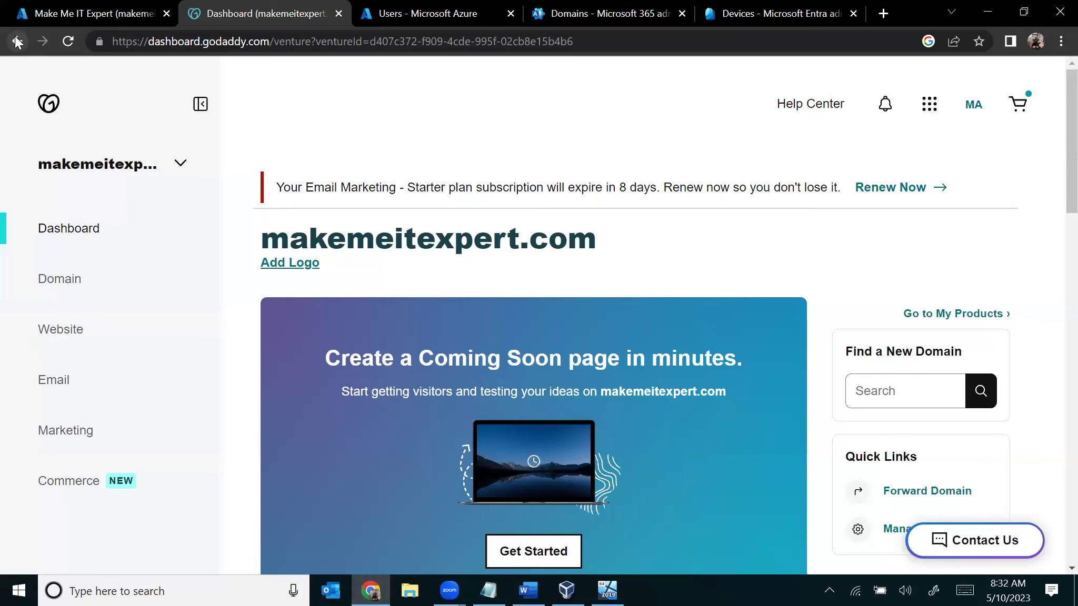
Open the makemeitexpert.com (Default) details from the Microsoft 365 Domains list
click(645, 14)
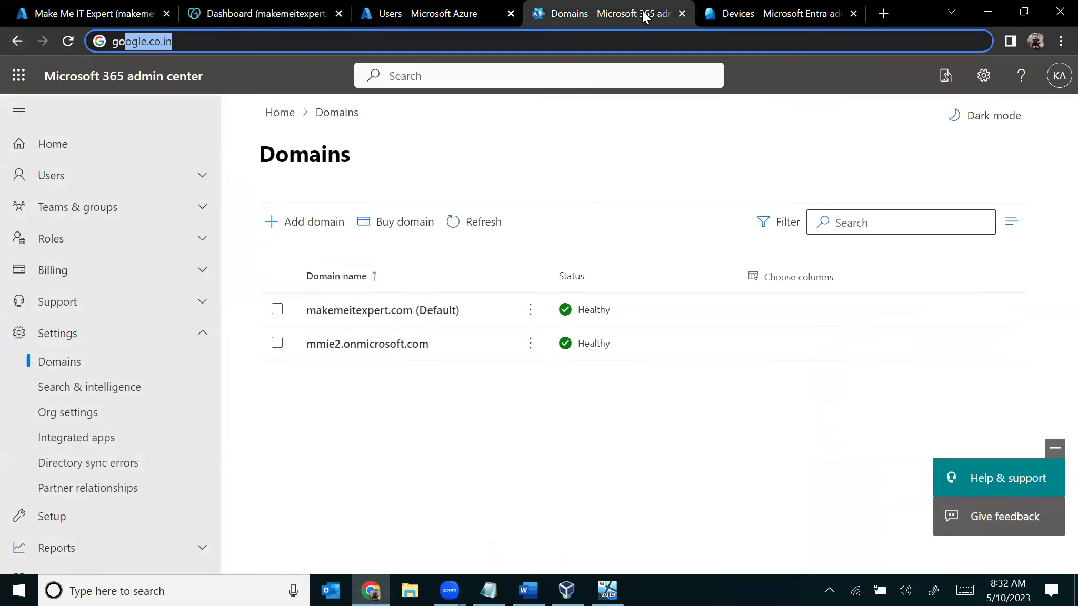
click(278, 310)
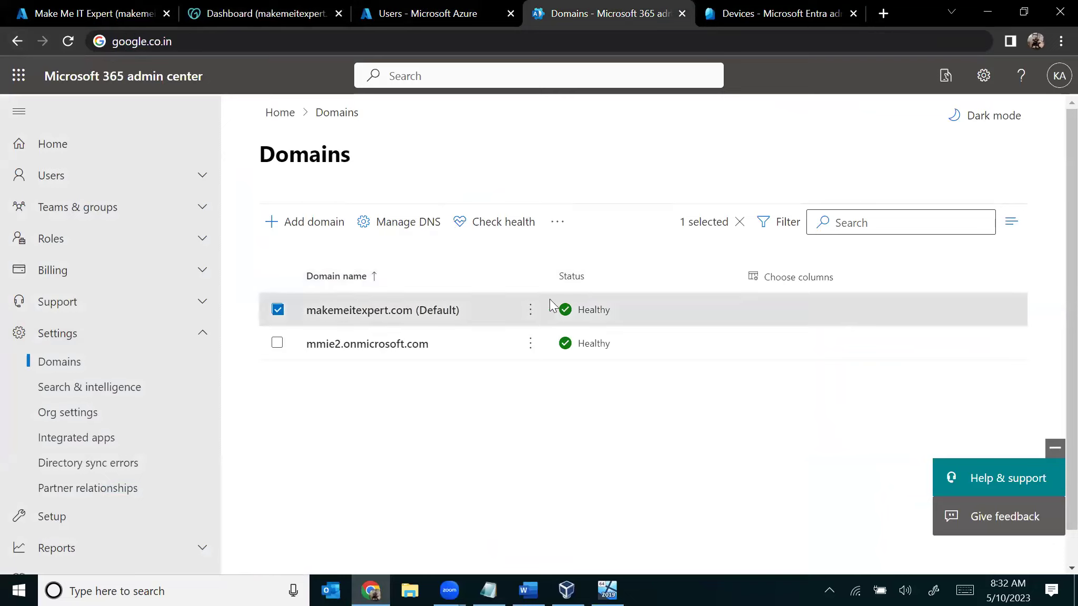
click(385, 314)
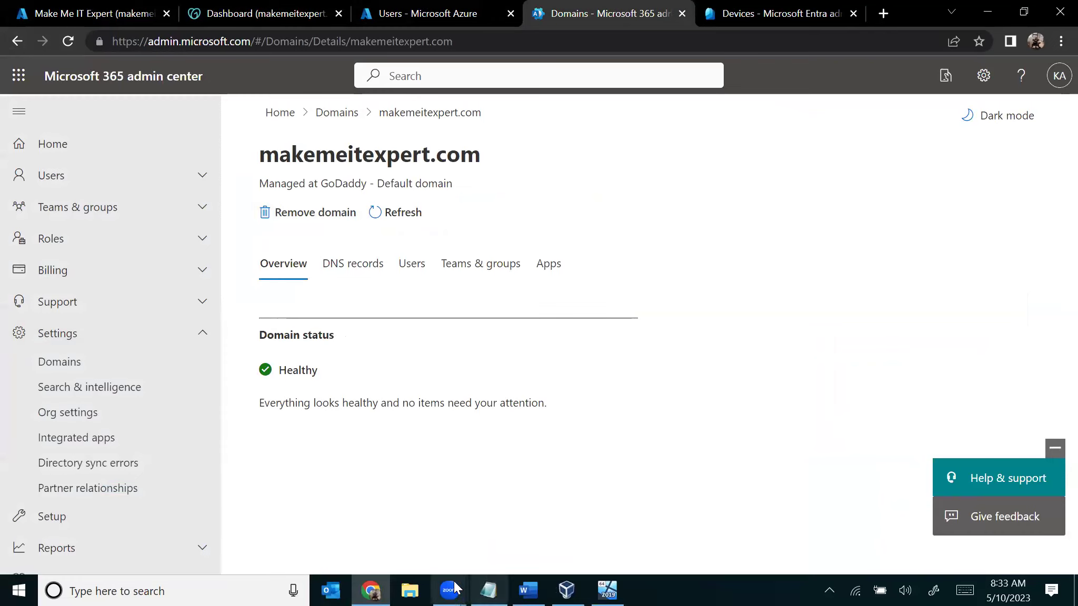
Bring the Word handwritten notes (6 GB RAM, 4 cores, 100 GB HDD) forward, scrolled to page 1's top
click(529, 589)
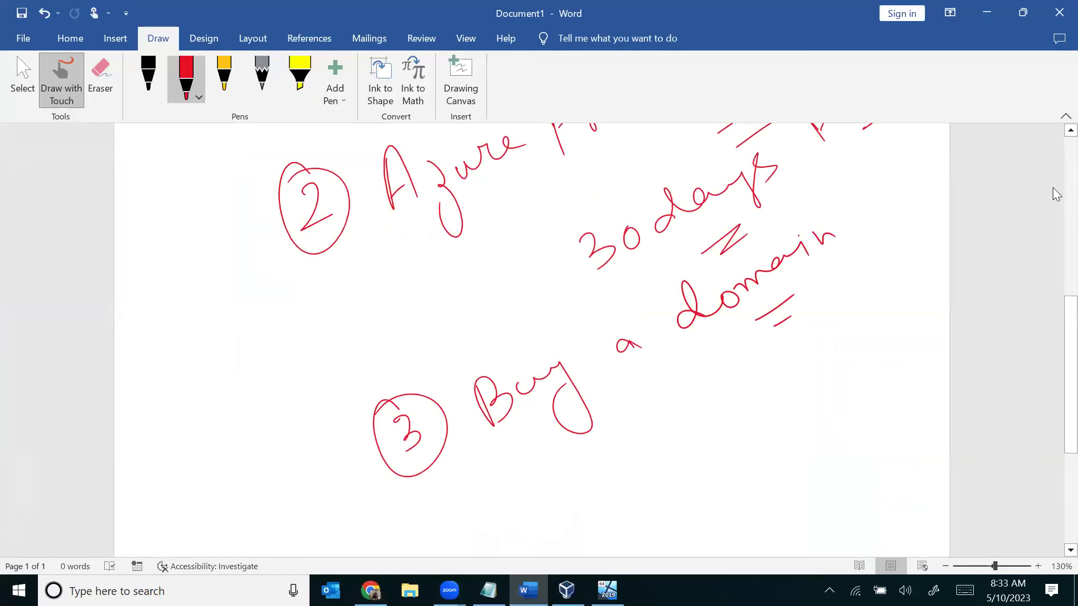
scroll(1054, 190, up, 10)
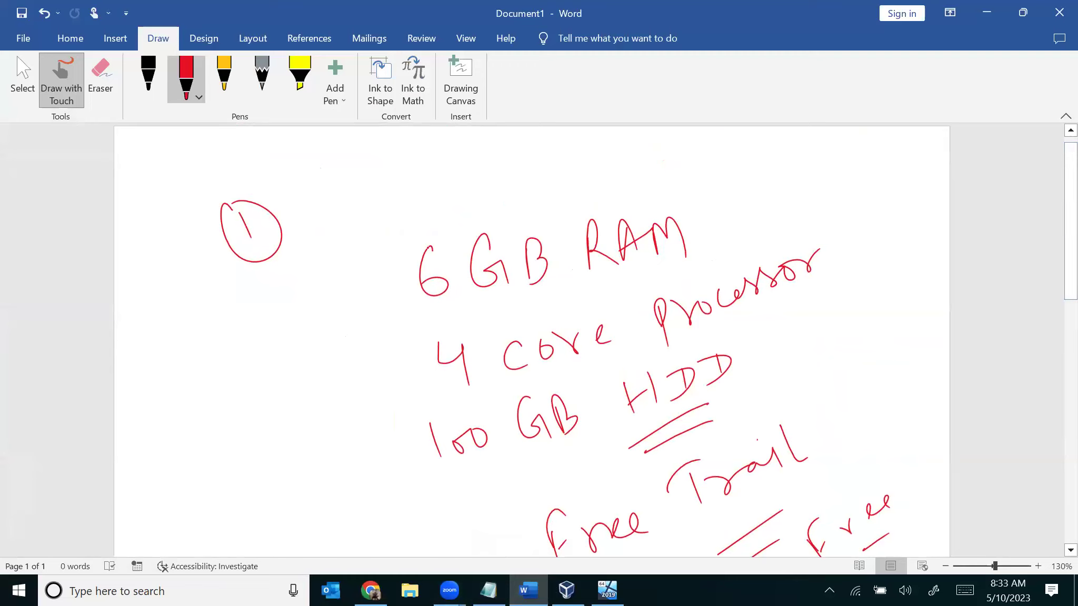
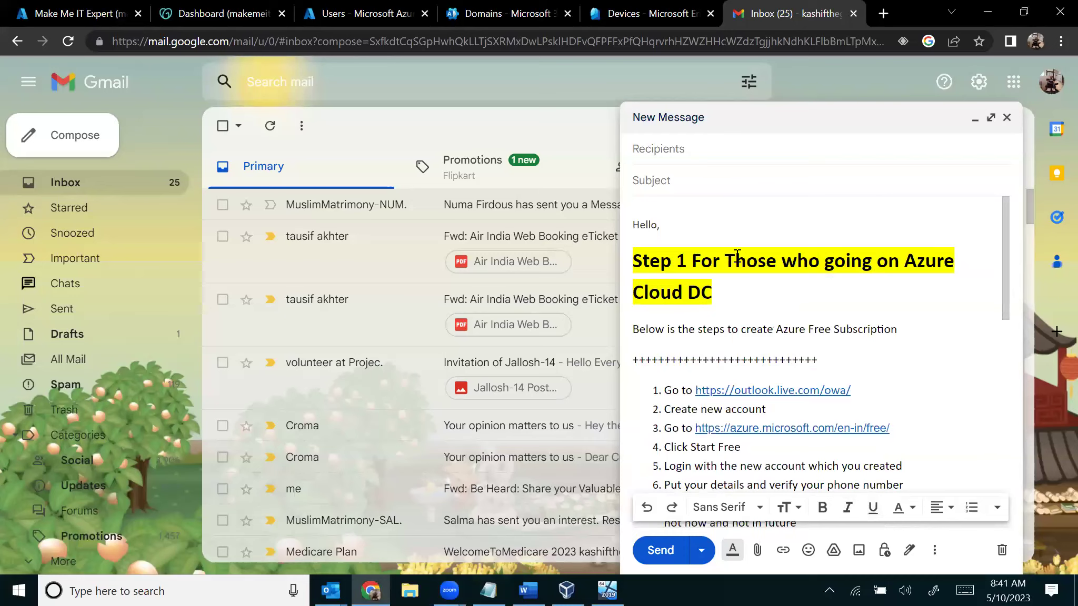
Enter 'Lab Setup For Intune' as the subject, then look over the body's Step 1 heading
click(711, 187)
text(Lab Setup For Intune)
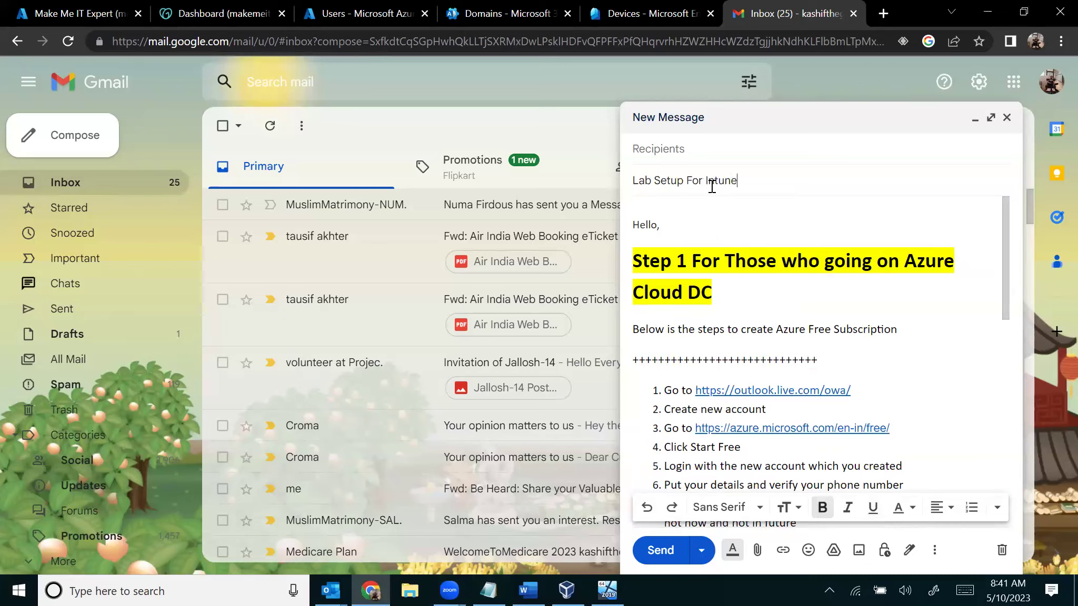
click(636, 261)
drag(651, 262, 749, 281)
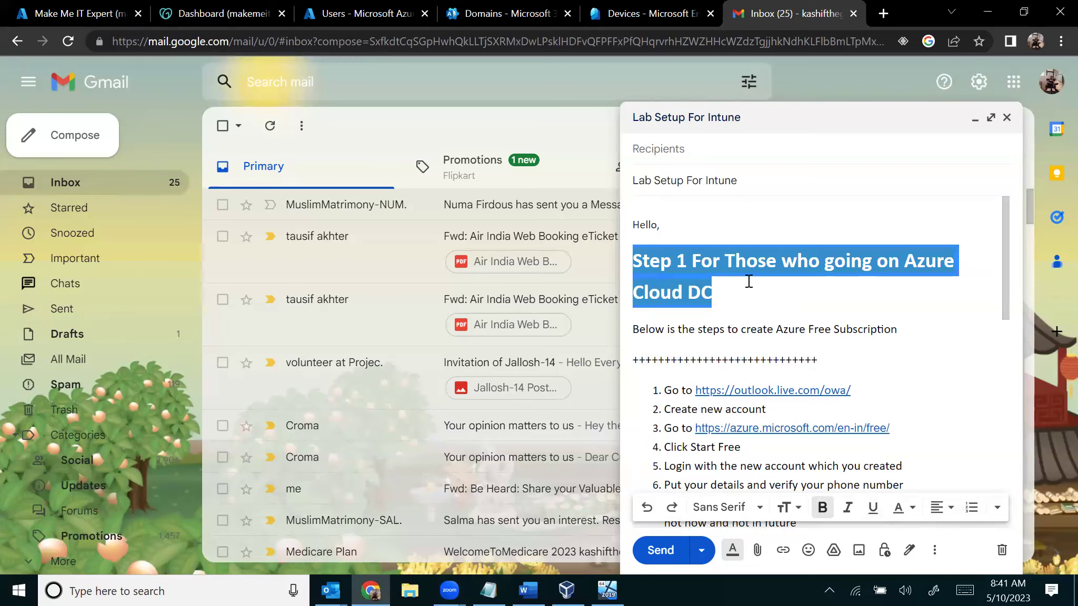
click(732, 295)
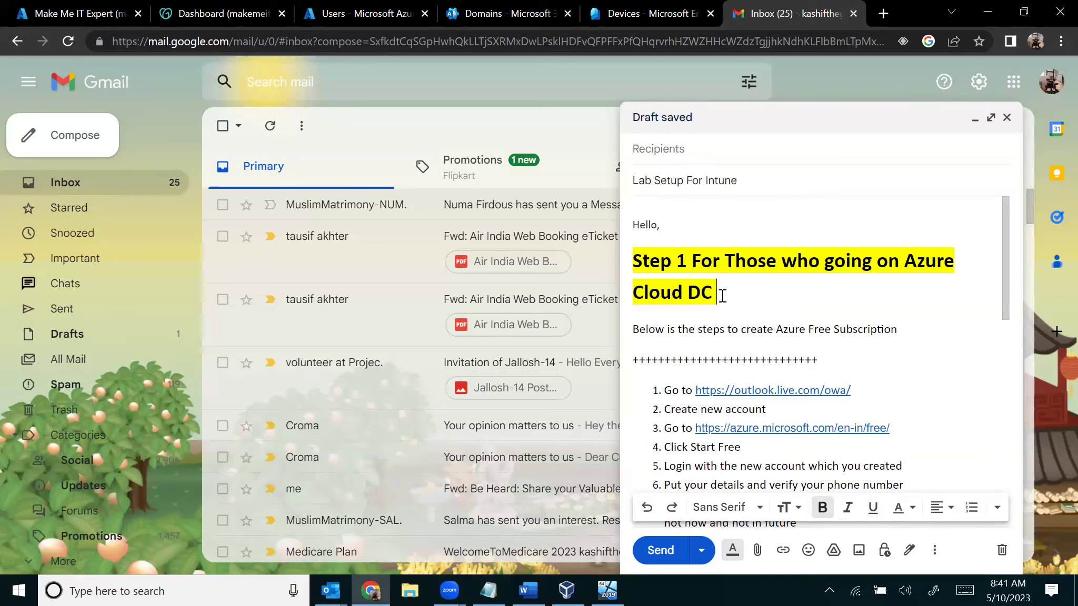
drag(1004, 256, 1011, 286)
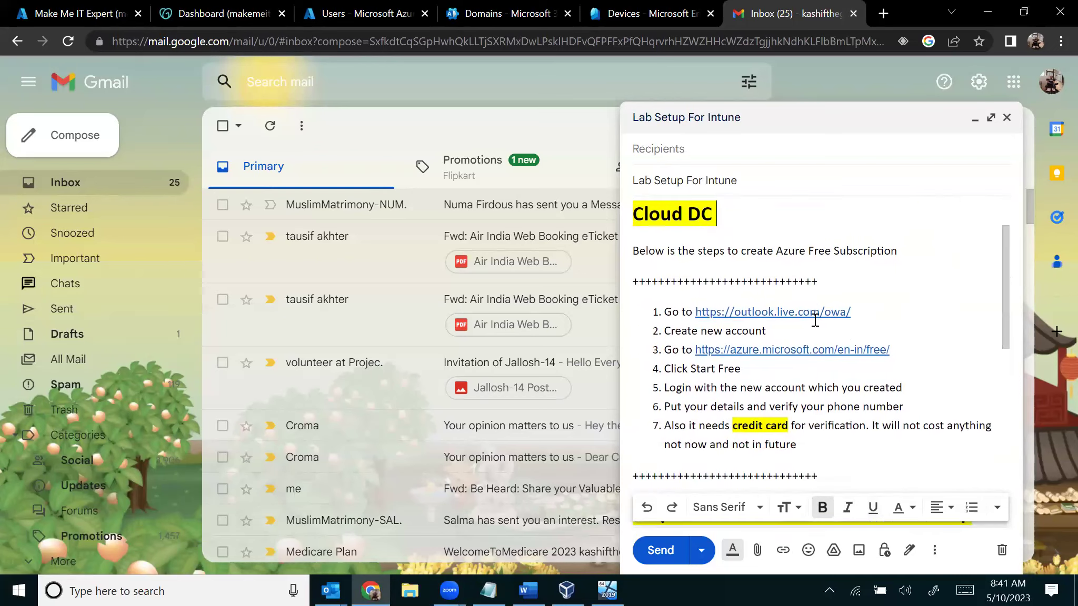
drag(665, 312, 836, 445)
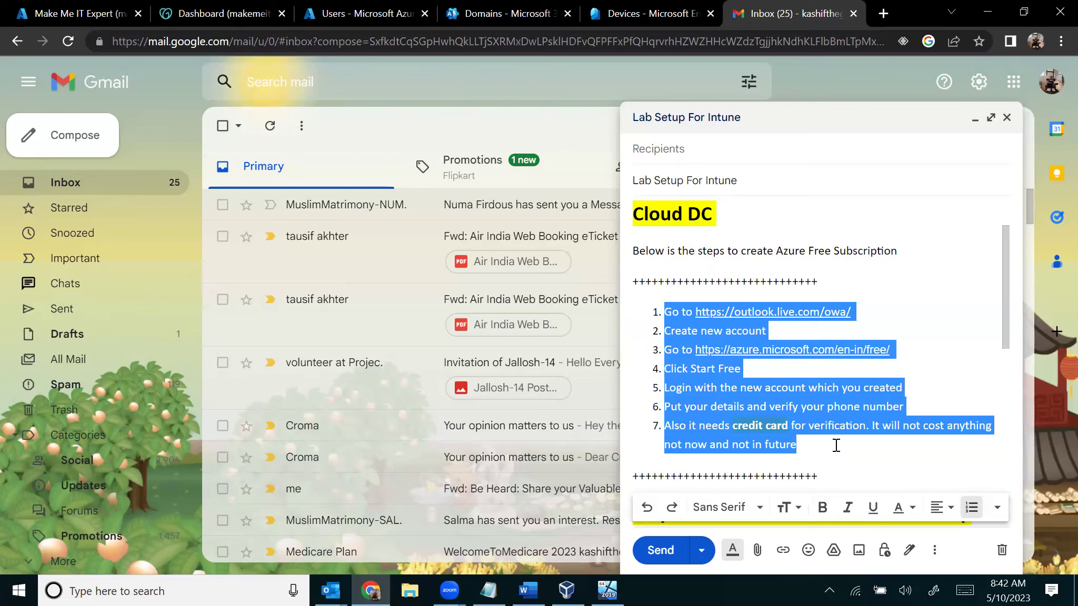
double_click(759, 420)
double_click(770, 421)
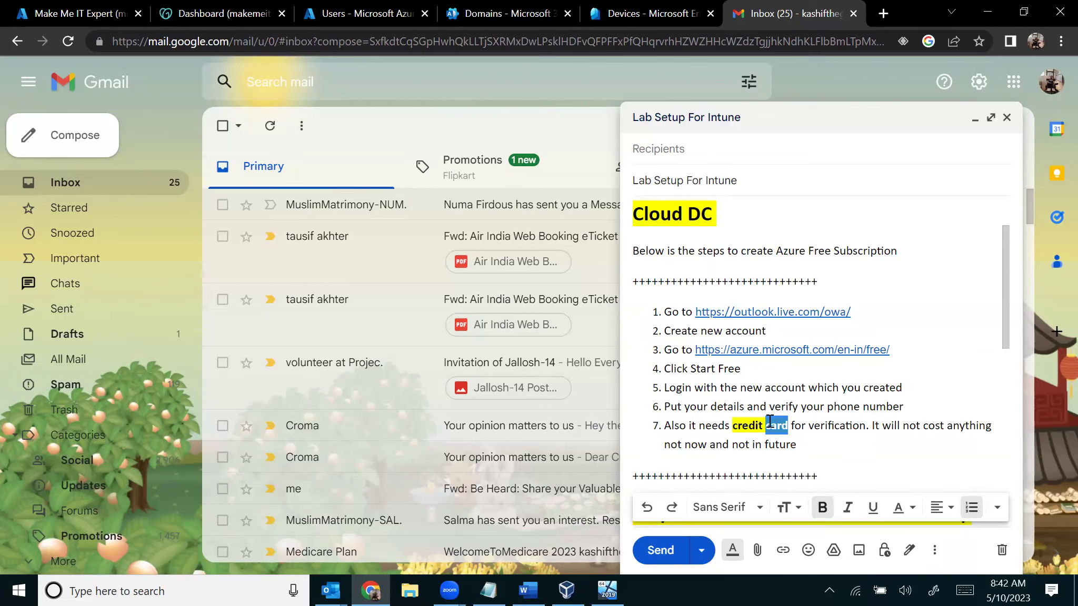
double_click(669, 310)
click(748, 425)
triple_click(671, 305)
click(671, 305)
drag(664, 311, 827, 444)
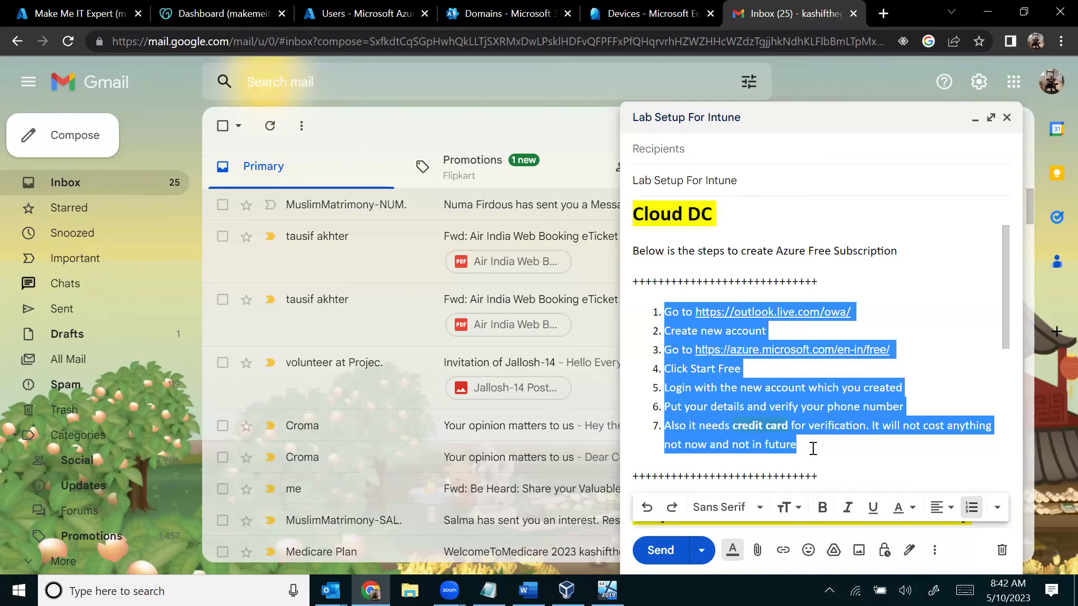
drag(1006, 271, 1043, 372)
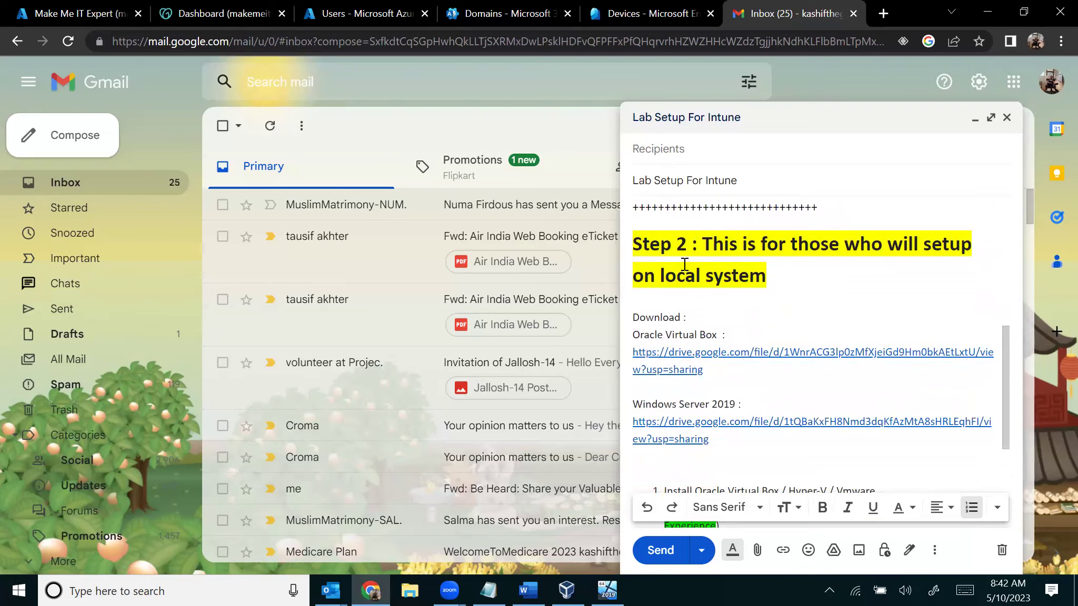
double_click(724, 244)
click(847, 265)
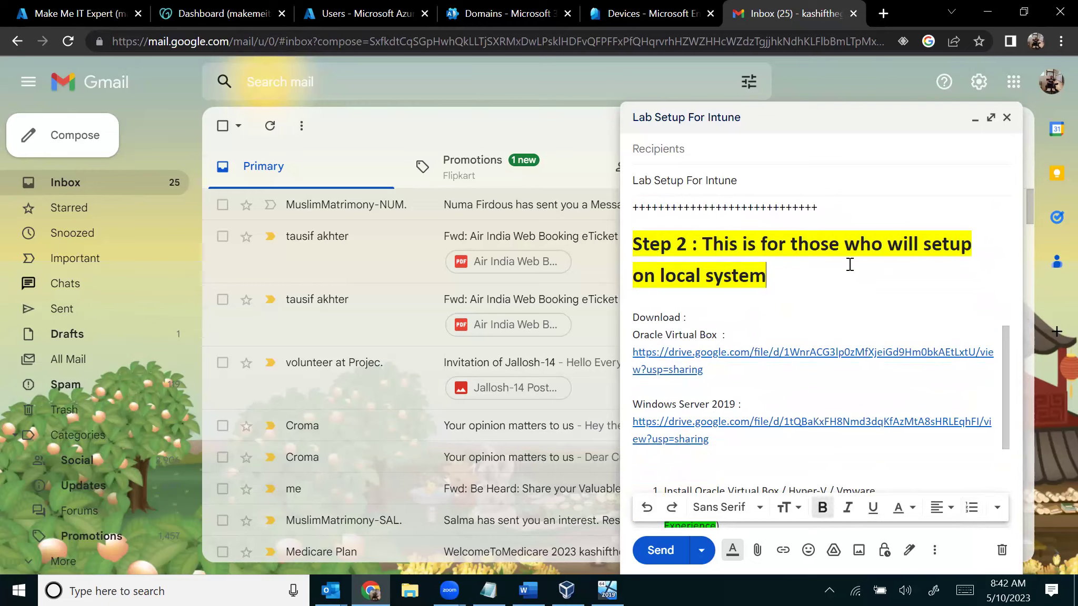
double_click(715, 283)
triple_click(716, 284)
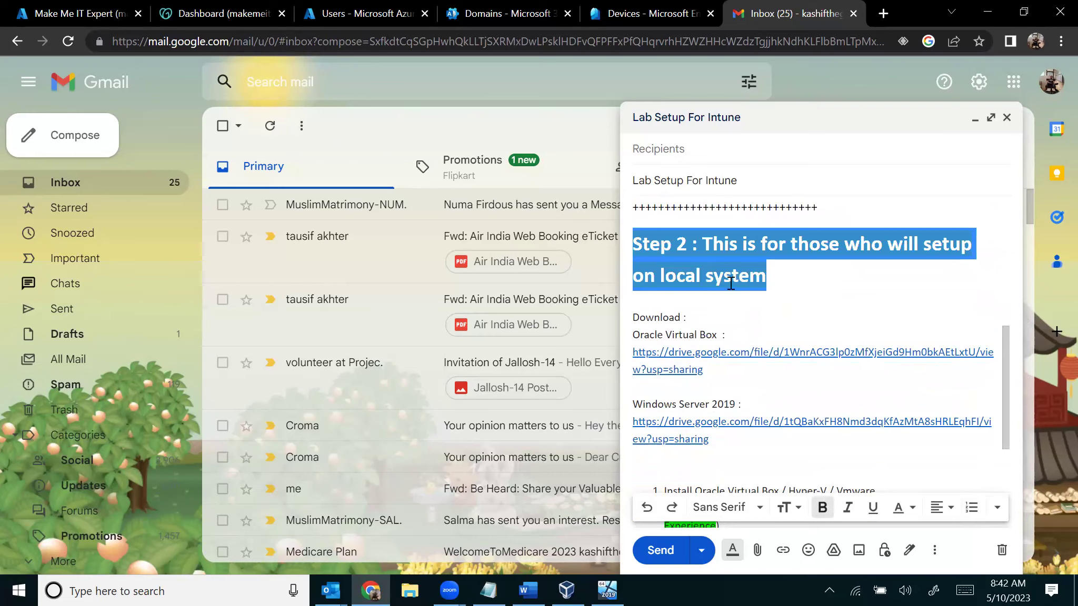
triple_click(663, 333)
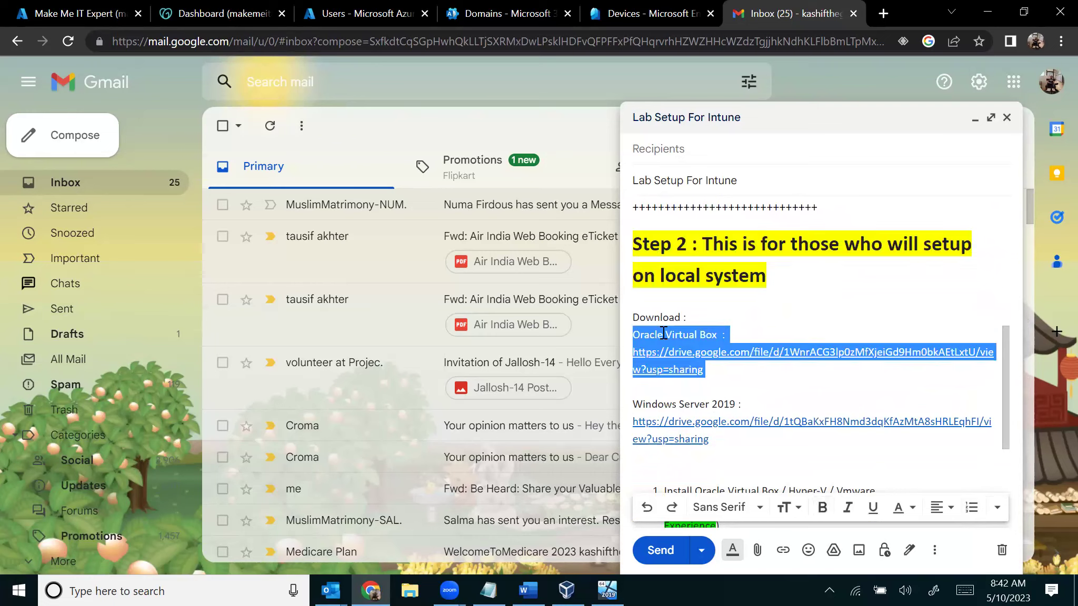
double_click(708, 335)
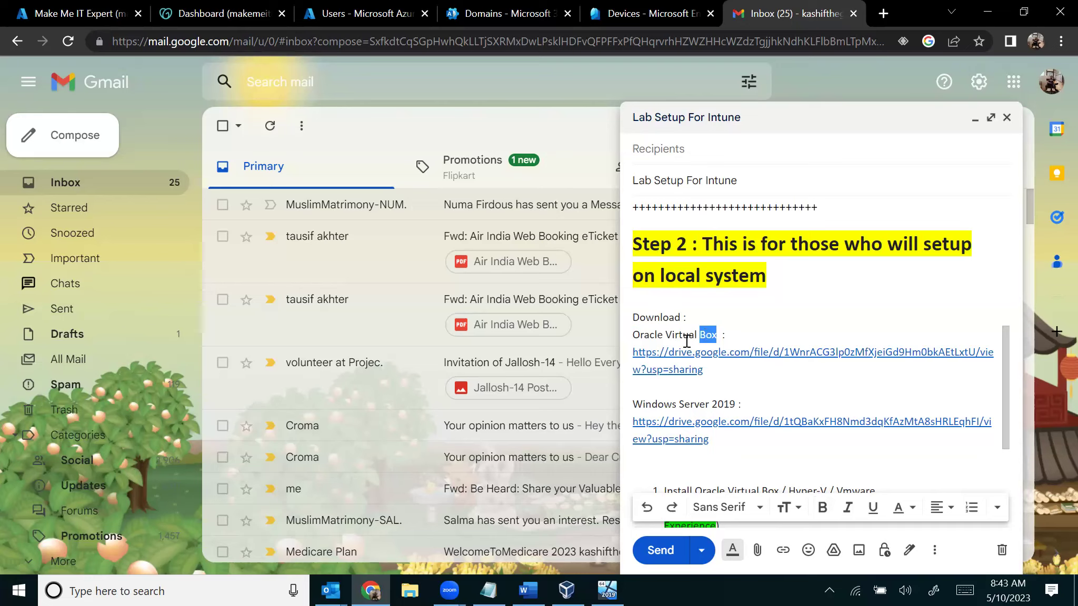
triple_click(649, 335)
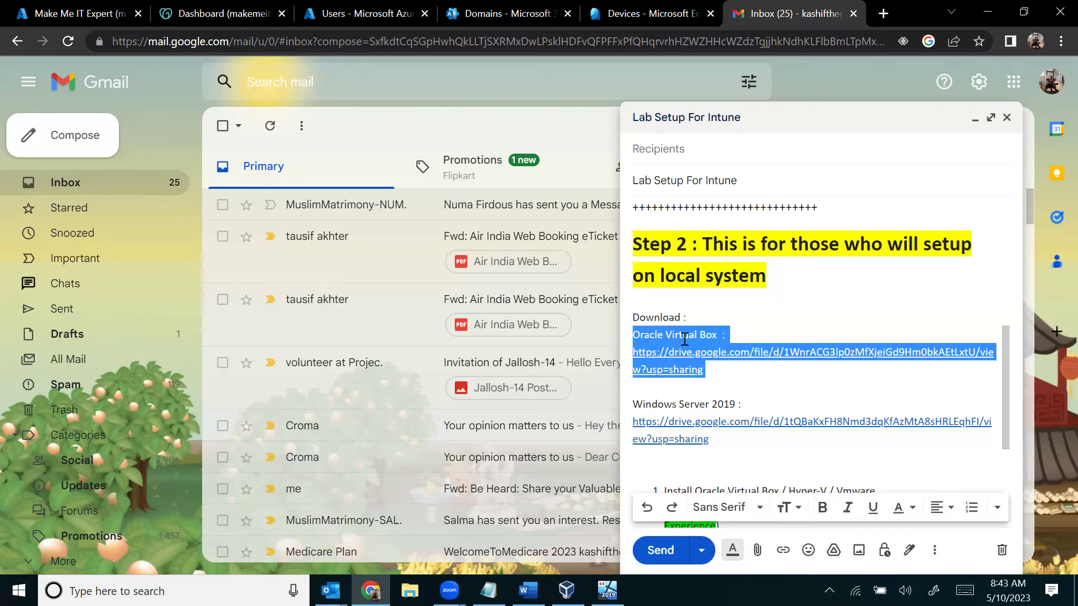
click(731, 355)
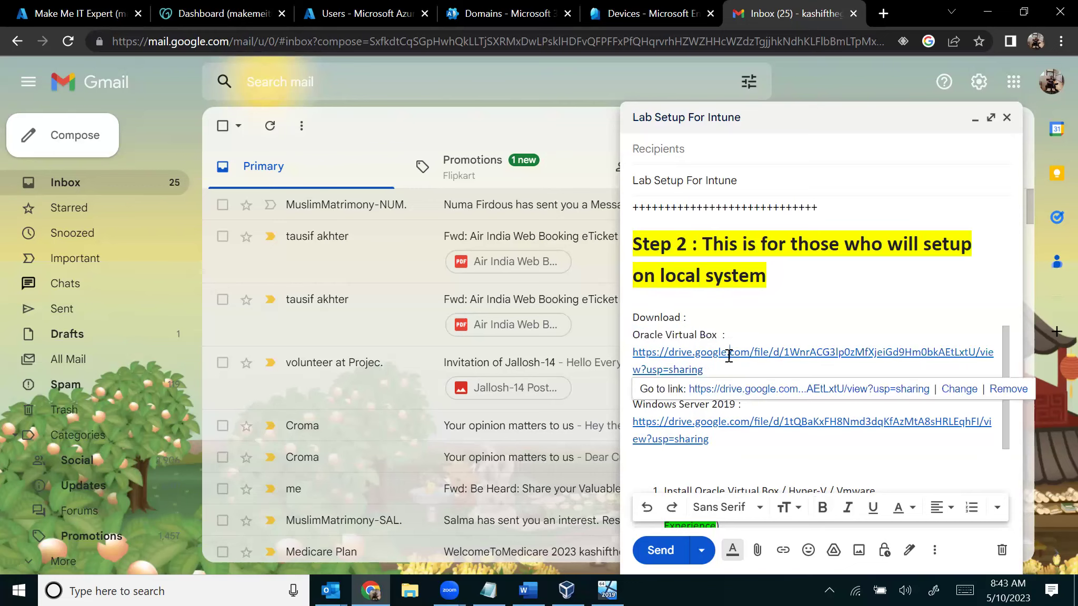
click(750, 329)
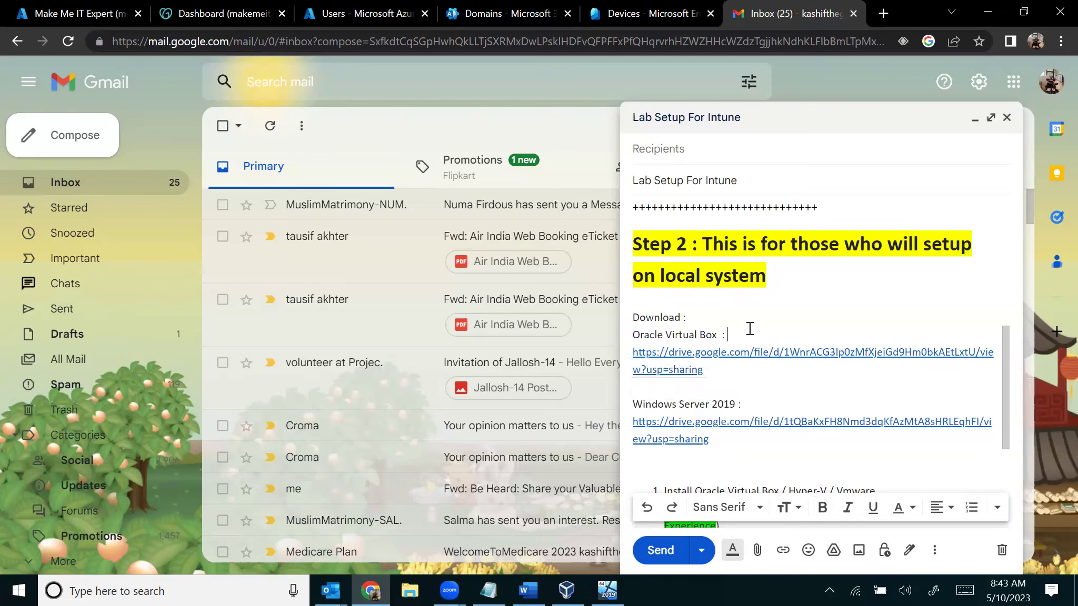
double_click(680, 406)
click(767, 403)
scroll(1007, 355, down, 2)
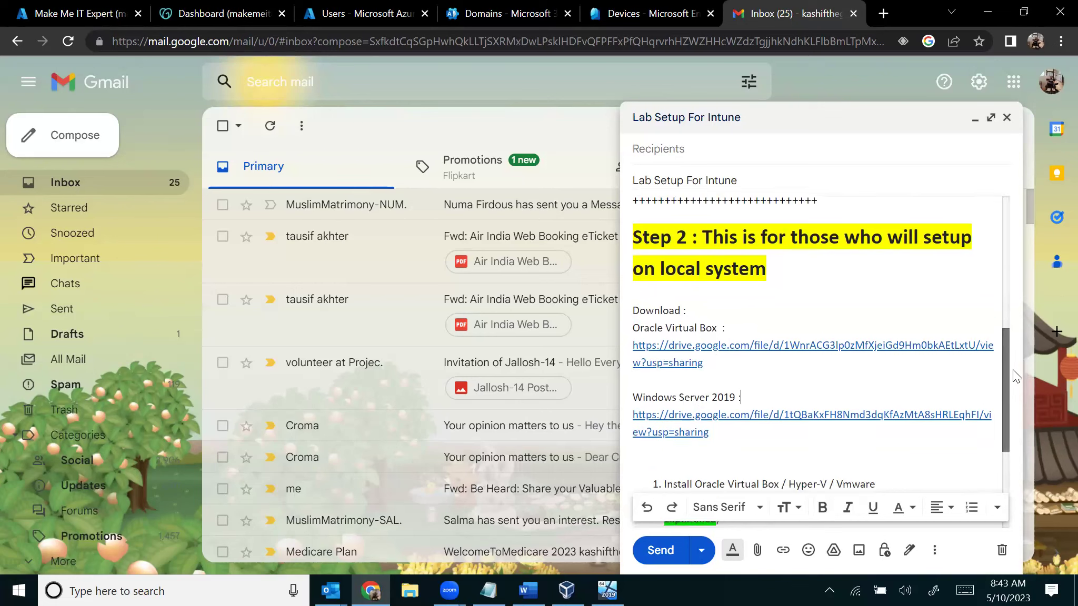
Go through the draft's list items, from Windows Server 2019 Datacenter to the Domain RAM and disk specs
triple_click(748, 363)
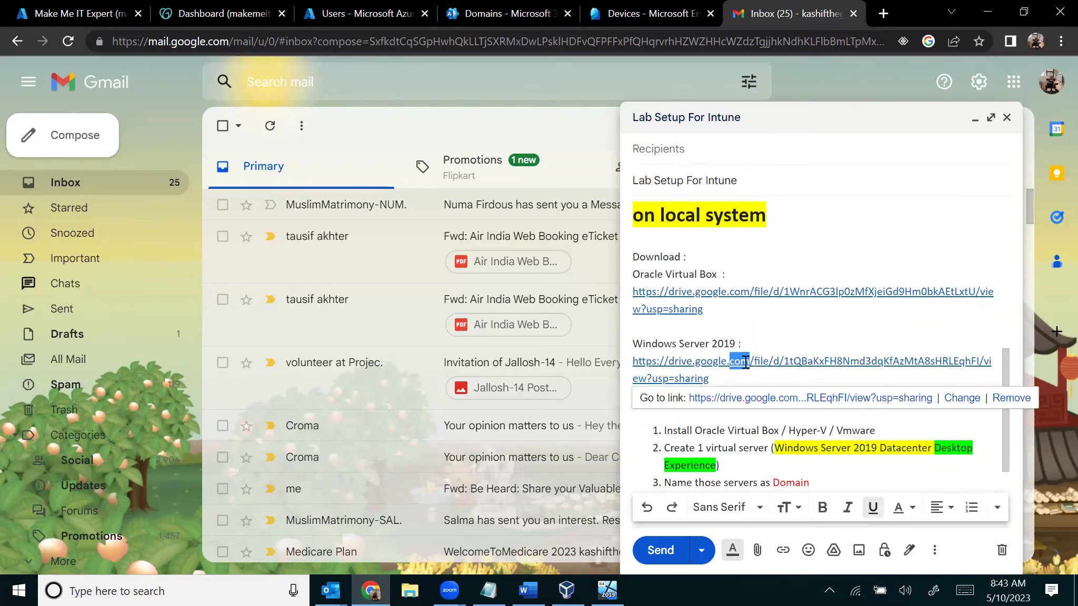
click(796, 329)
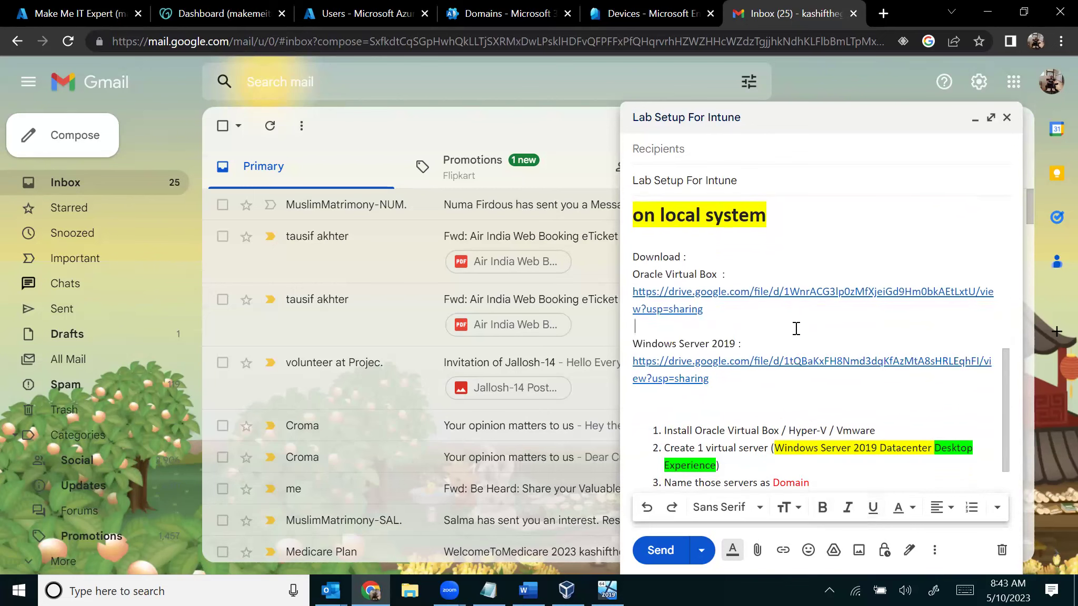
drag(682, 431, 769, 430)
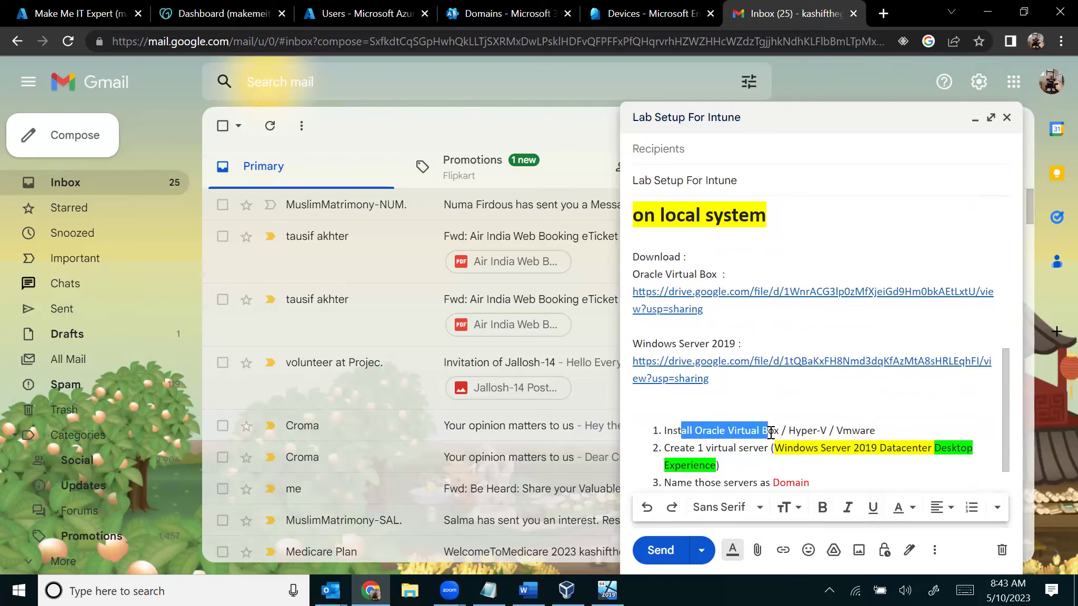
drag(1004, 363, 1009, 386)
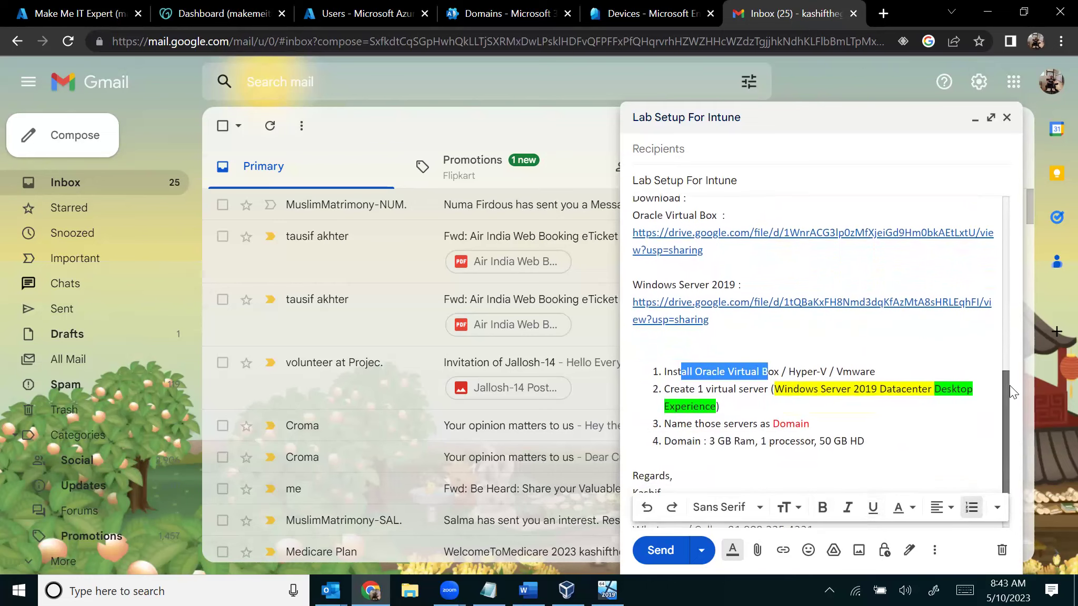
double_click(799, 371)
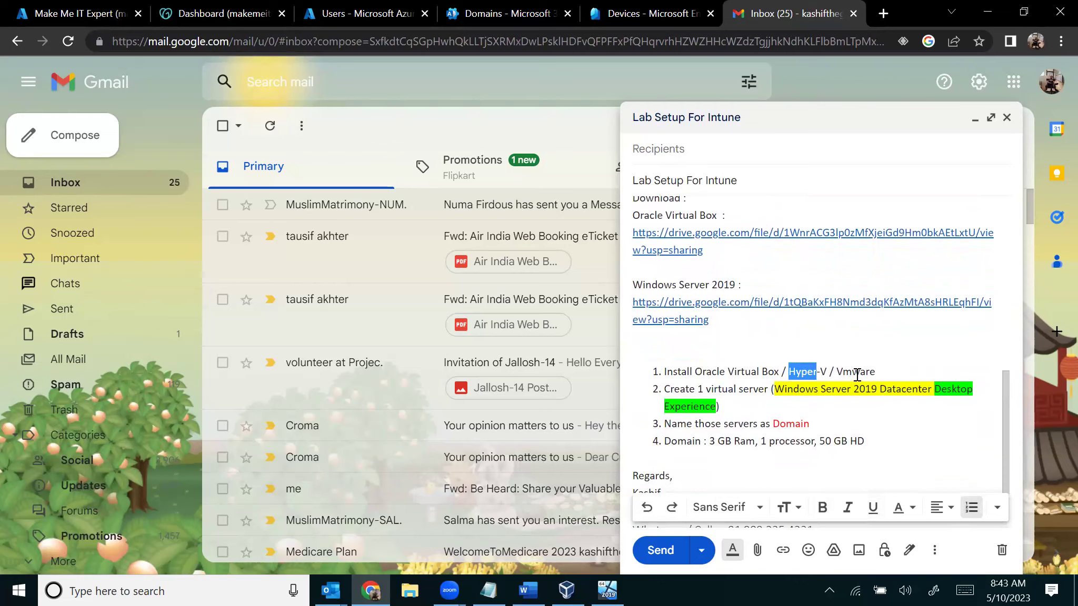
double_click(668, 389)
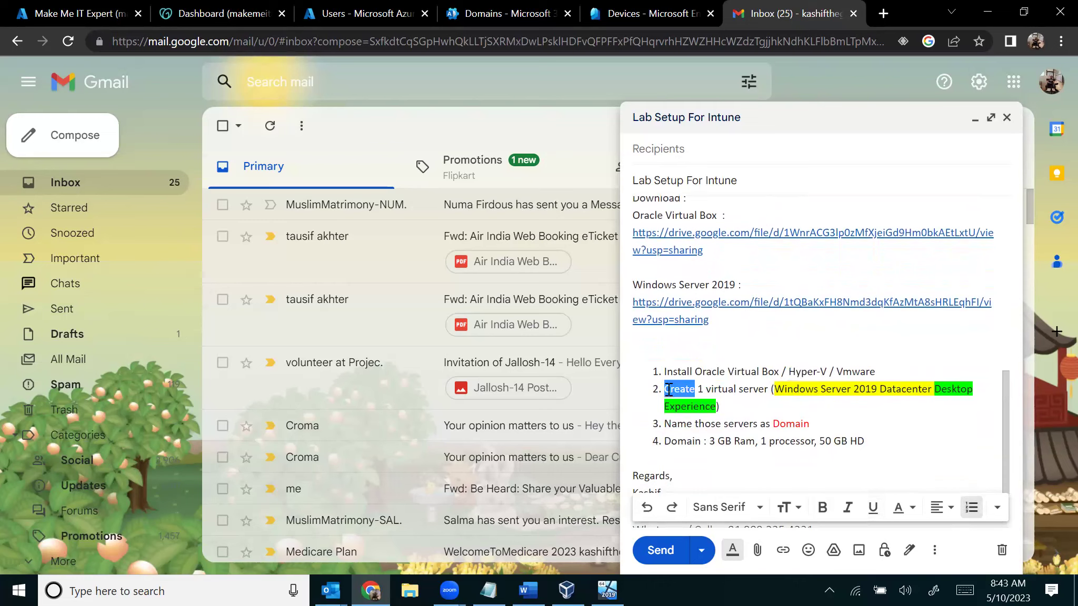
click(704, 389)
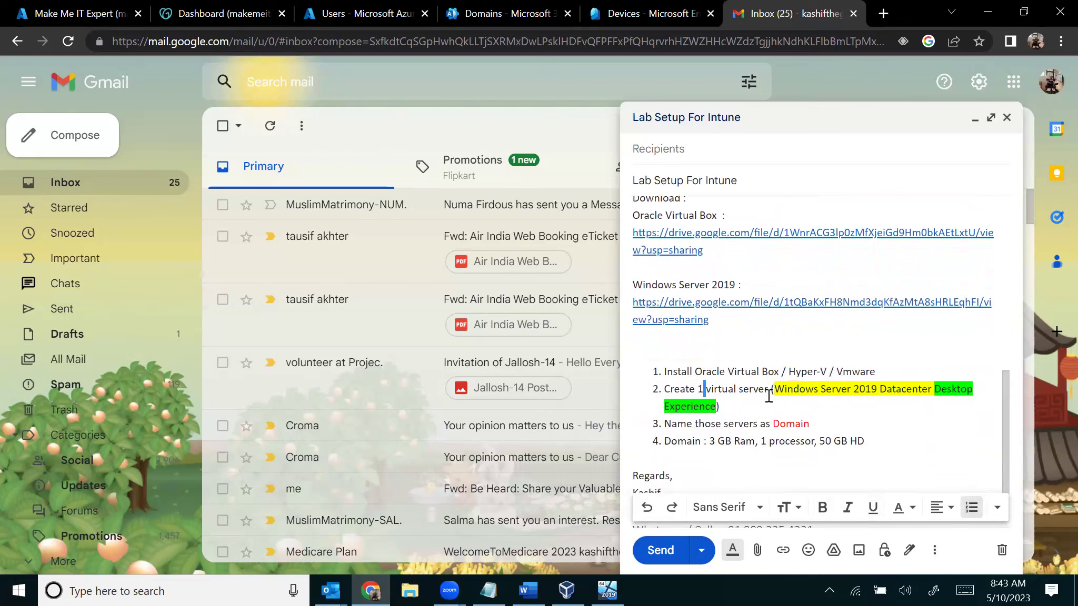
drag(772, 389, 969, 400)
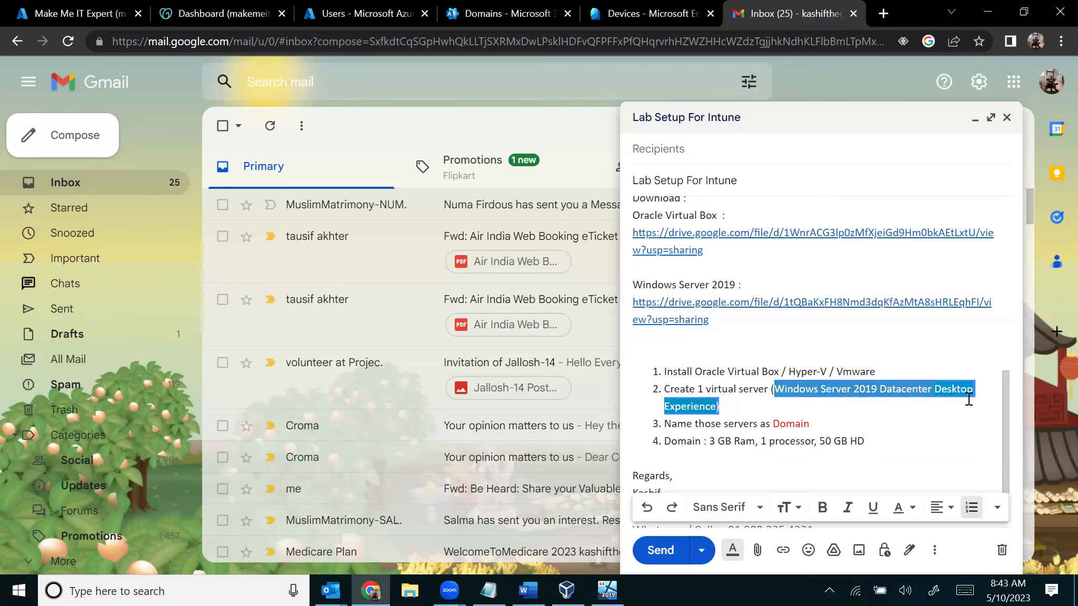
double_click(727, 425)
click(726, 425)
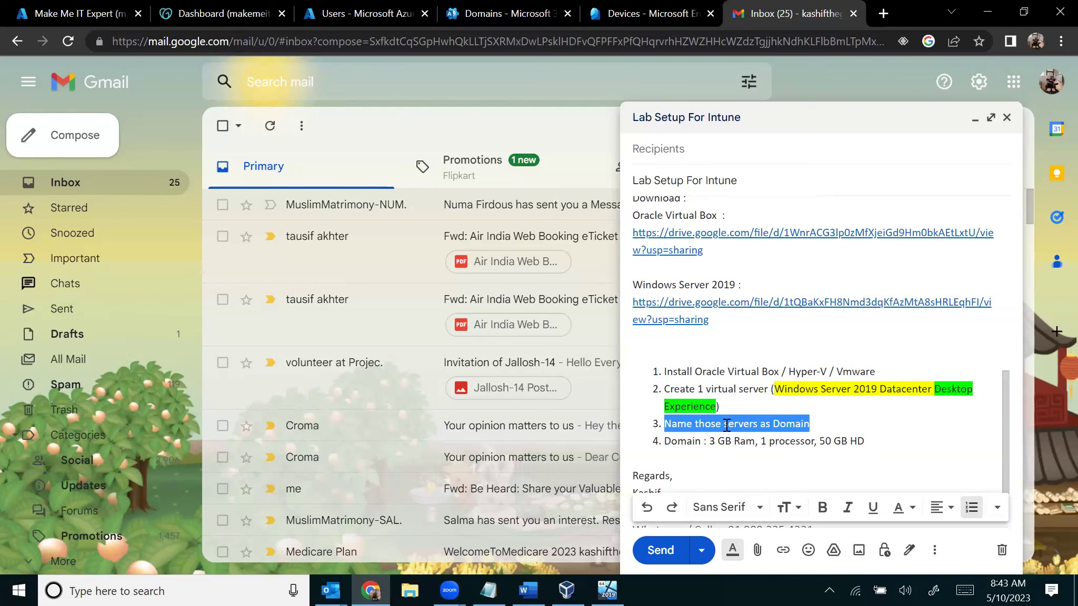
double_click(684, 441)
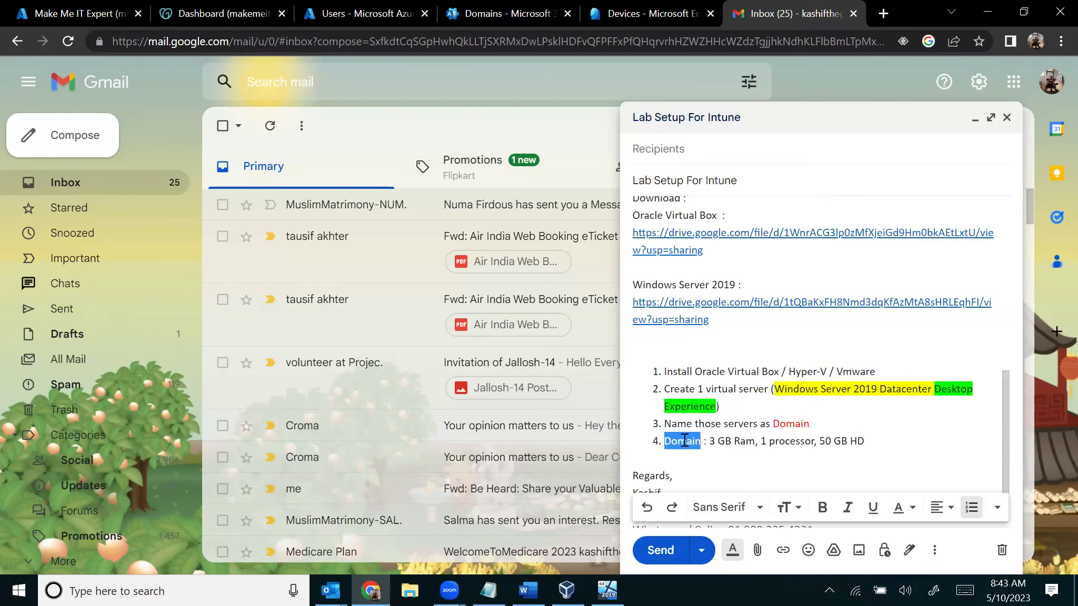
double_click(712, 441)
double_click(725, 441)
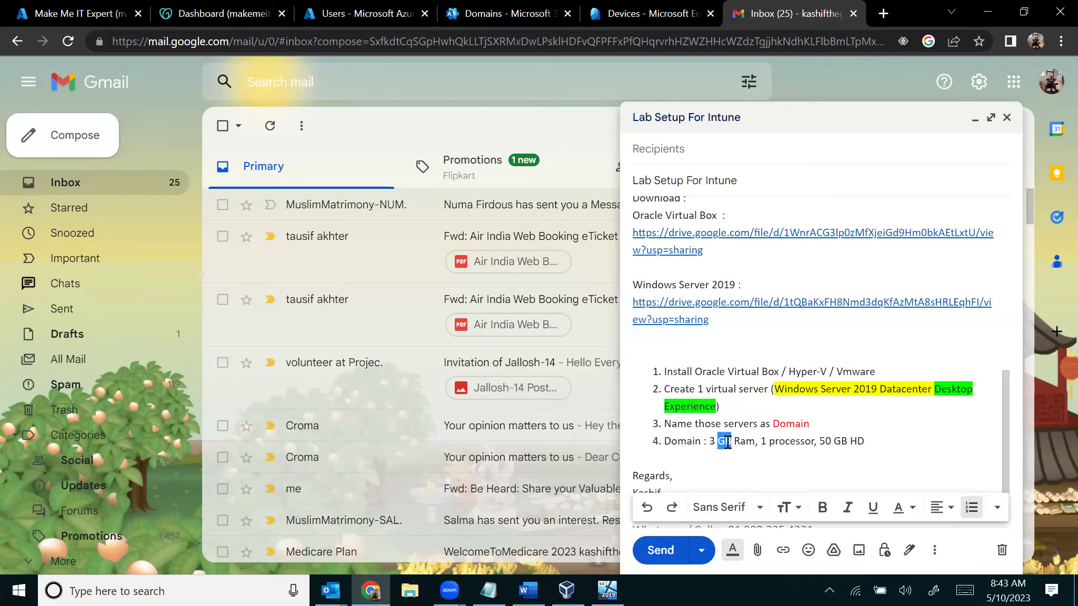
double_click(776, 441)
Change the Domain disk size from 50 GB HD to 70 GB HD, then select all addresses in Notepad
triple_click(775, 441)
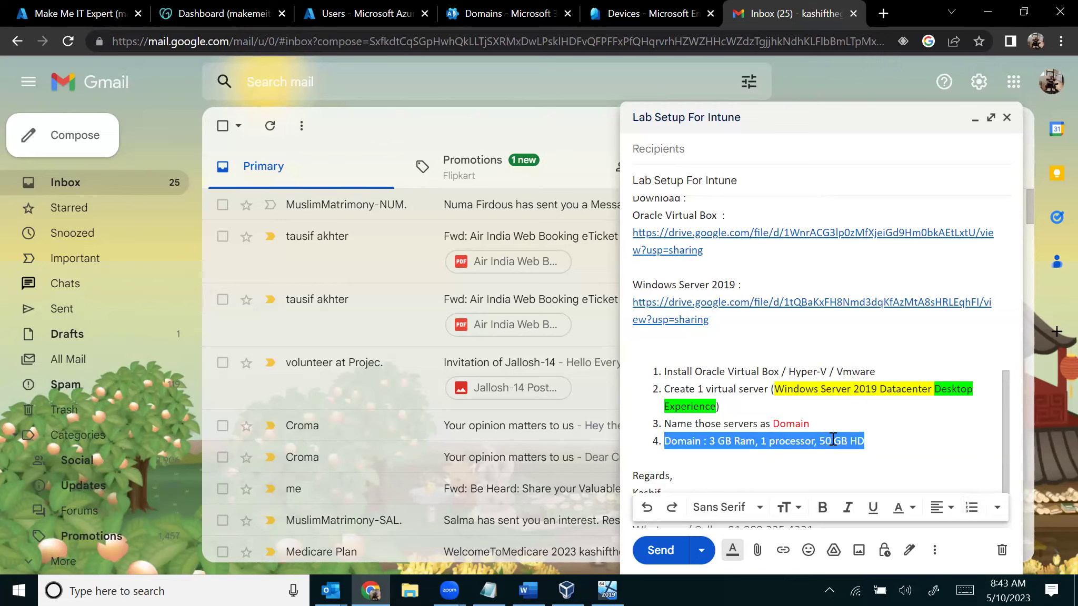
click(832, 441)
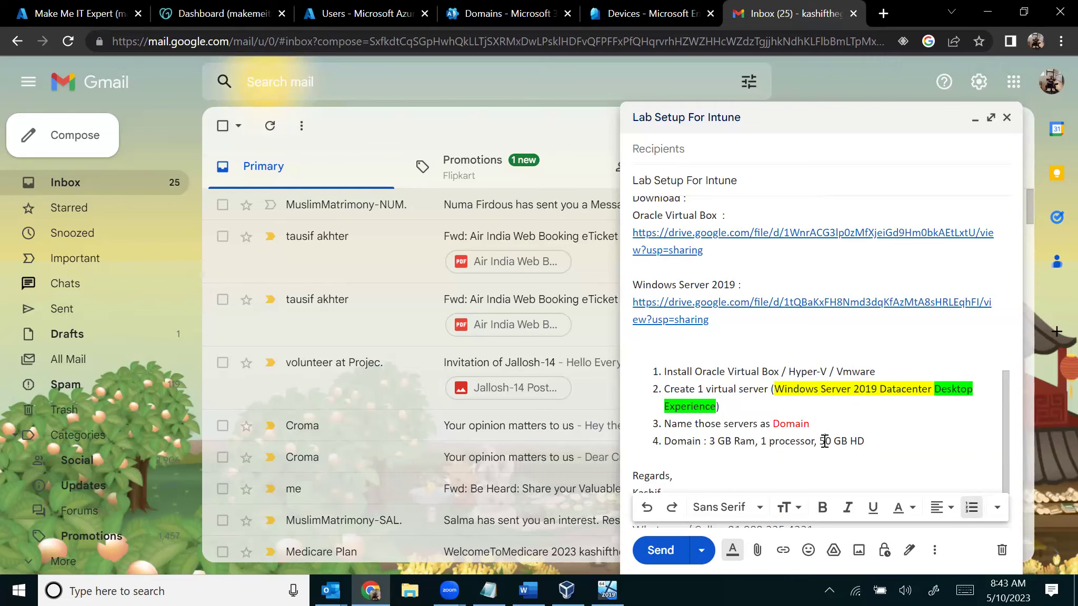
key(BackSpace)
right_click(859, 463)
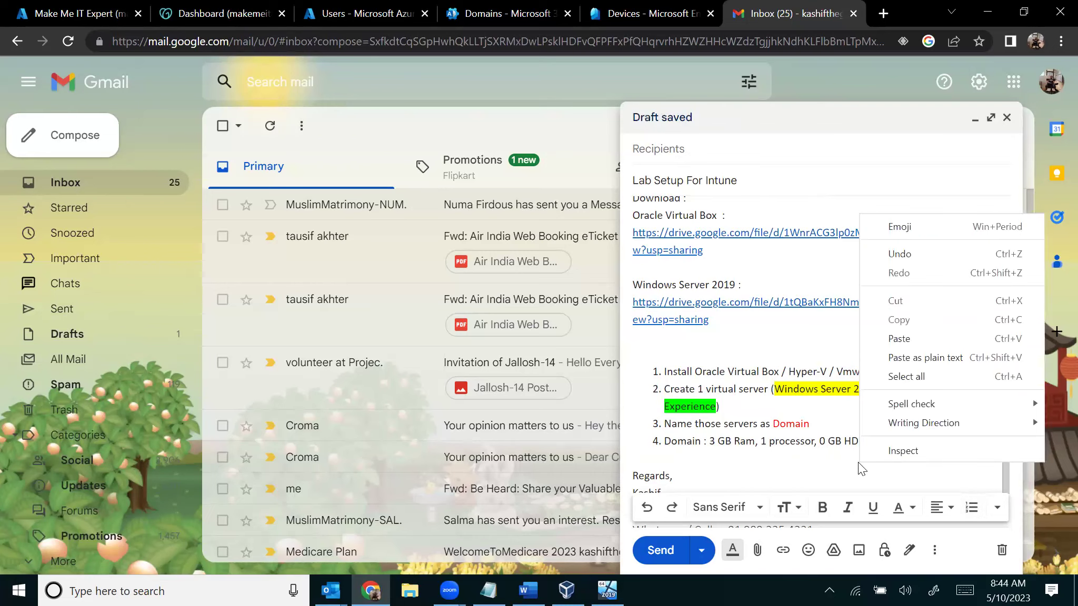
click(816, 442)
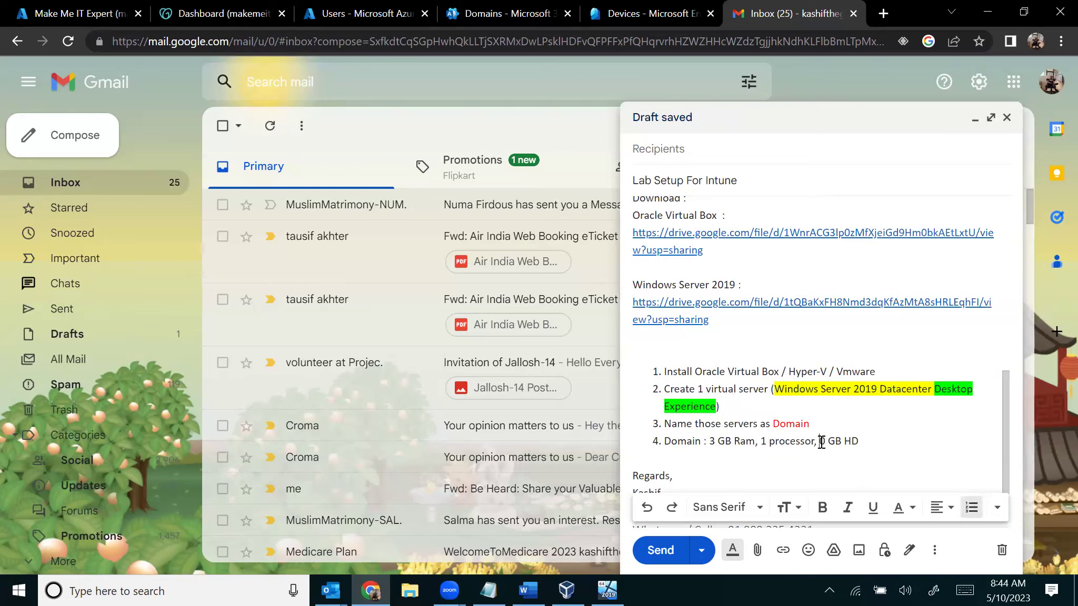
text(7)
click(873, 448)
click(498, 582)
key(ctrl+a)
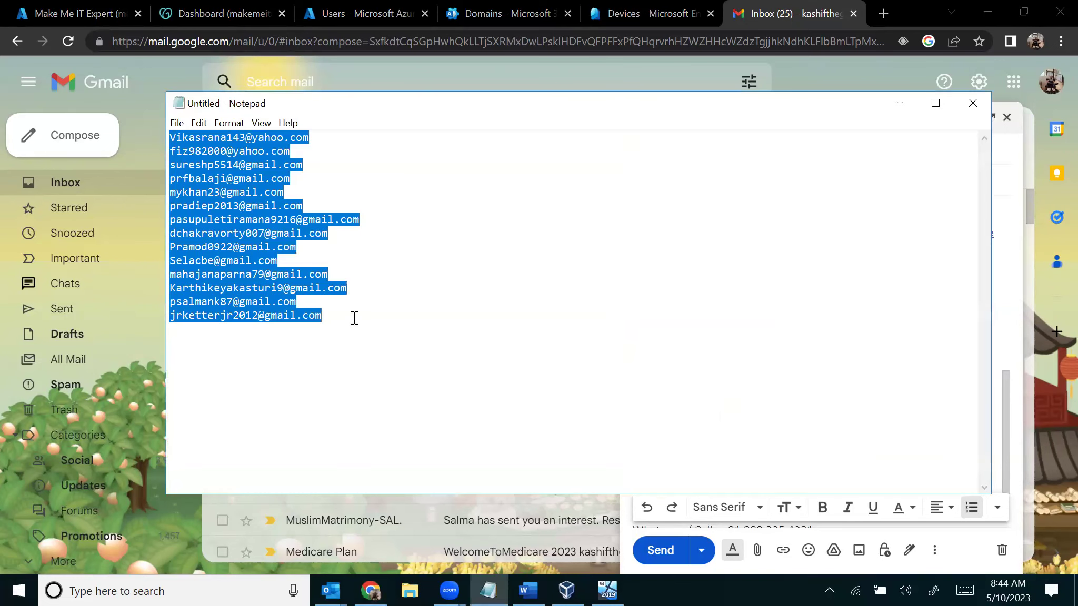
Paste the copied Notepad address list into the draft's To field
click(896, 98)
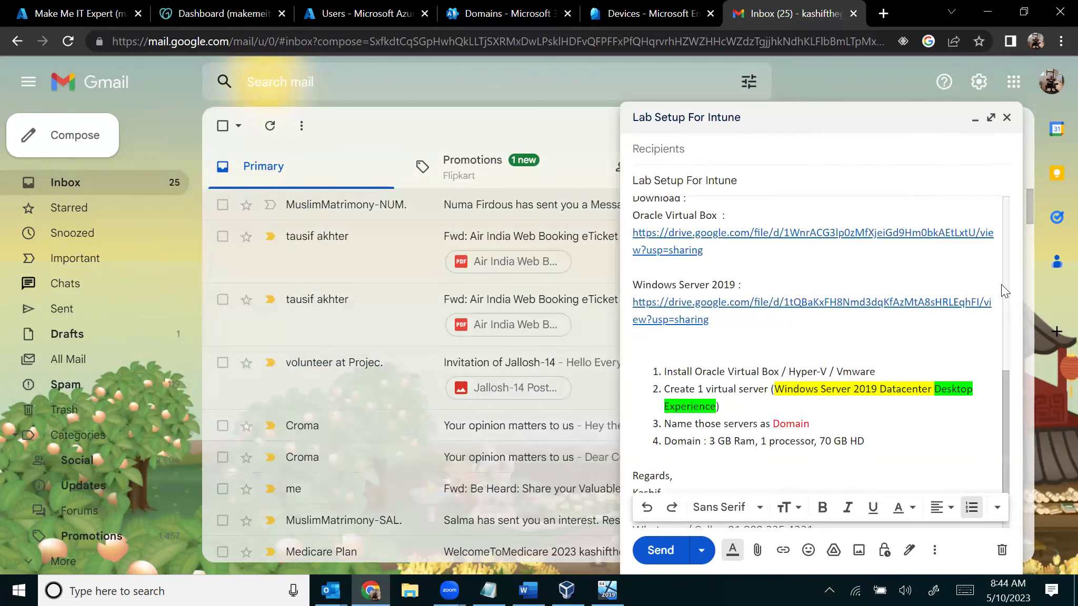
scroll(1010, 273, up, 5)
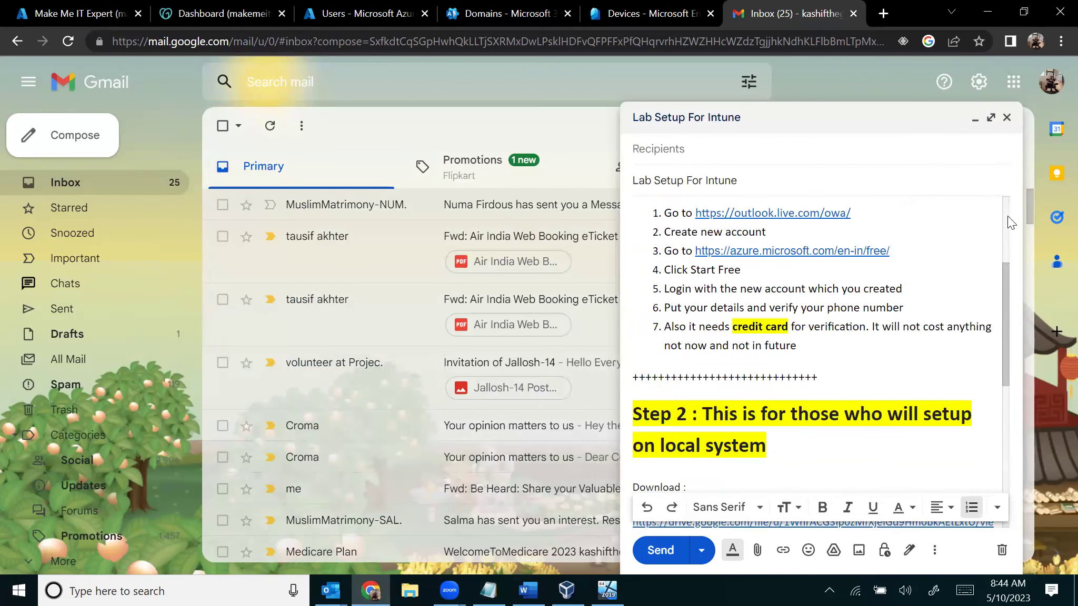
scroll(1009, 220, up, 3)
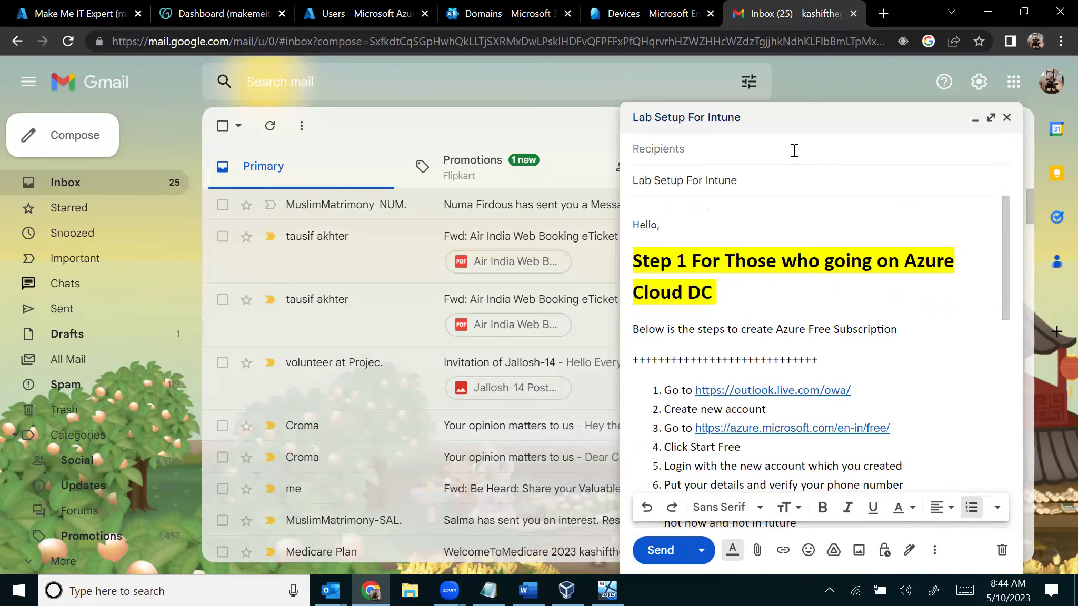
click(794, 150)
key(ctrl+v)
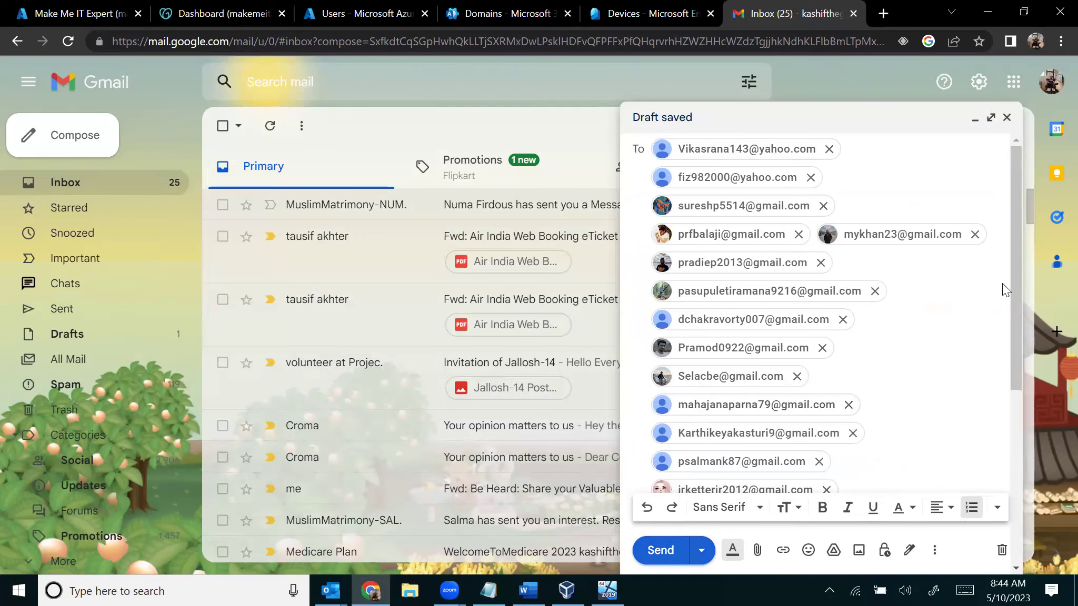
drag(1015, 258, 1020, 446)
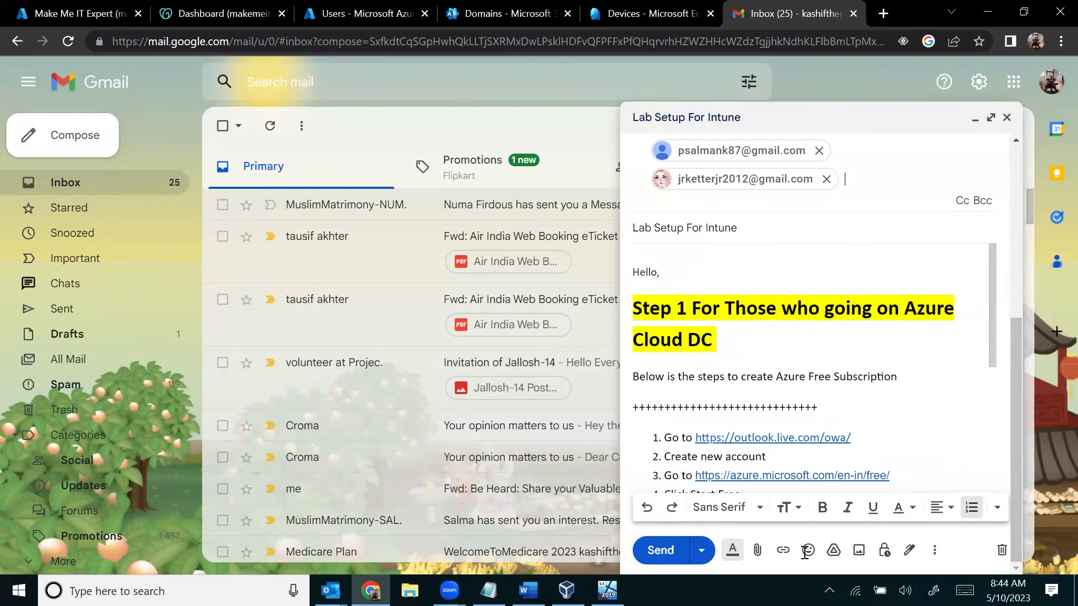
Send the Lab Setup For Intune email, then read it from the Sent folder
click(678, 550)
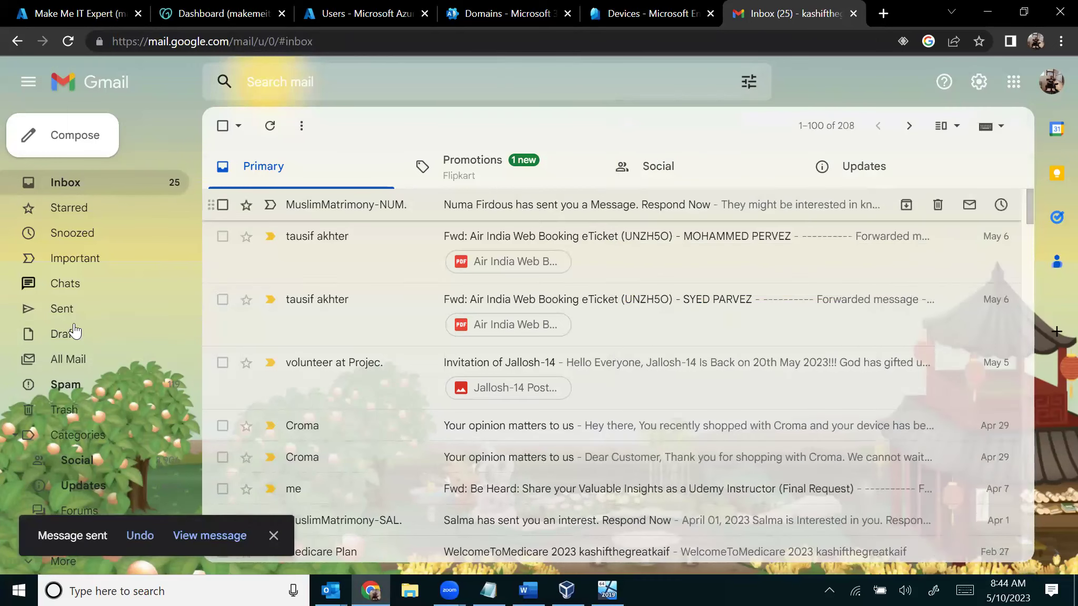
click(81, 310)
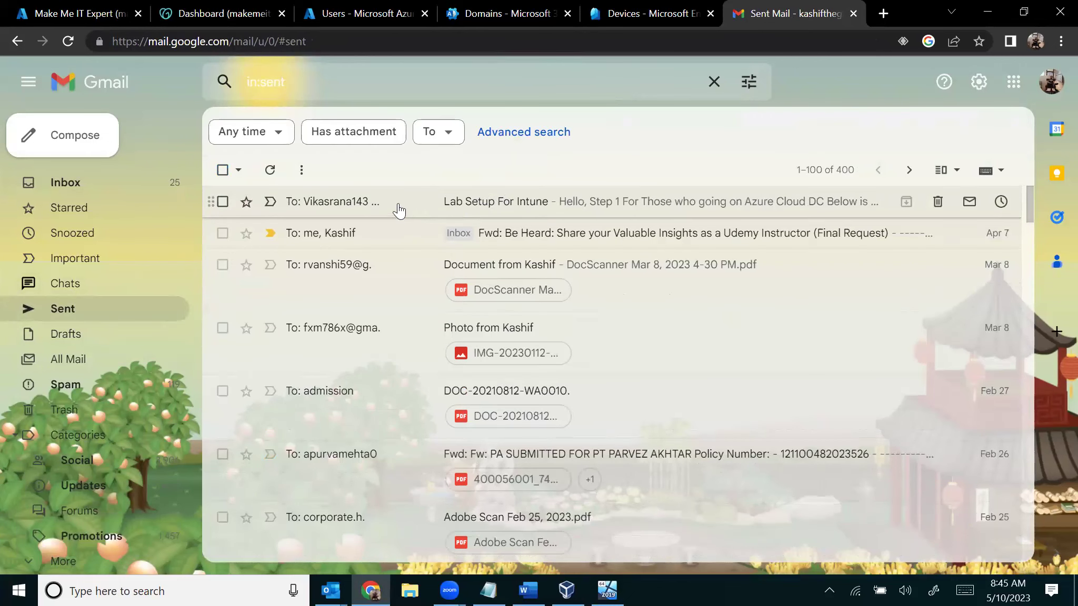
click(406, 207)
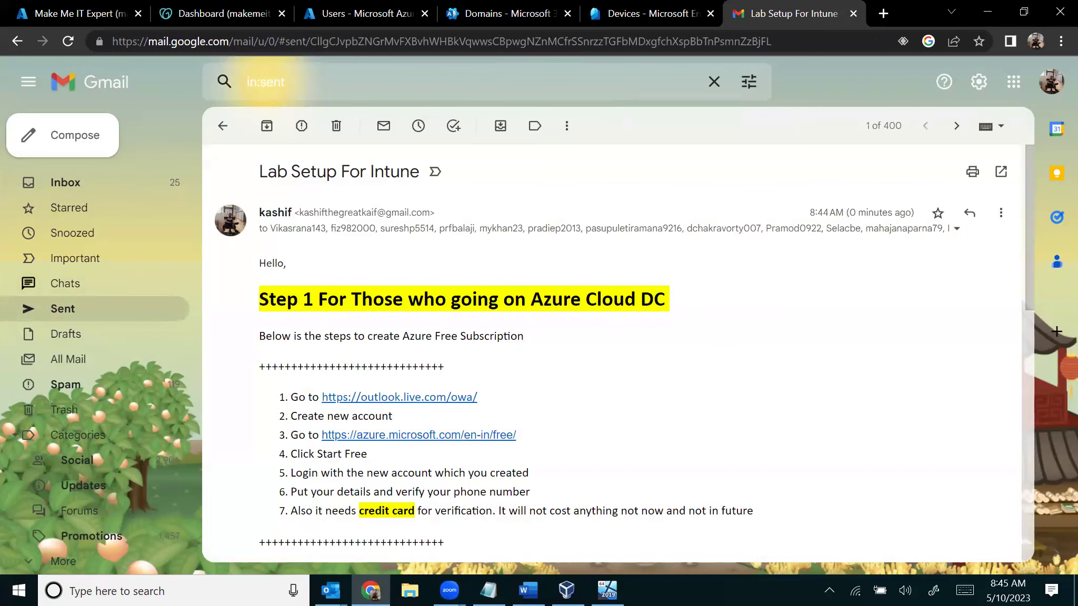
scroll(736, 375, down, 5)
scroll(736, 375, up, 1)
scroll(736, 375, down, 1)
scroll(736, 375, up, 4)
scroll(738, 375, up, 1)
scroll(738, 375, down, 3)
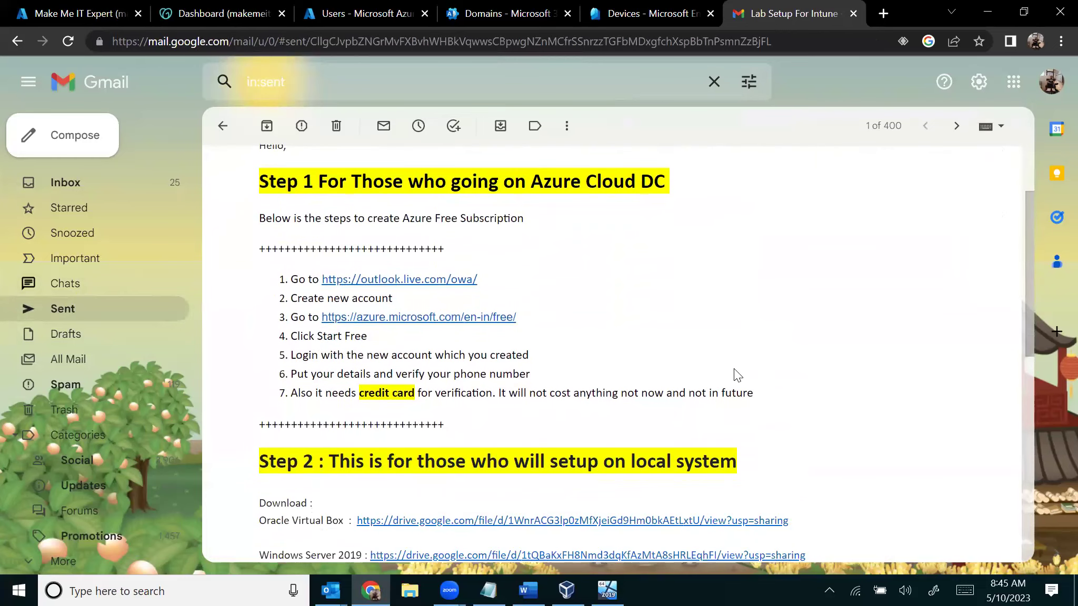
scroll(738, 375, down, 5)
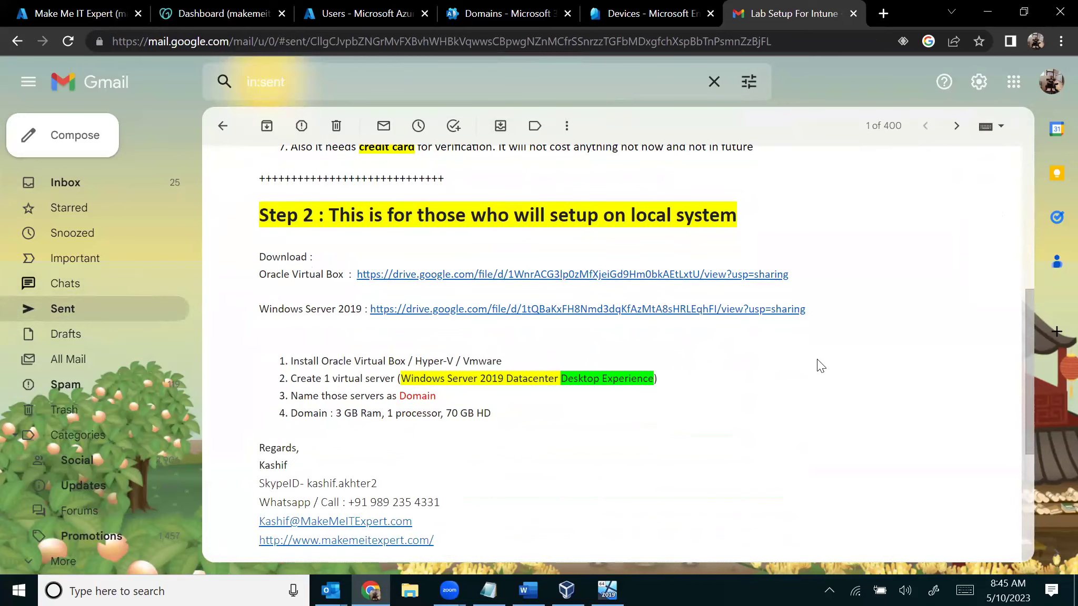
scroll(820, 366, up, 7)
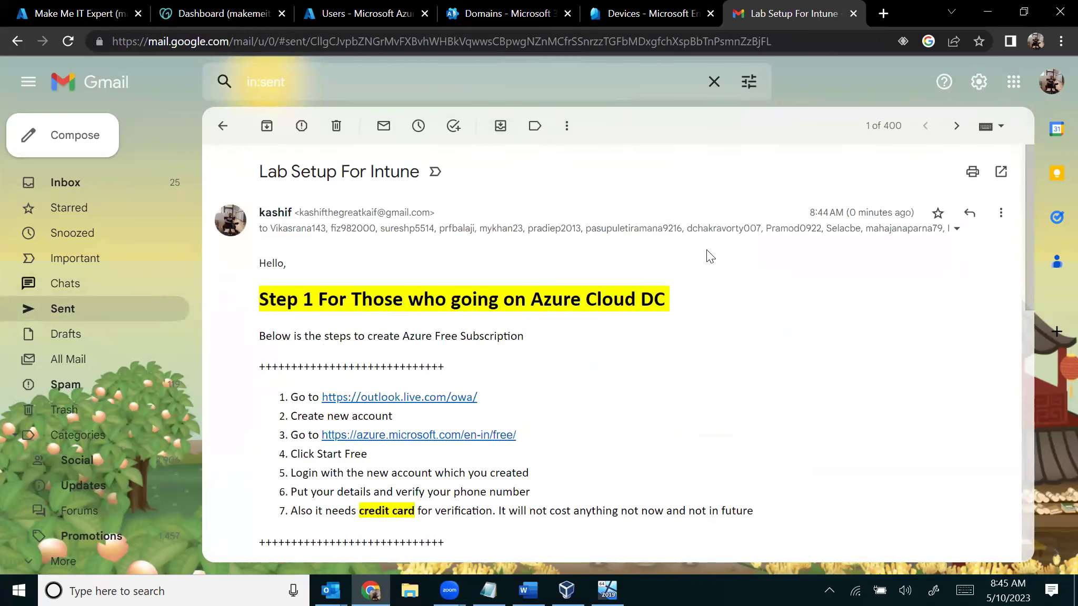
Reply to all on the sent lab email, asking recipients to also buy the cheapest domain
click(567, 127)
click(783, 315)
click(1001, 213)
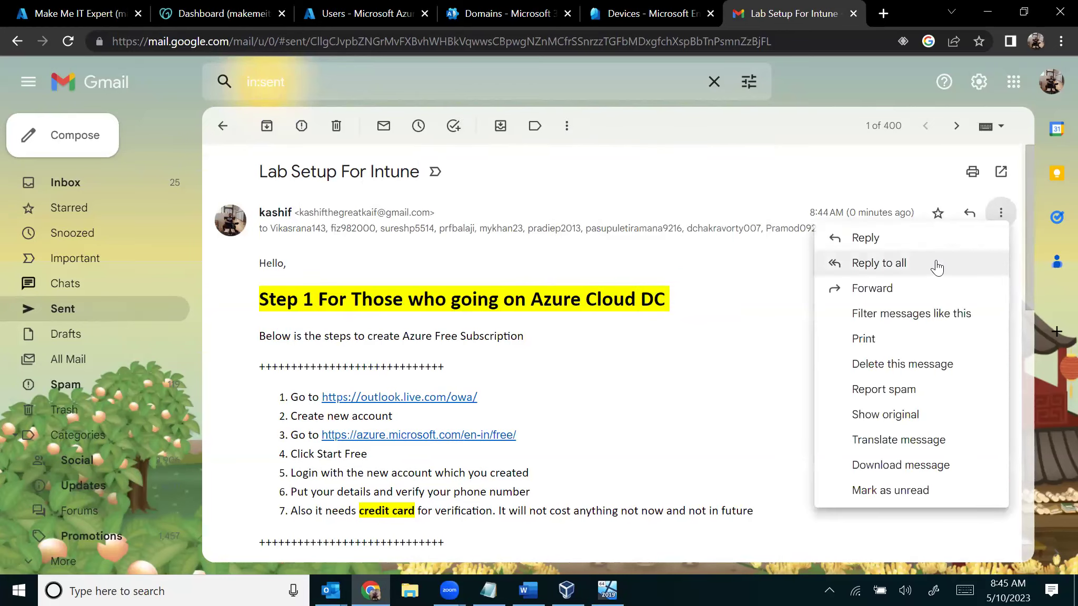
click(937, 268)
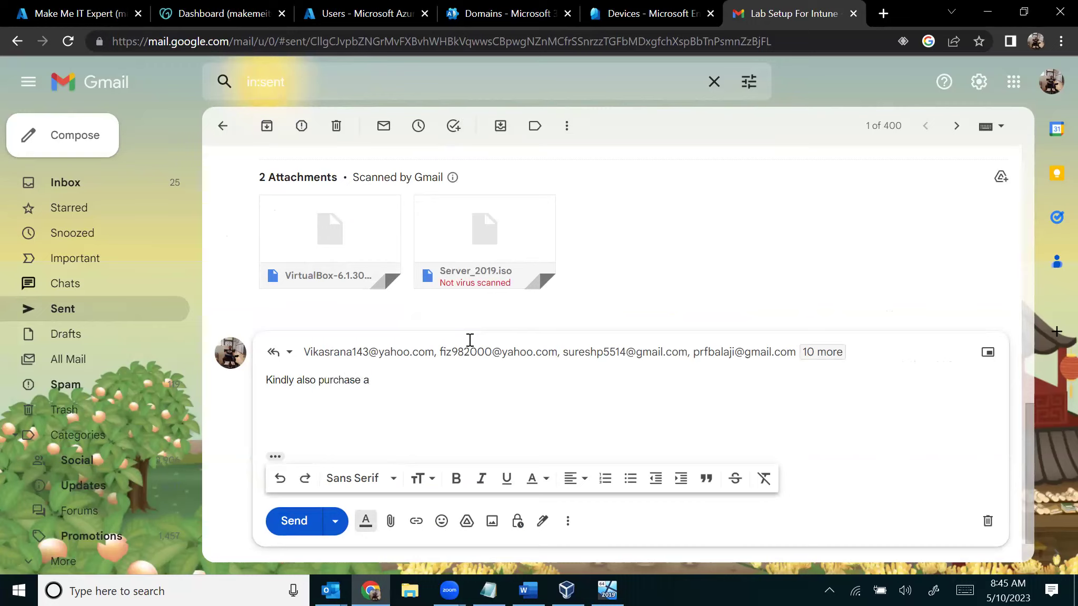
text(cheapest domain from Goday)
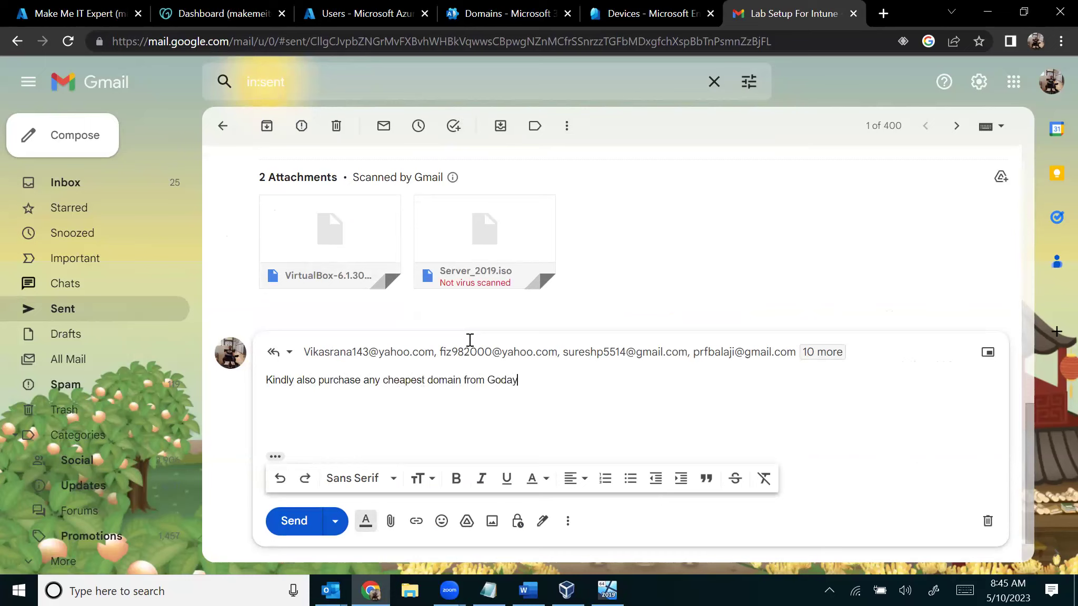
Open GoDaddy's domain registration page in a new tab, then return to the makemeitexpert.com dashboard
click(885, 14)
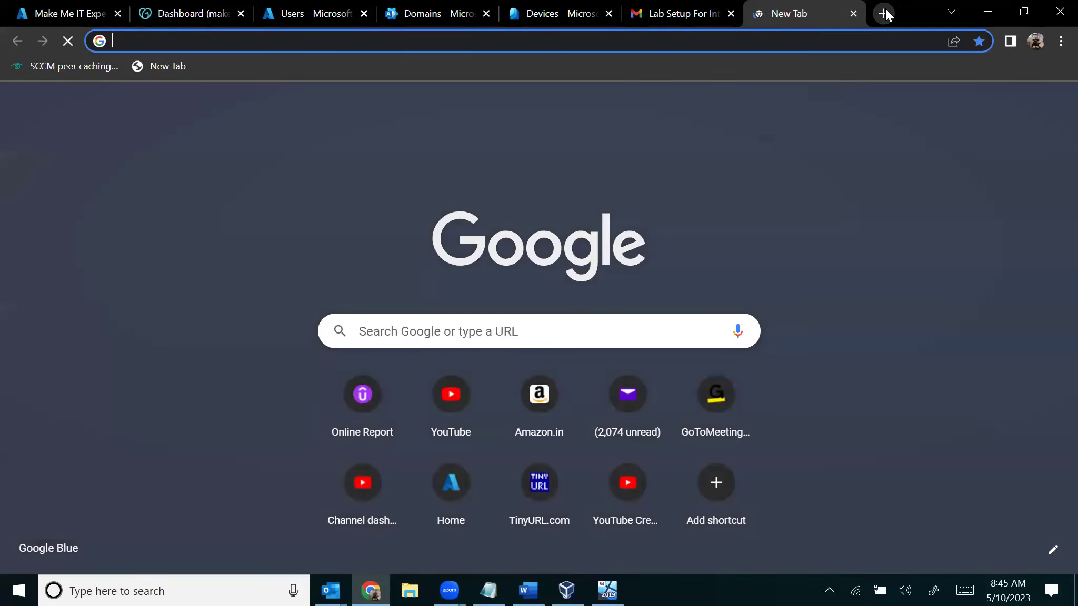
text(goday)
key(BackSpace)
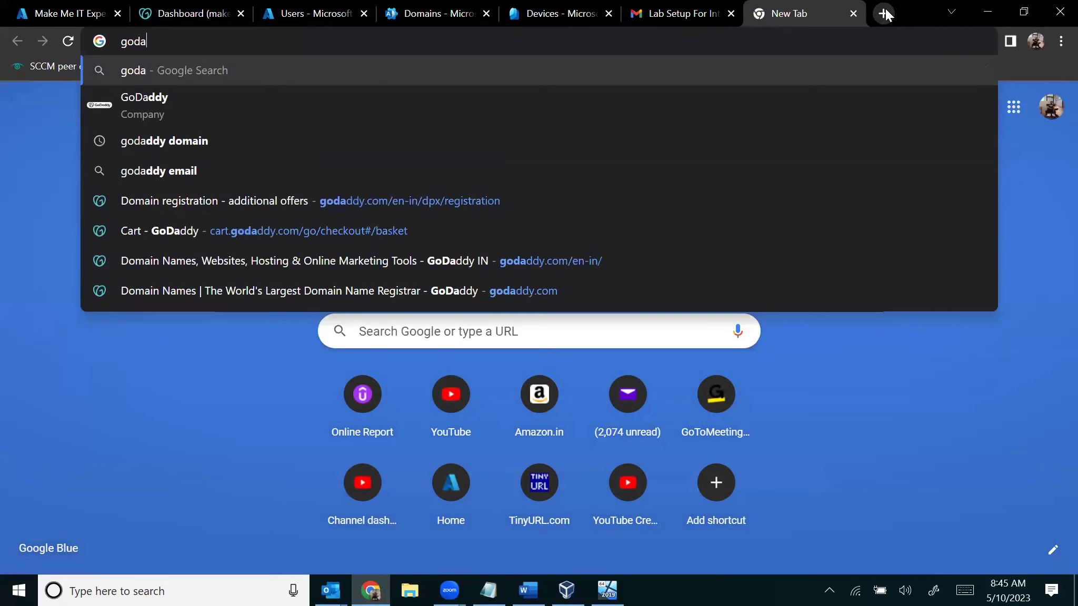
text(ddy.com/en-in/dpx/registration)
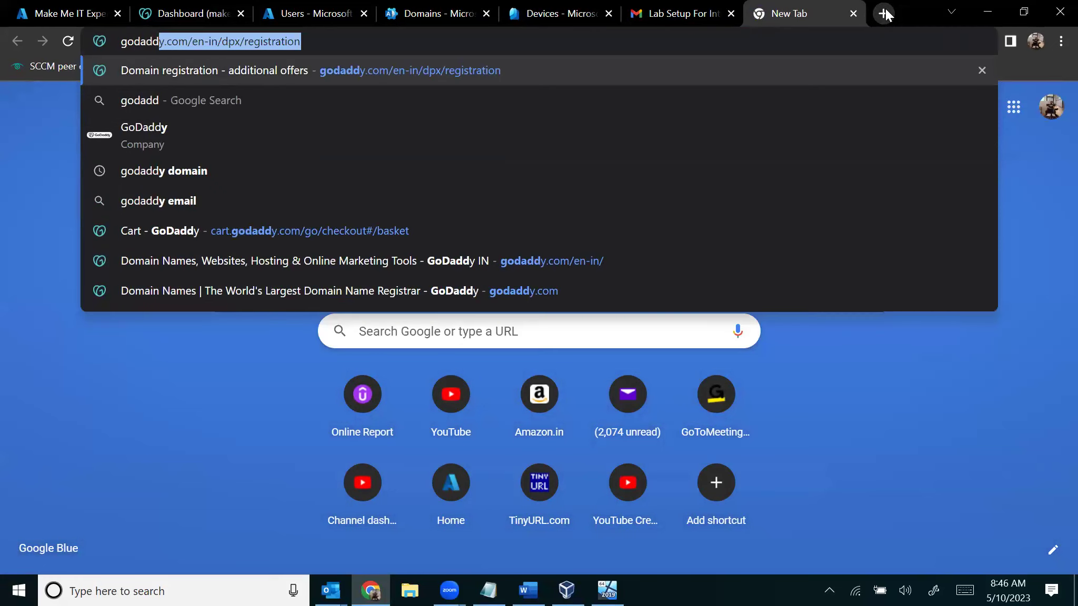
key(Return)
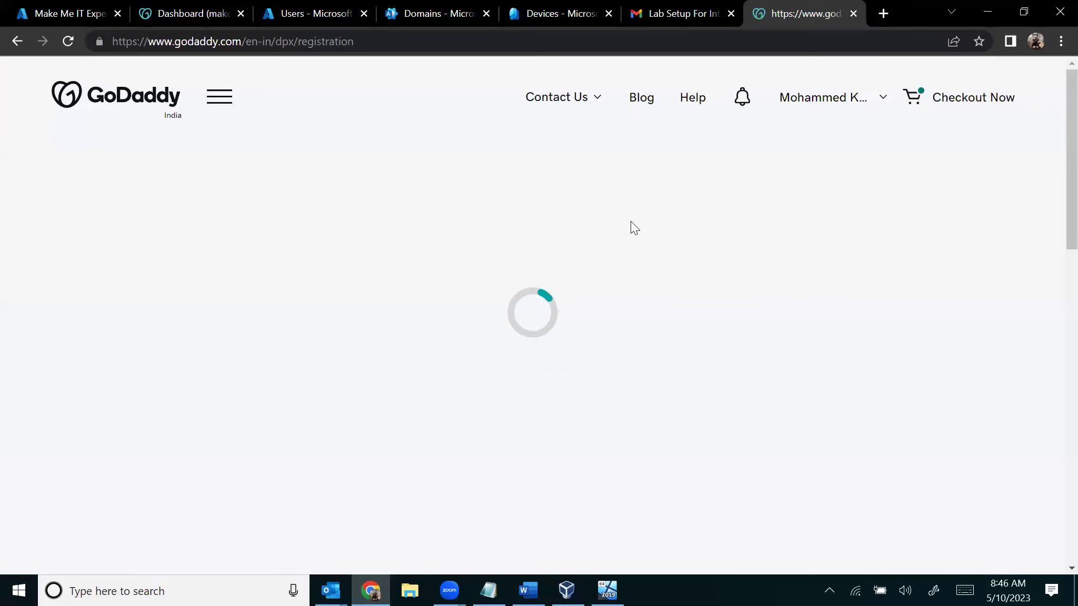
click(240, 44)
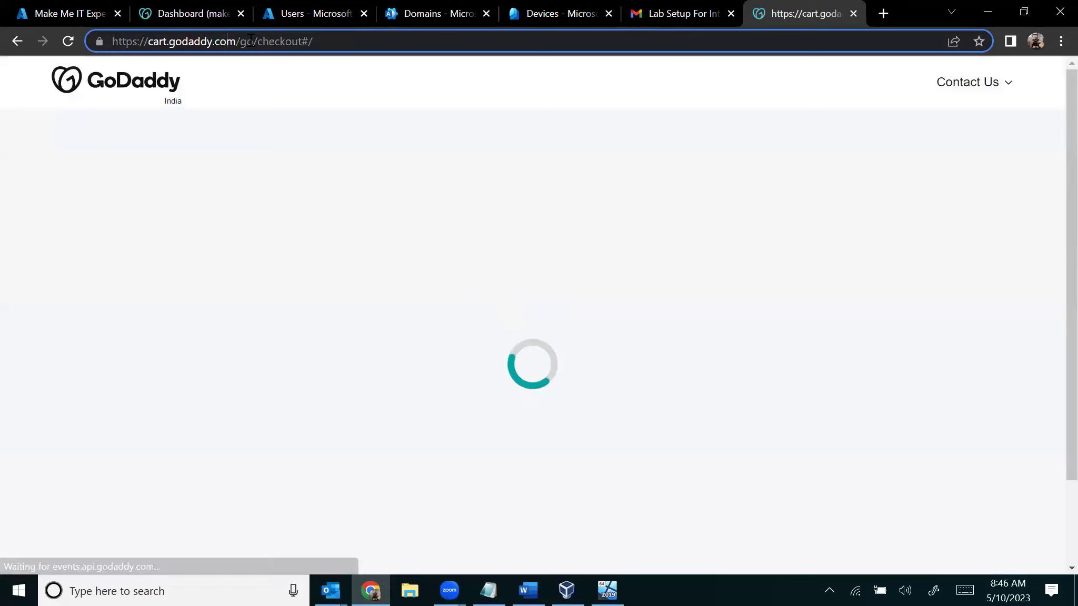
key(shift+Left)
key(shift+Left)
key(shift+Left)
key(shift+Left)
key(shift+Left)
key(shift+Left)
key(shift+Left)
key(shift+Left)
key(shift+Left)
key(shift+Left)
key(shift+Left)
key(shift+Left)
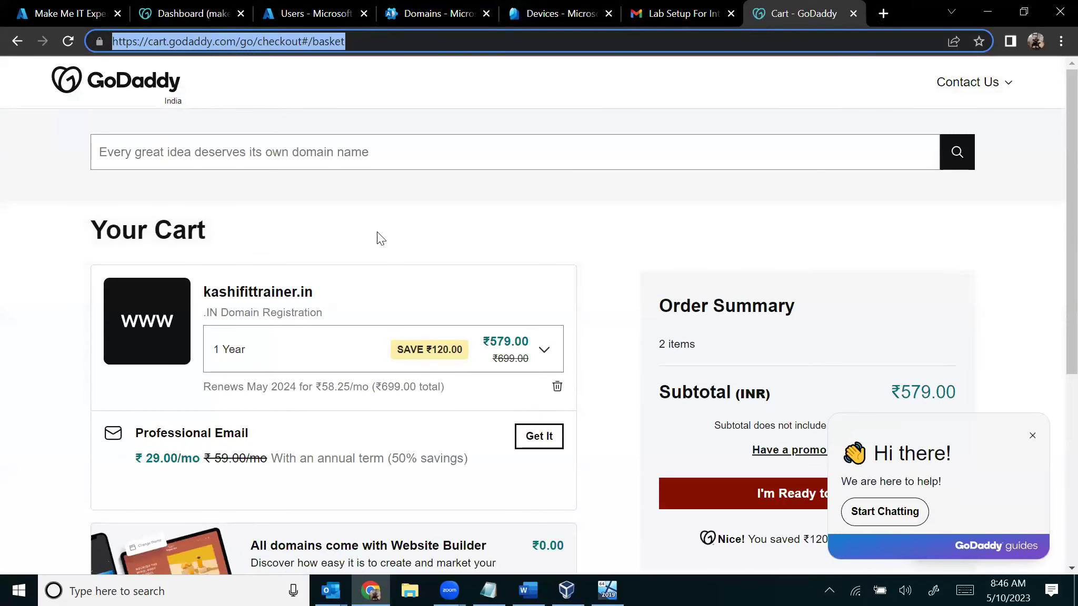
click(218, 21)
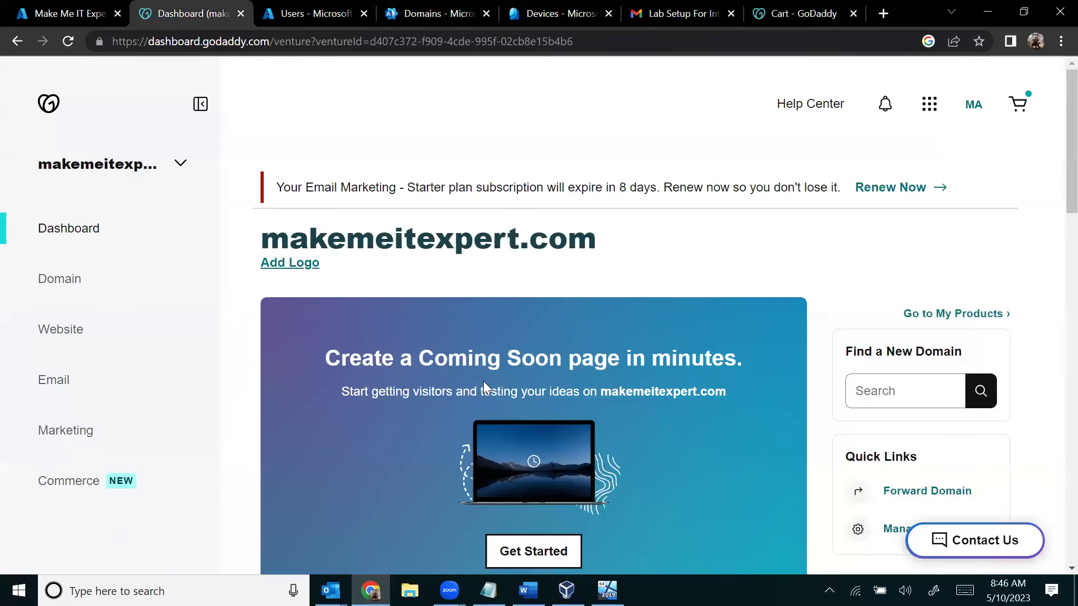
Check the reply-all draft requesting a godaddy.com domain, then open a new Incognito window
click(773, 11)
click(679, 13)
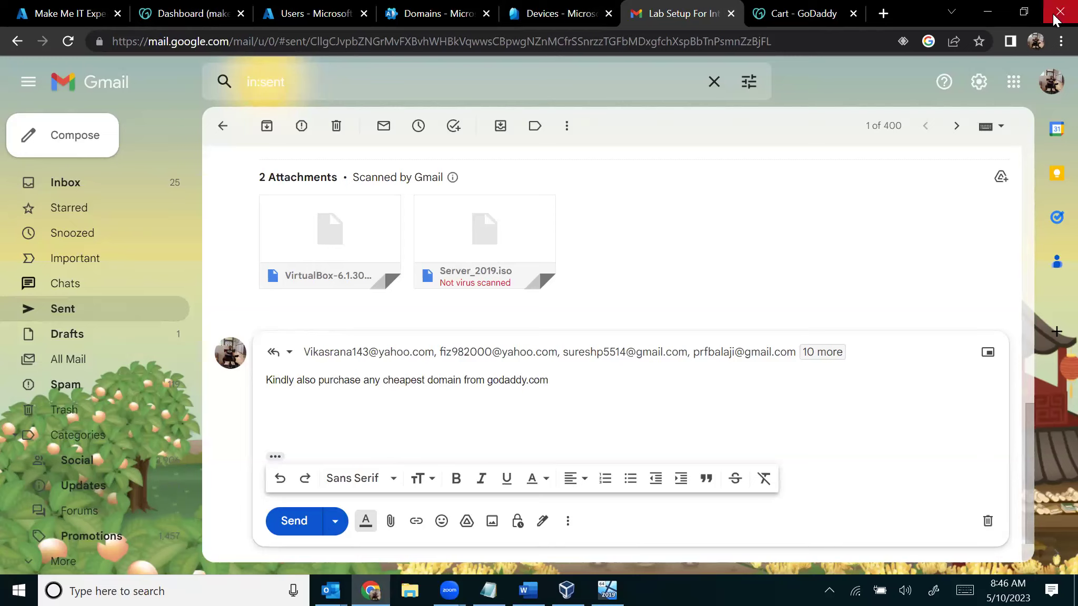
click(1054, 45)
click(974, 101)
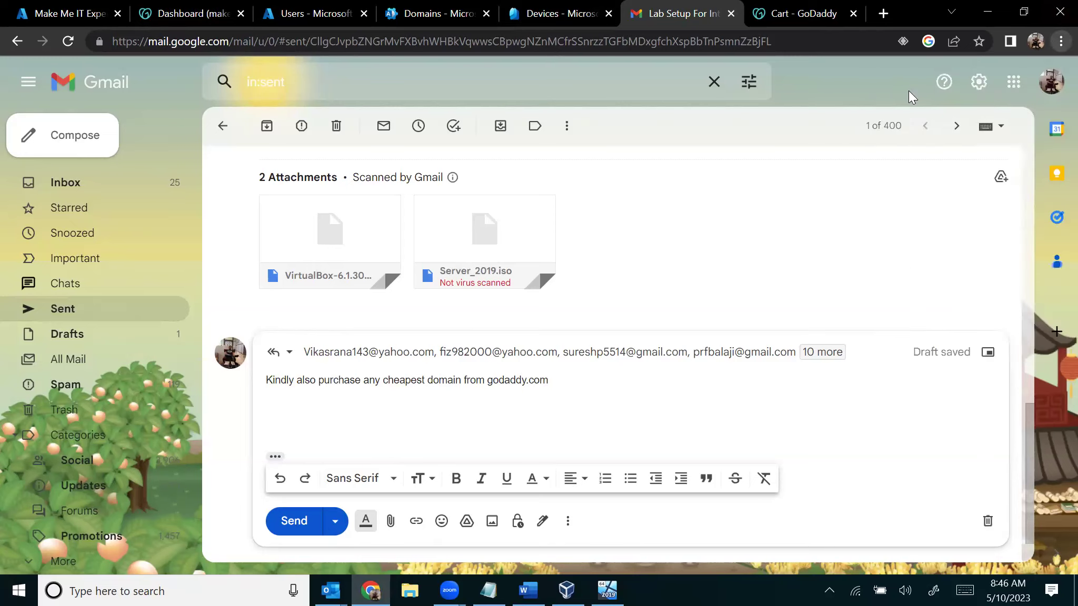
Search 'go daddy' and open the official GoDaddy India domain search page
text(go daddy)
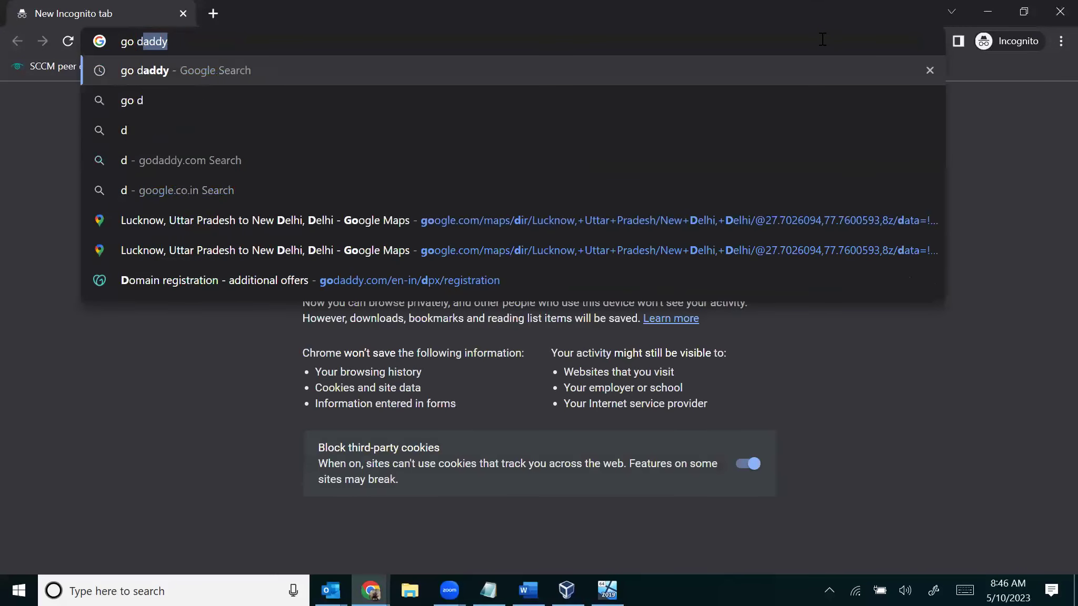
key(Return)
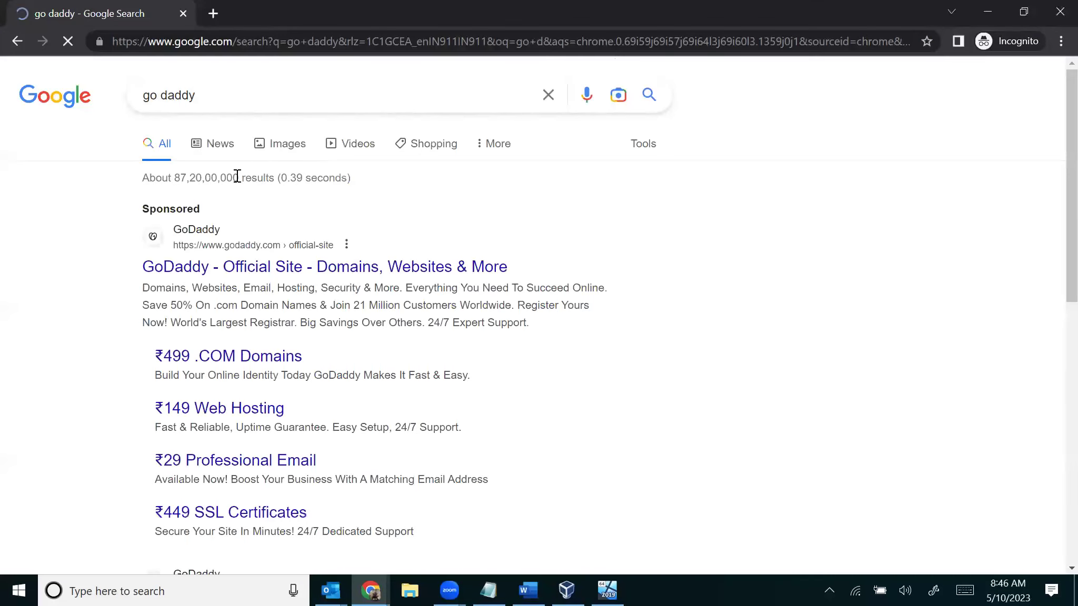
click(255, 277)
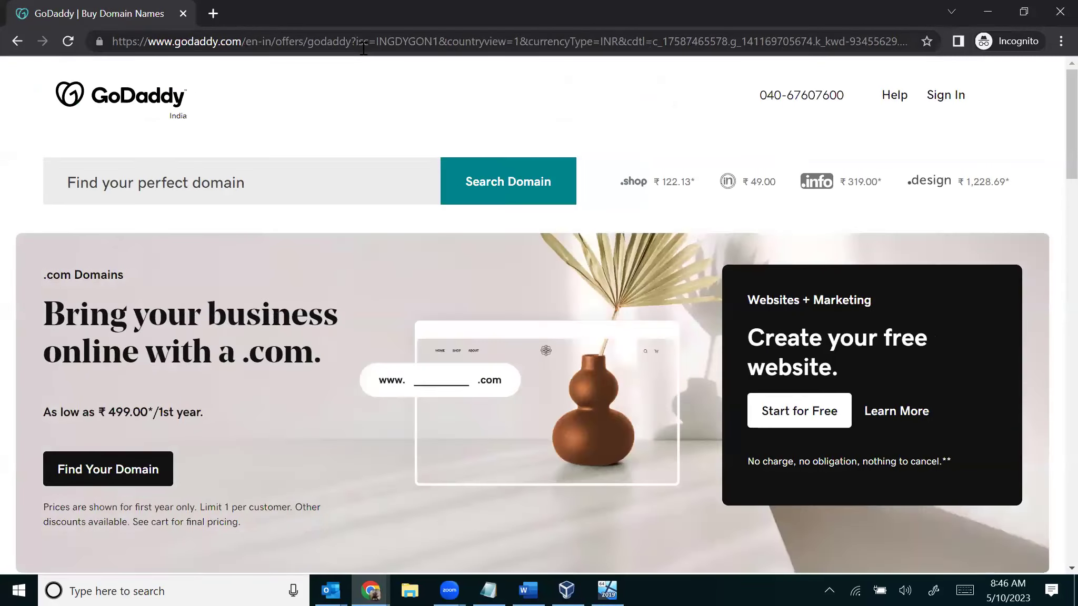
click(239, 46)
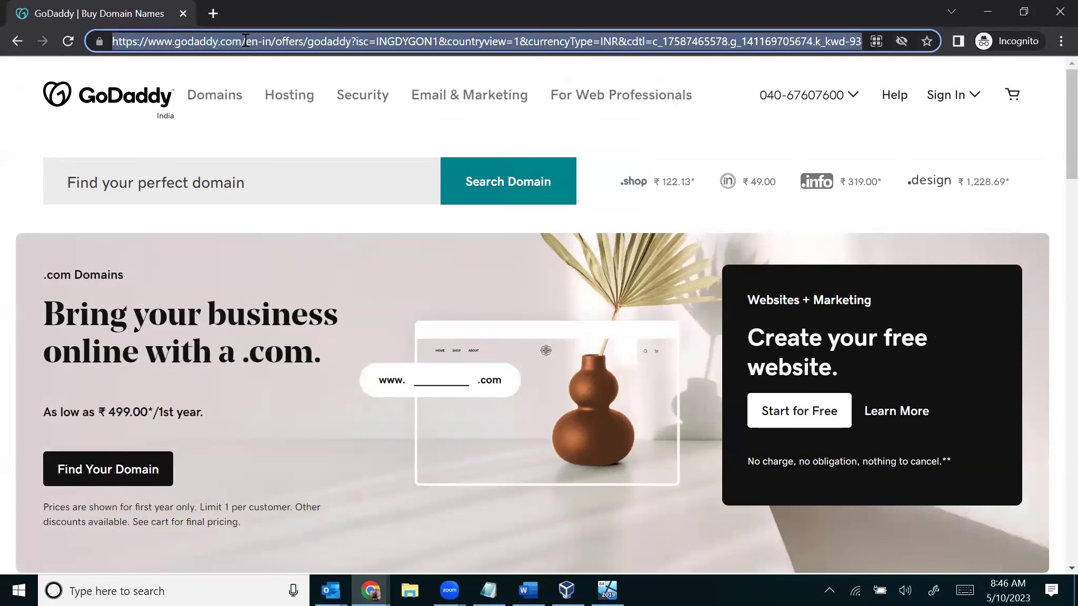
click(245, 41)
key(shift+Left)
key(shift+Left)
key(shift+Left)
key(shift+Left)
key(shift+Left)
key(shift+Left)
key(shift+Left)
key(shift+Left)
key(shift+Left)
key(shift+Left)
key(shift+Left)
key(shift+Left)
key(shift+Left)
key(shift+Left)
key(shift+Left)
key(shift+Left)
key(shift+Left)
key(shift+Left)
key(shift+Left)
key(shift+Left)
key(shift+Left)
key(shift+Left)
key(shift+Left)
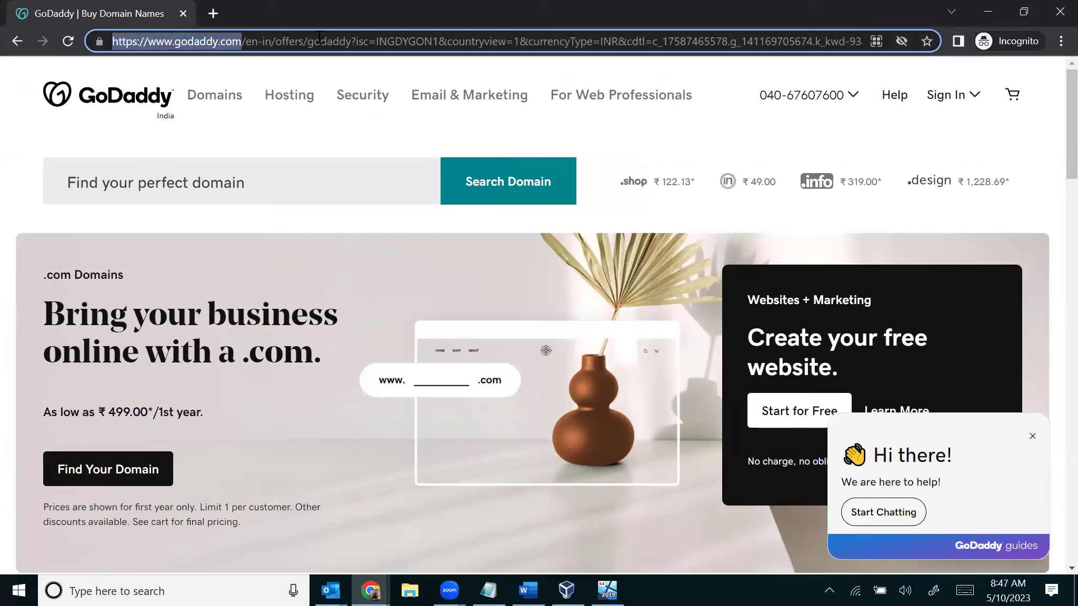
click(413, 180)
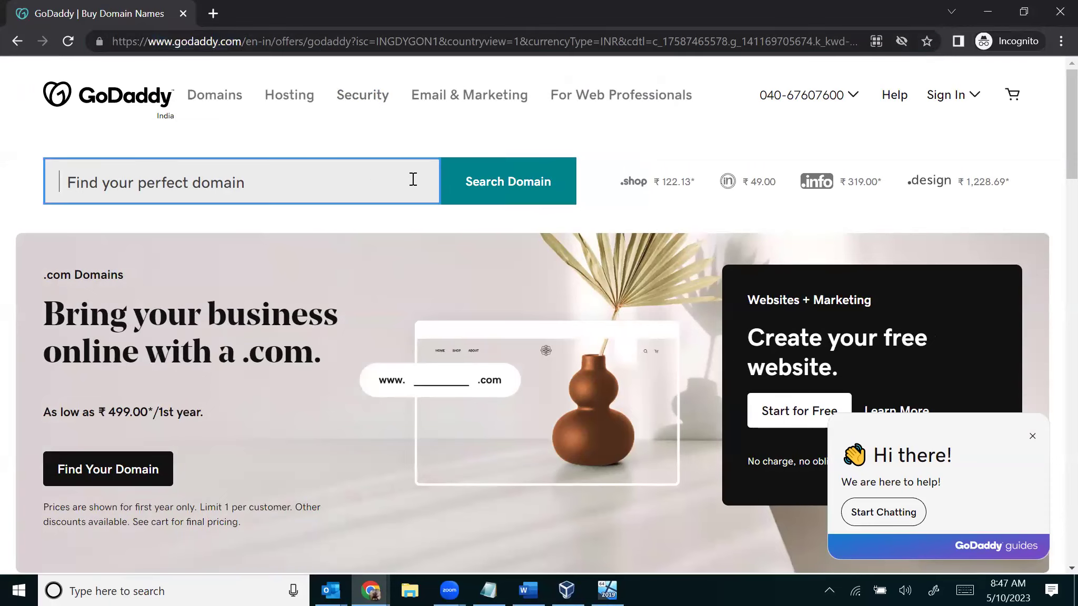
Search for kashifittrainer, confirm the .com at ₹499, and add kashifittrainer.com to the cart
text(kashifit)
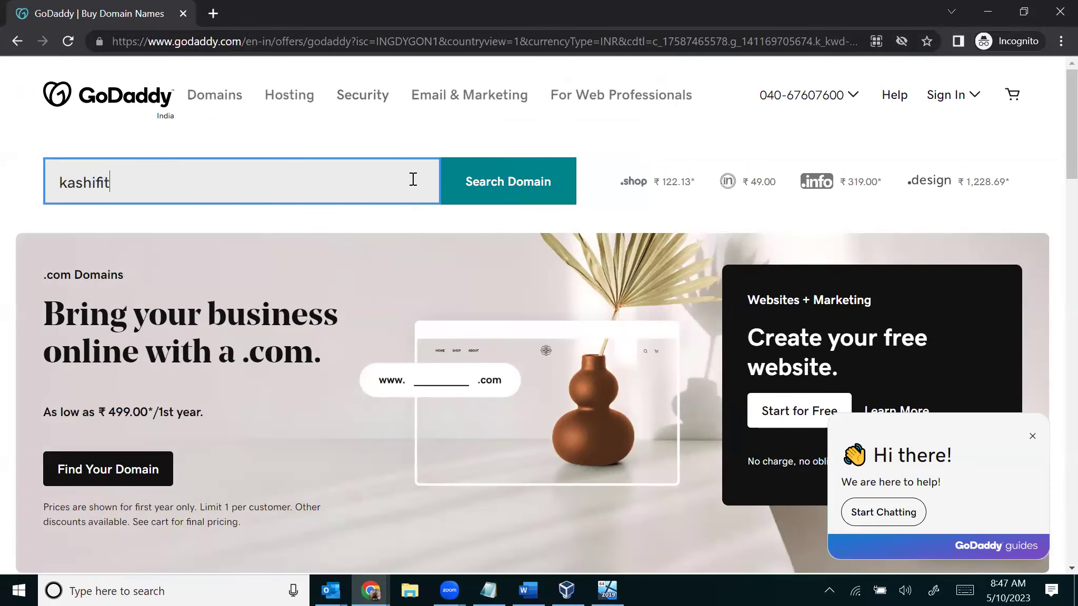
text(trainer)
key(Return)
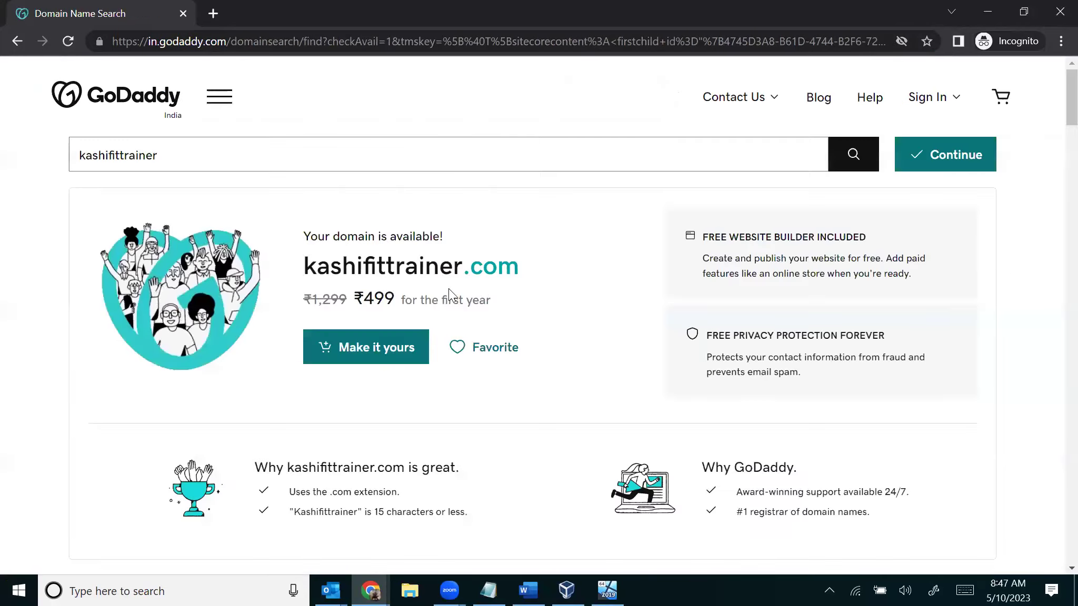
drag(363, 300, 423, 300)
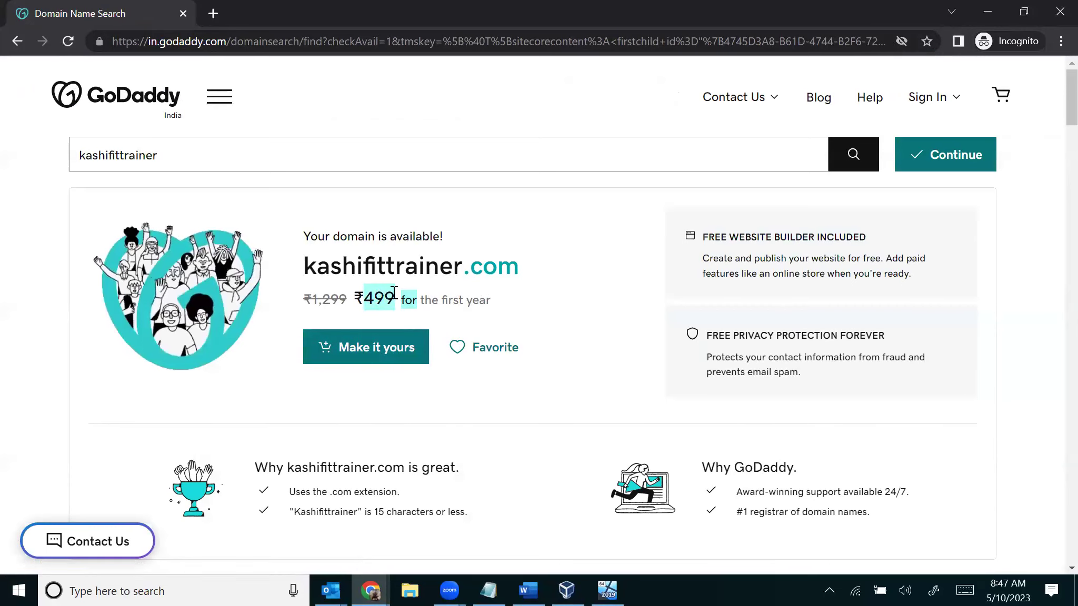
click(392, 345)
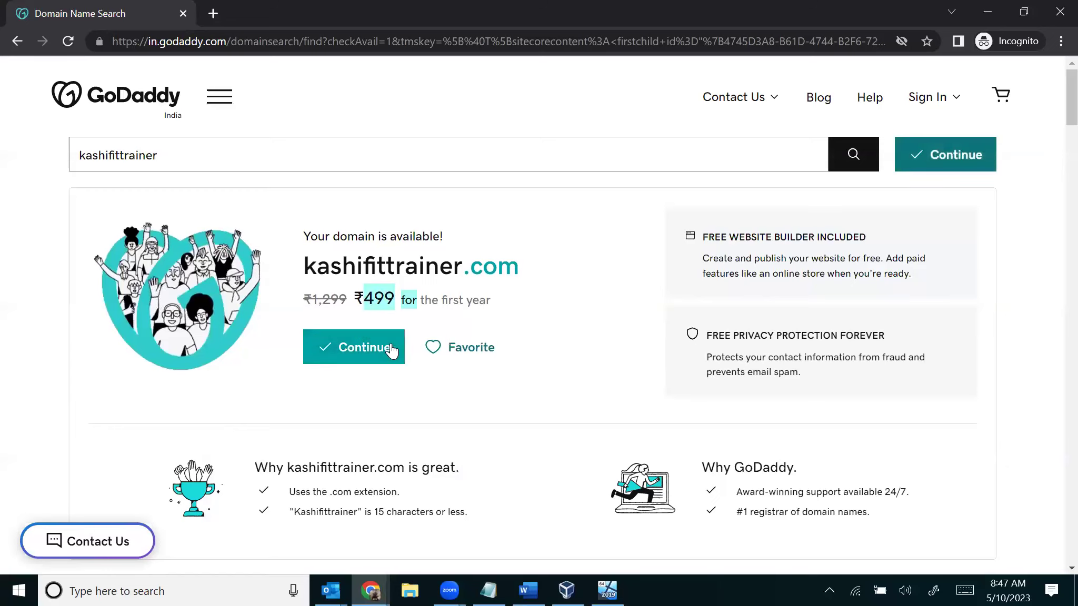
click(365, 348)
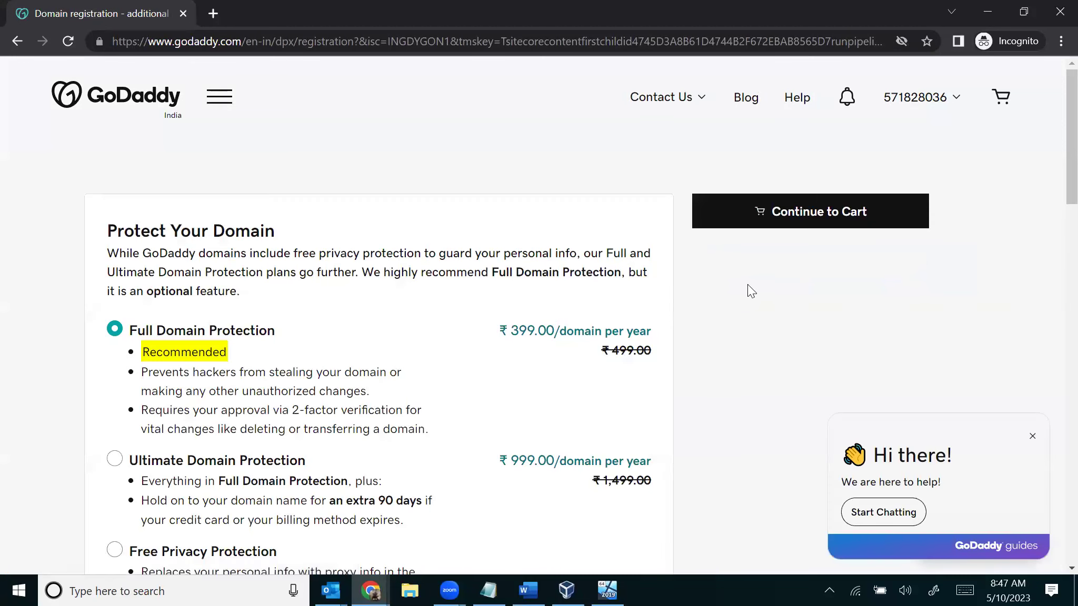
Move past the Full Domain Protection offer with Continue to Cart
click(767, 213)
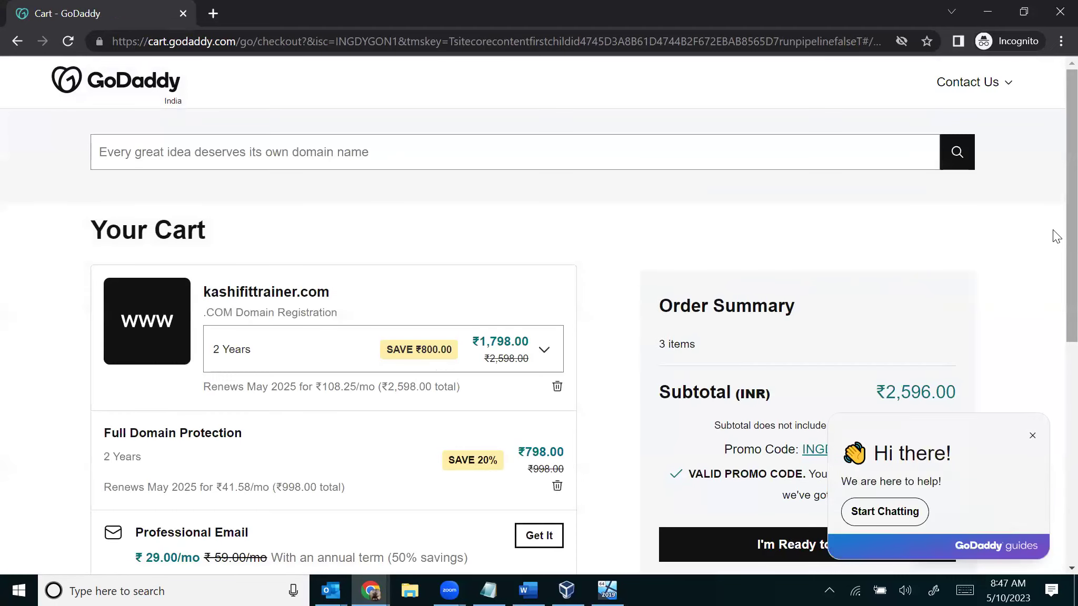
Dismiss the GoDaddy chat popup and set the kashifittrainer.com registration term to 1 Year
scroll(1055, 240, down, 3)
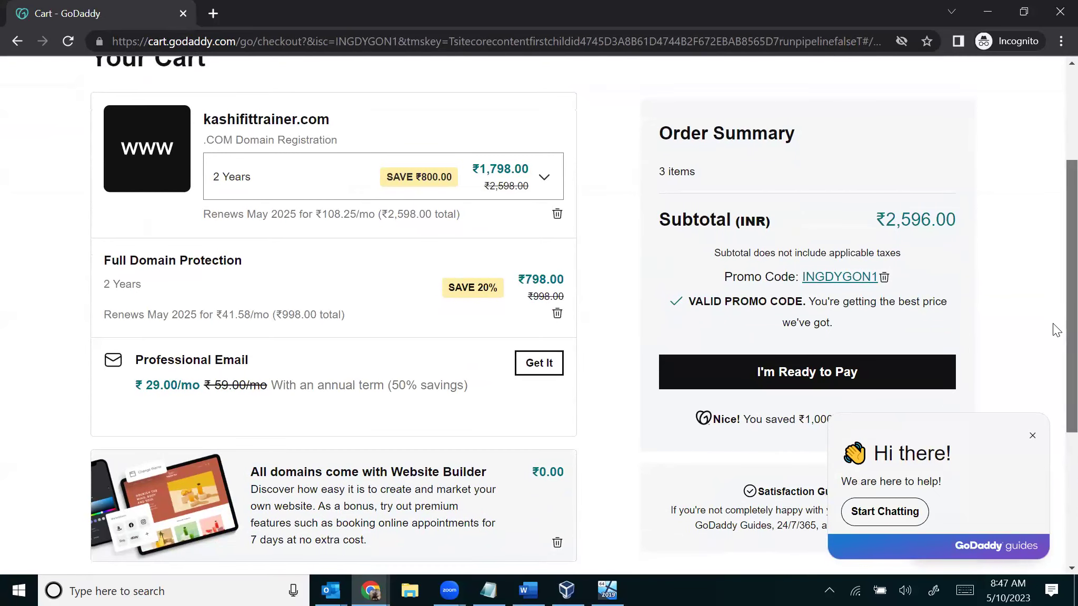
click(1035, 440)
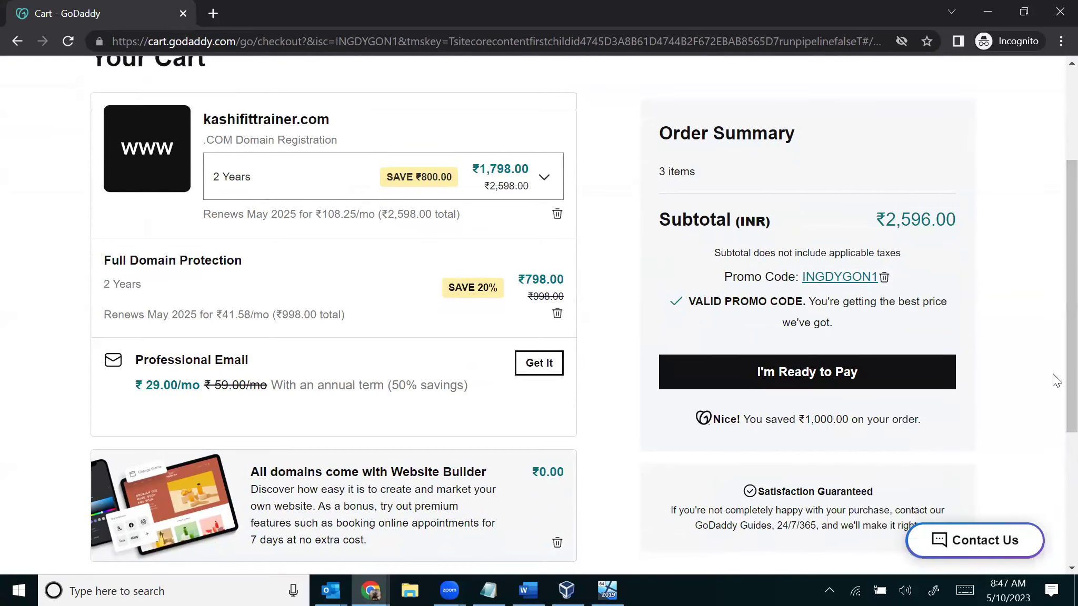
scroll(1054, 316, up, 3)
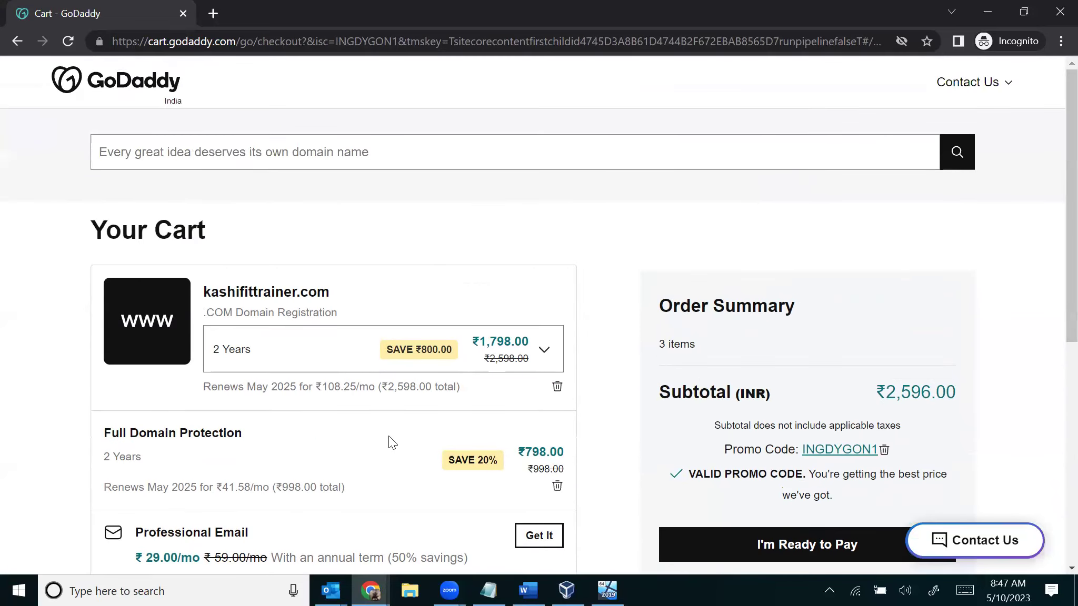
click(272, 350)
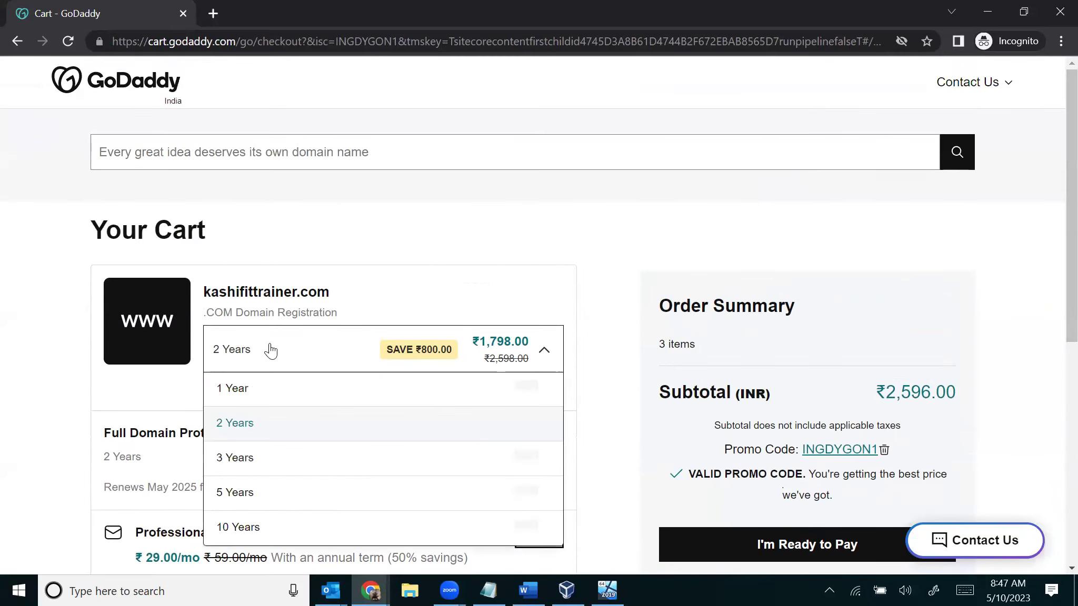
click(254, 389)
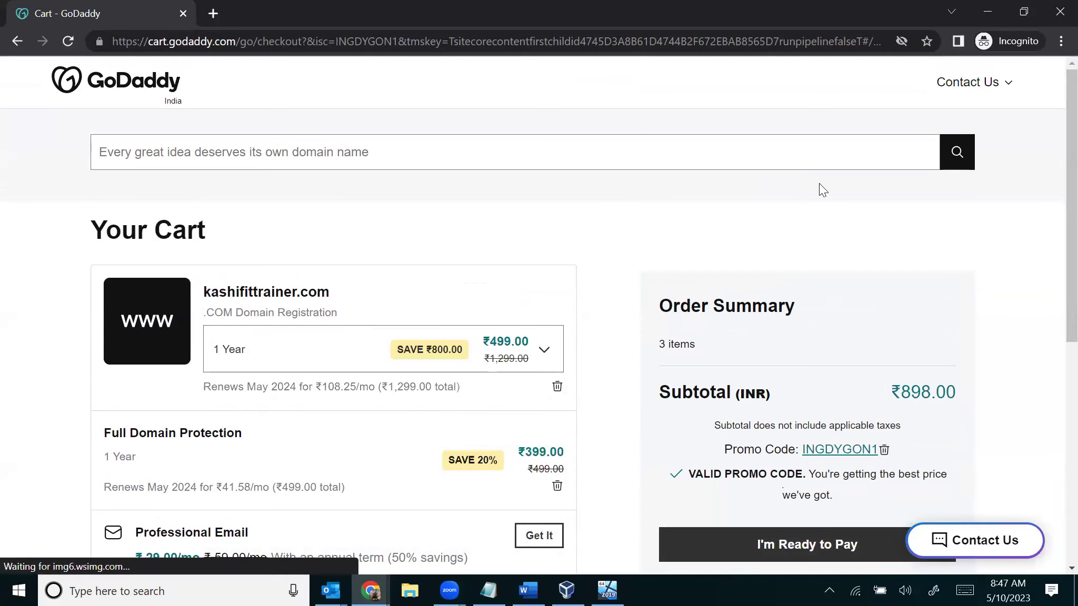
Highlight the Full Domain Protection heading and its ₹399.00 price in the cart
key(ctrl+a)
click(1051, 245)
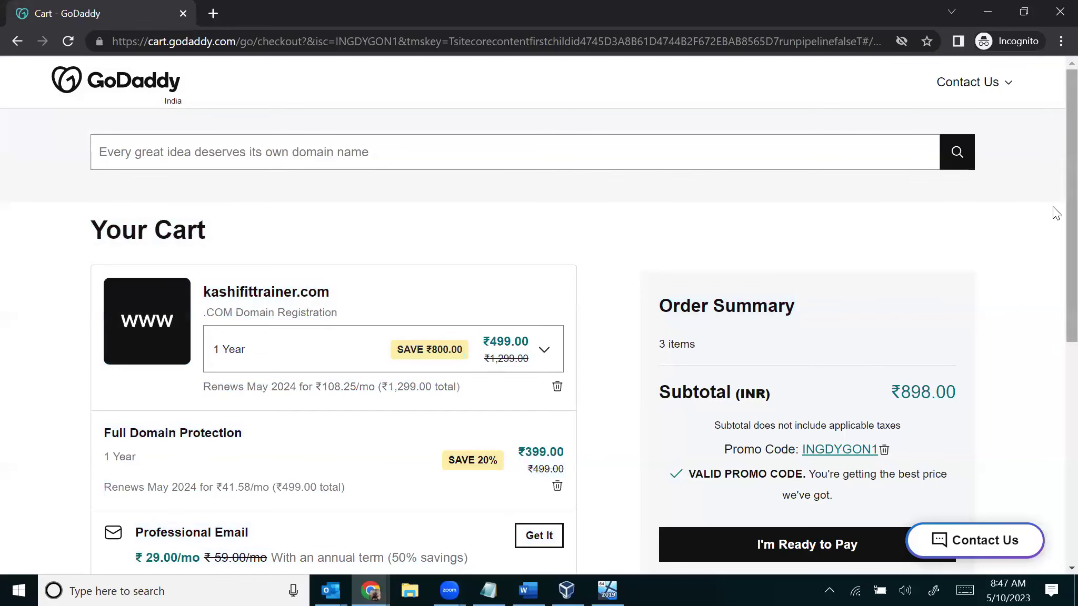
scroll(1052, 211, down, 4)
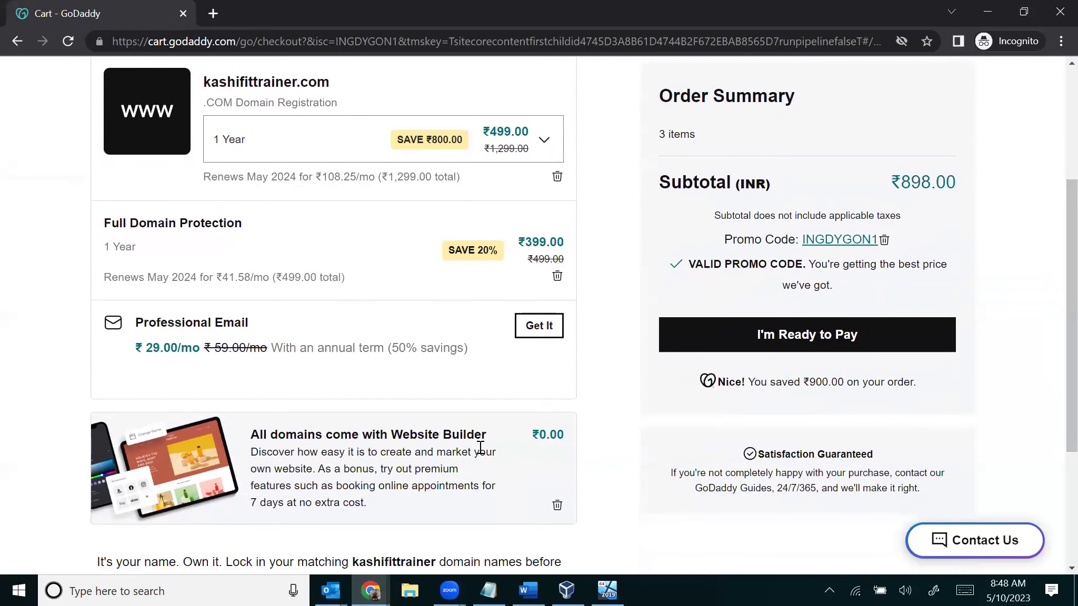
triple_click(167, 222)
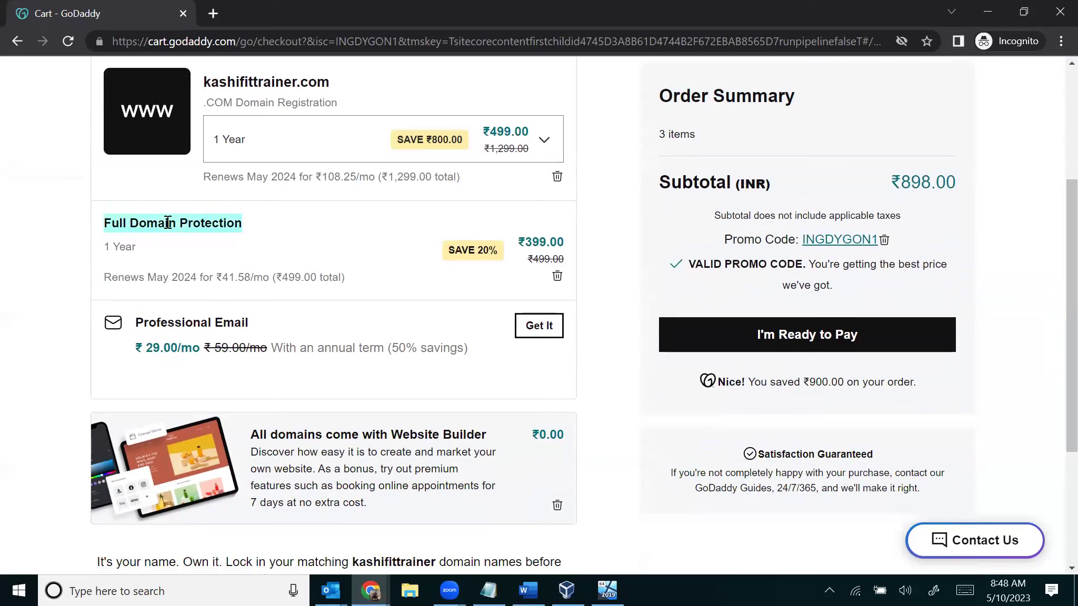
double_click(546, 242)
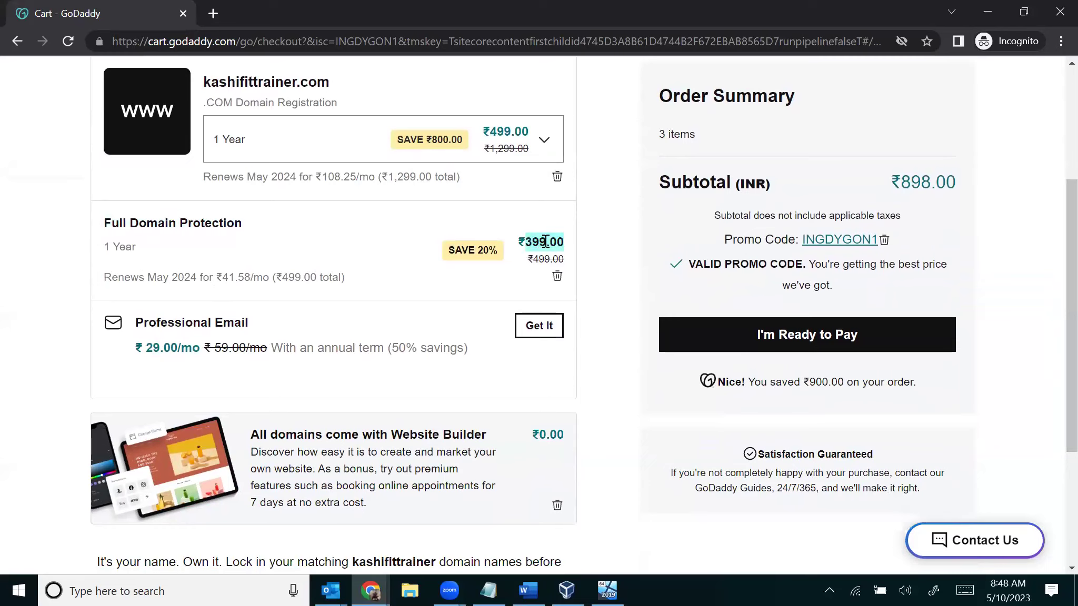
Remove Full Domain Protection from the cart, leaving a ₹499.00 subtotal
click(558, 277)
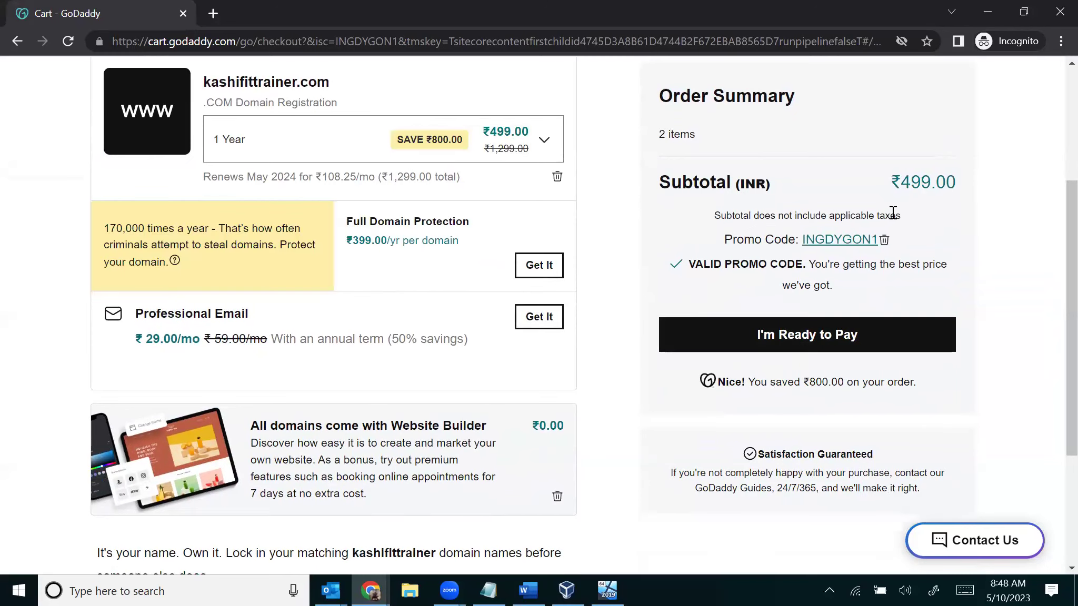
double_click(926, 181)
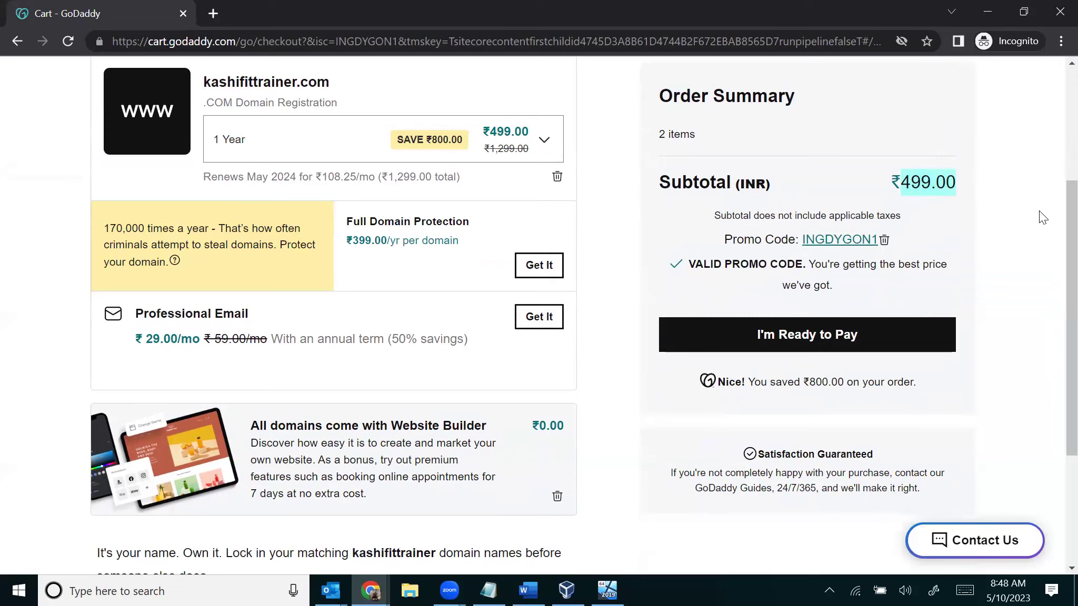
mouse_move(1056, 213)
mouse_down()
mouse_move(1056, 337)
mouse_move(1056, 115)
mouse_move(1051, 277)
mouse_move(1052, 229)
mouse_up()
Proceed to GoDaddy checkout, then switch back to the Gmail lab setup email window
click(802, 206)
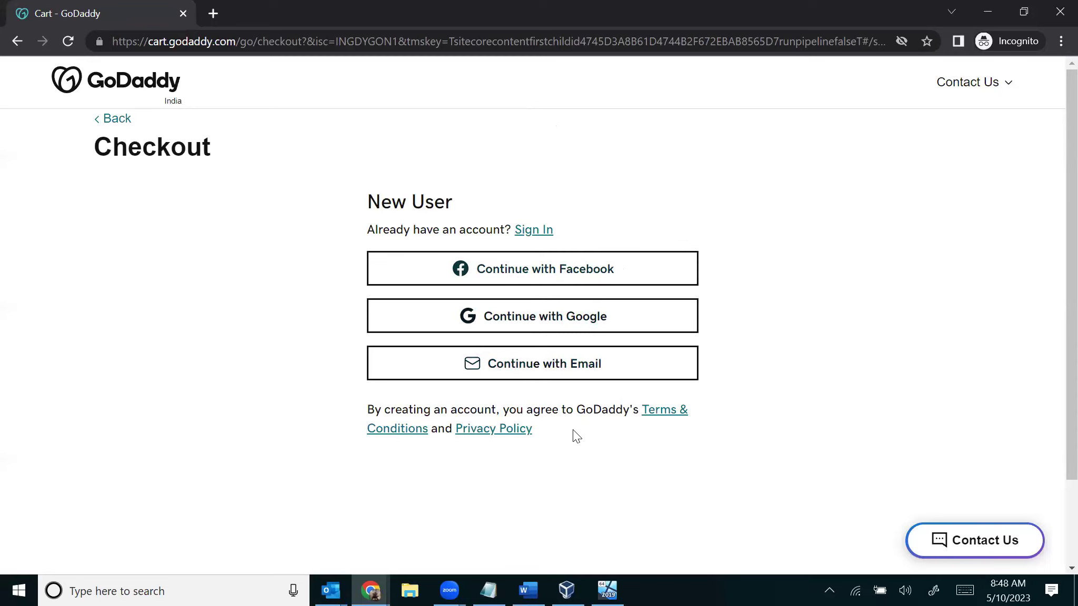
click(372, 590)
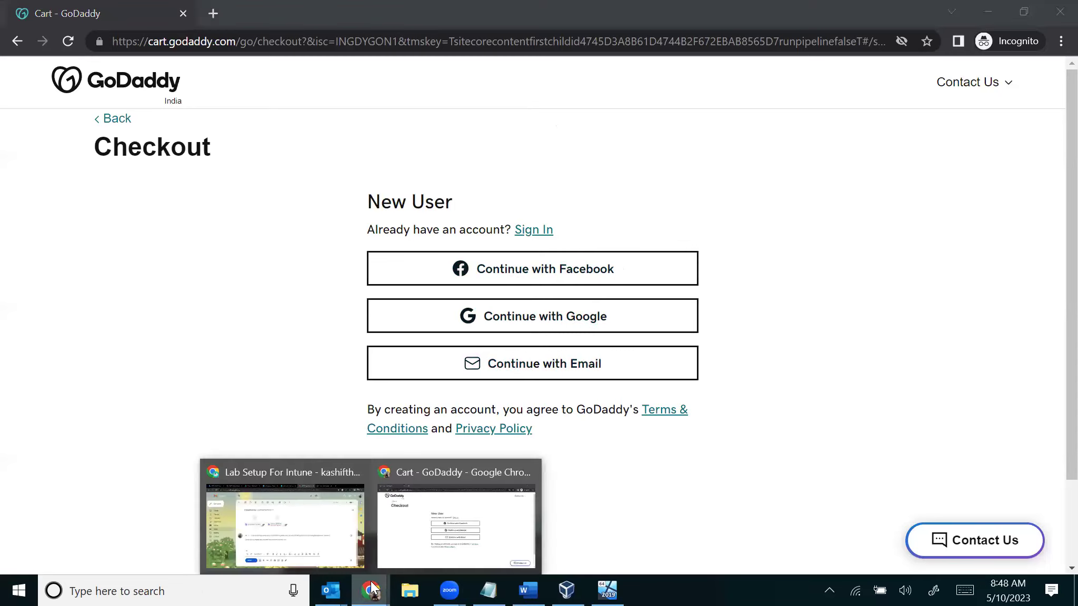
click(299, 535)
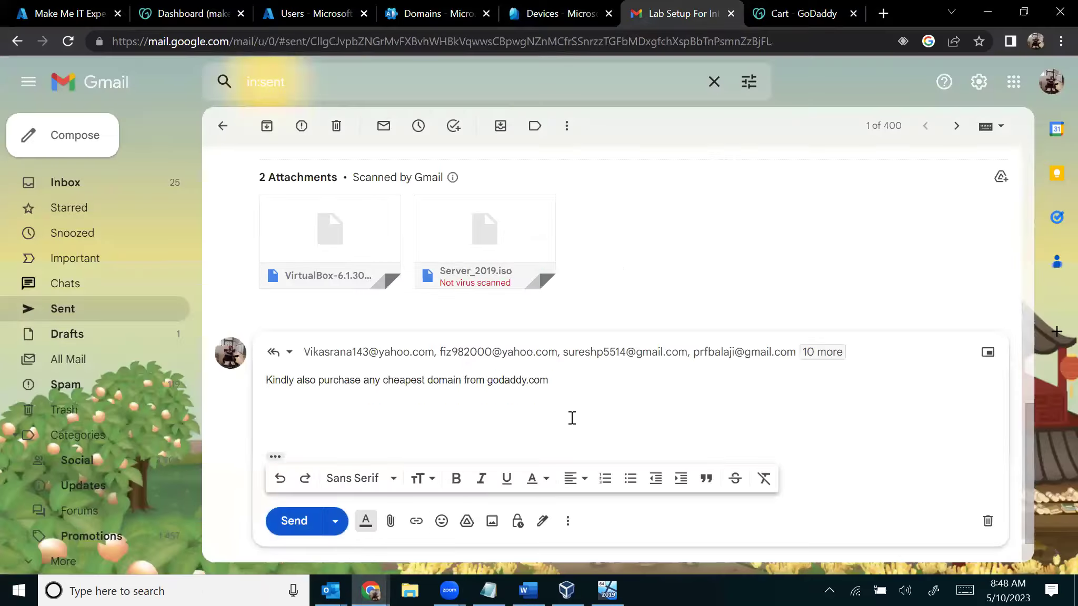
Replace 'godaddy.com' in the reply with the pasted full web address
double_click(515, 378)
key(shift+Right)
key(shift+Right)
key(shift+Right)
key(shift+Right)
key(shift+Right)
key(ctrl+c)
key(shift+Left)
key(ctrl+v)
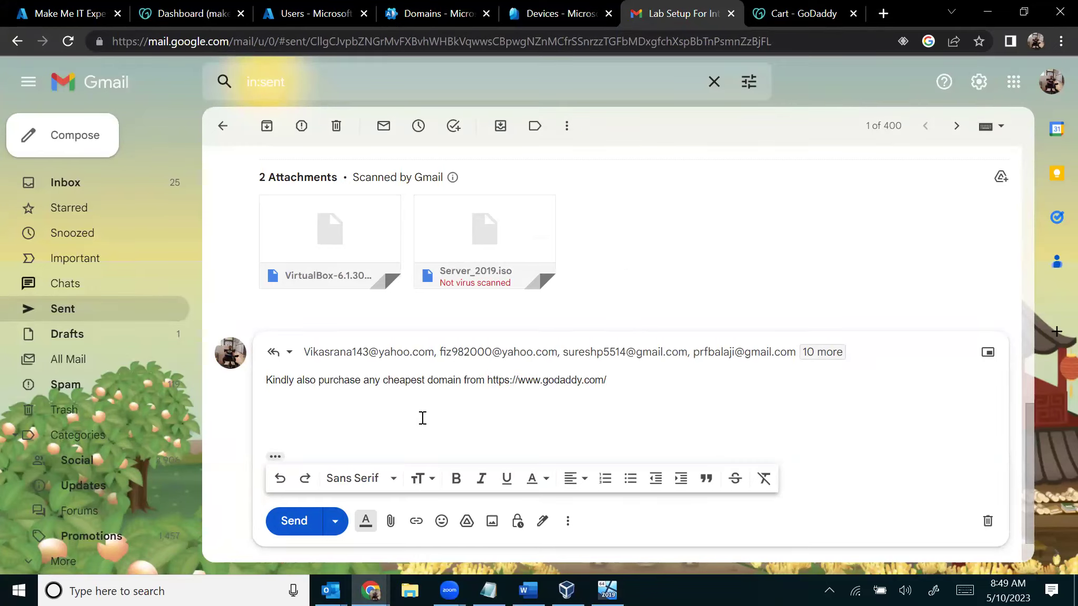
Review the reply sentence and send the message about purchasing a domain
triple_click(306, 380)
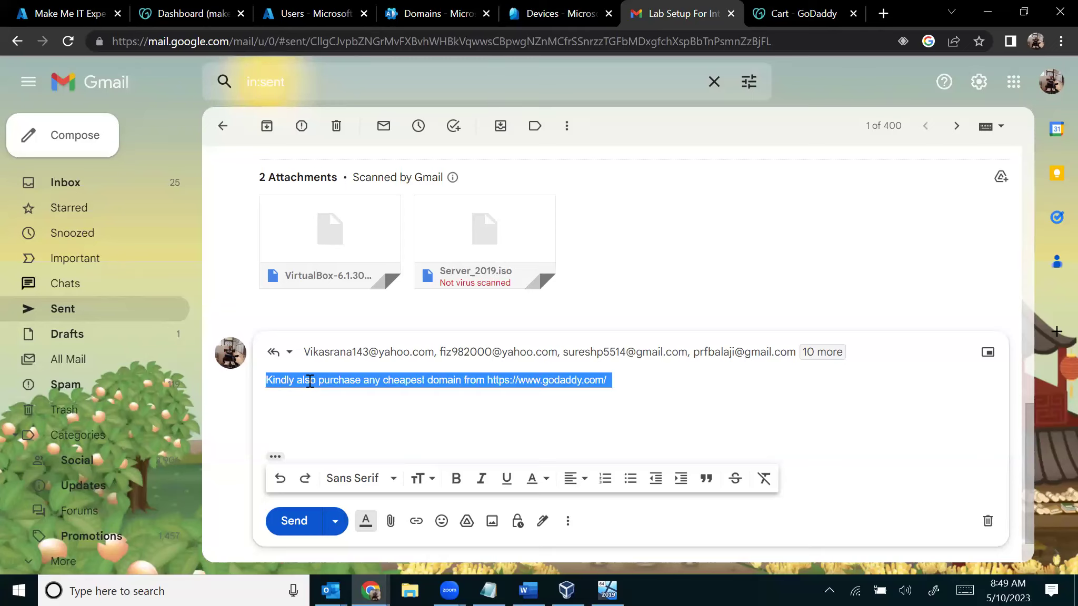
click(357, 411)
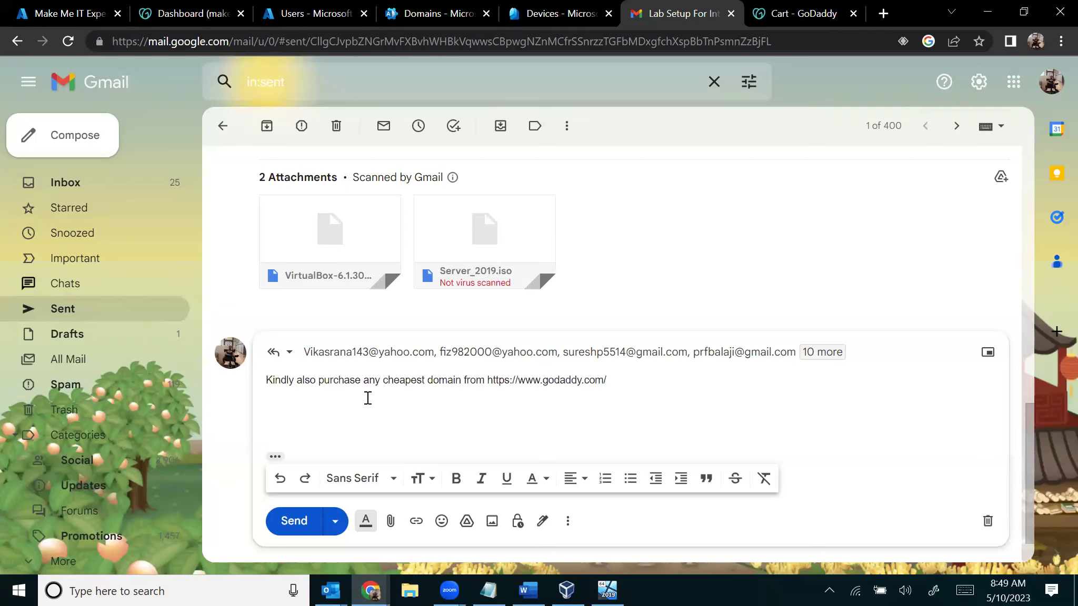
triple_click(383, 379)
click(310, 383)
click(293, 520)
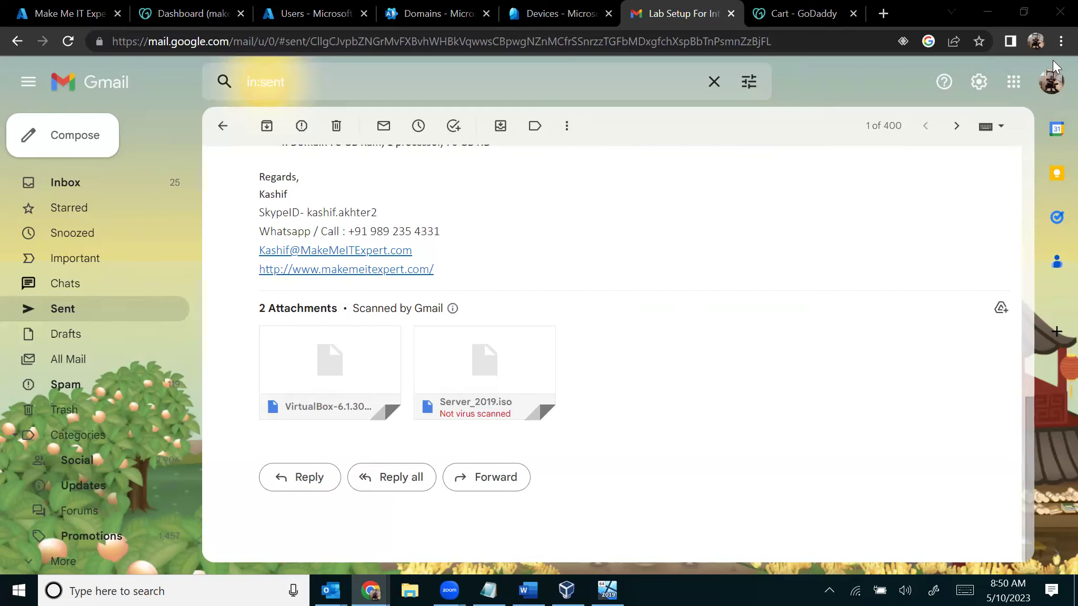
click(1029, 266)
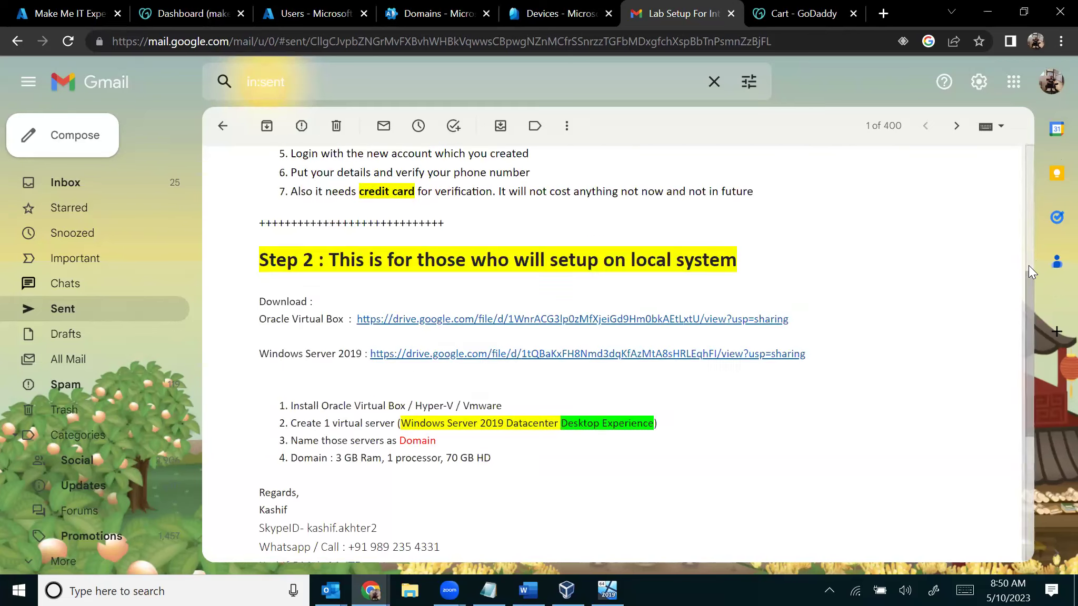
mouse_move(1029, 266)
mouse_down()
mouse_move(1031, 159)
mouse_move(1043, 239)
mouse_move(1047, 209)
mouse_move(1057, 336)
mouse_up()
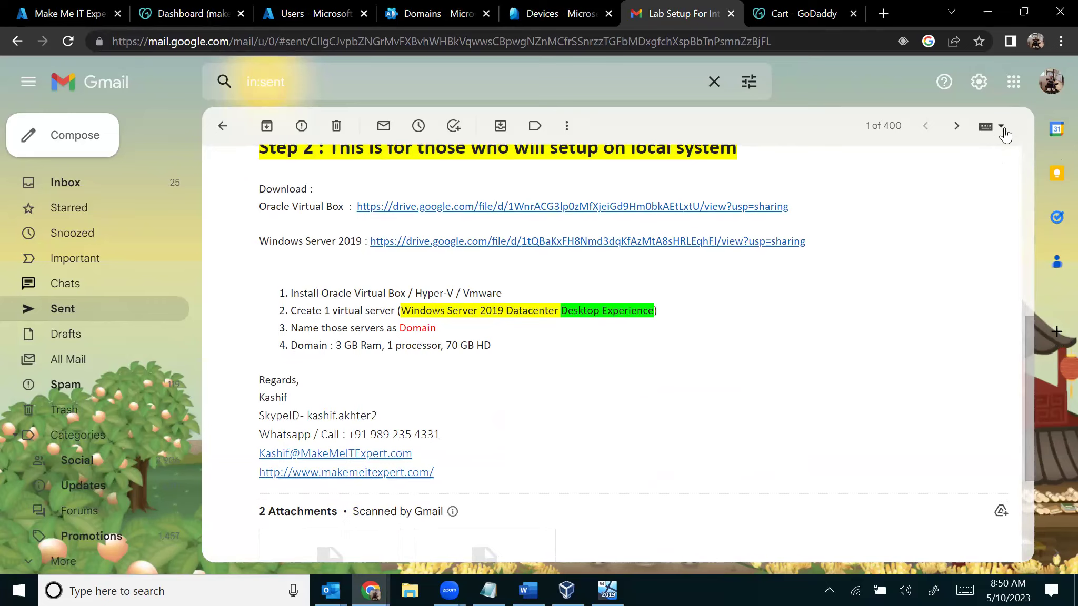
click(1030, 174)
click(1027, 160)
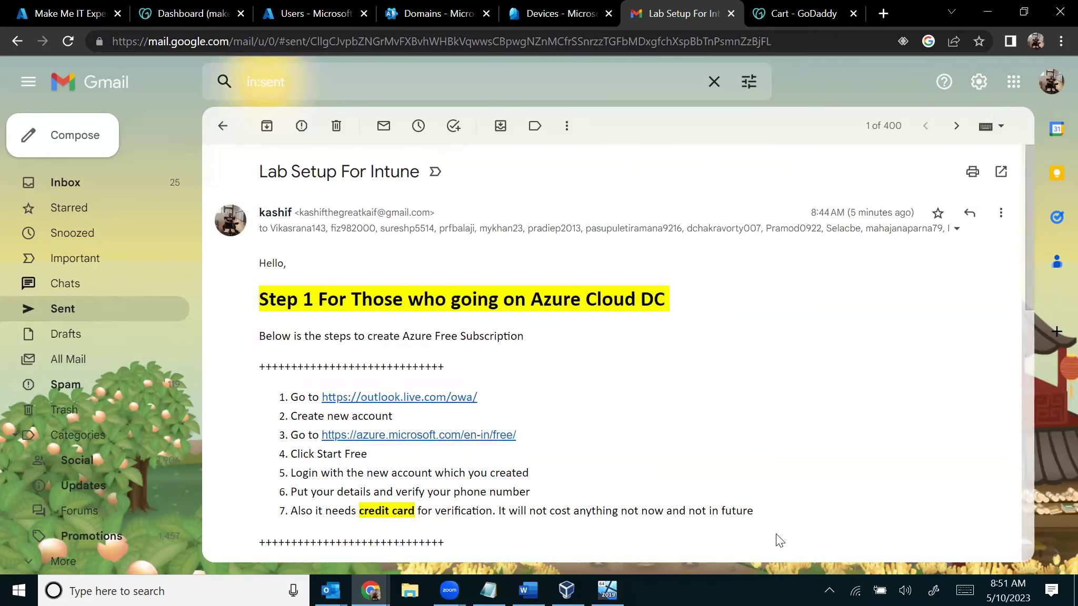
click(562, 589)
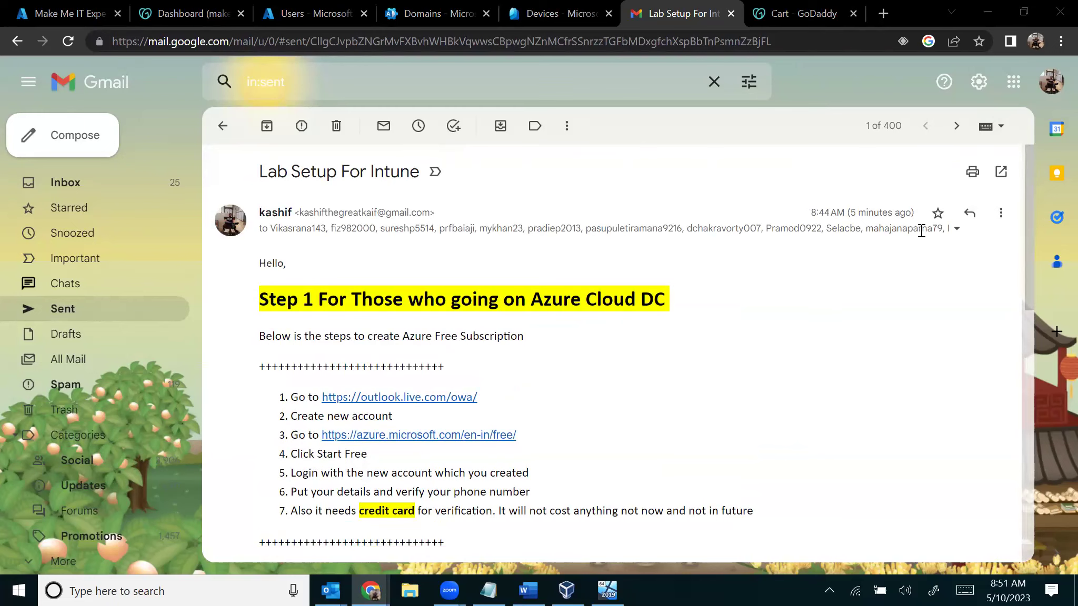
click(957, 237)
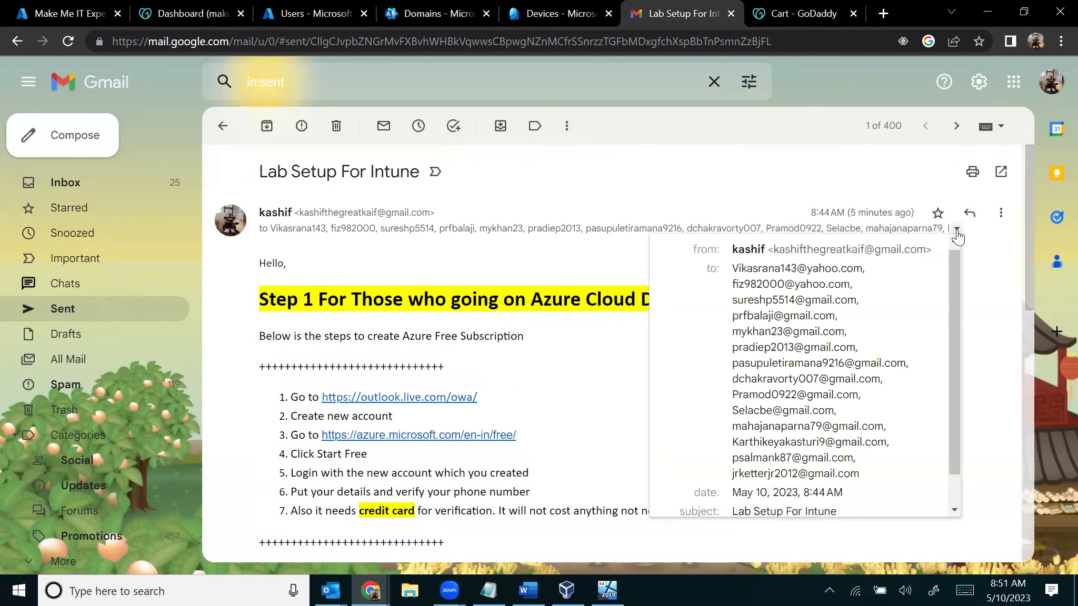
click(993, 267)
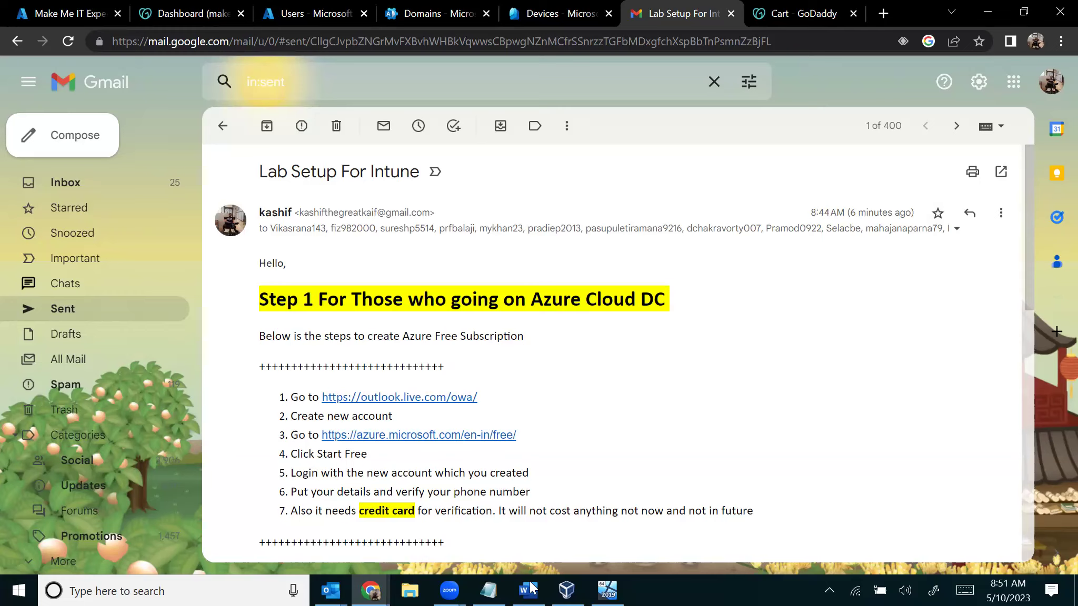
mouse_move(450, 589)
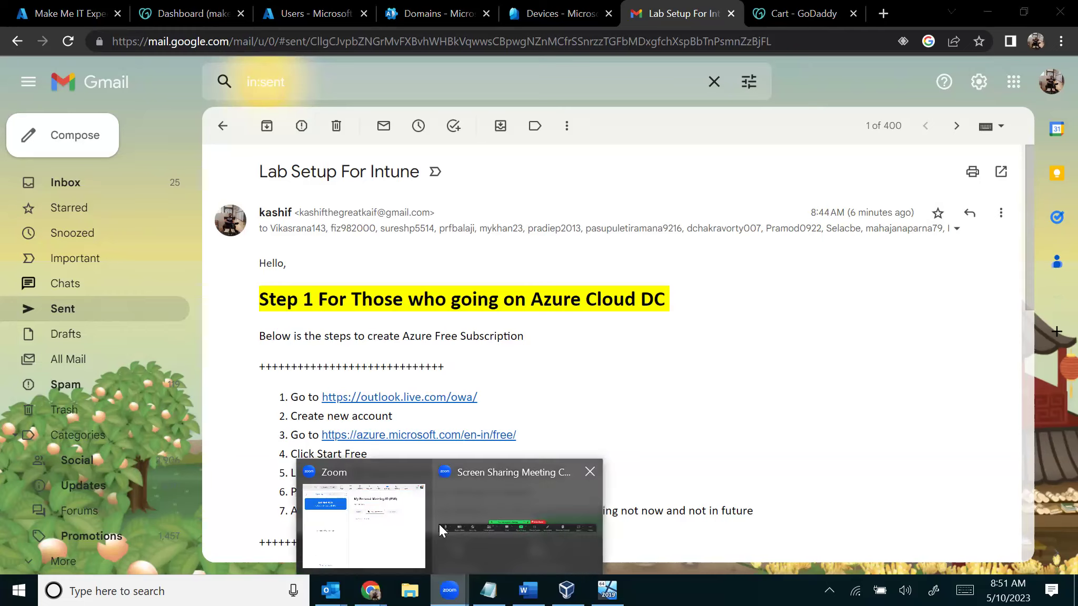
click(474, 482)
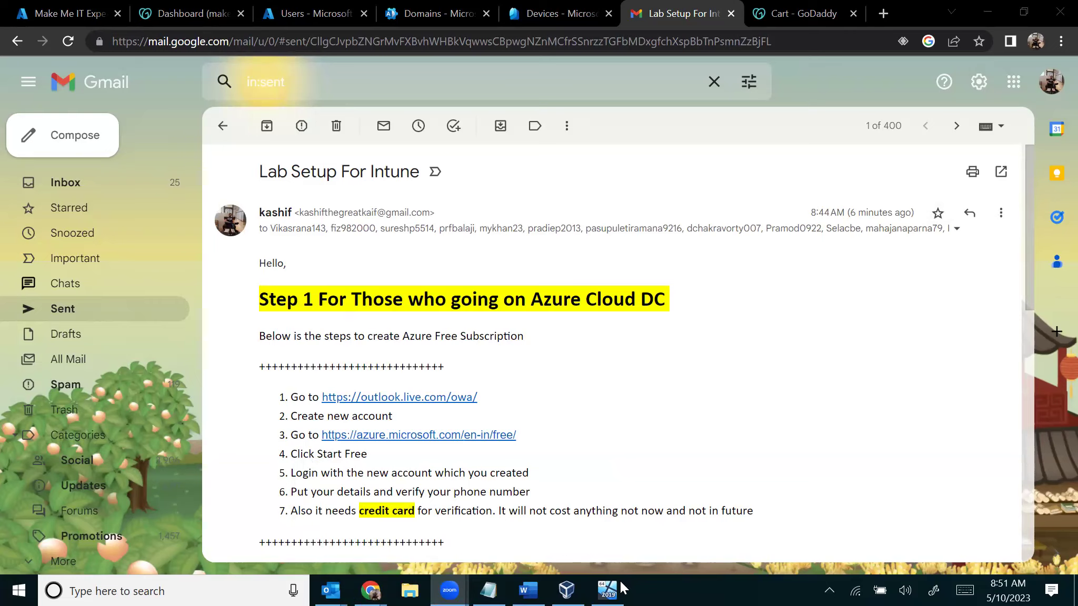
mouse_move(566, 588)
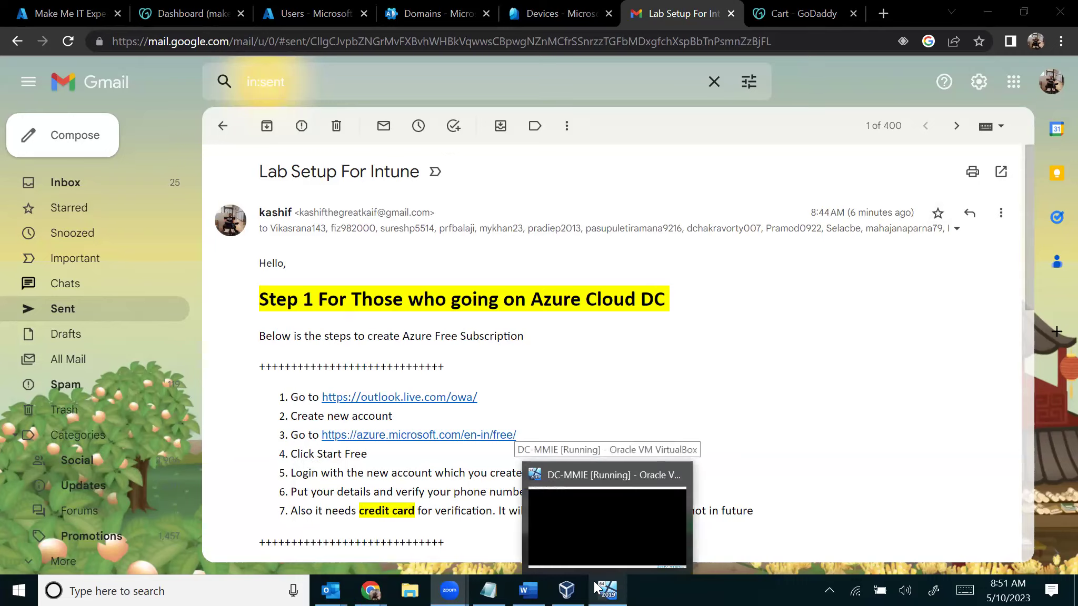
Bring up VirtualBox Manager and view the Domain, Win10, Database and MECMPS VM details
click(610, 589)
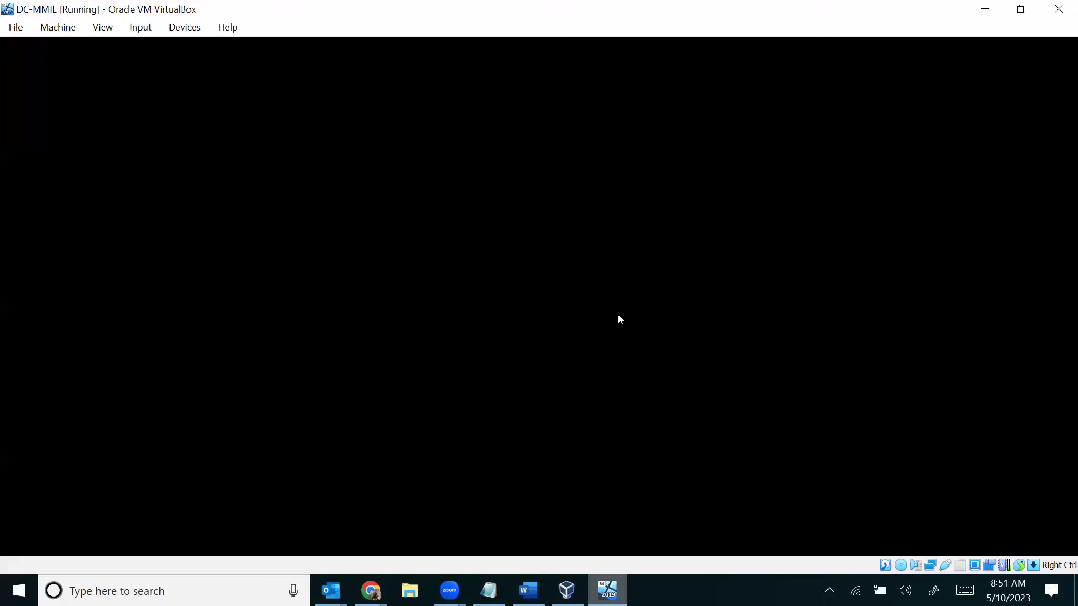
click(562, 588)
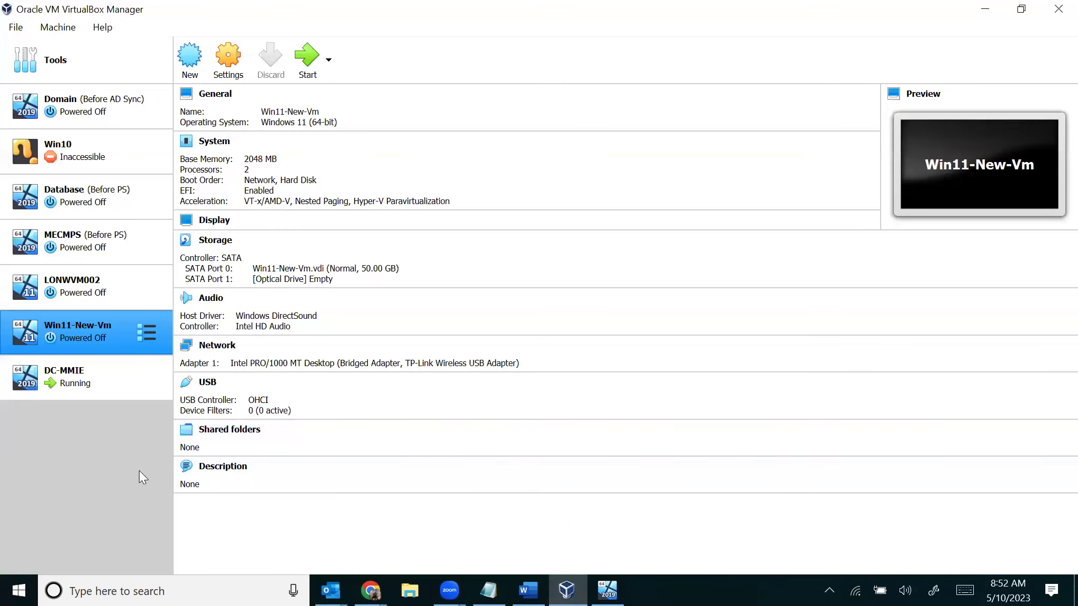
click(72, 117)
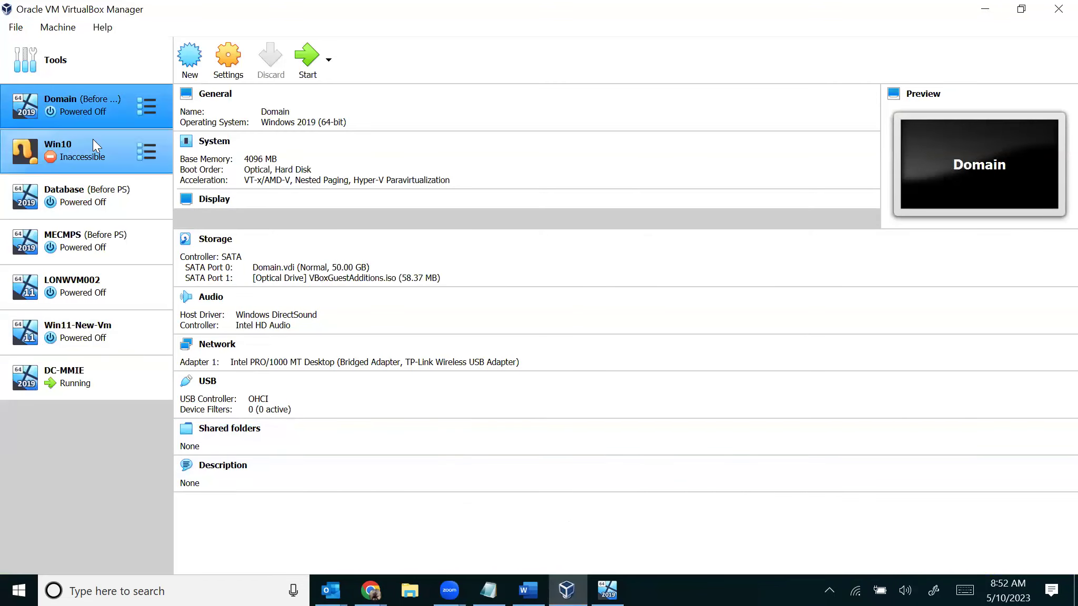
click(101, 143)
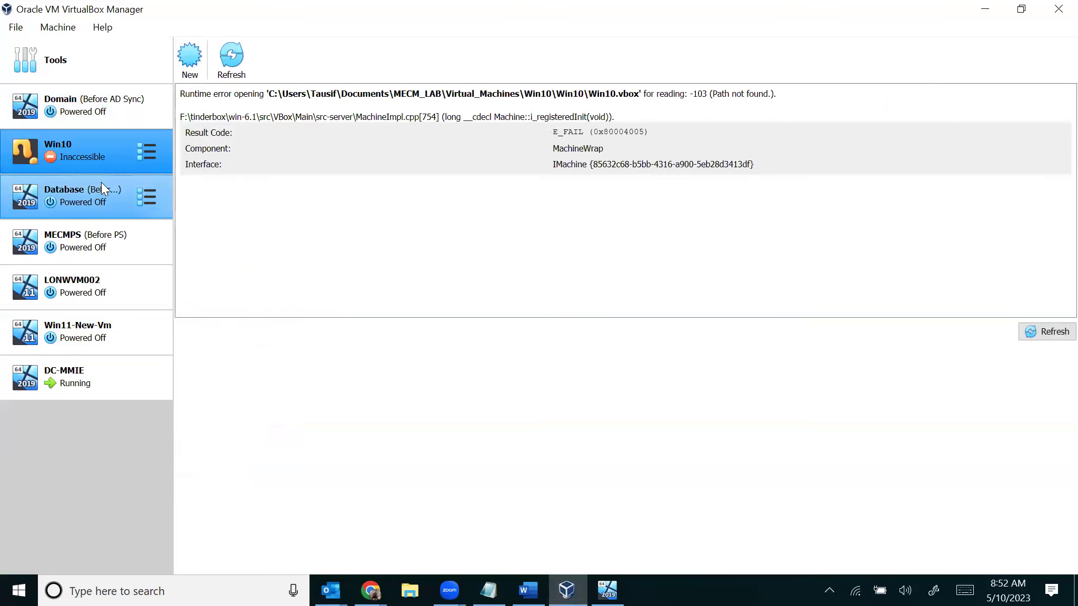
click(101, 184)
click(98, 225)
ctrl+click(93, 97)
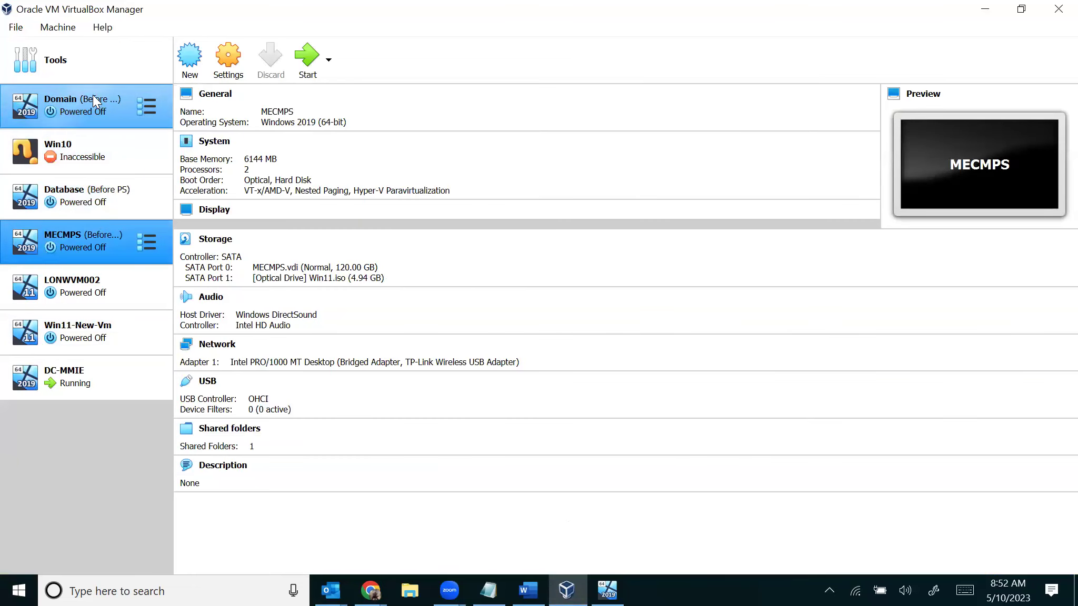
View the running DC-MMIE VM, recheck Domain and Database, ending on DC-MMIE
drag(94, 136, 91, 246)
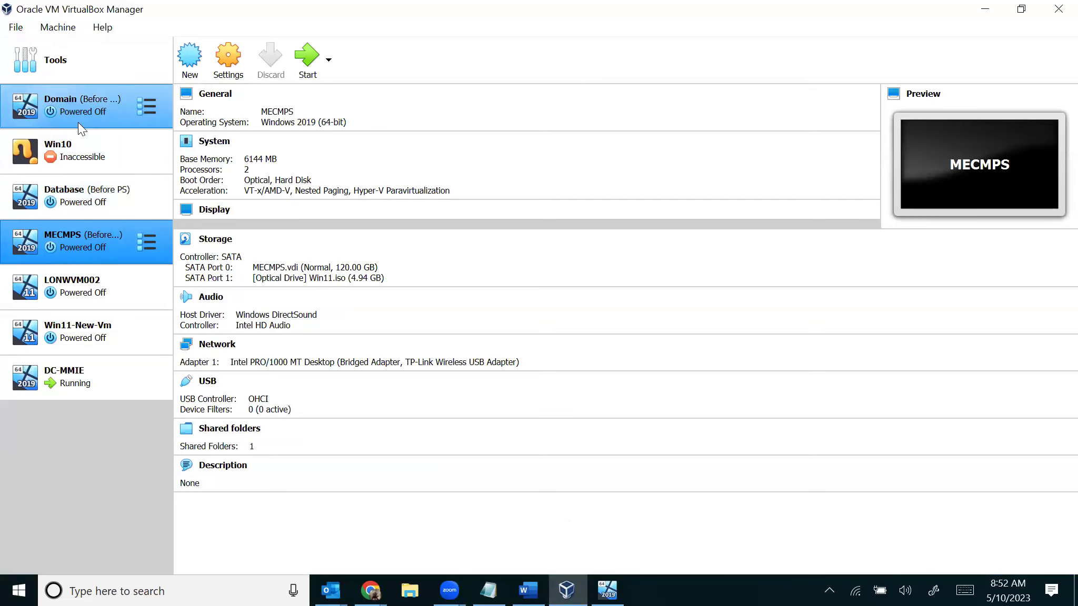
click(93, 383)
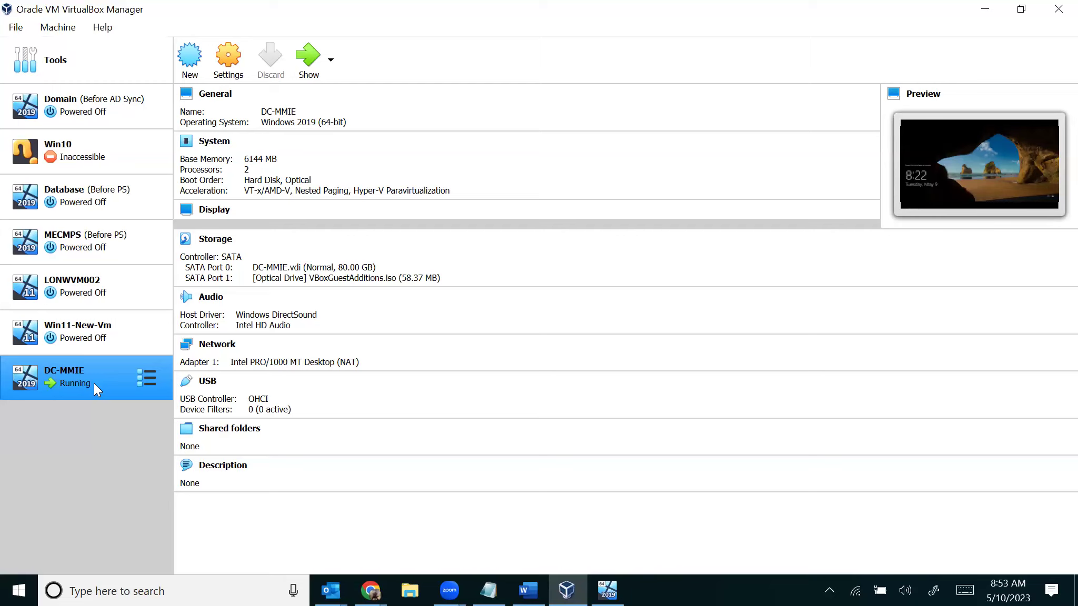
click(75, 100)
click(92, 176)
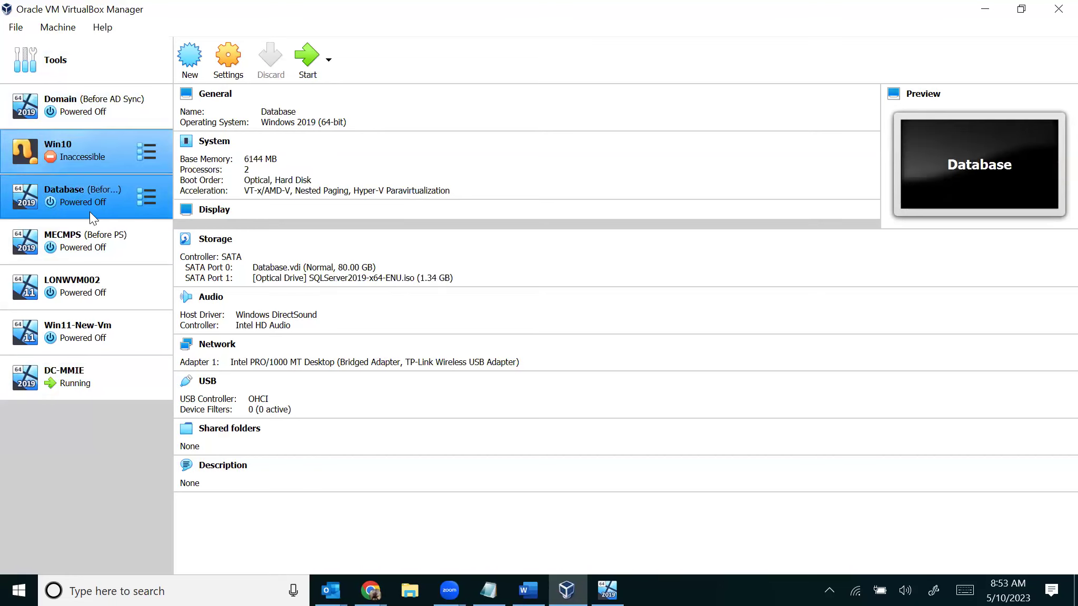
click(111, 386)
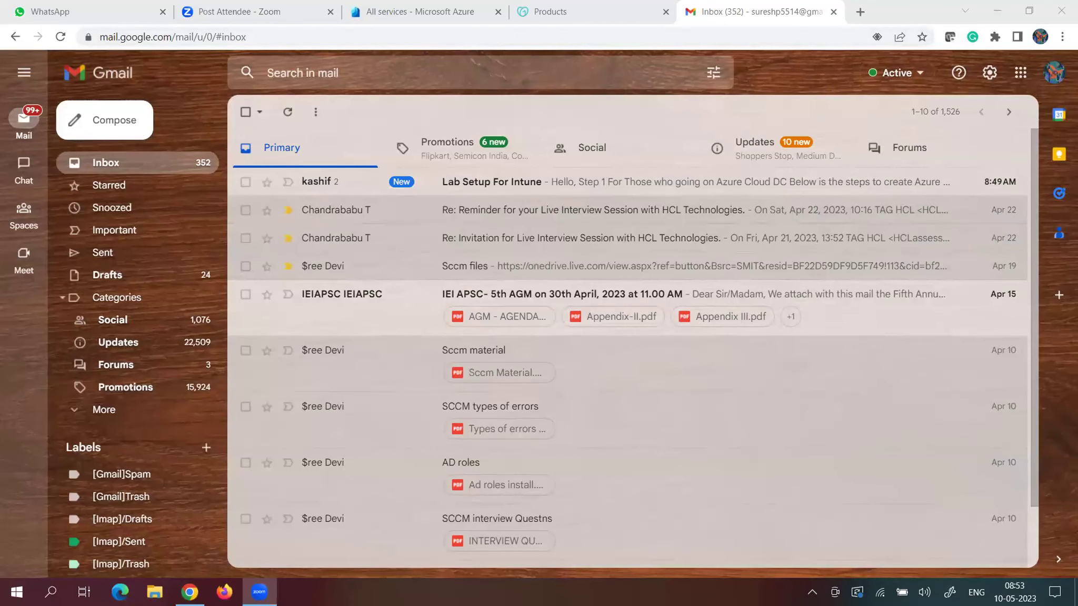
Minimize and restore the browser, then switch from Gmail to the All services - Microsoft Azure tab
click(189, 593)
click(189, 592)
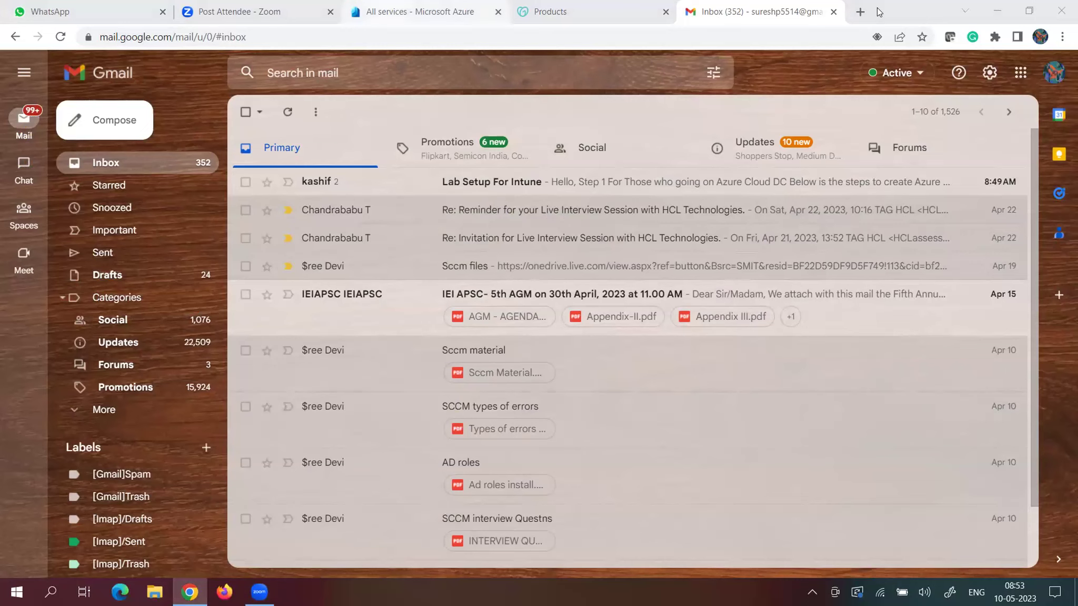
key(ctrl+shift+Tab)
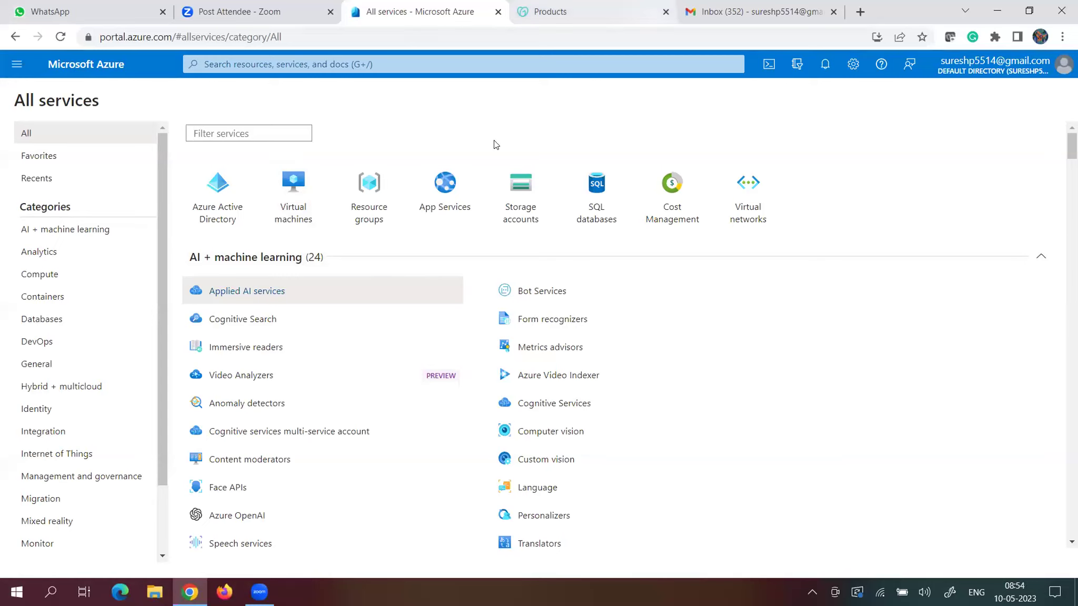
Switch to the GoDaddy Products tab listing azr40.xyz and awsz40.xyz
key(ctrl+Tab)
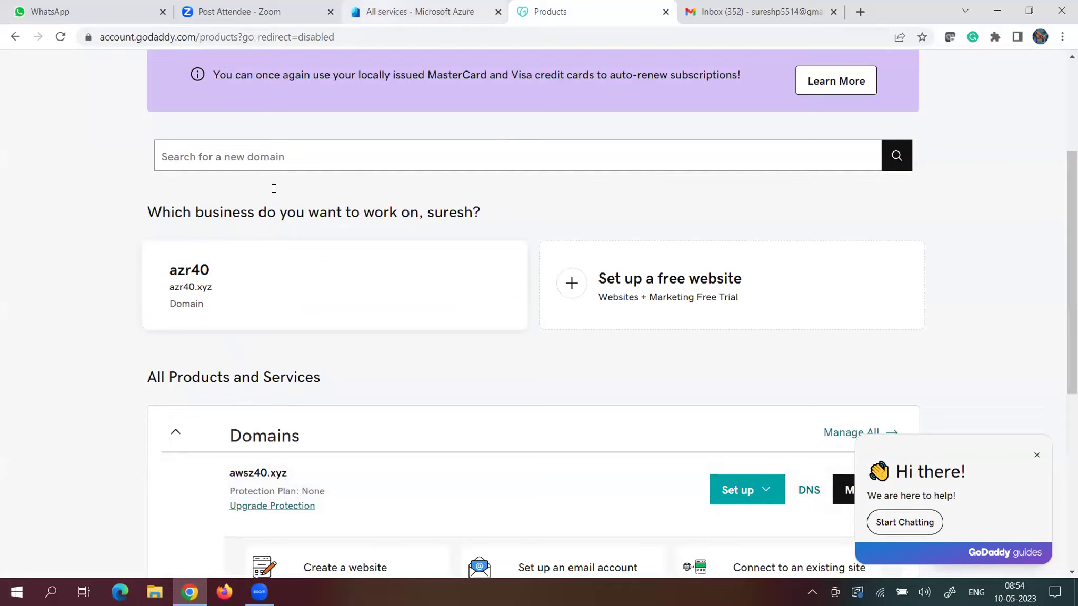
Switch back to the All services - Microsoft Azure tab
key(ctrl+shift+Tab)
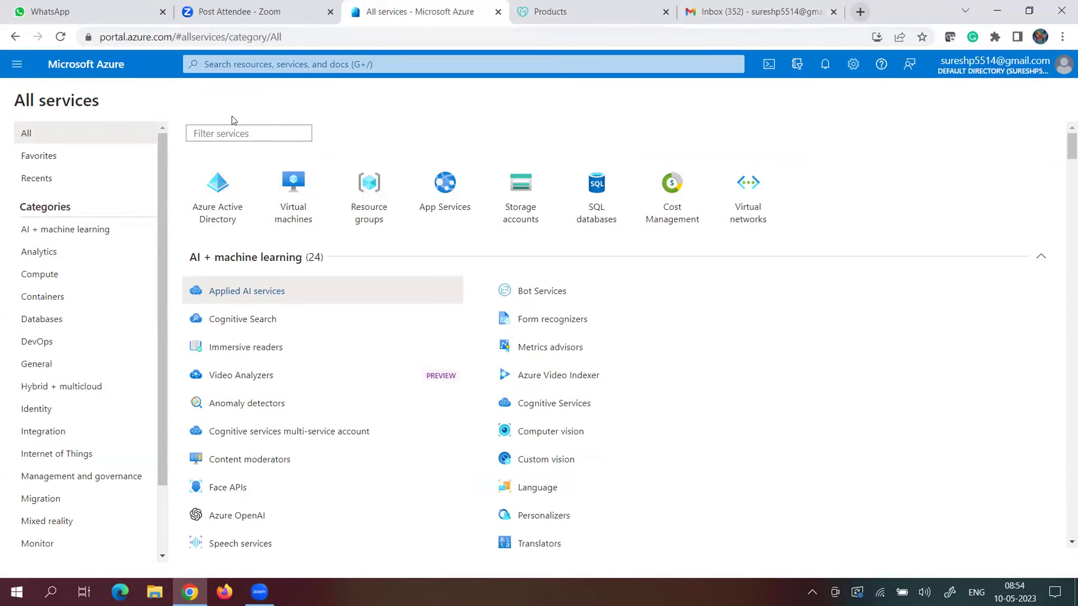
Load admin.microsoft.com in a new browser tab
key(ctrl+t)
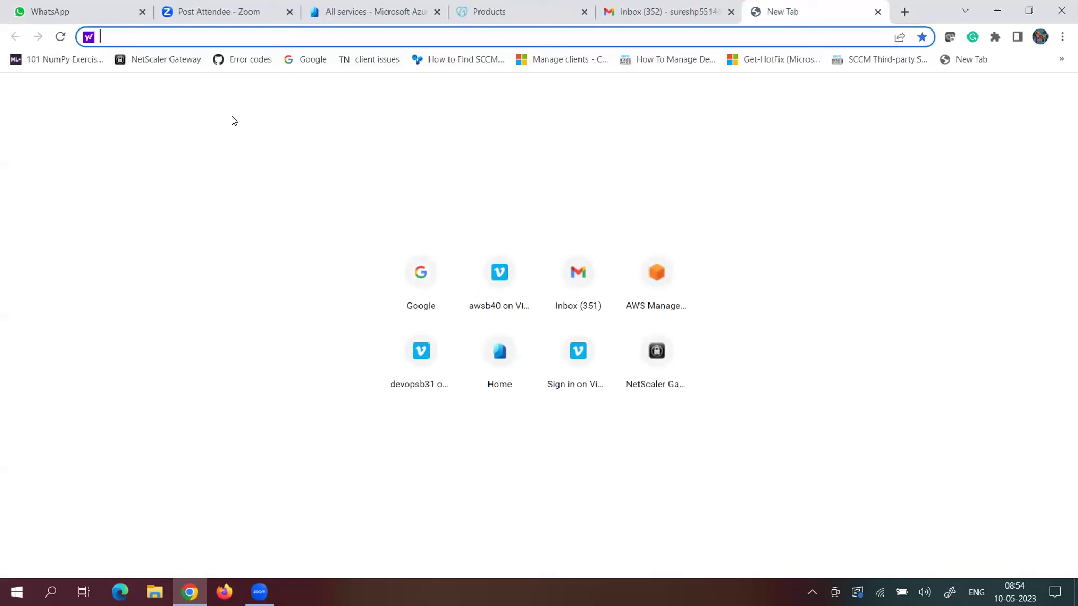
text(ad)
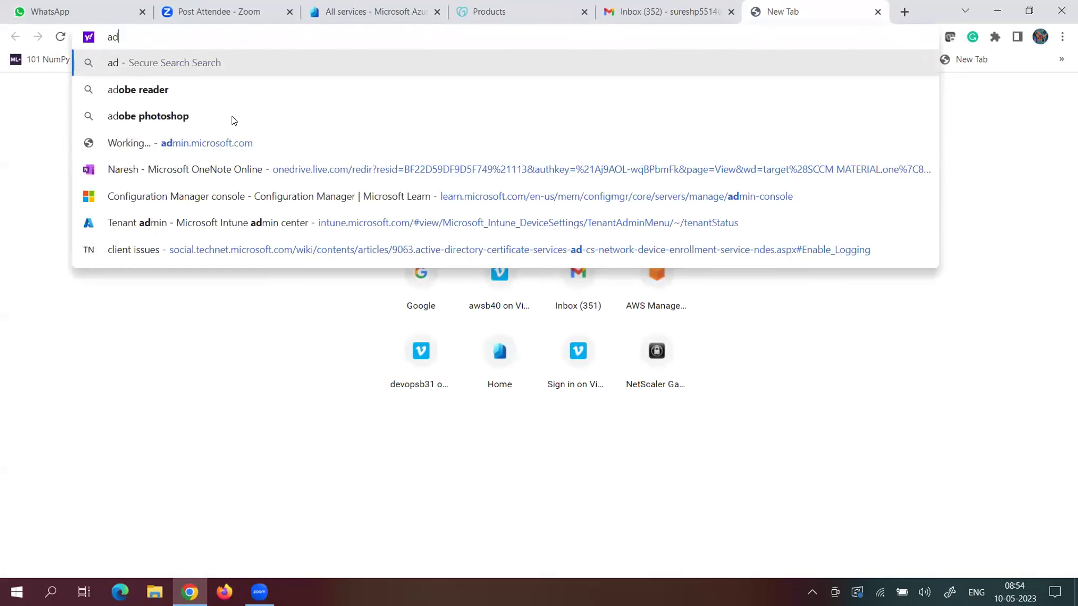
key(BackSpace)
text(d)
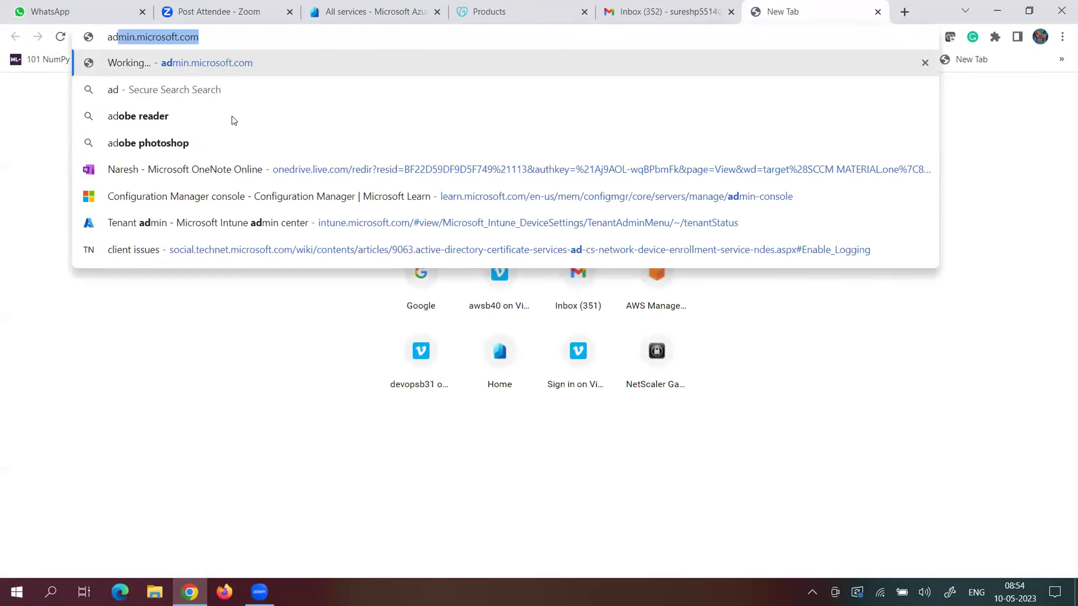
text(min)
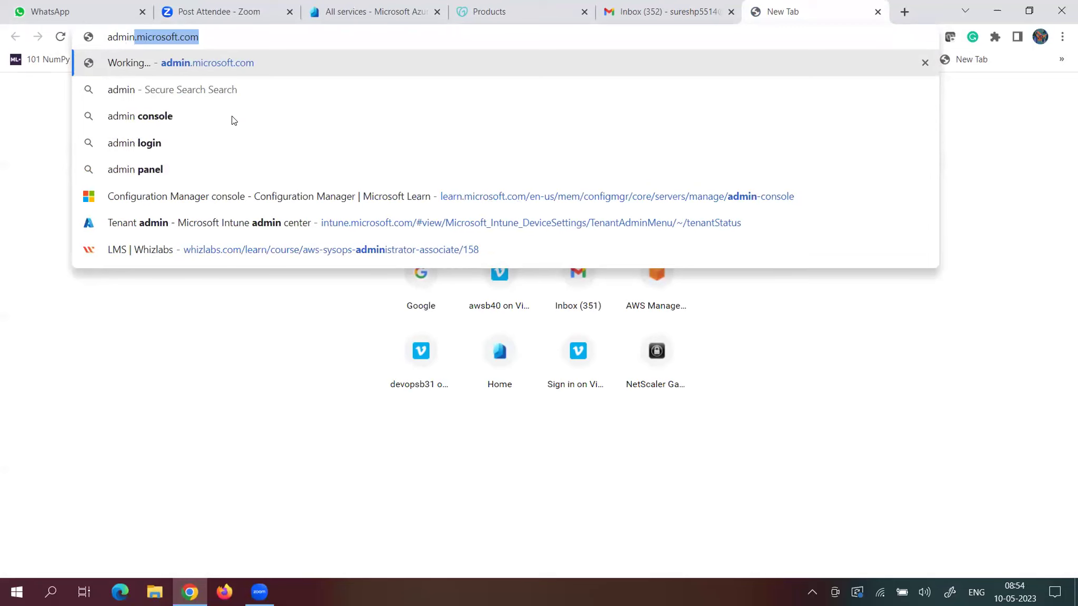
key(Right)
key(Return)
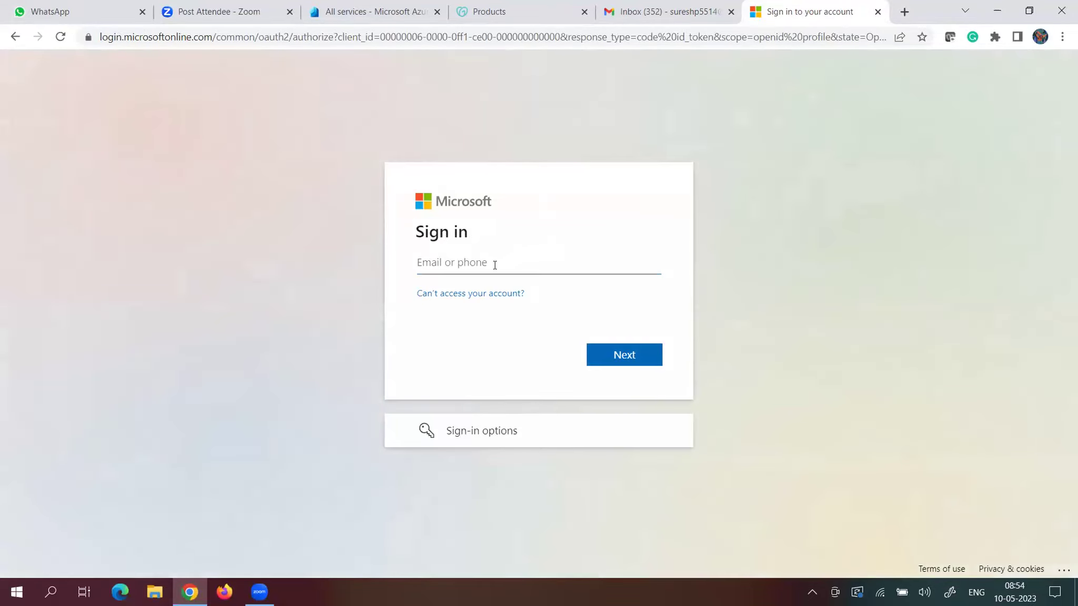
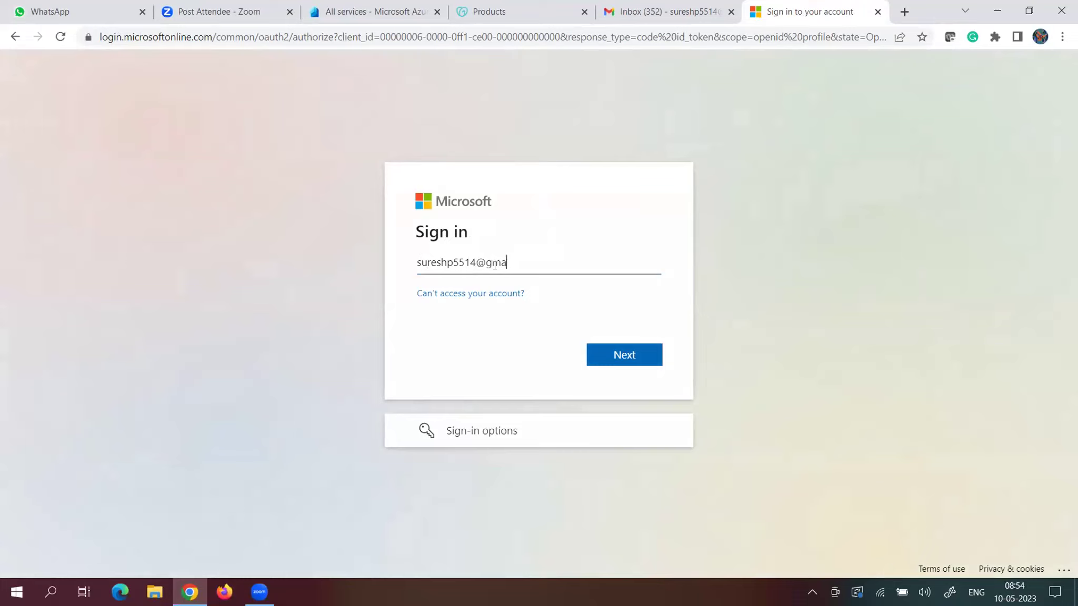
Submit the personal e-mail address to sign in, then return to the Azure portal tab after it's refused
click(599, 349)
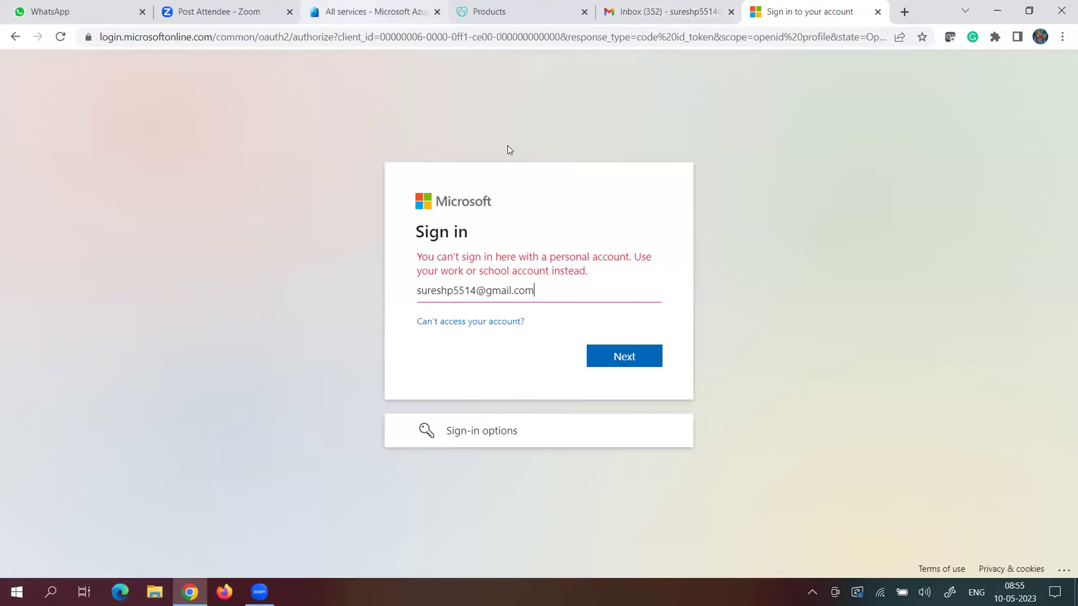
key(ctrl+3)
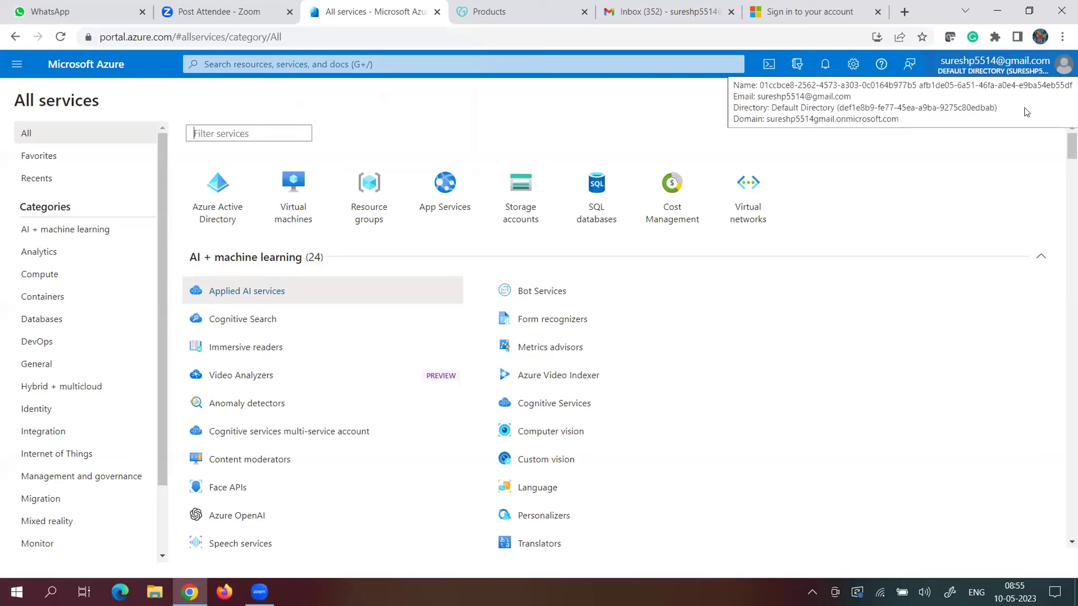
Open Azure Active Directory and go to Azure AD Connect from its left menu
click(221, 198)
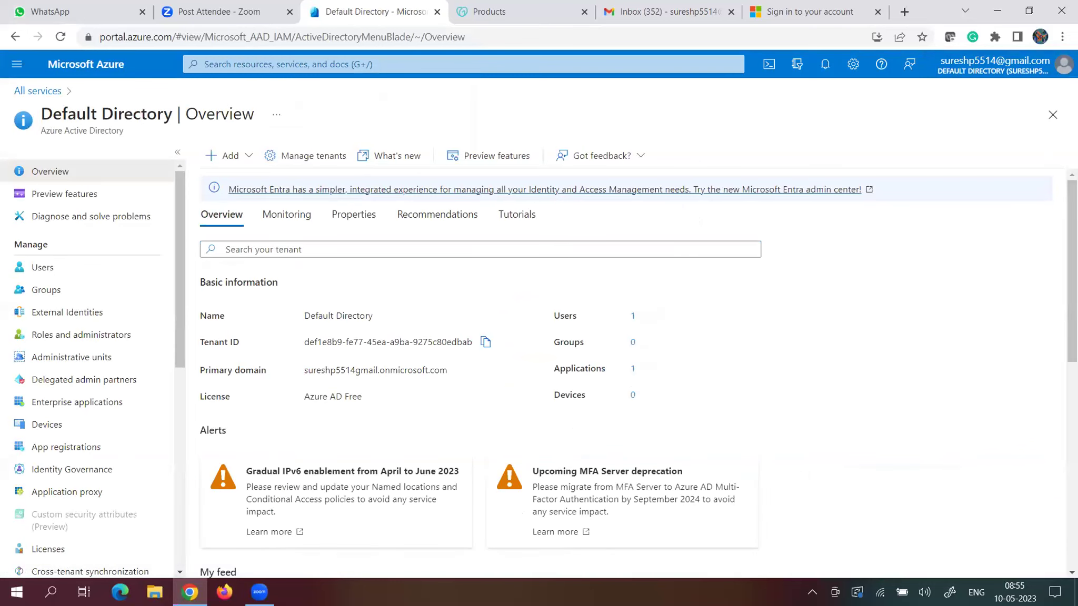
scroll(627, 369, down, 4)
scroll(247, 340, up, 5)
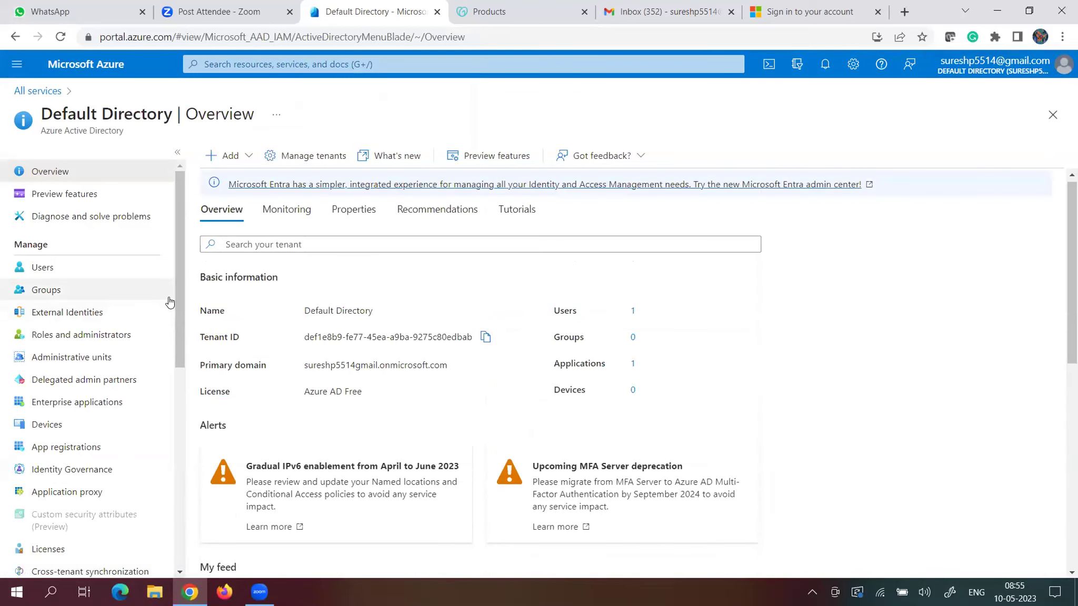
scroll(176, 311, down, 2)
drag(173, 327, 178, 447)
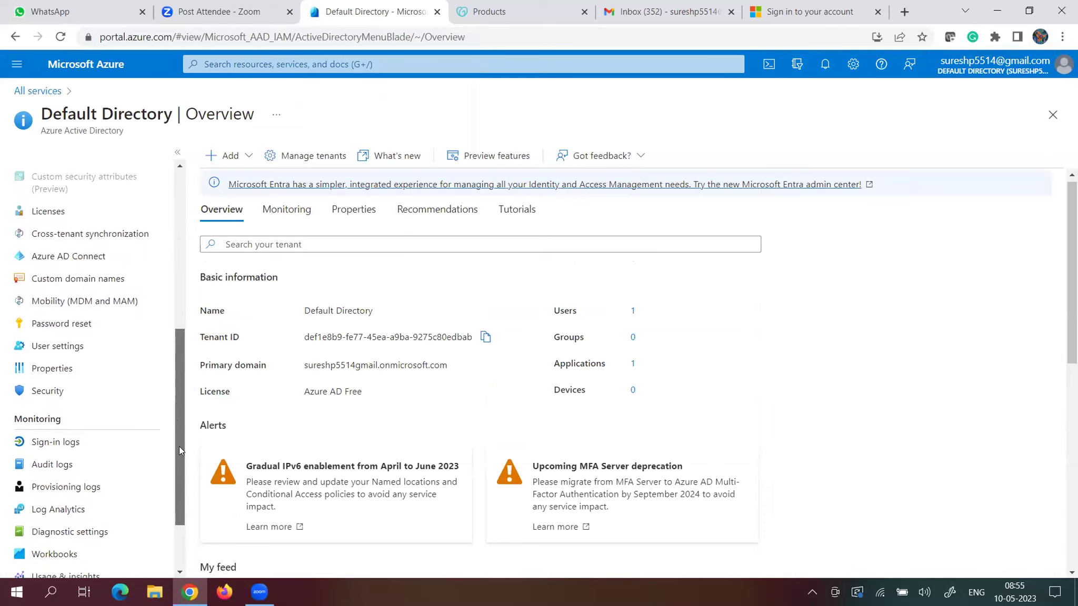
click(74, 270)
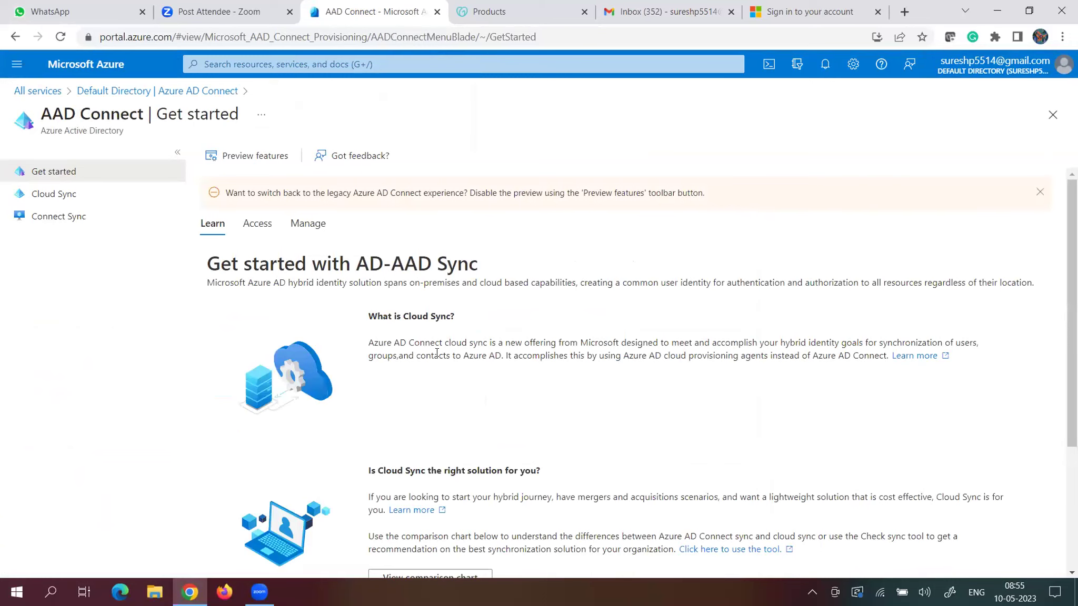
Open Cloud Sync, see the 403 guest-user error, and return to Default Directory via the breadcrumb
click(66, 195)
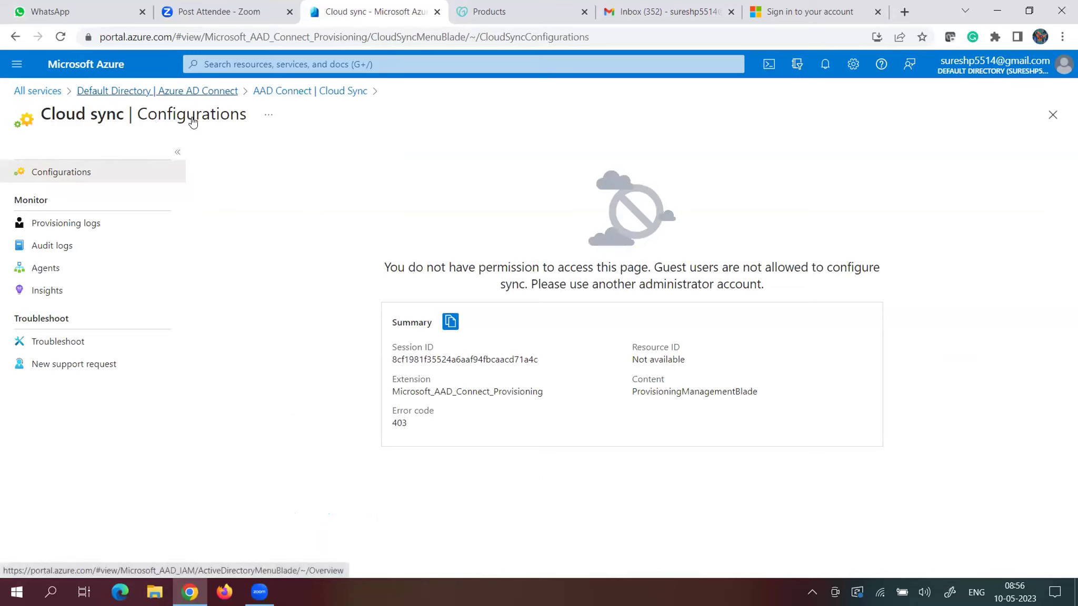
click(222, 90)
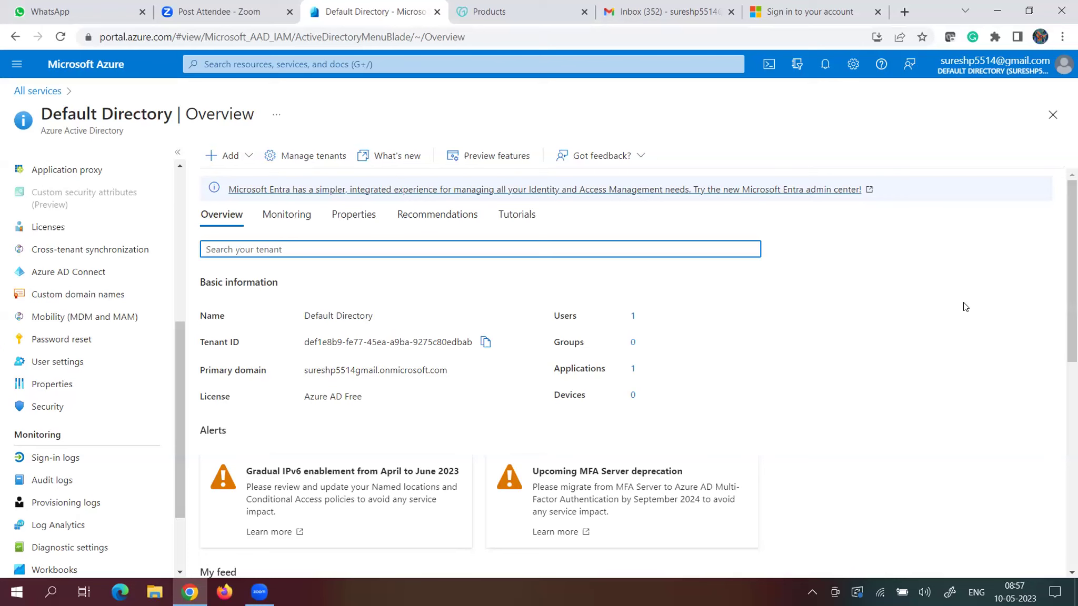
Open Domain Names from the portal search to view the directory's custom domains
click(225, 62)
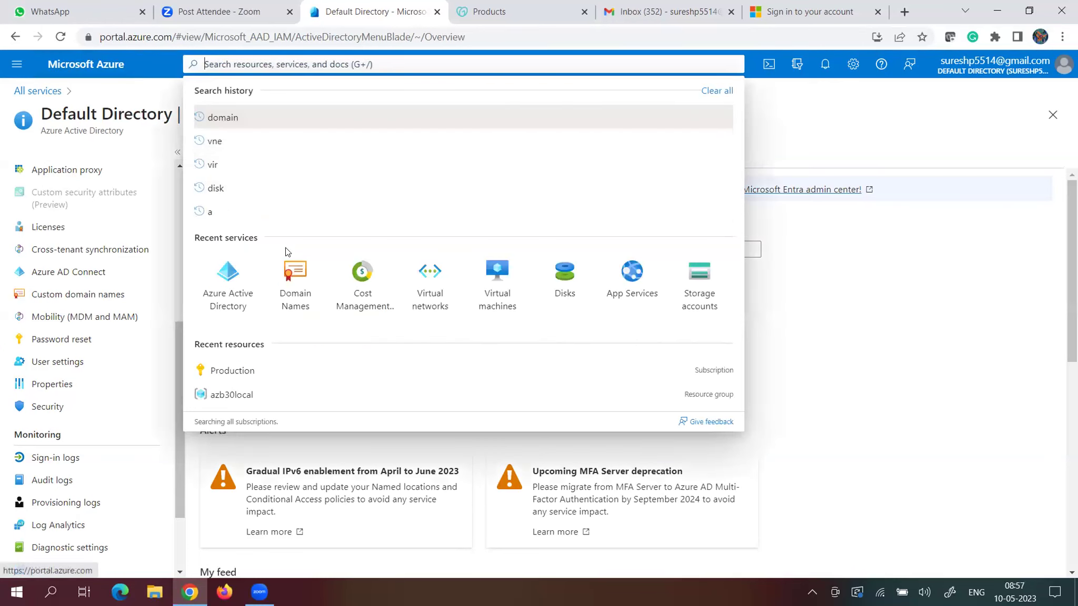
click(298, 272)
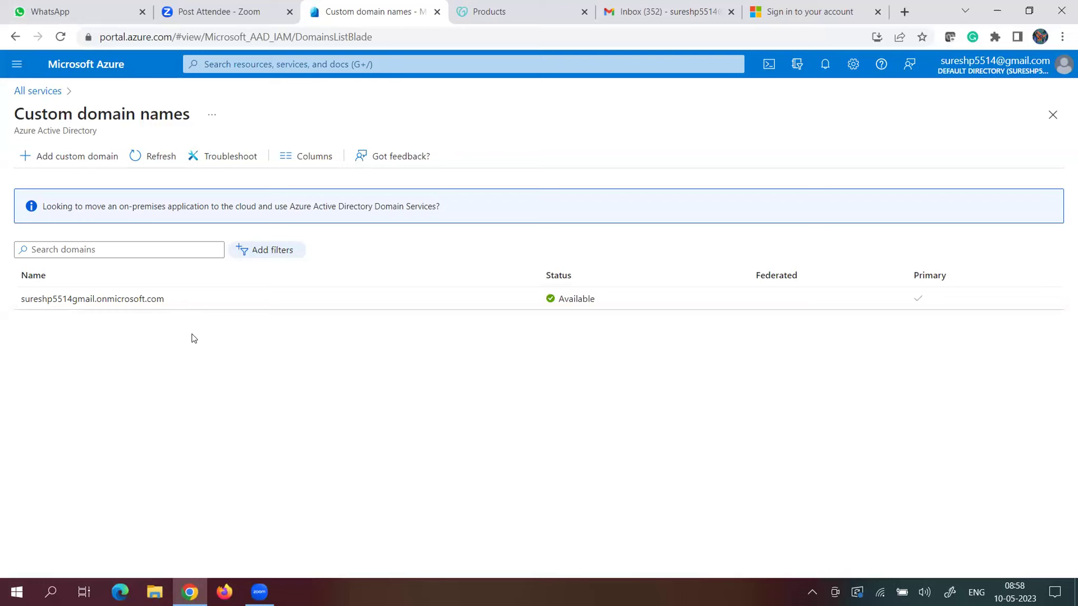
Add azr40.xyz as a custom domain to reveal its TXT verification record MS=ms39176914
click(78, 157)
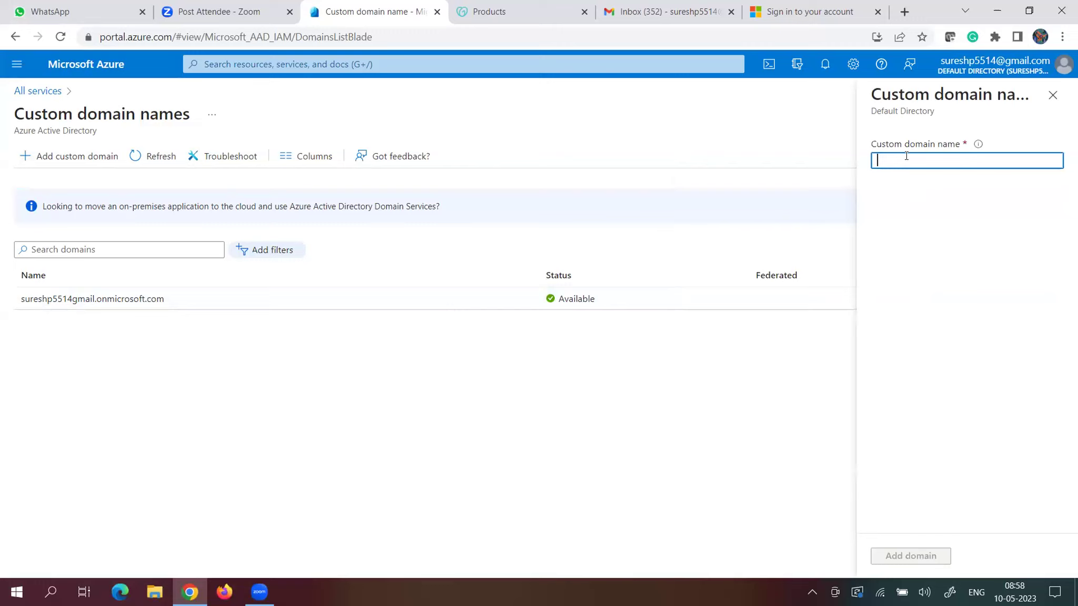
text(azr40.xyz)
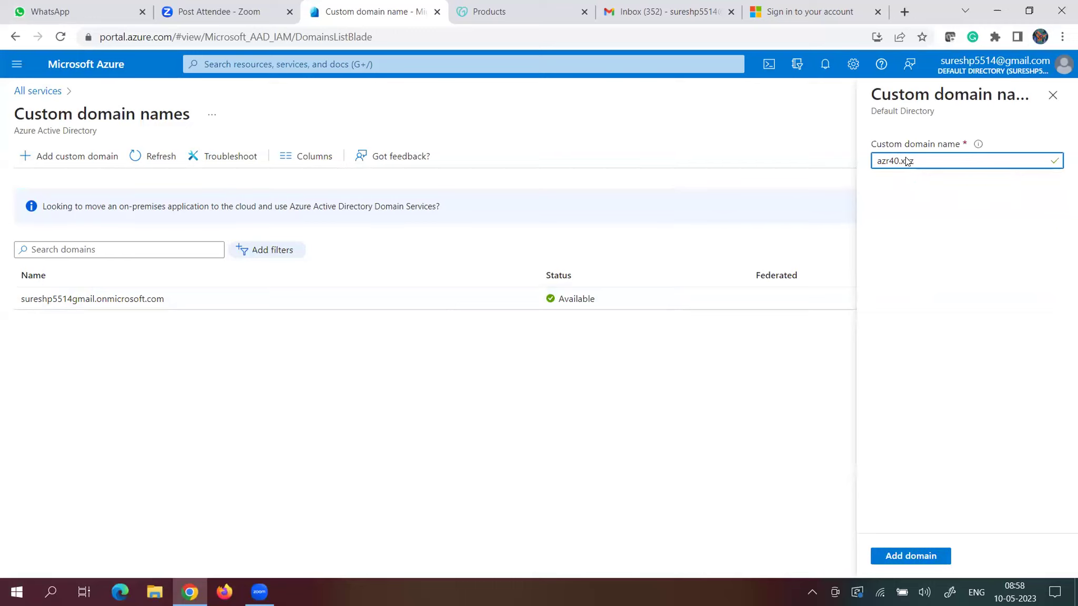
click(898, 558)
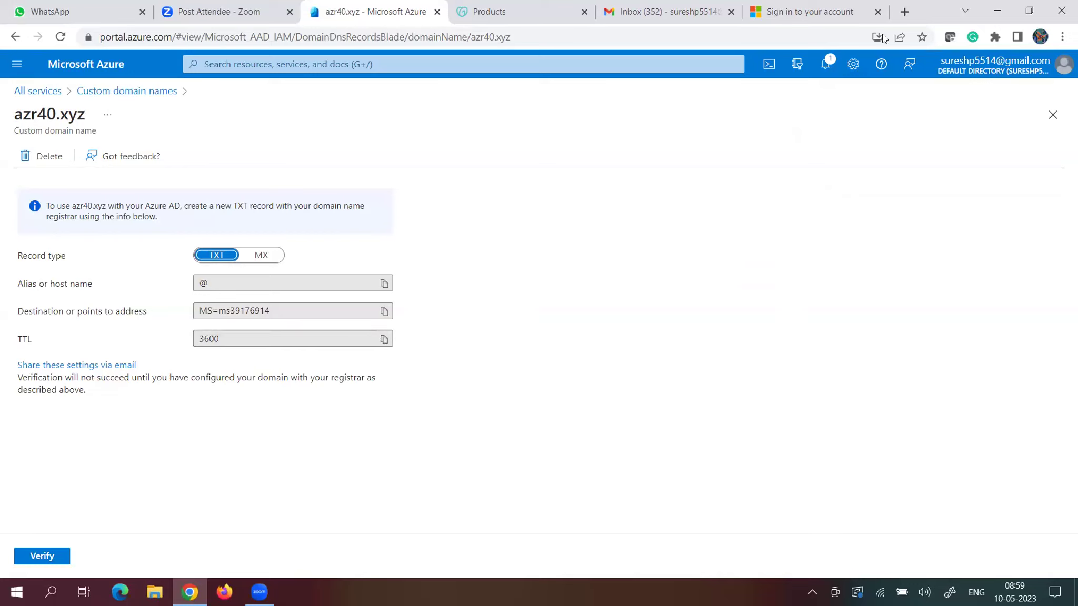
Go to office.microsoft.com in a new browser tab
click(898, 13)
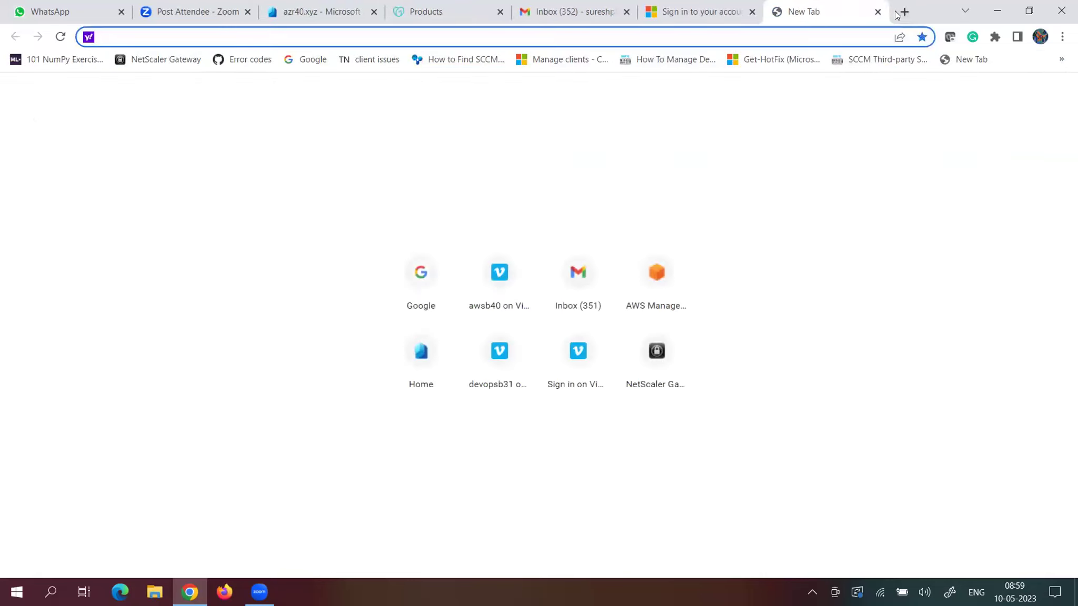
text(offic)
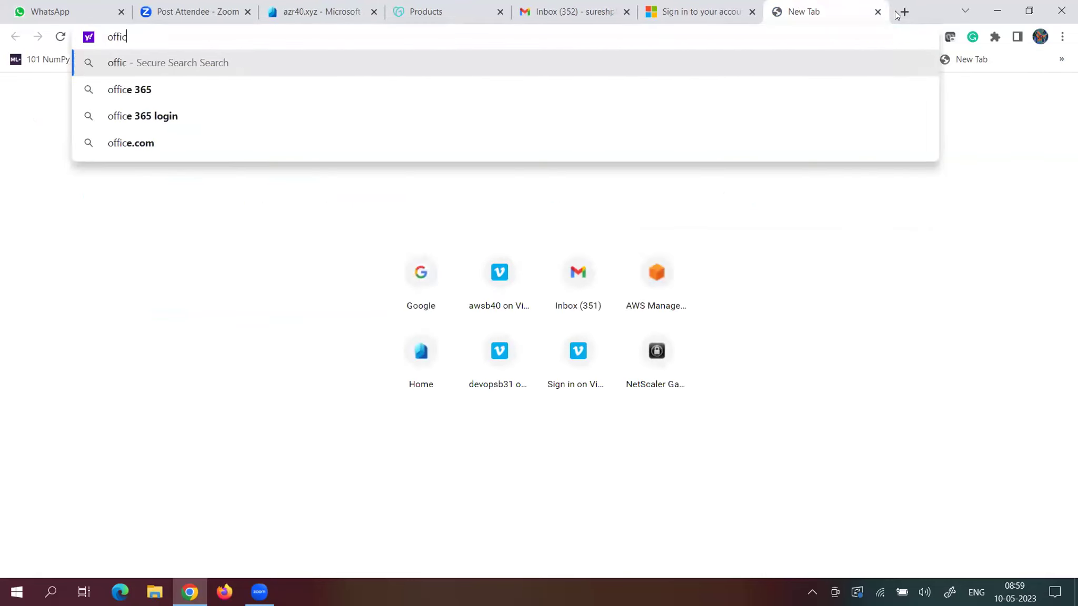
text(e.)
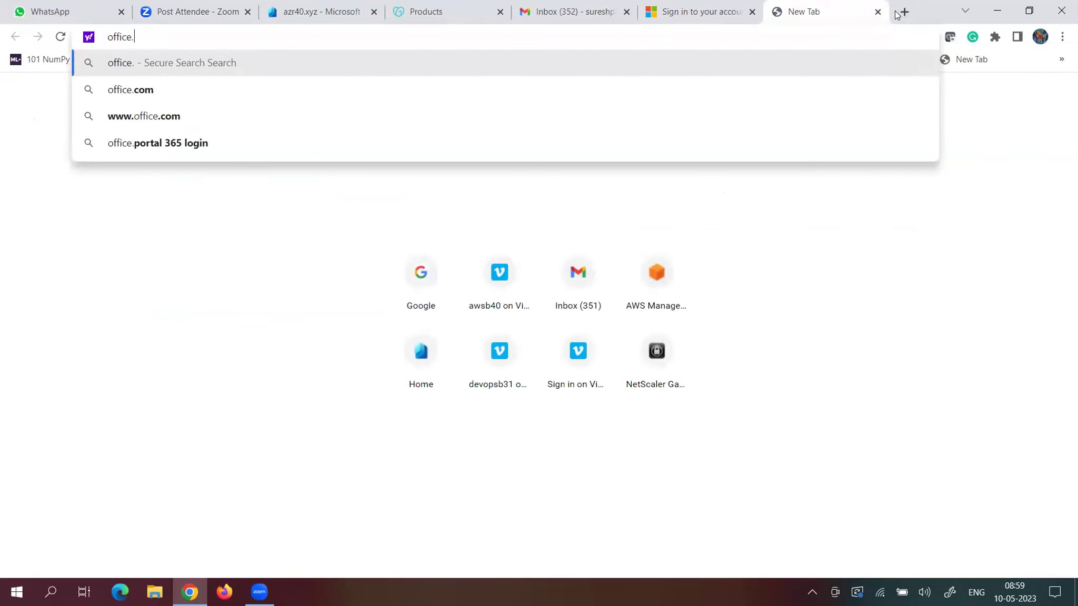
text(microsoft)
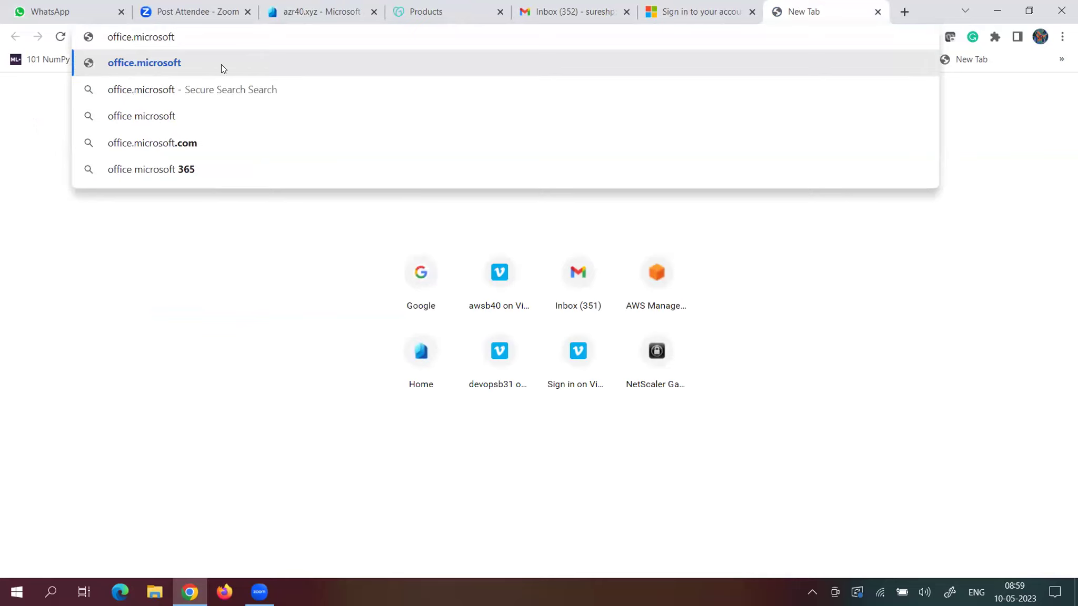
text(.com)
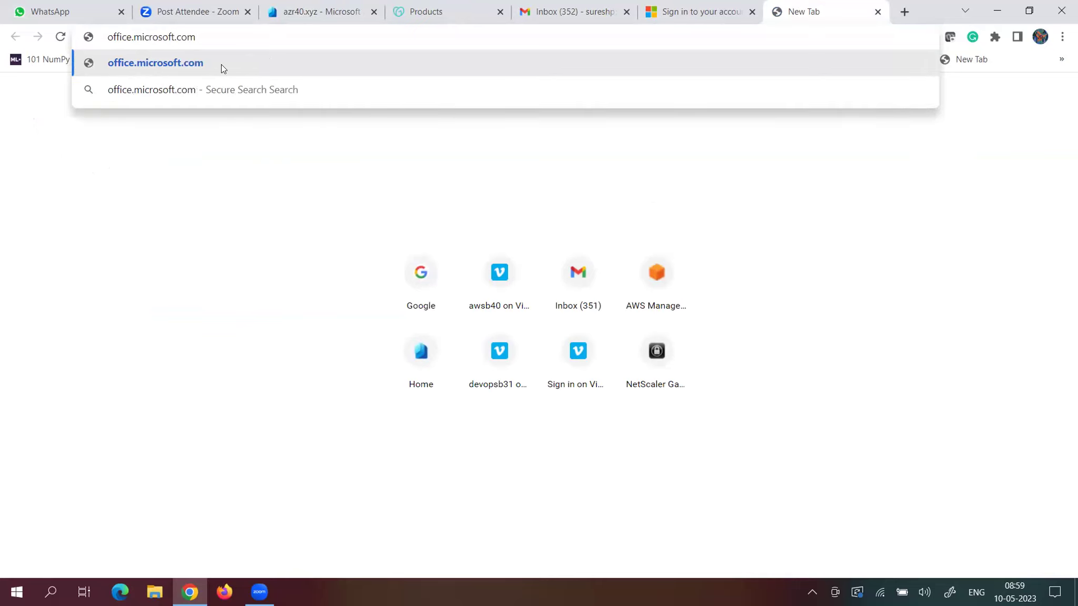
key(Return)
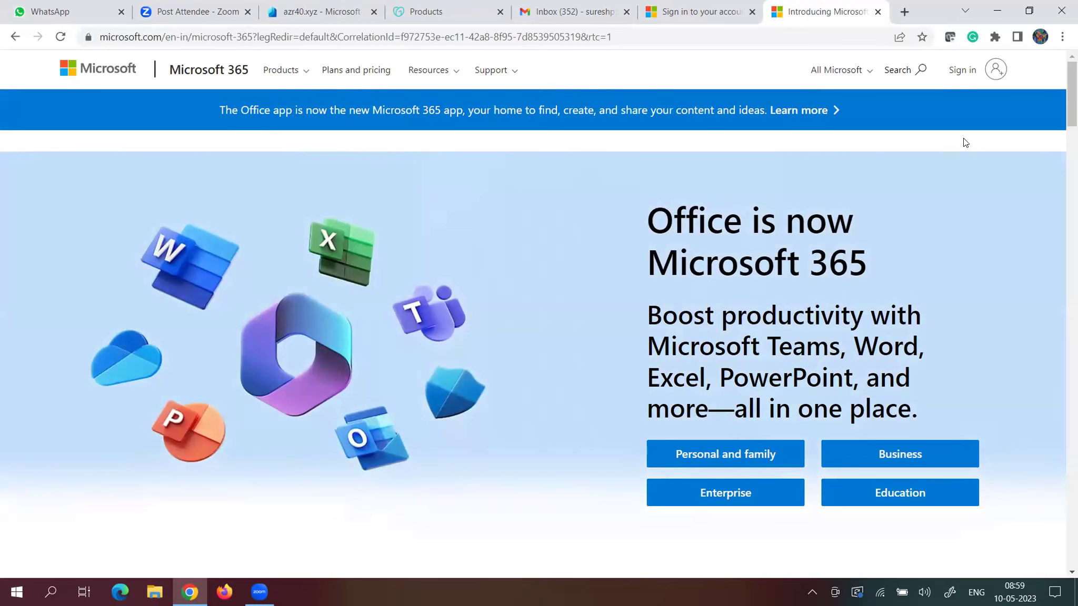
Choose Sign in on the Microsoft 365 home page header
click(966, 73)
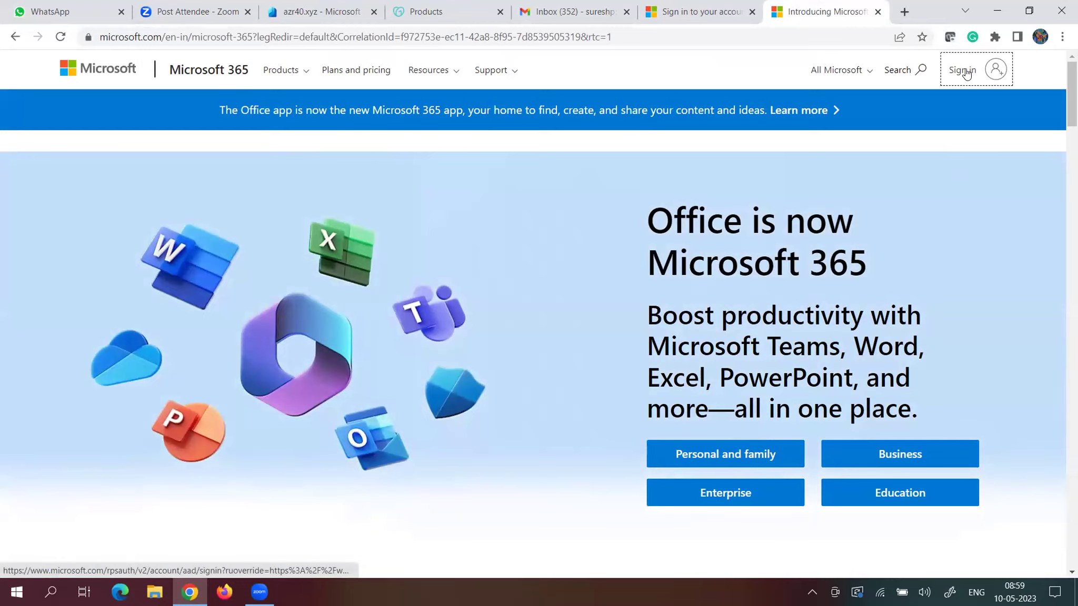